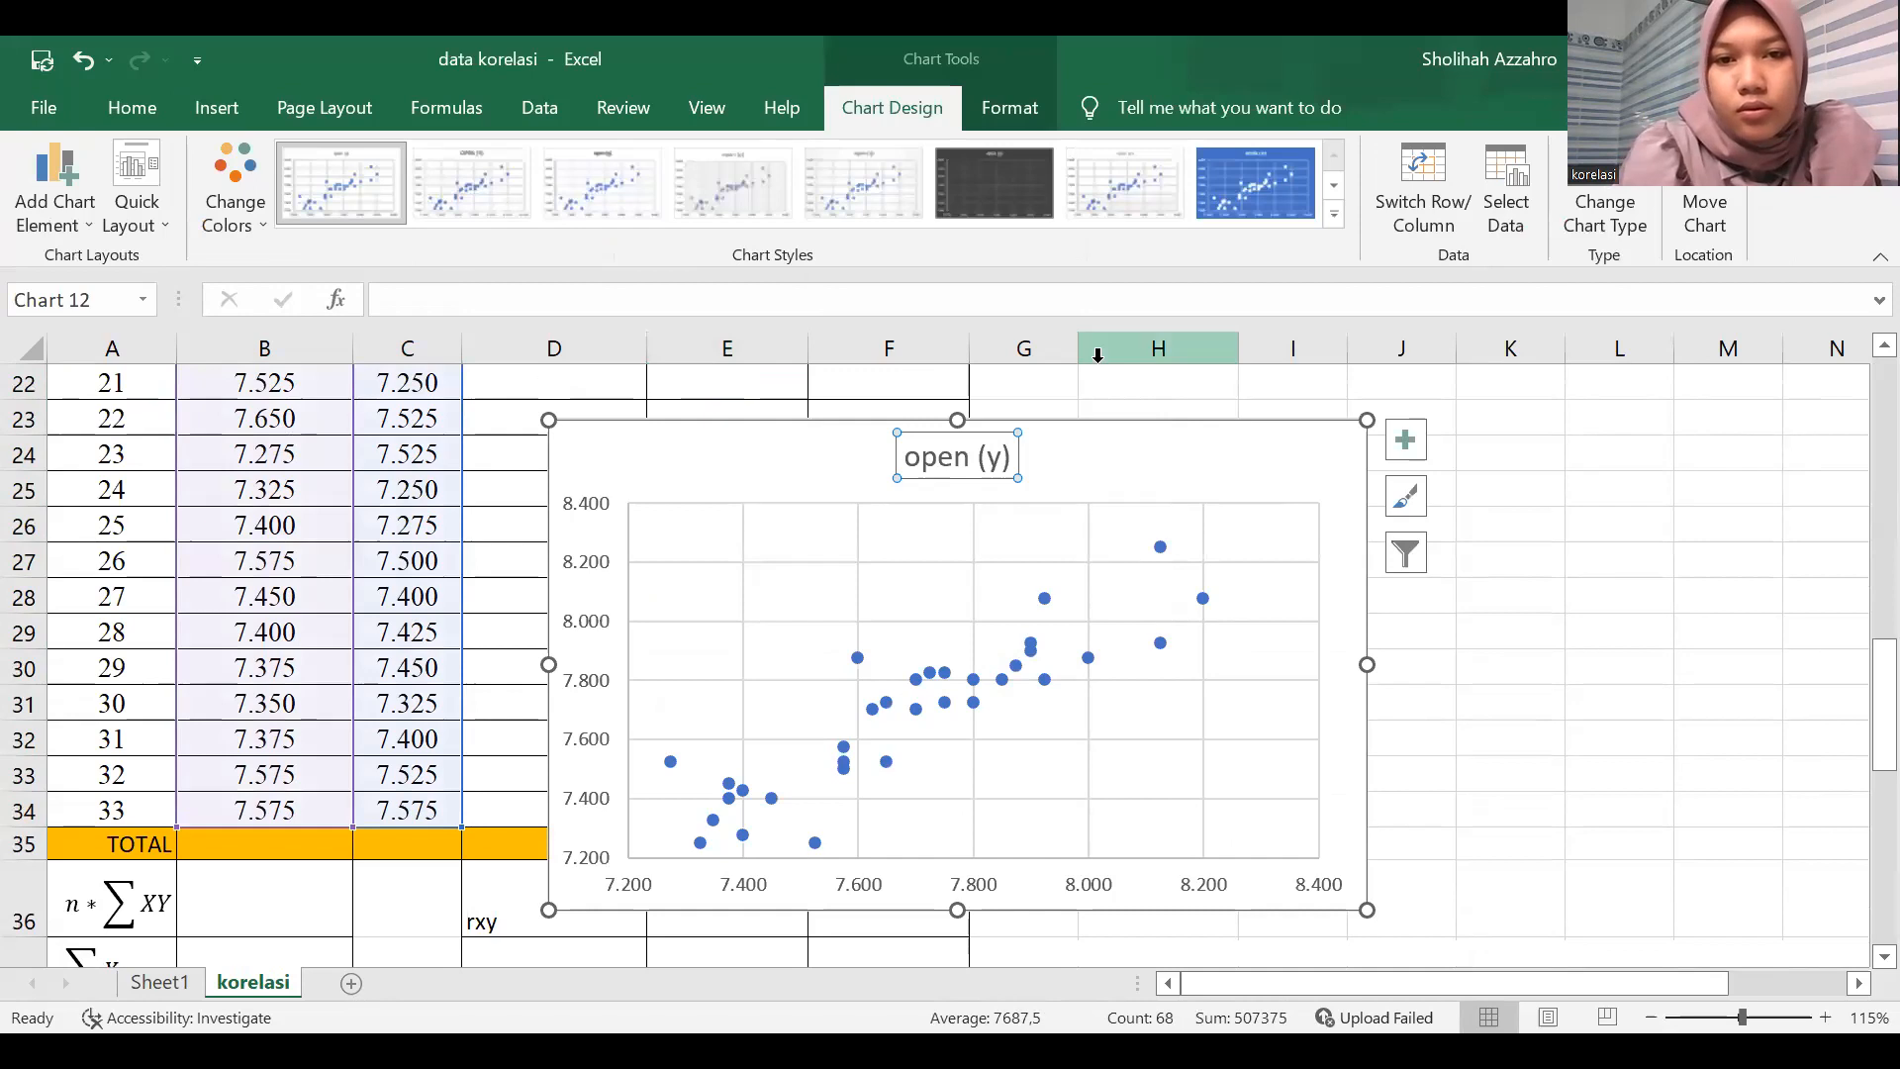
# Delete the scatter chart's title and move the chart clear of the data table's columns.
pyautogui.press('Delete')
pyautogui.moveTo(1057, 404); pyautogui.dragTo(1504, 405)
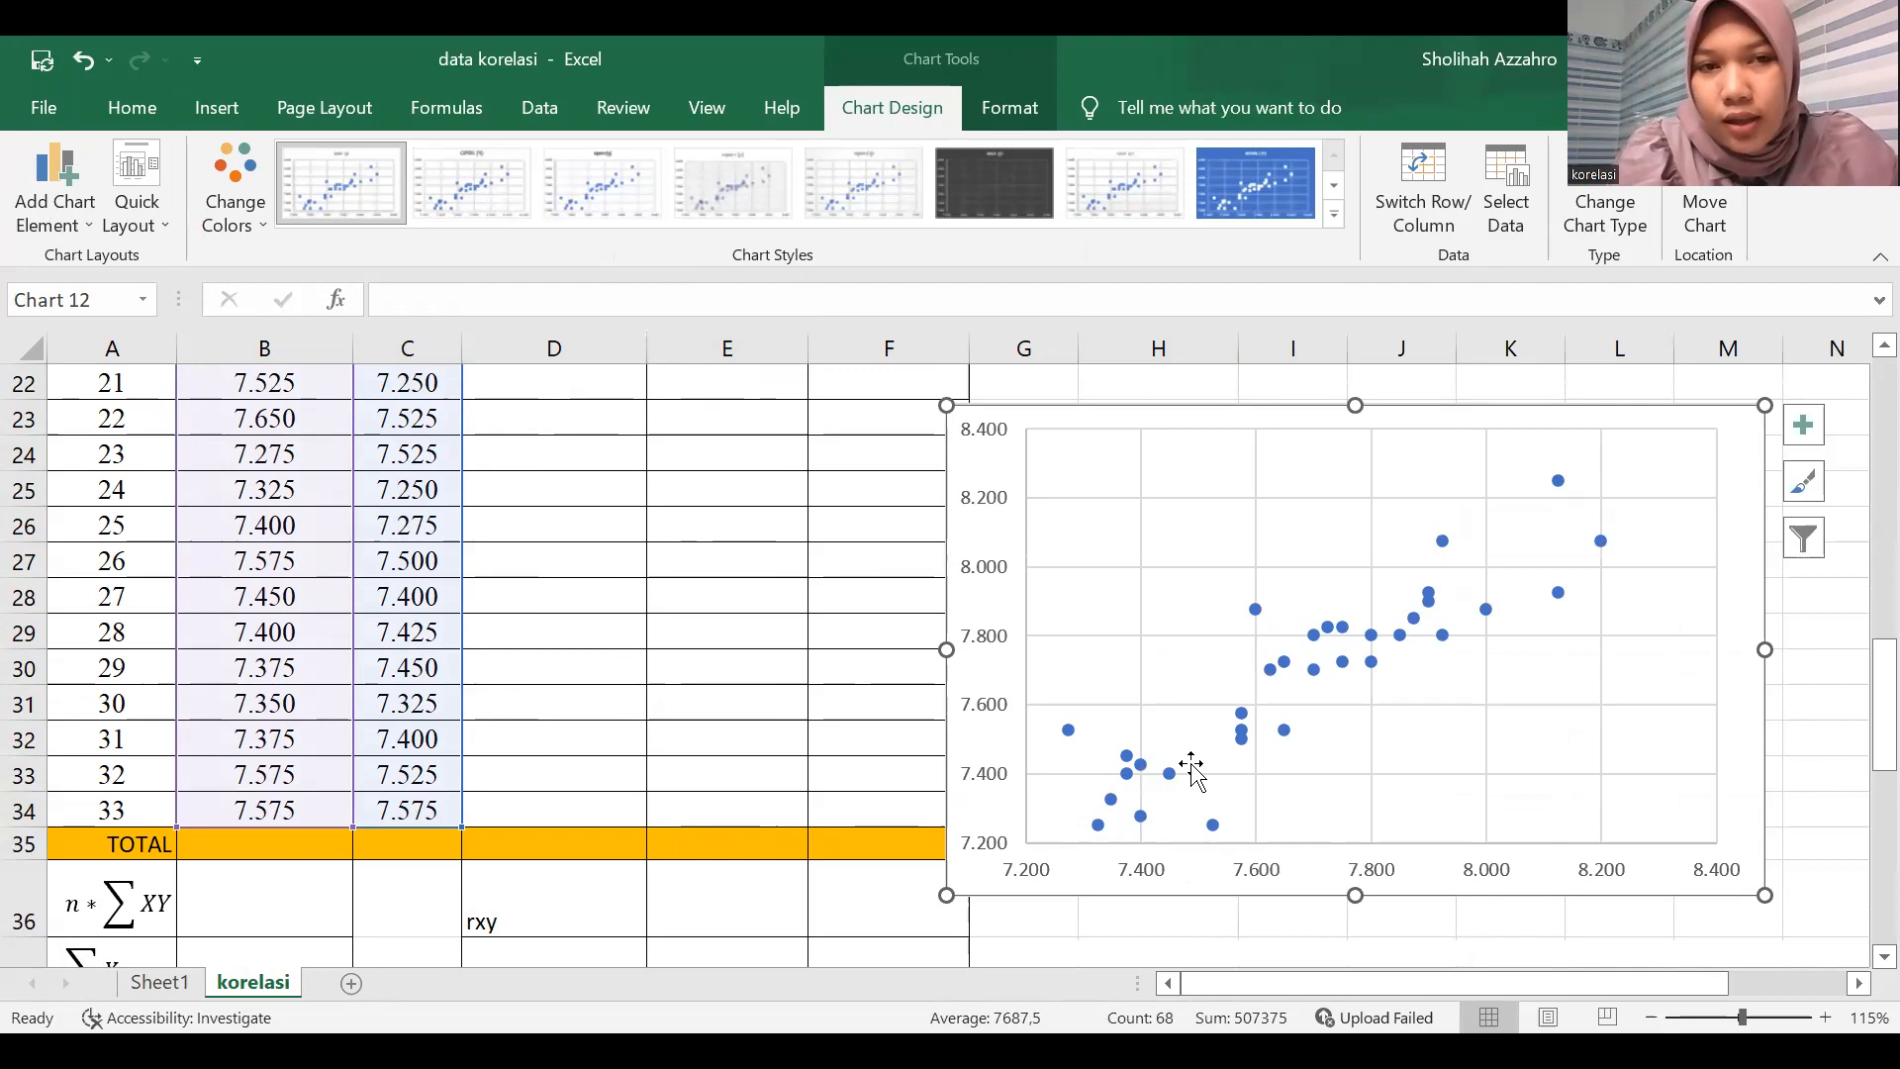
# Draw a straight line along the rising scatter points and format it as a thick red line.
pyautogui.click(216, 107)
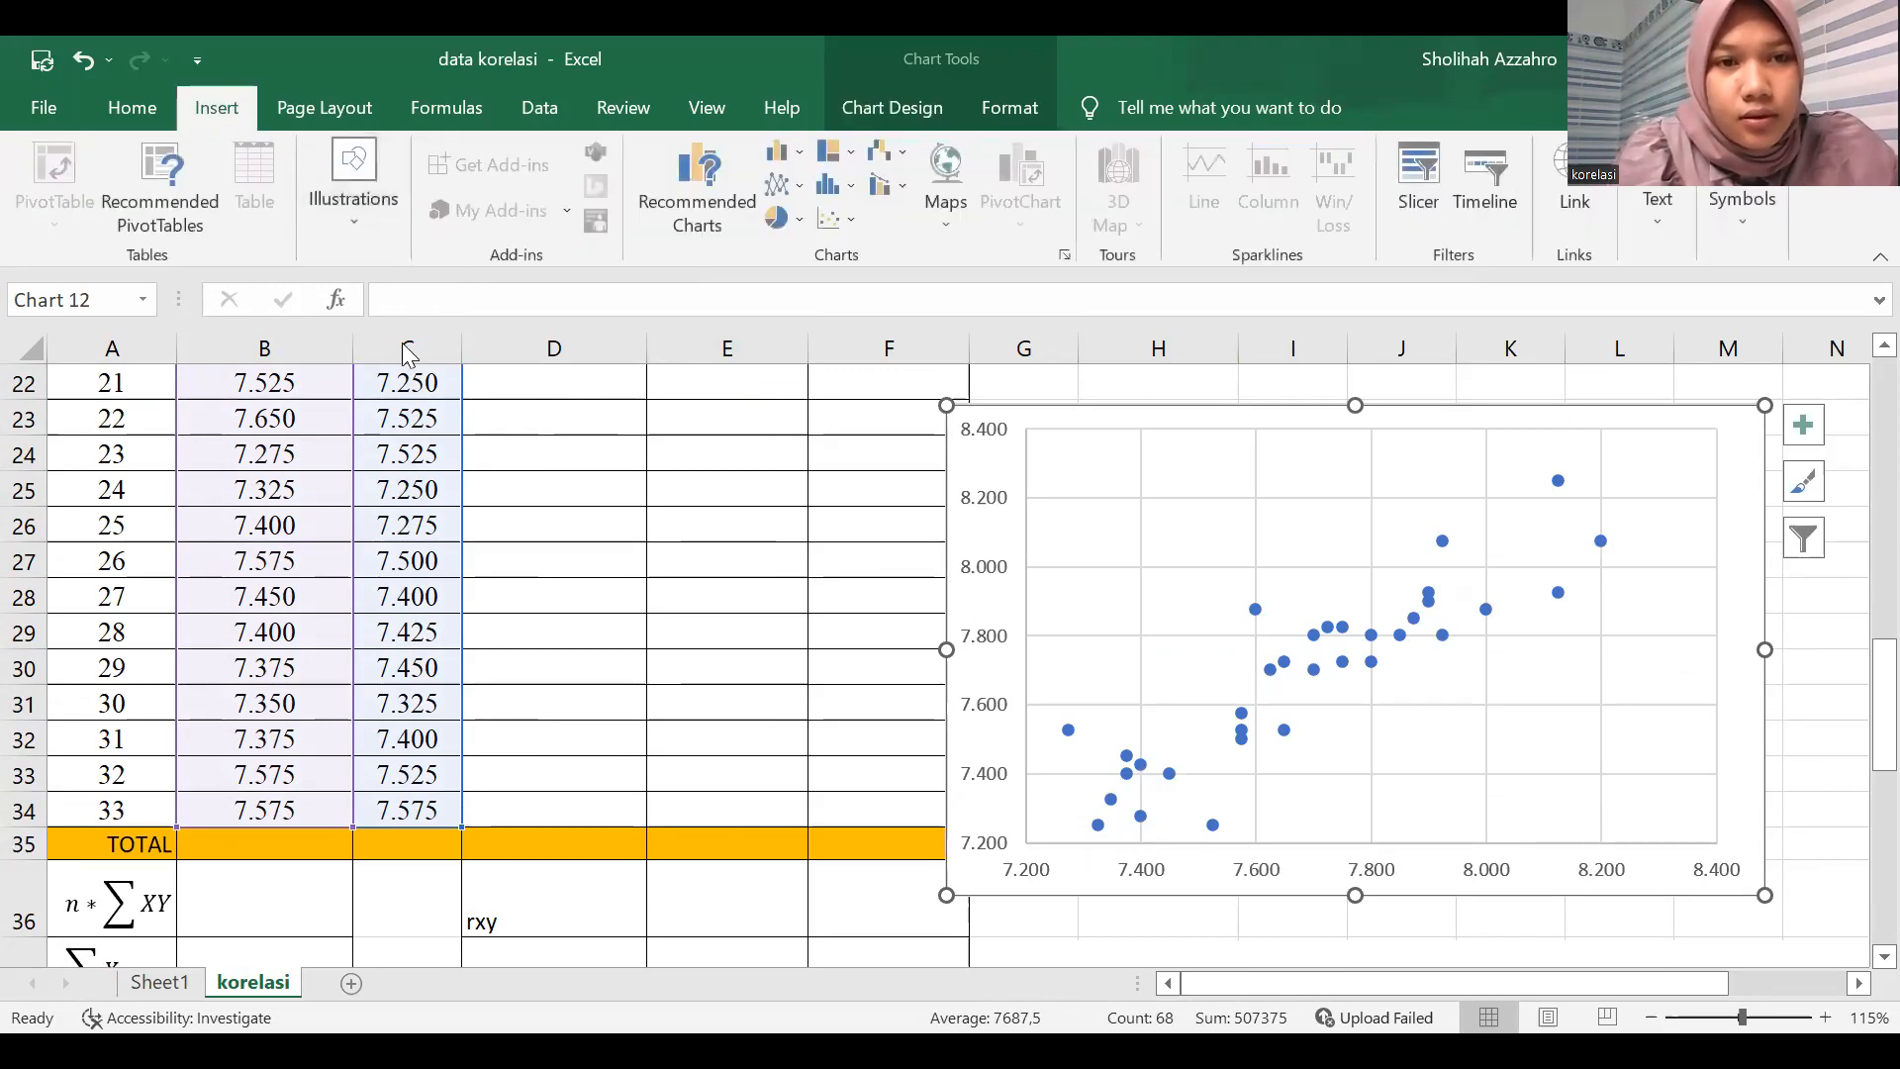
pyautogui.moveTo(1113, 799)
pyautogui.mouseDown()
pyautogui.moveTo(1421, 666)
pyautogui.moveTo(1588, 513)
pyautogui.mouseUp()
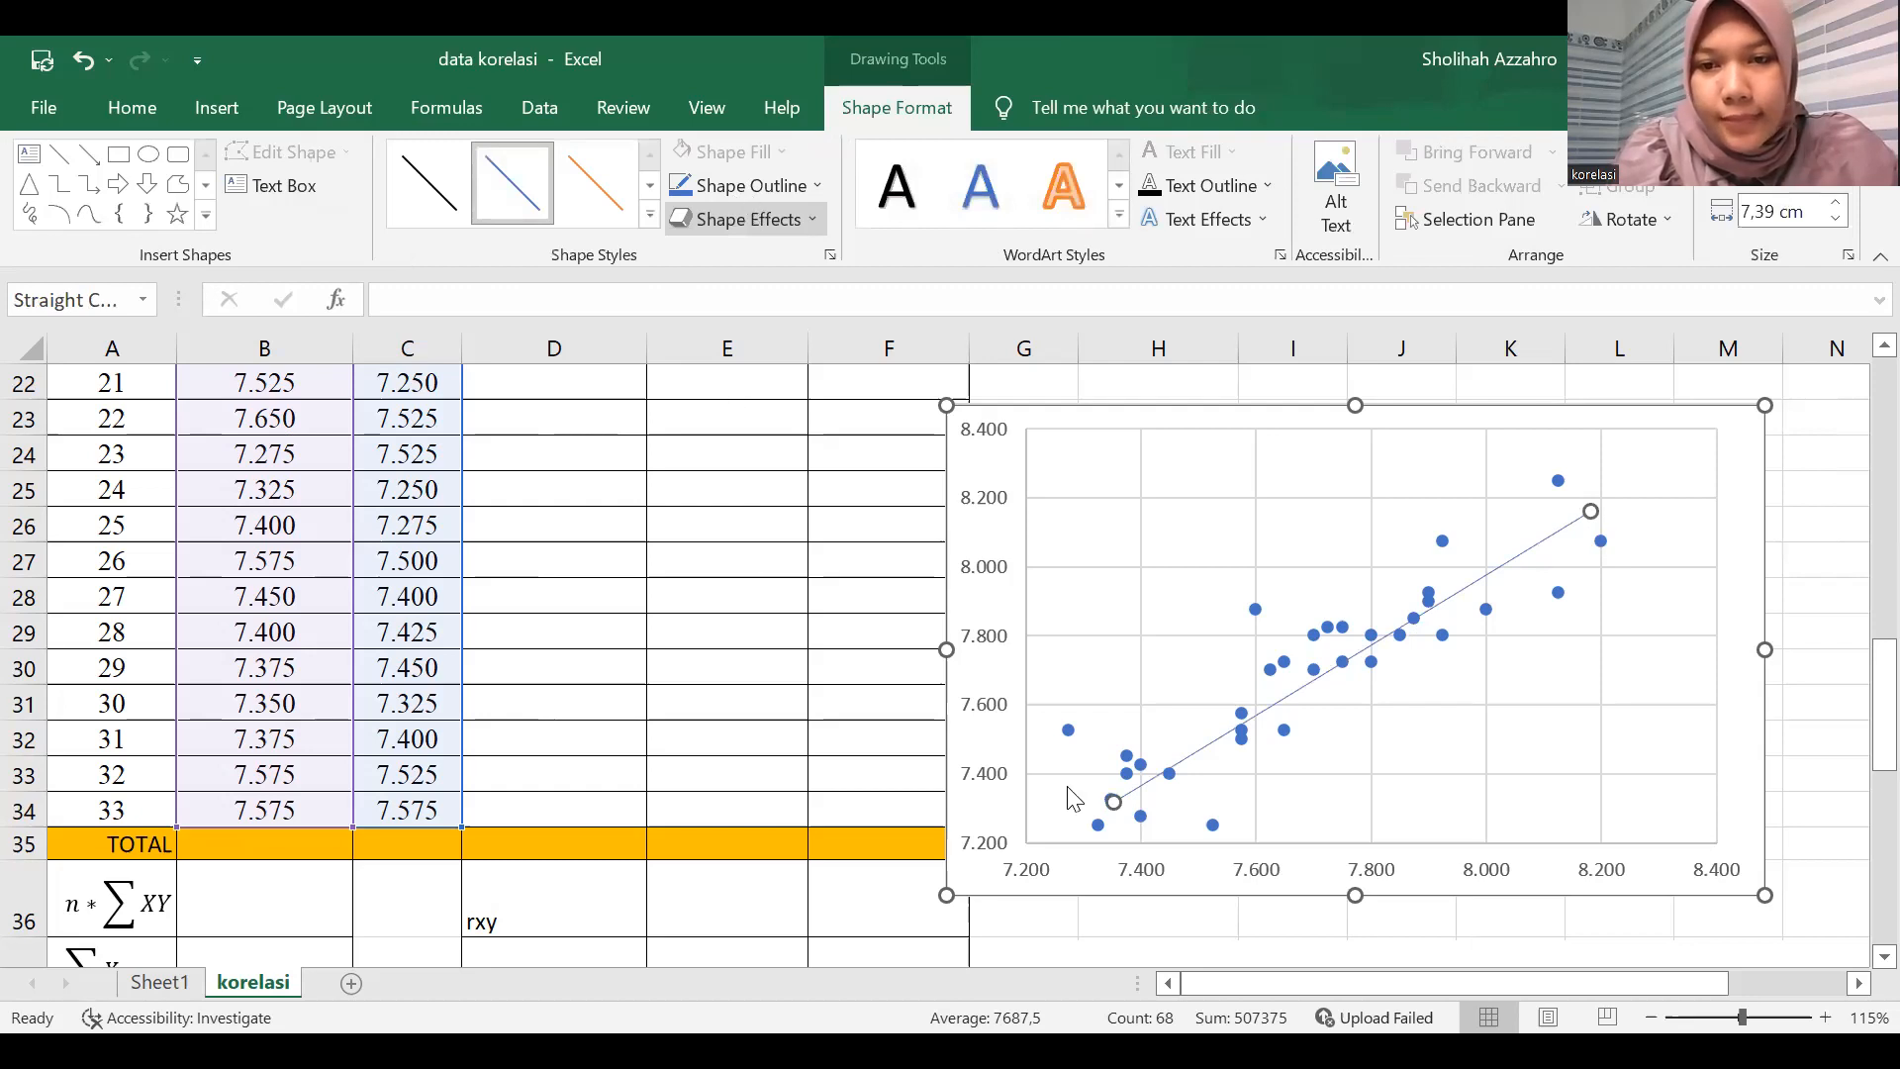
pyautogui.click(1066, 666)
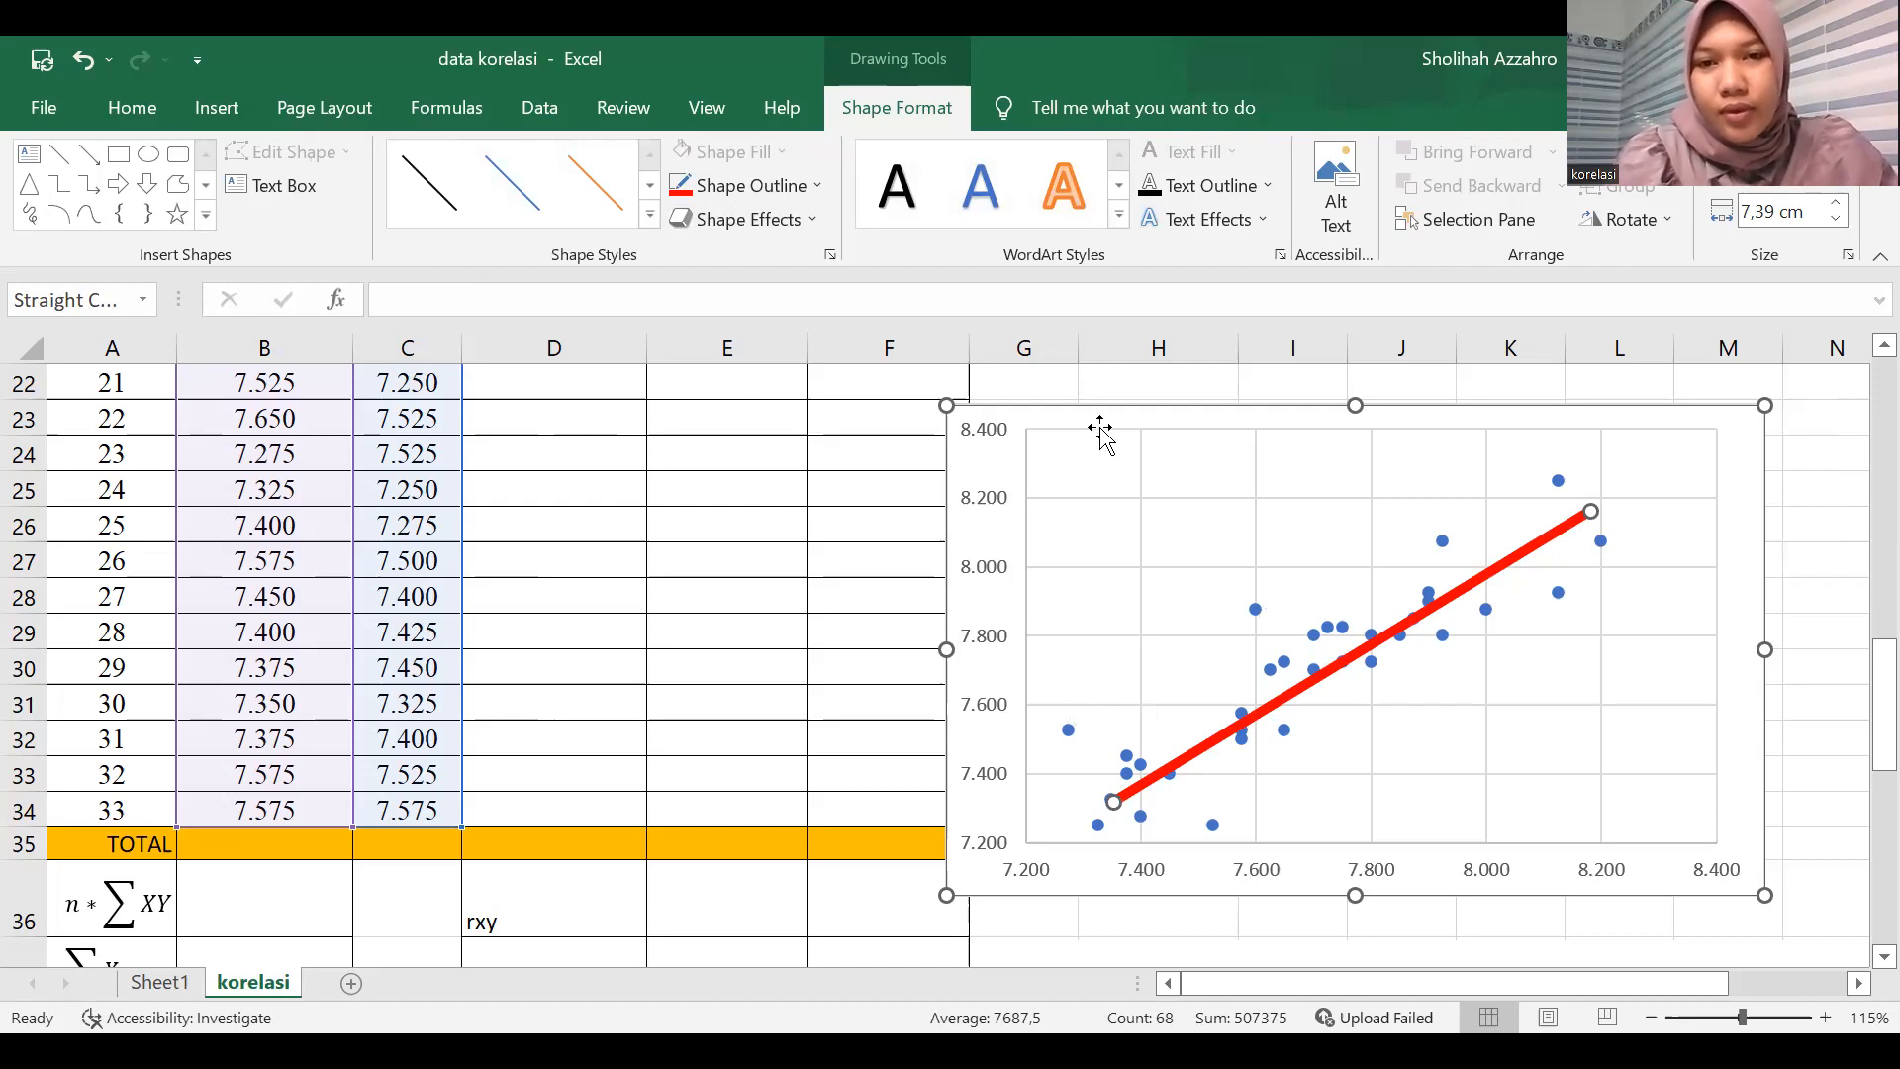
# Undo the last plot area change and delete the red line from the scatter chart.
pyautogui.click(1256, 475)
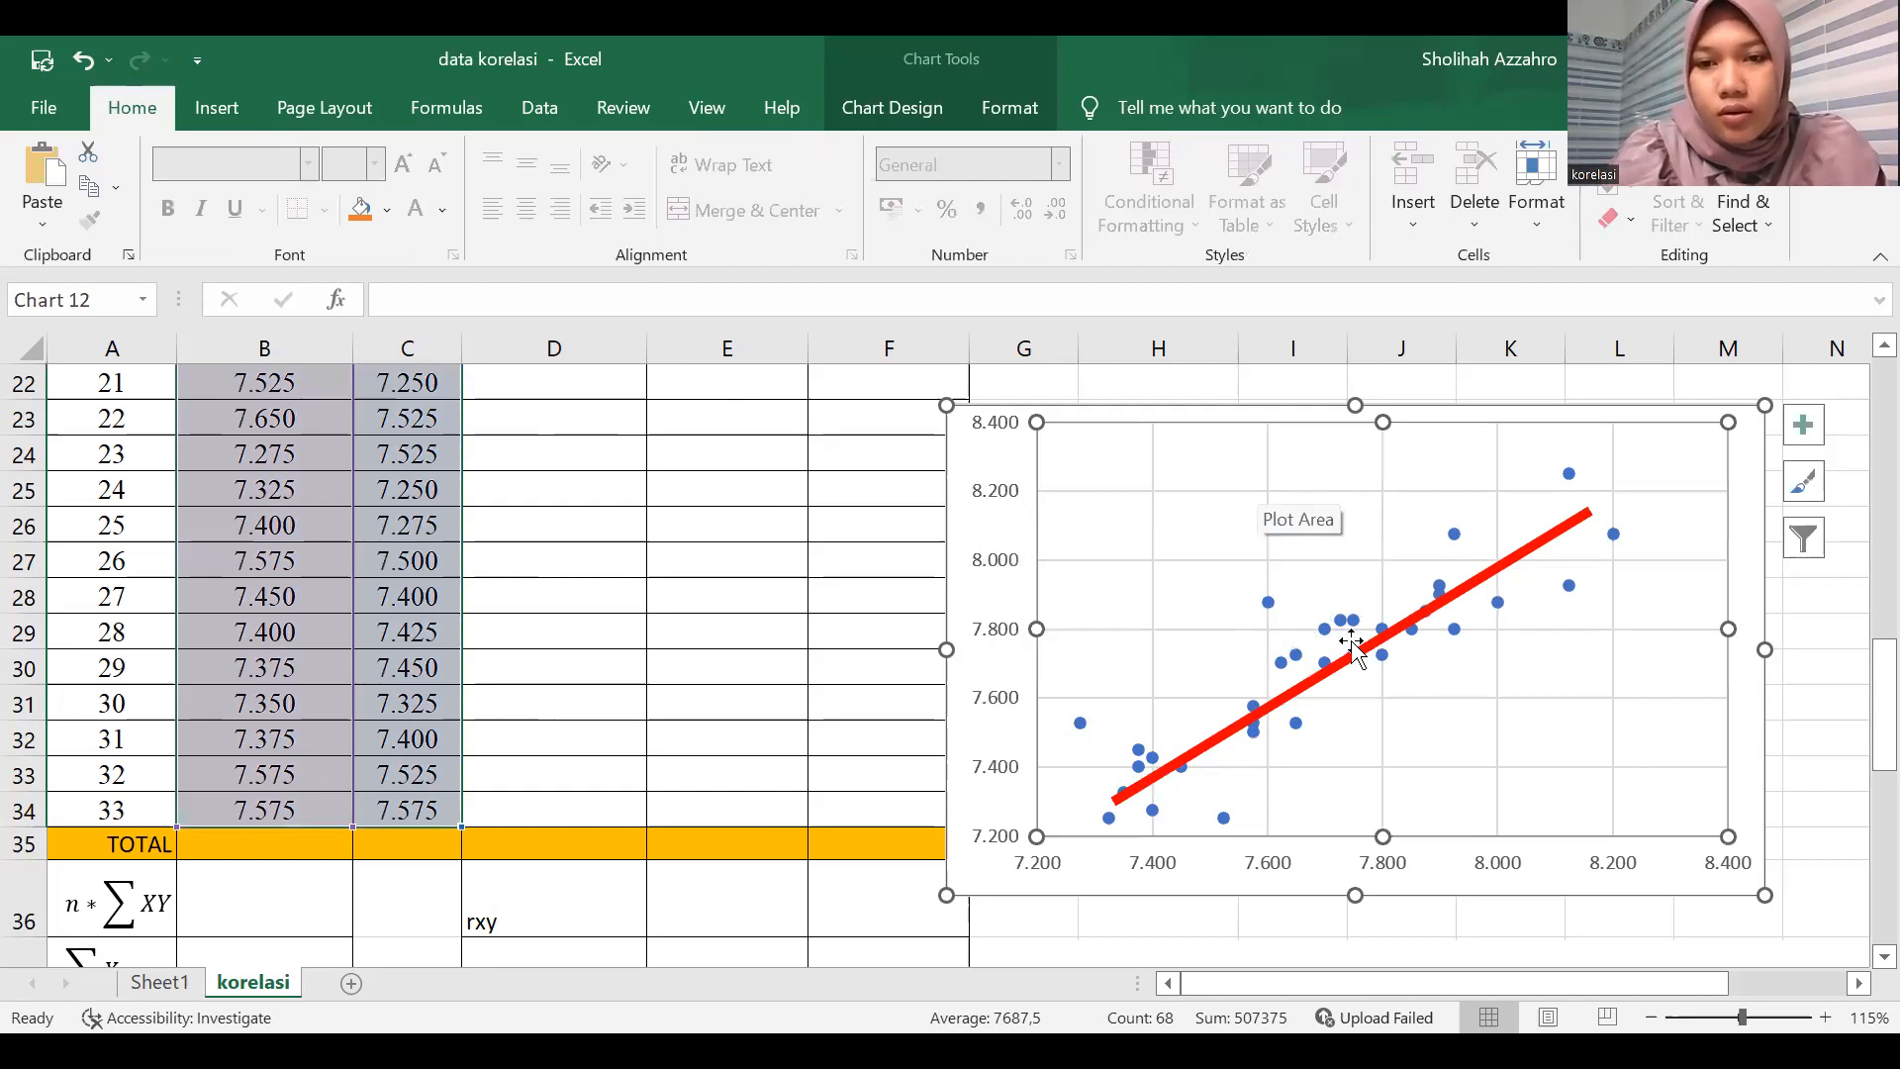
pyautogui.hotkey('ctrl', 'z')
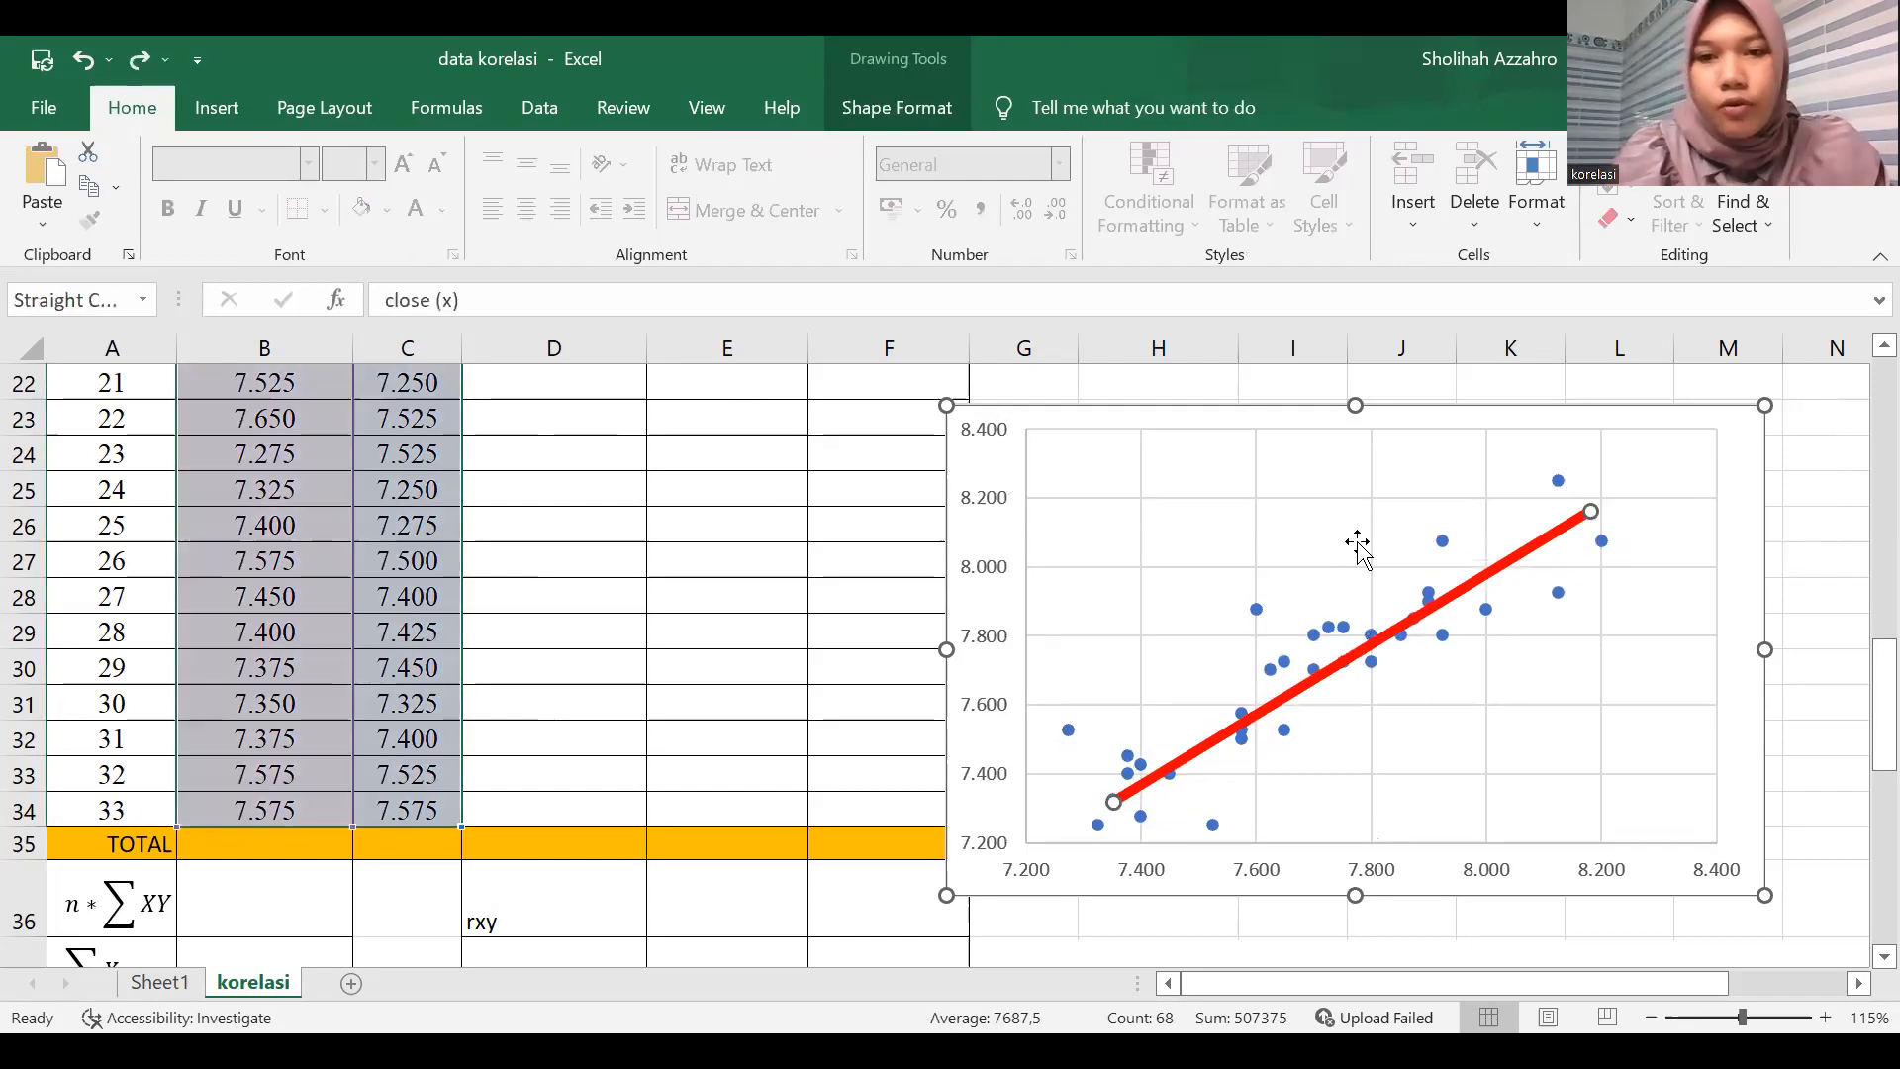
pyautogui.press('Delete')
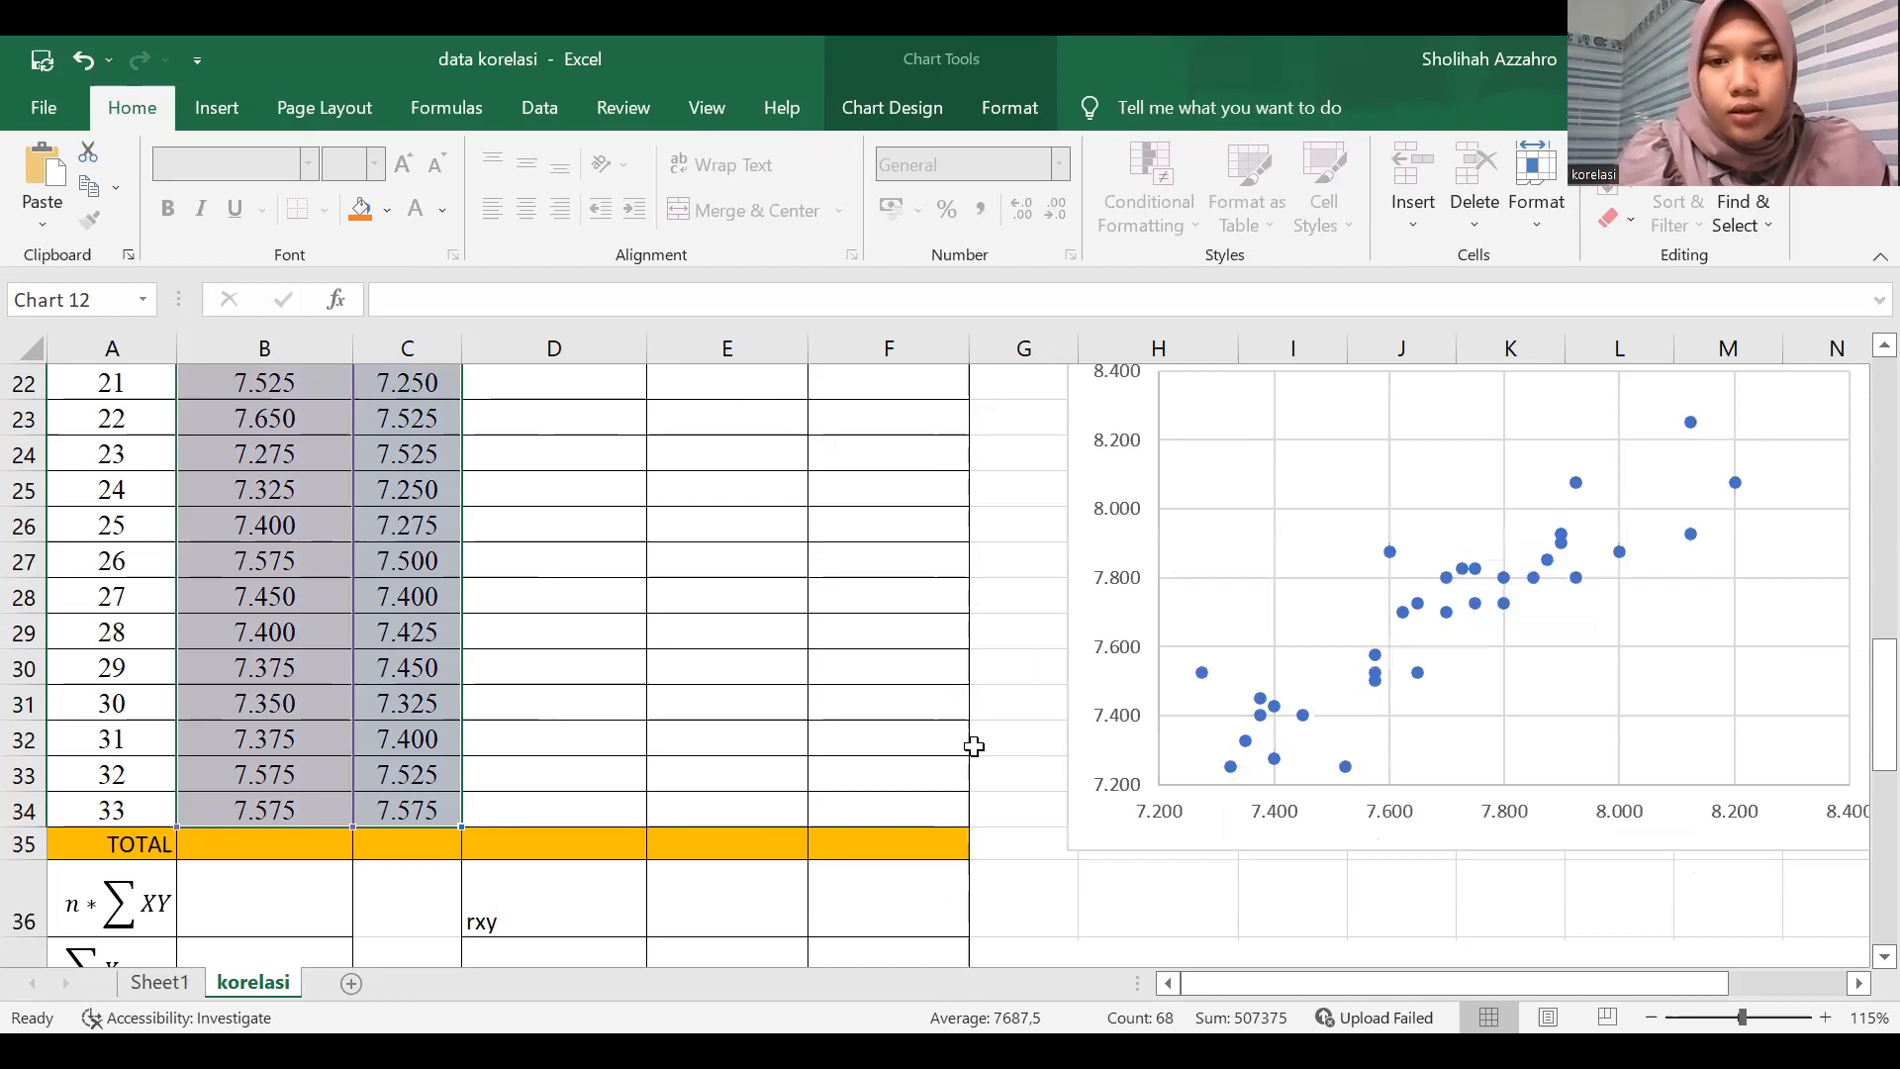
# Calculate the xy column by entering =B2*C2 in D2 and filling it down the data rows.
pyautogui.click(935, 737)
pyautogui.scroll(7, 579, 433)
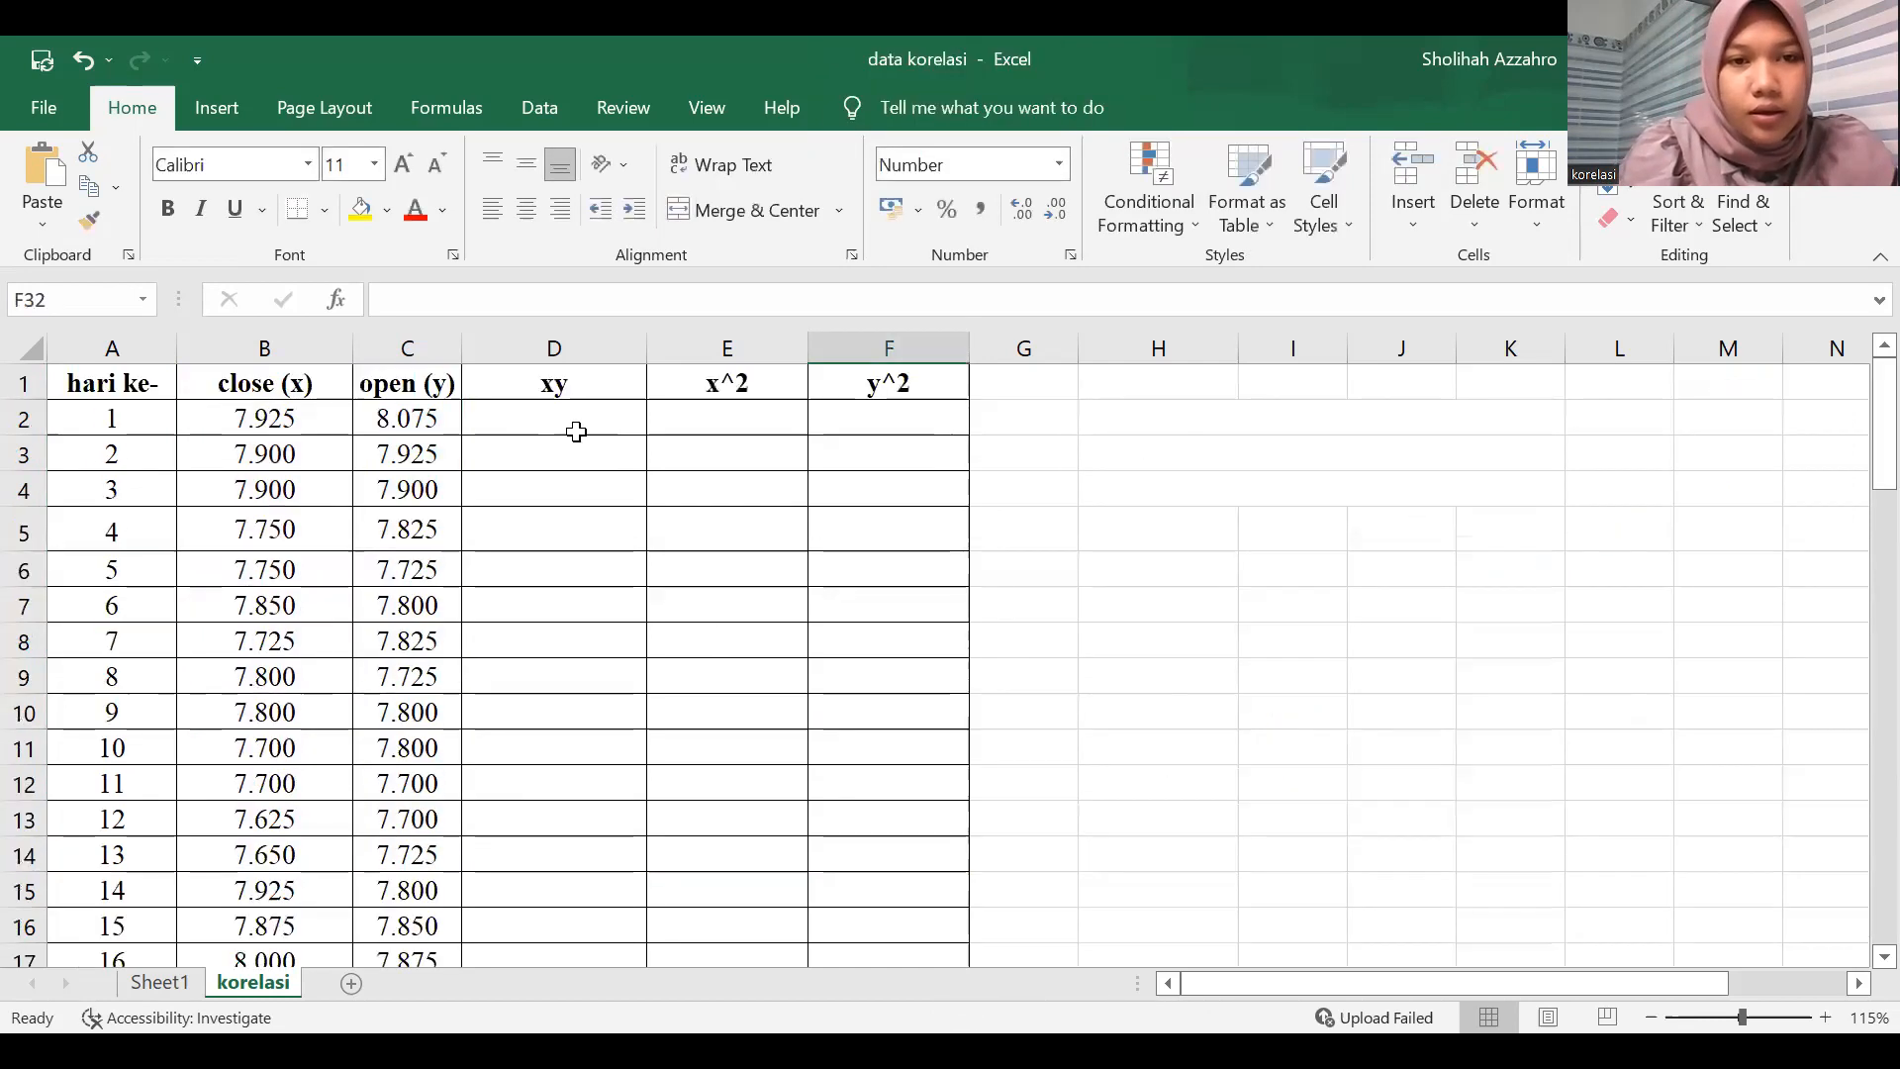
pyautogui.click(579, 424)
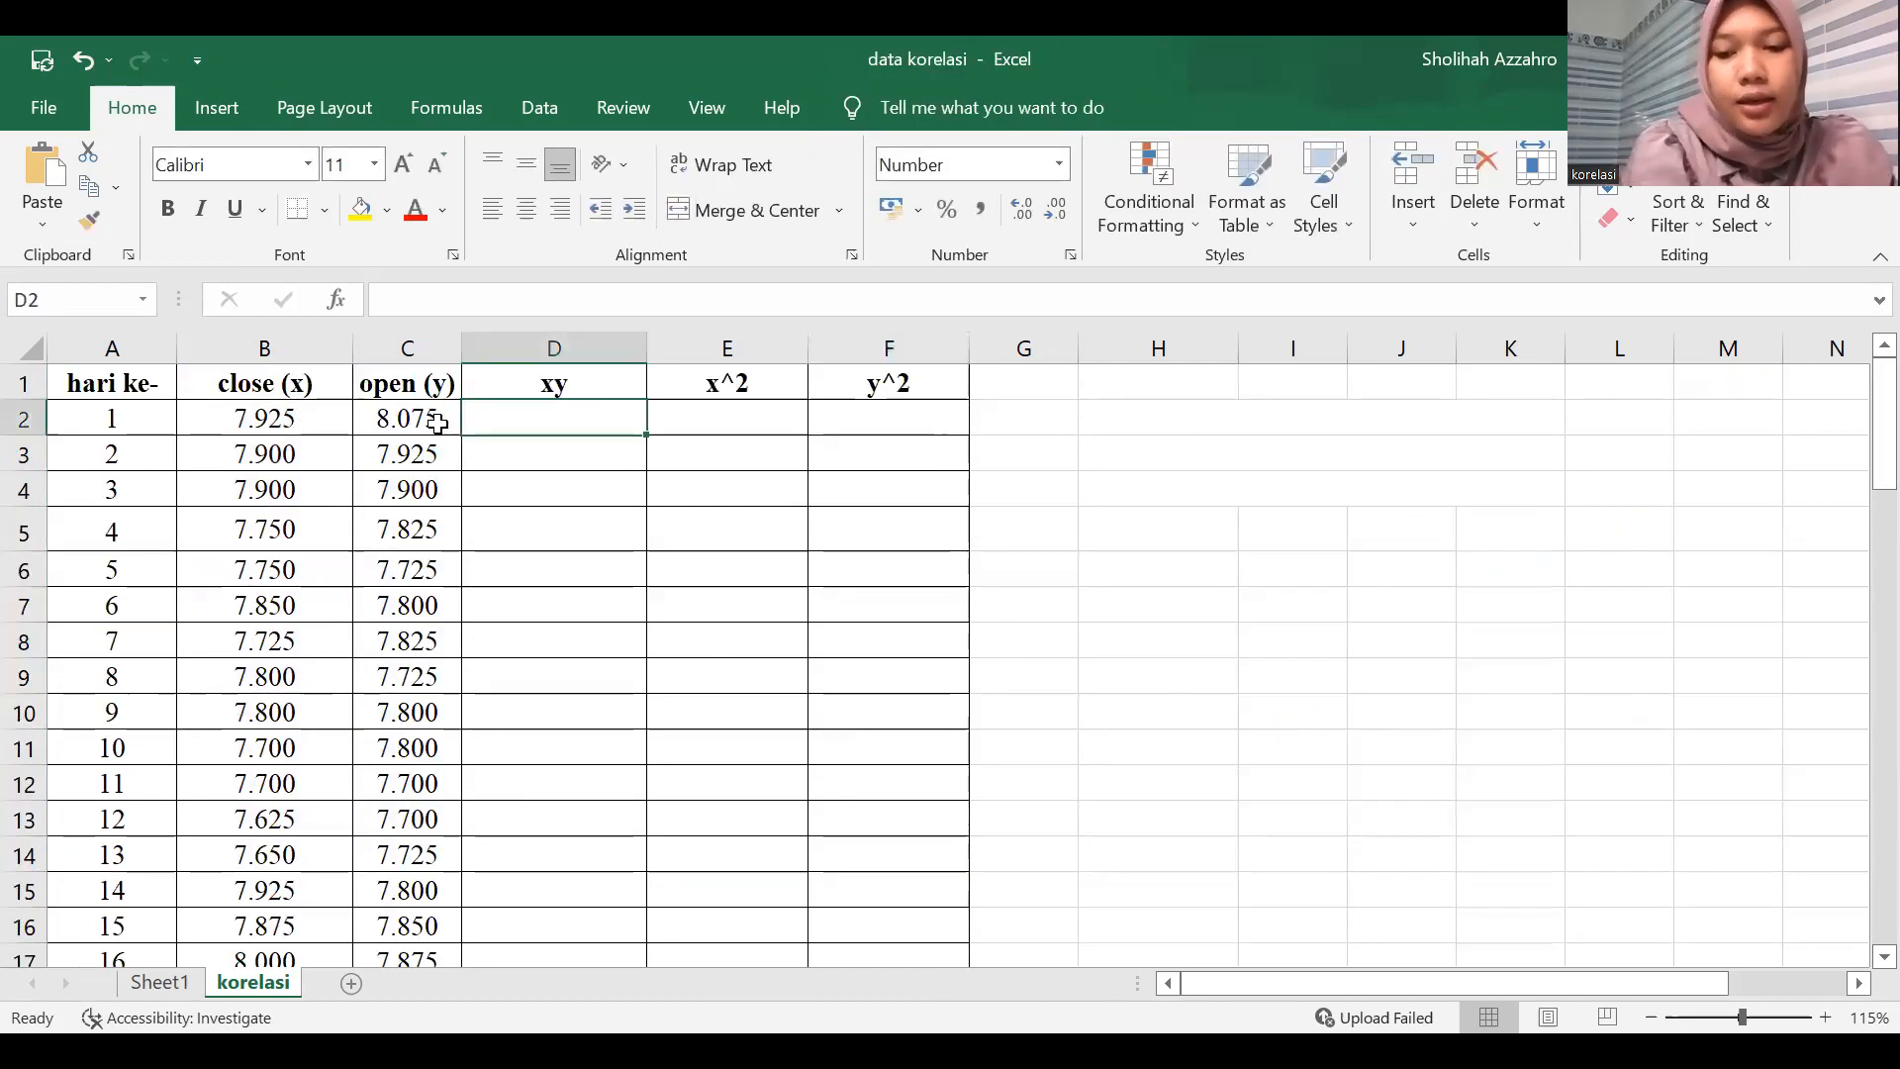
pyautogui.write('=')
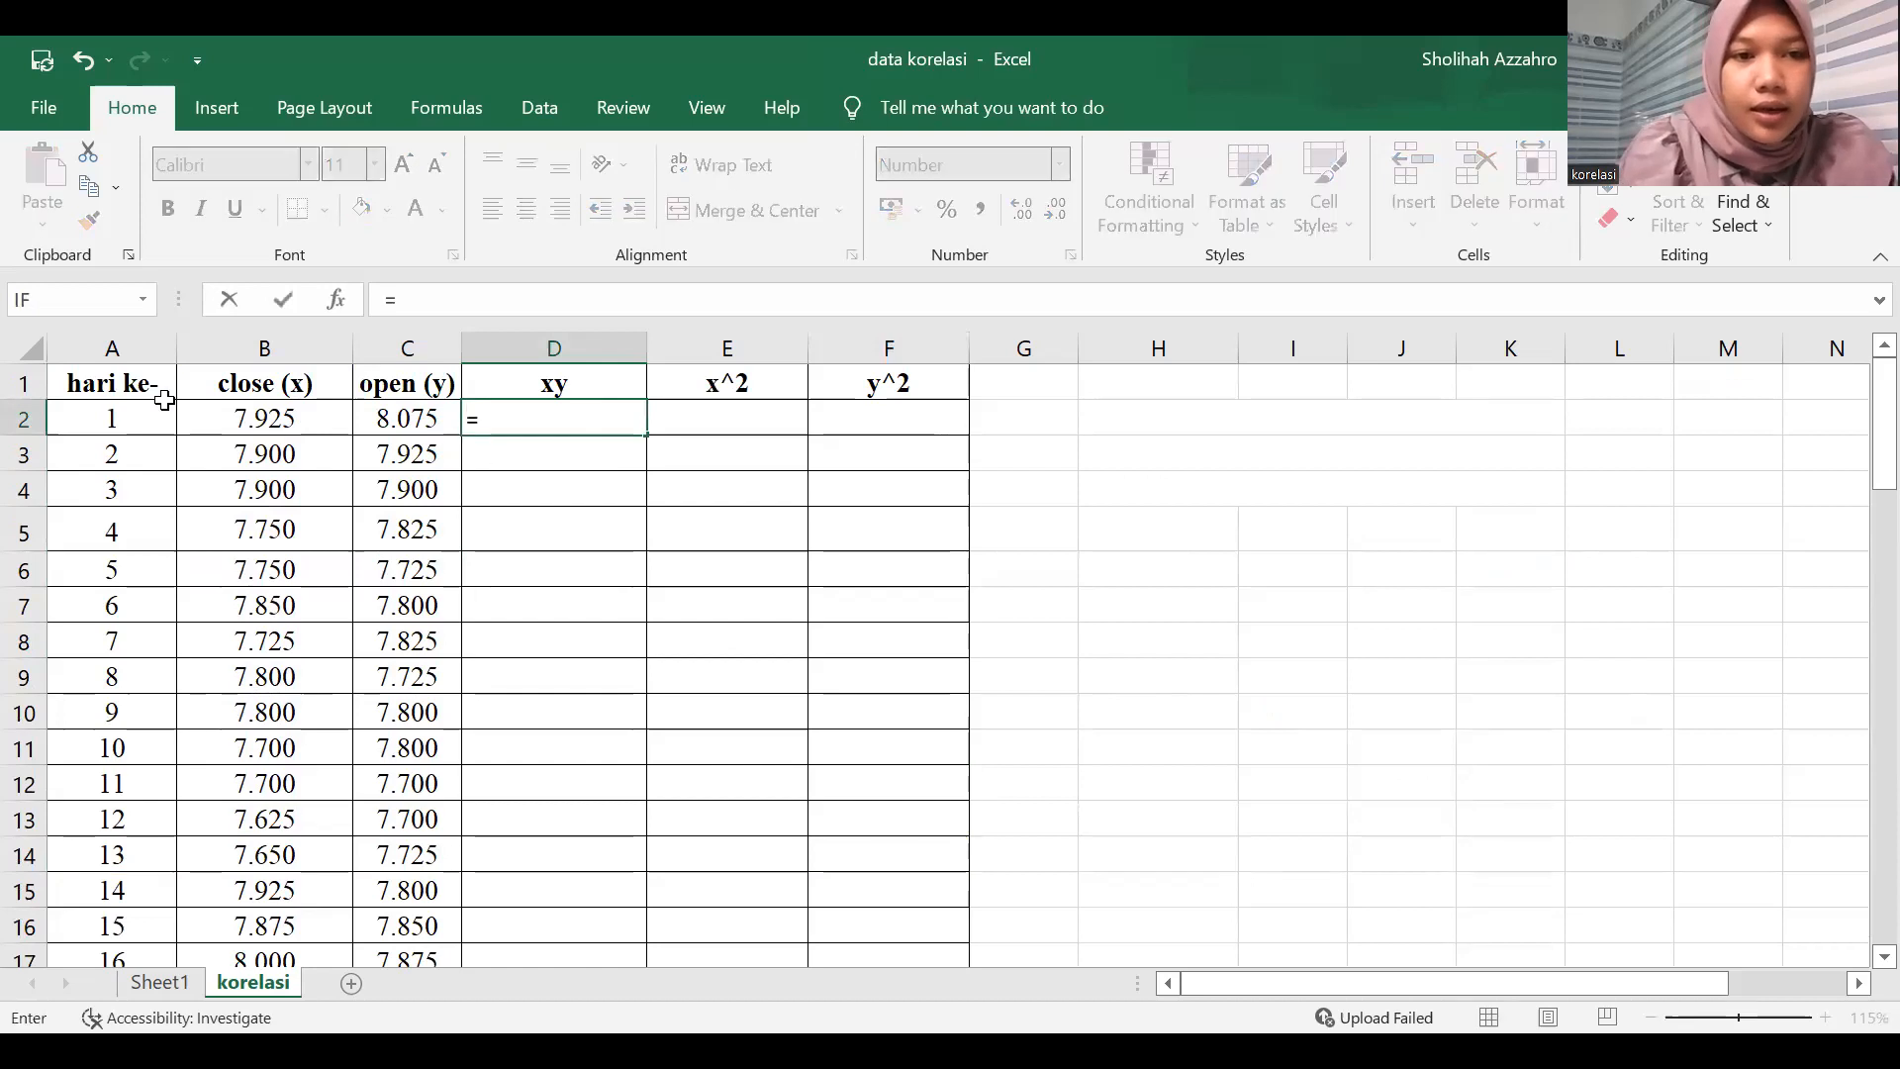
pyautogui.click(230, 417)
pyautogui.write('*')
pyautogui.click(391, 425)
pyautogui.press('Return')
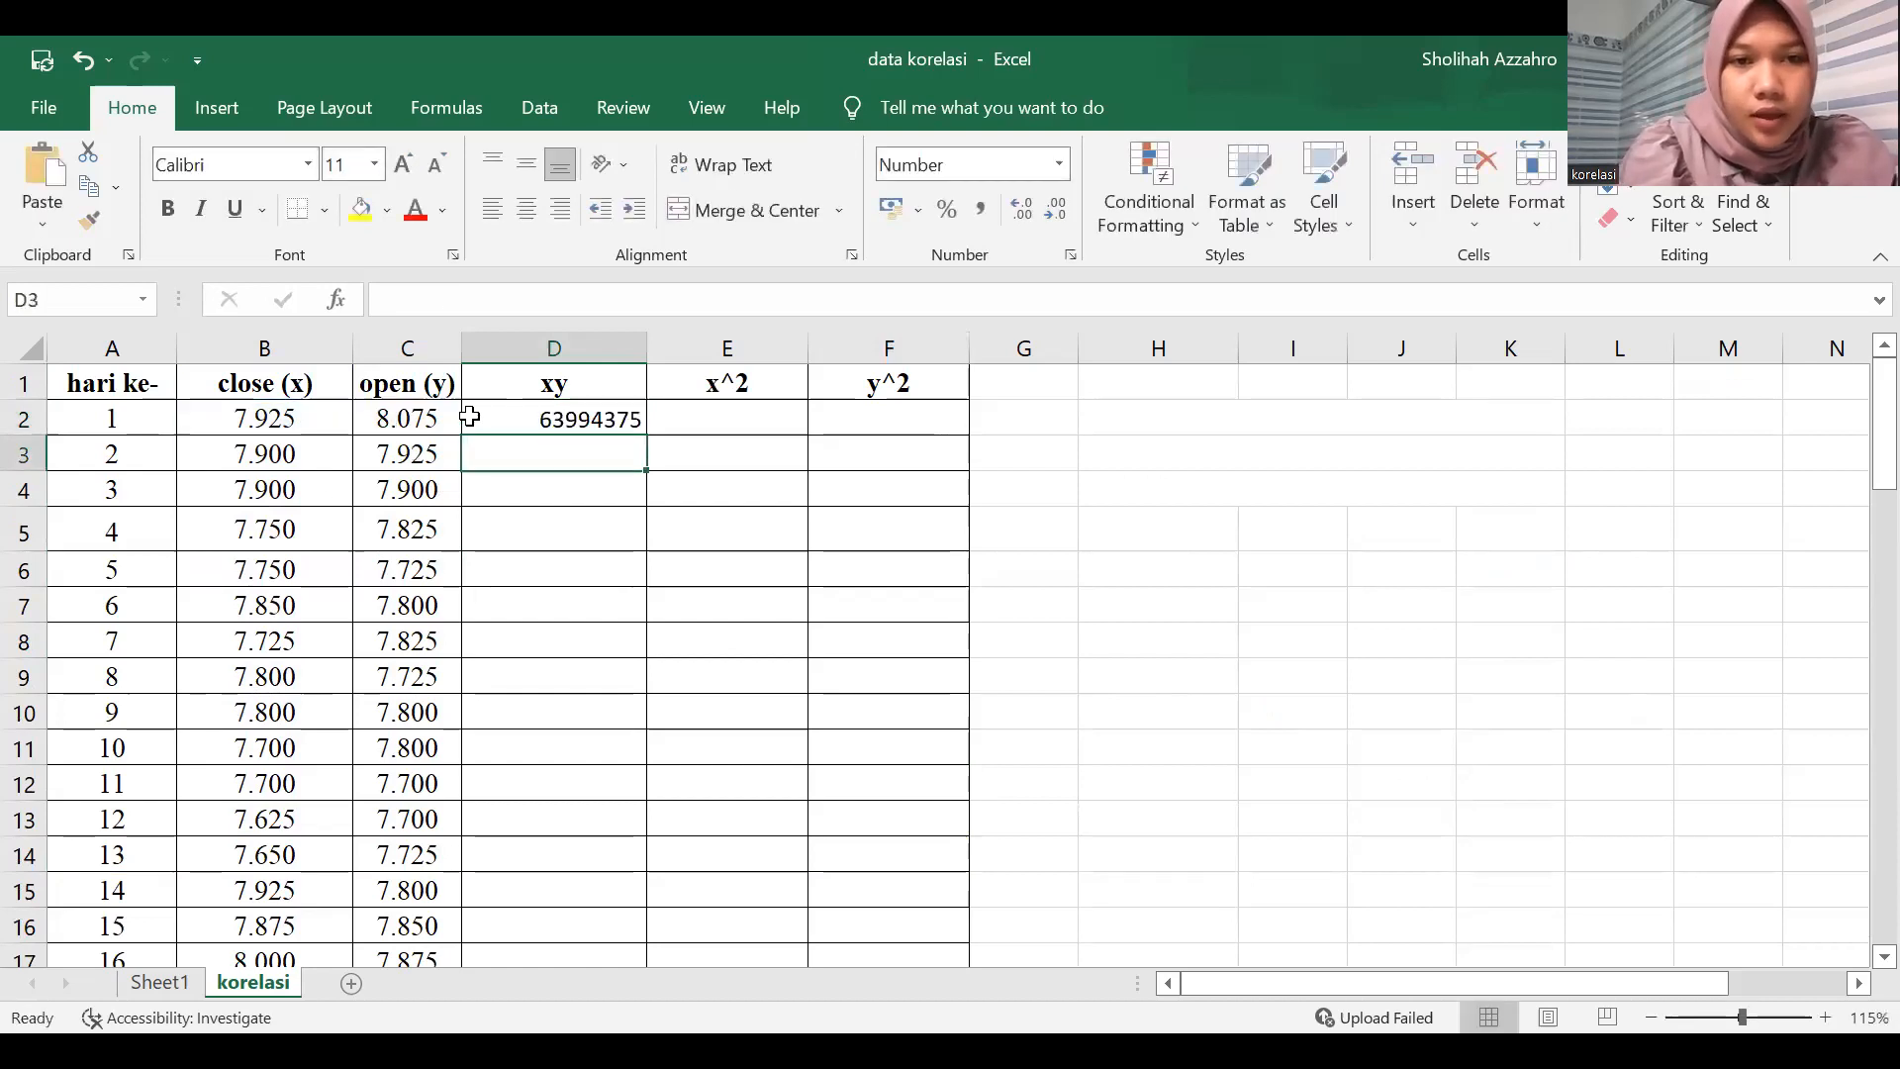
pyautogui.click(636, 421)
pyautogui.doubleClick(644, 431)
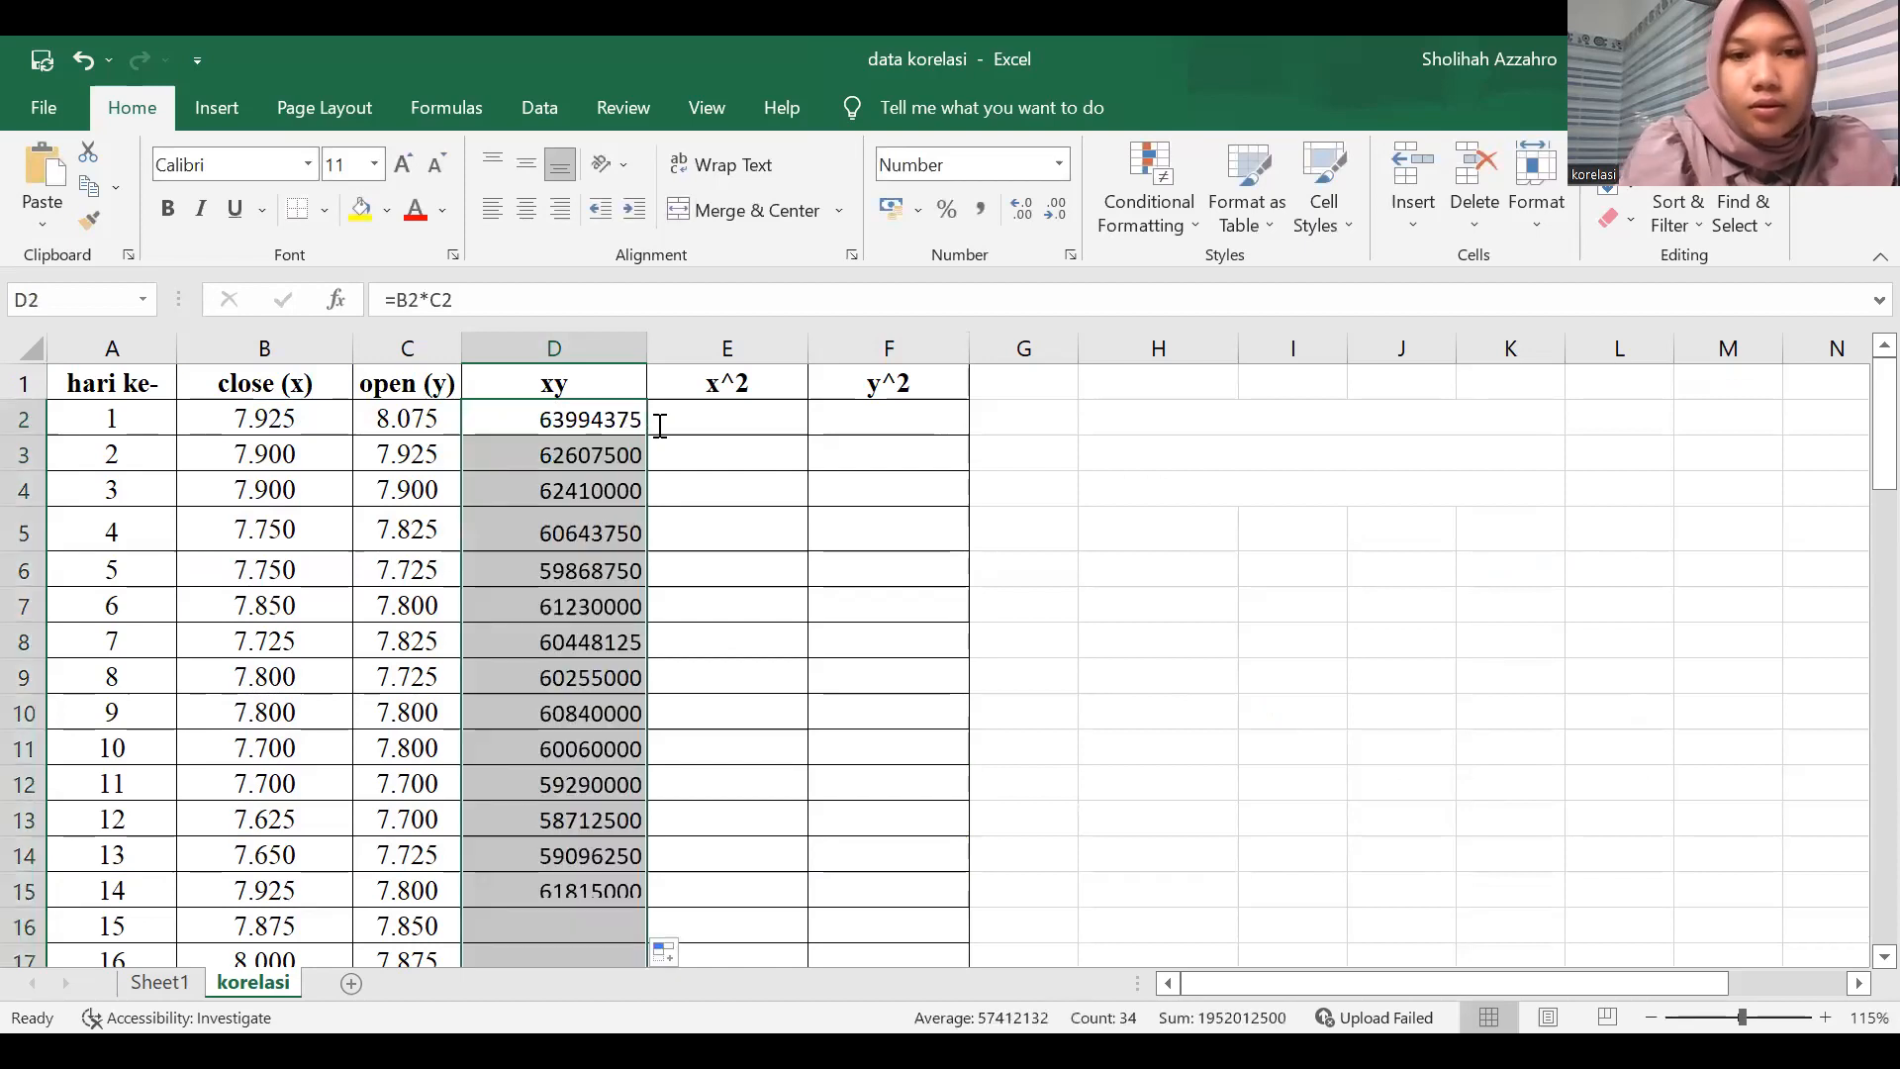
# Calculate the x^2 column by entering =B2^2 in E2 and filling it down the data rows.
pyautogui.click(660, 426)
pyautogui.write('=')
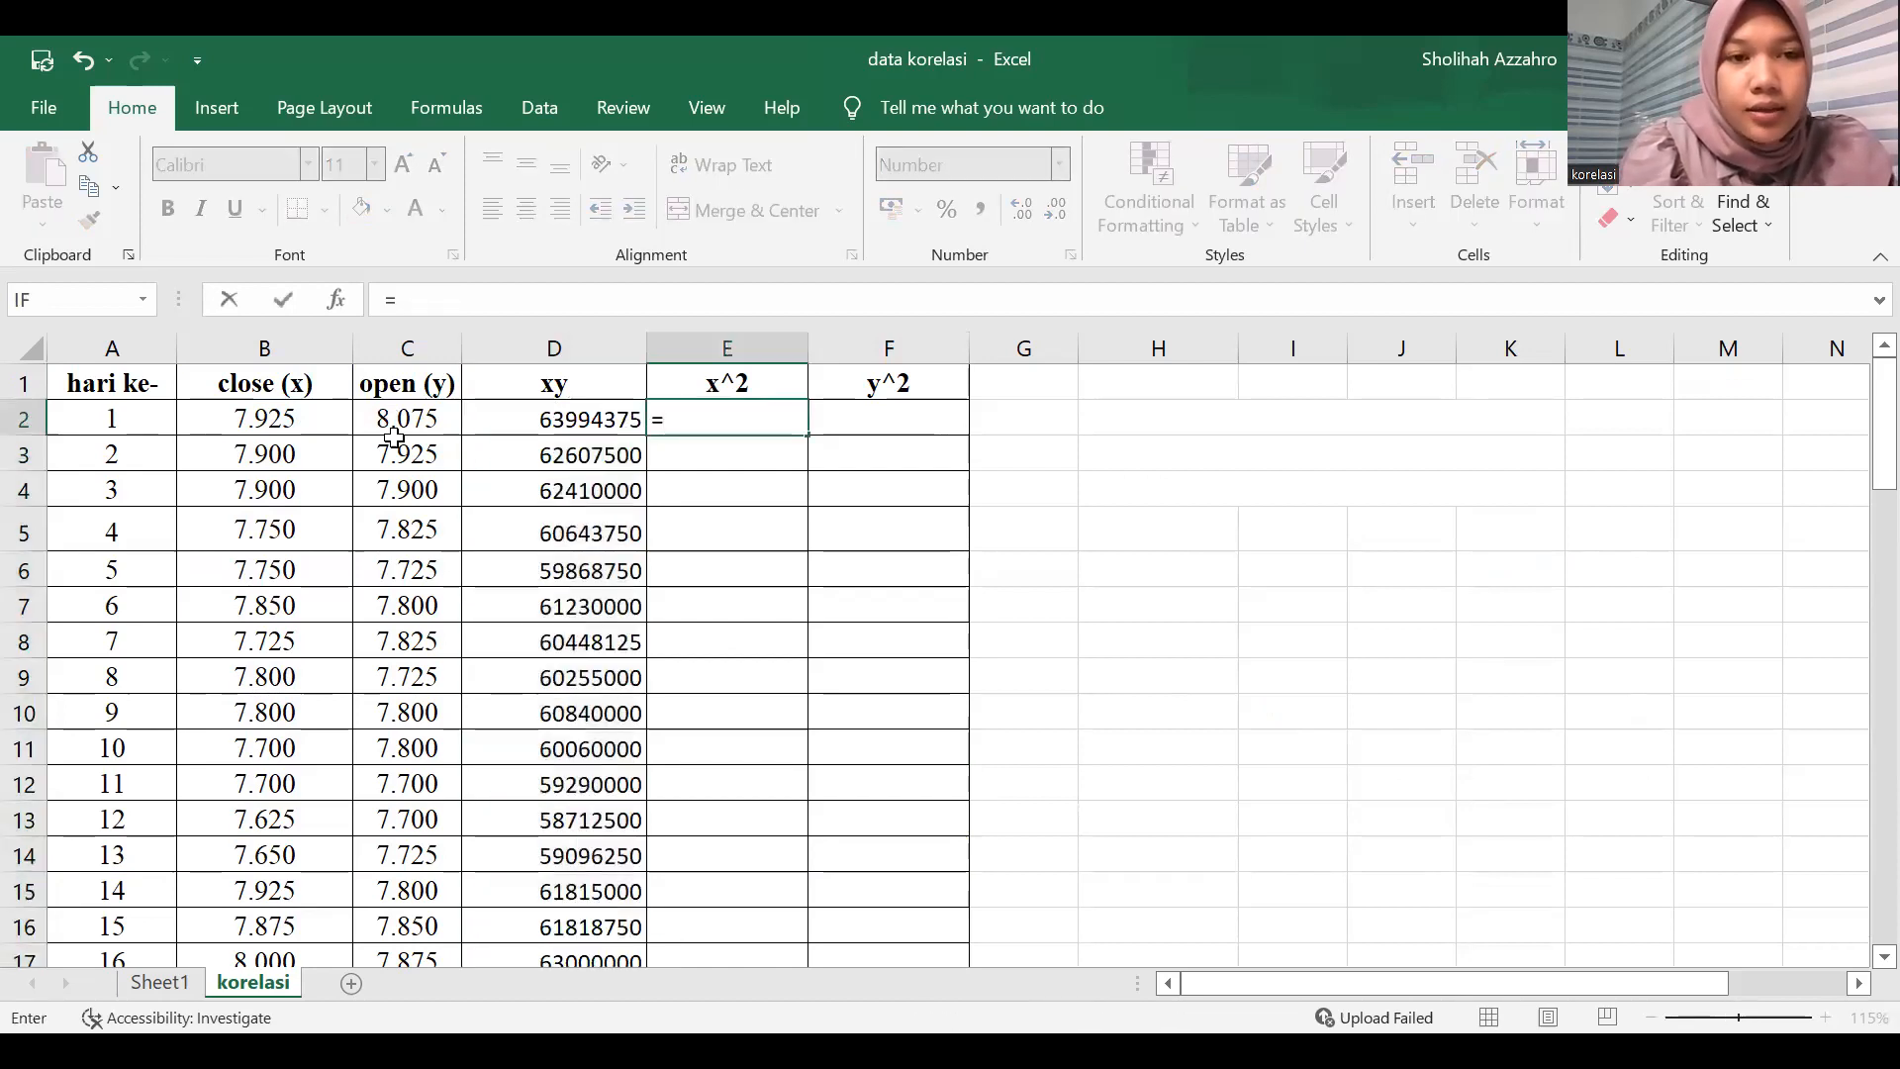
pyautogui.click(283, 422)
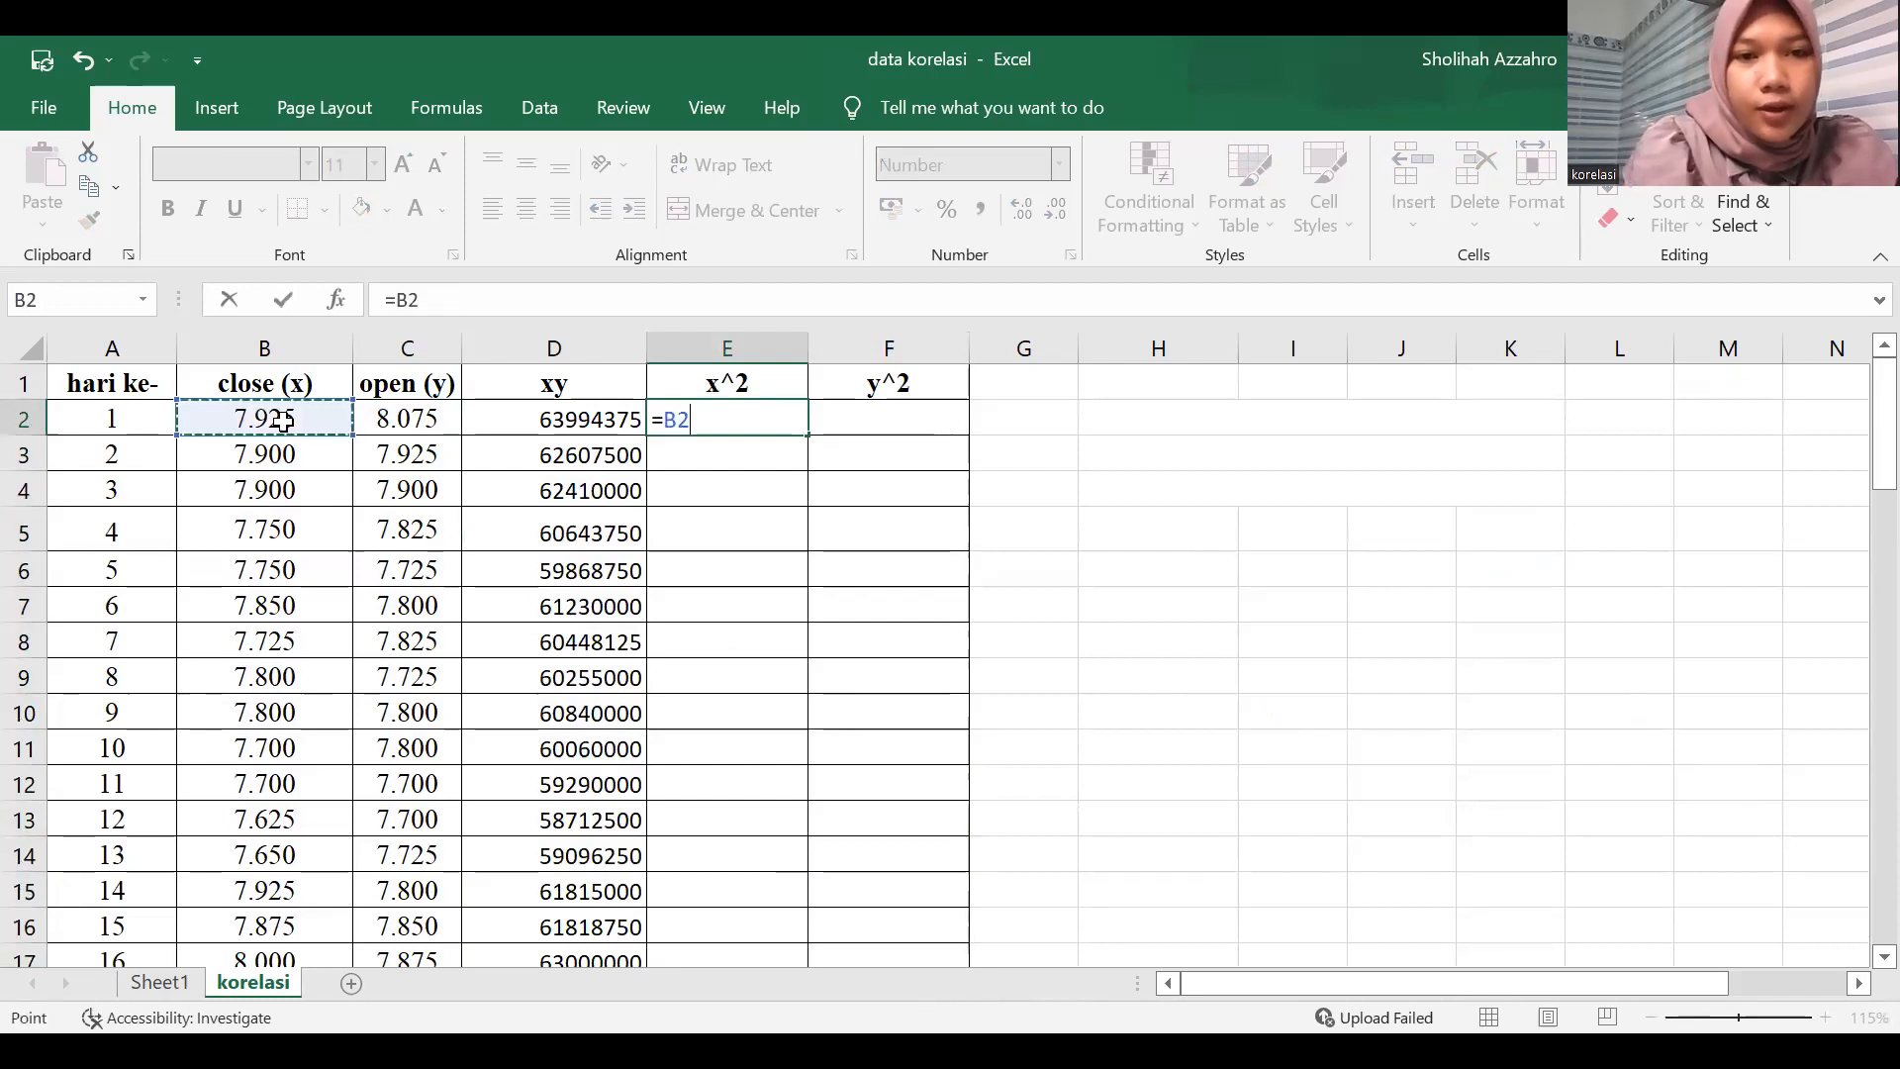
pyautogui.write('^2')
pyautogui.press('Return')
pyautogui.click(800, 428)
pyautogui.doubleClick(804, 436)
# Calculate the y^2 column by entering =C2^2 in F2 and filling it down the data rows.
pyautogui.press('Right')
pyautogui.write('=')
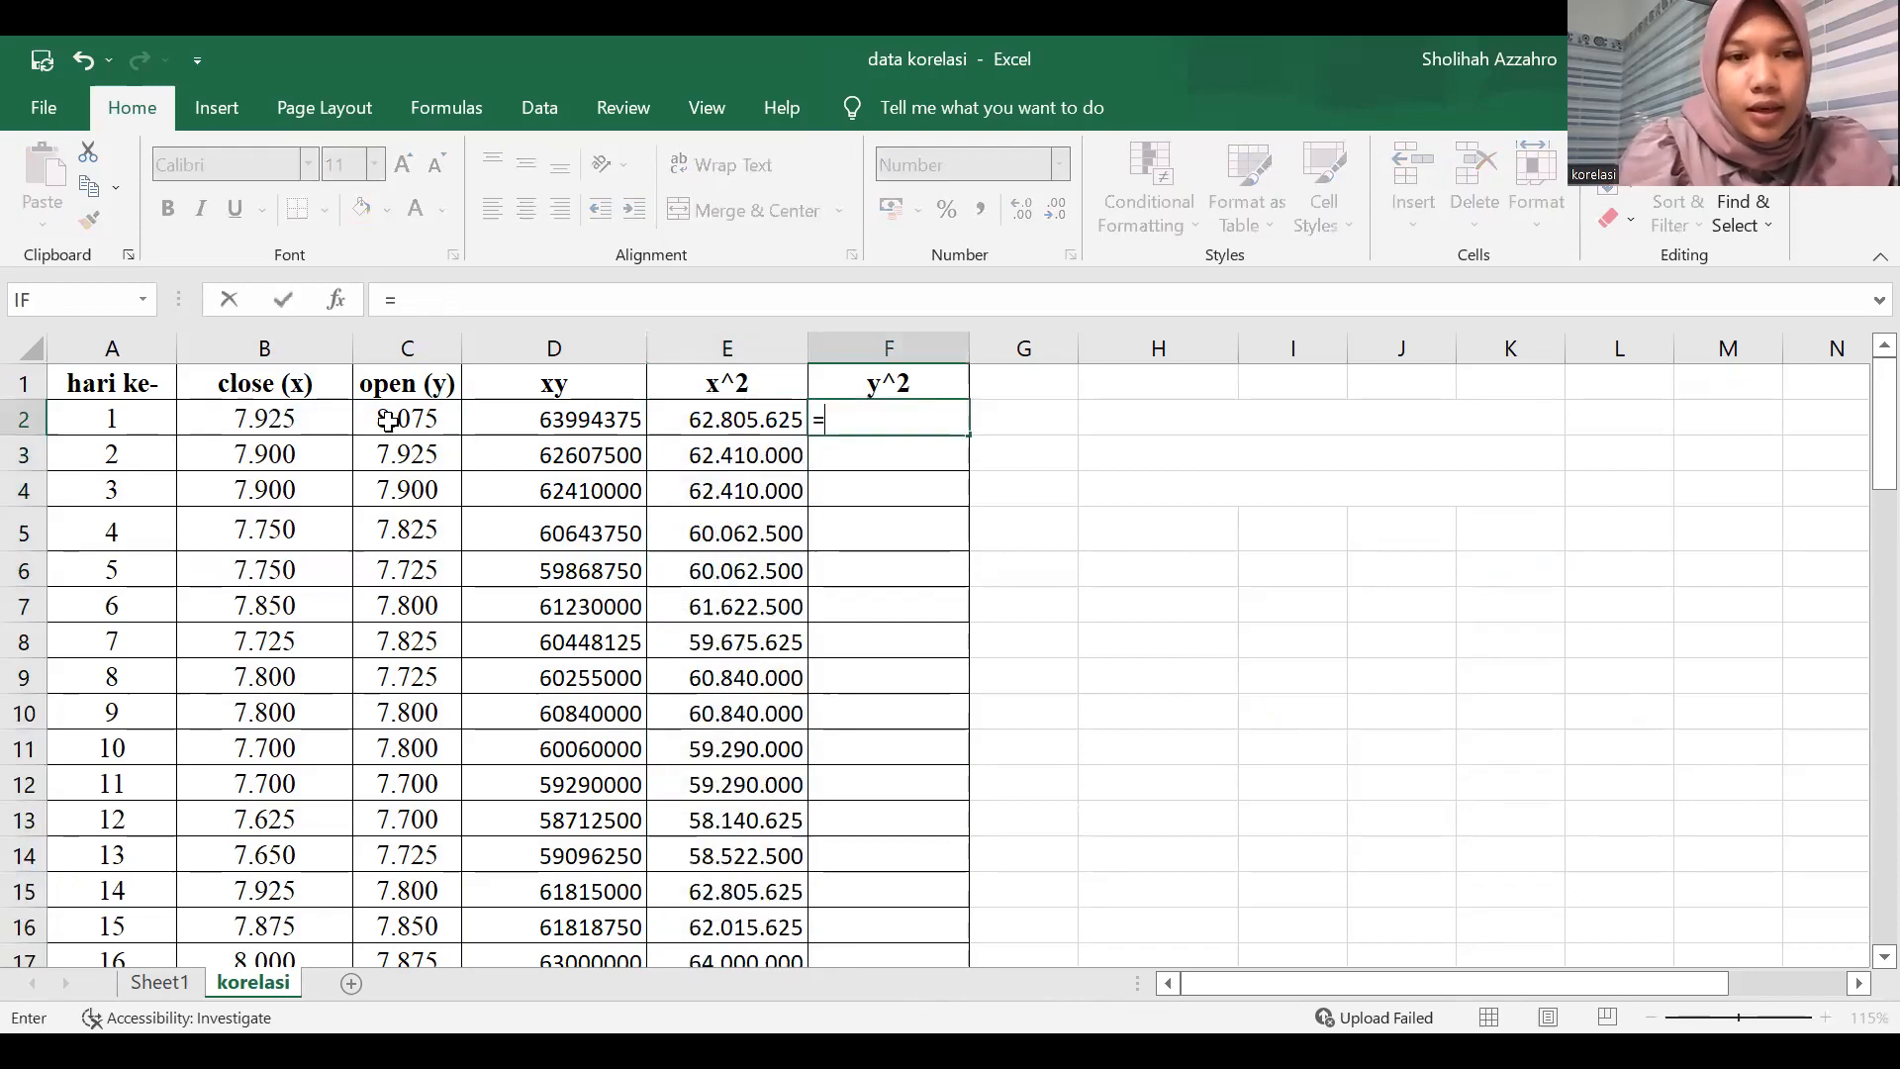
pyautogui.click(412, 421)
pyautogui.write('^2')
pyautogui.press('Return')
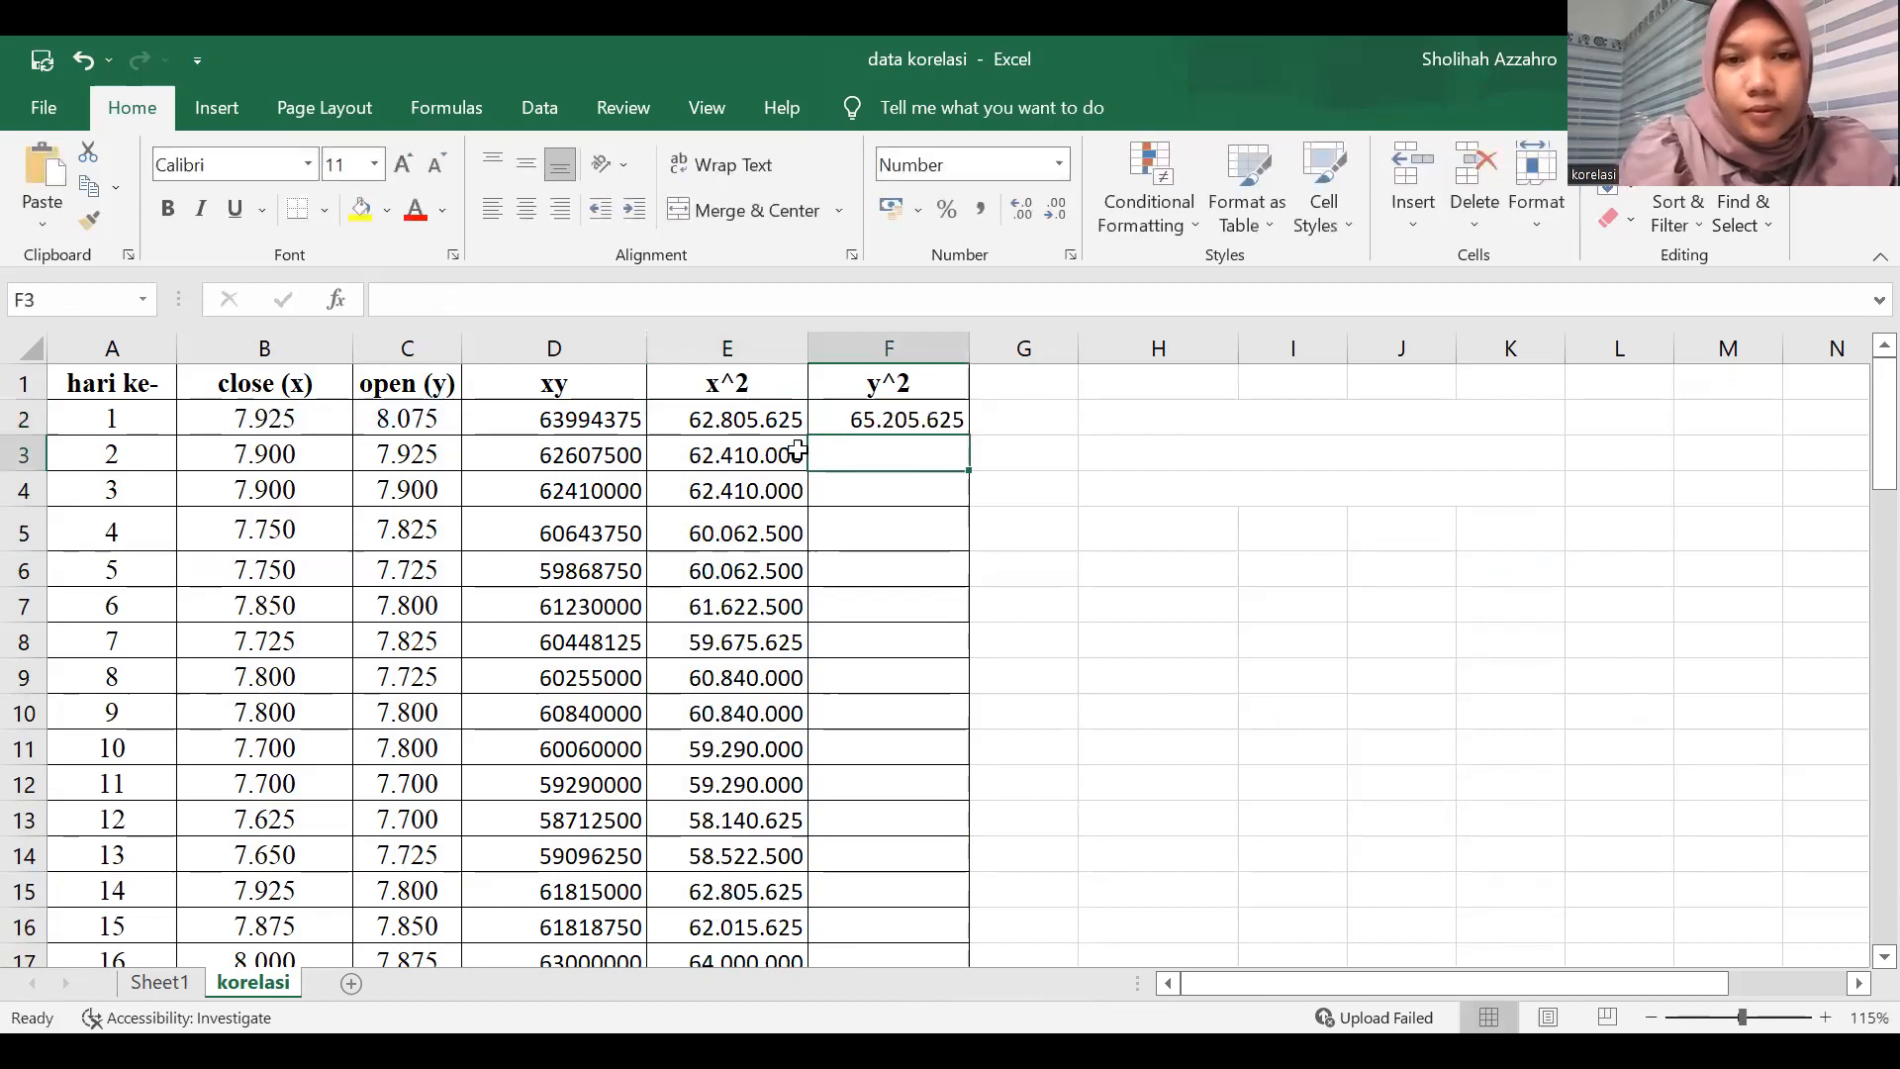
pyautogui.click(851, 420)
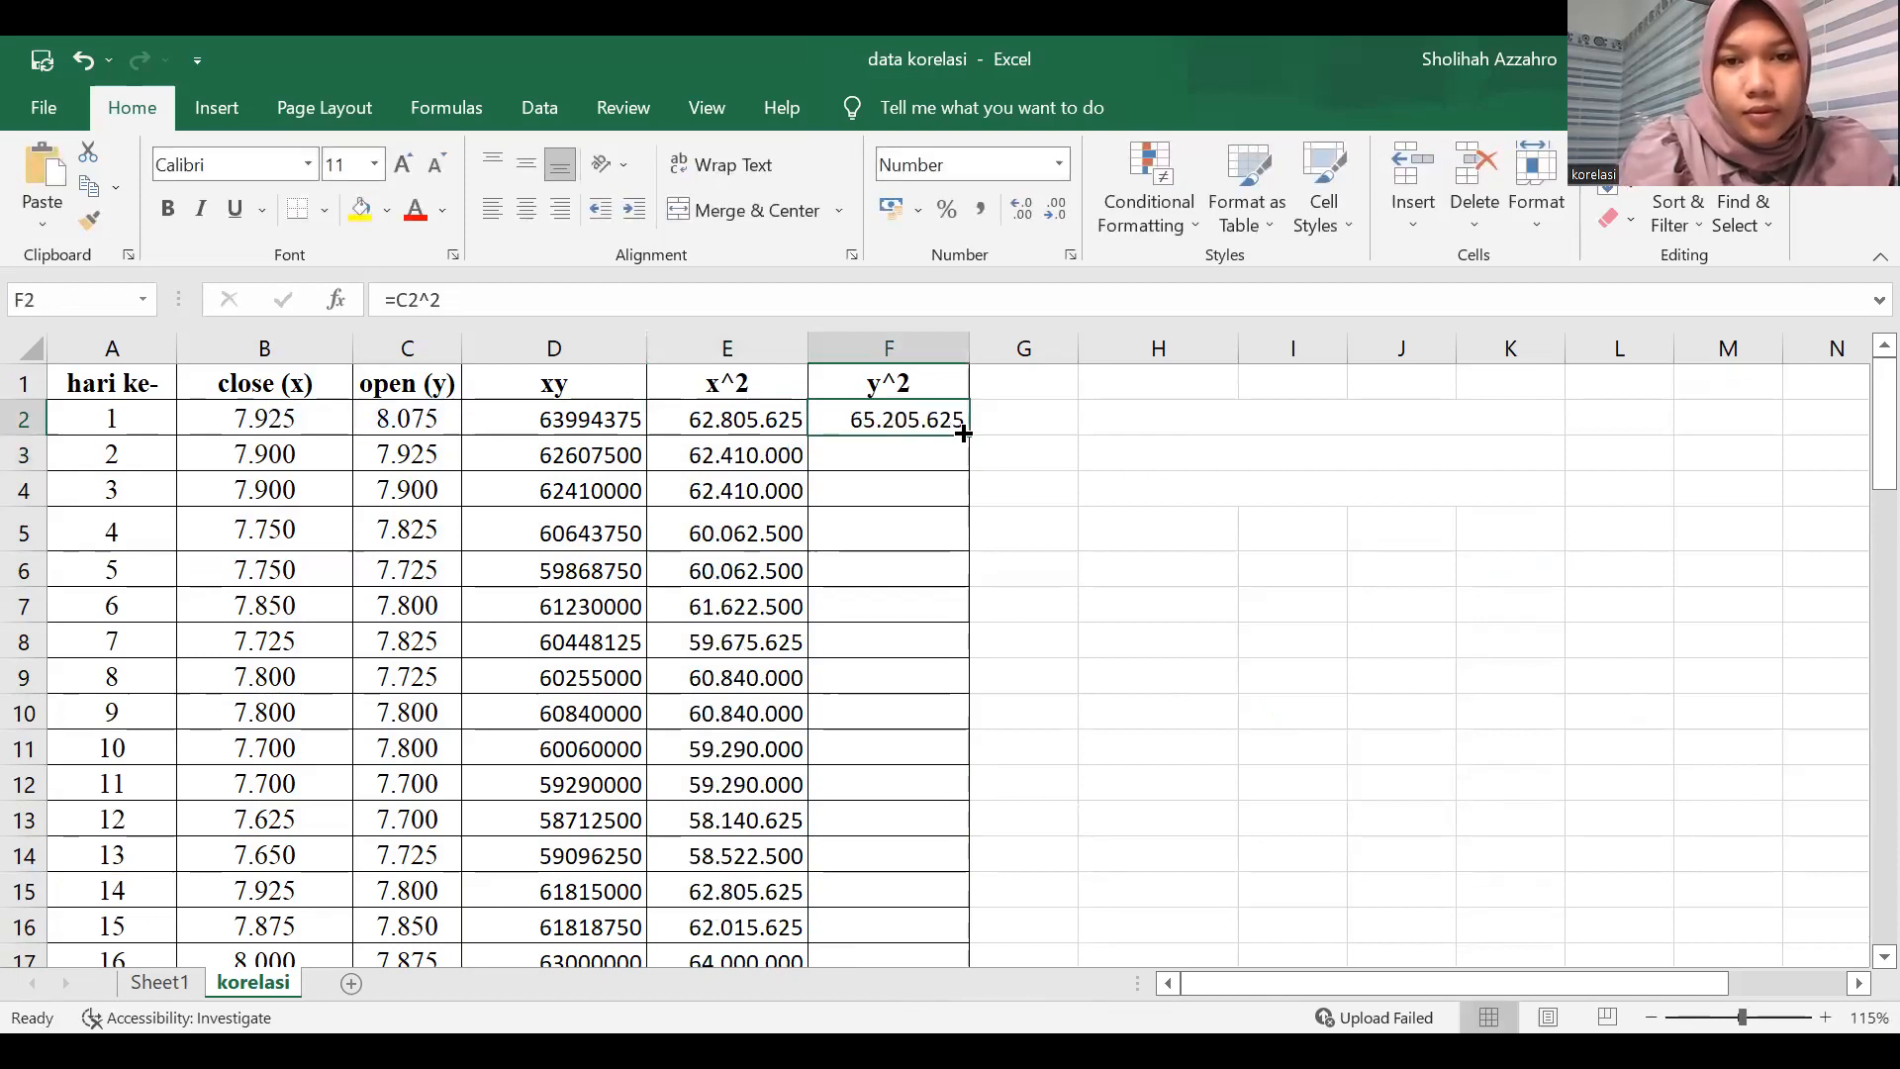
pyautogui.doubleClick(963, 433)
# Clear the surplus filled formulas below the data in D35 and E35:F38.
pyautogui.scroll(-10, 644, 604)
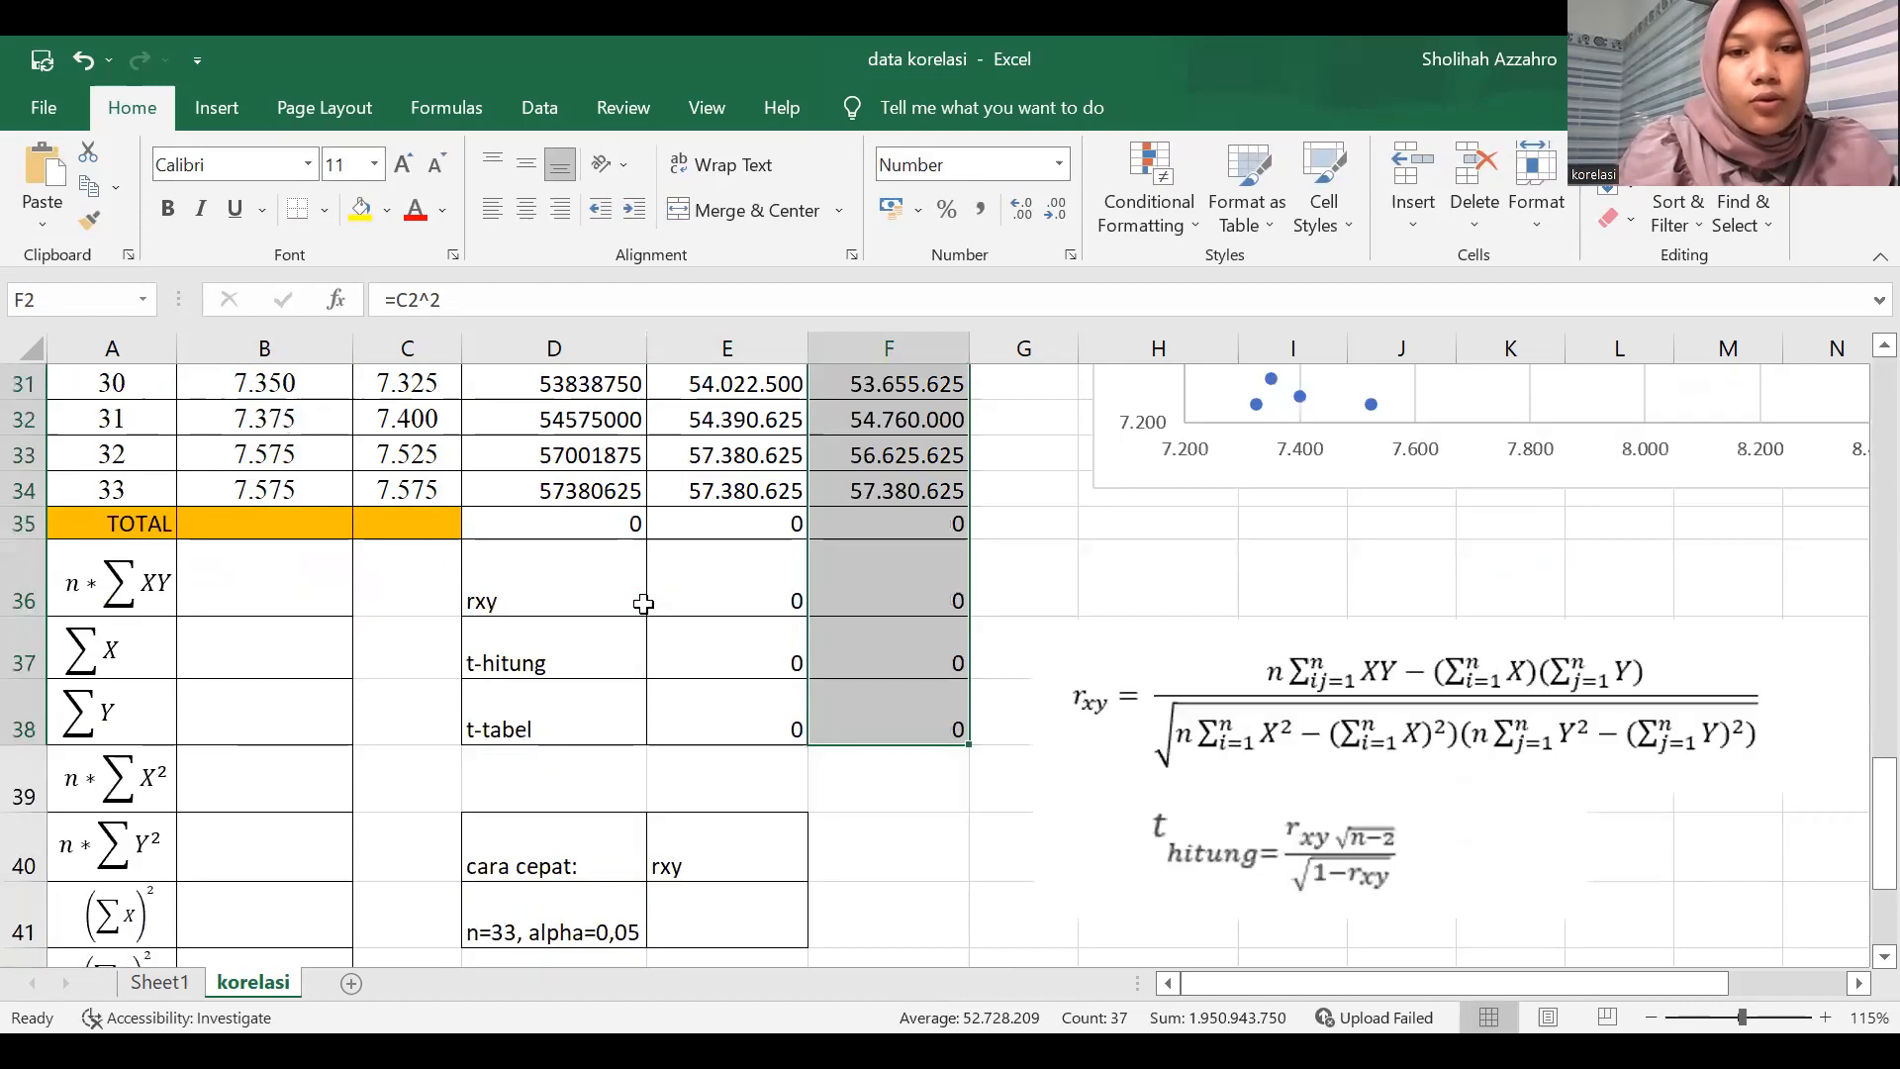
pyautogui.scroll(1, 432, 645)
pyautogui.click(433, 633)
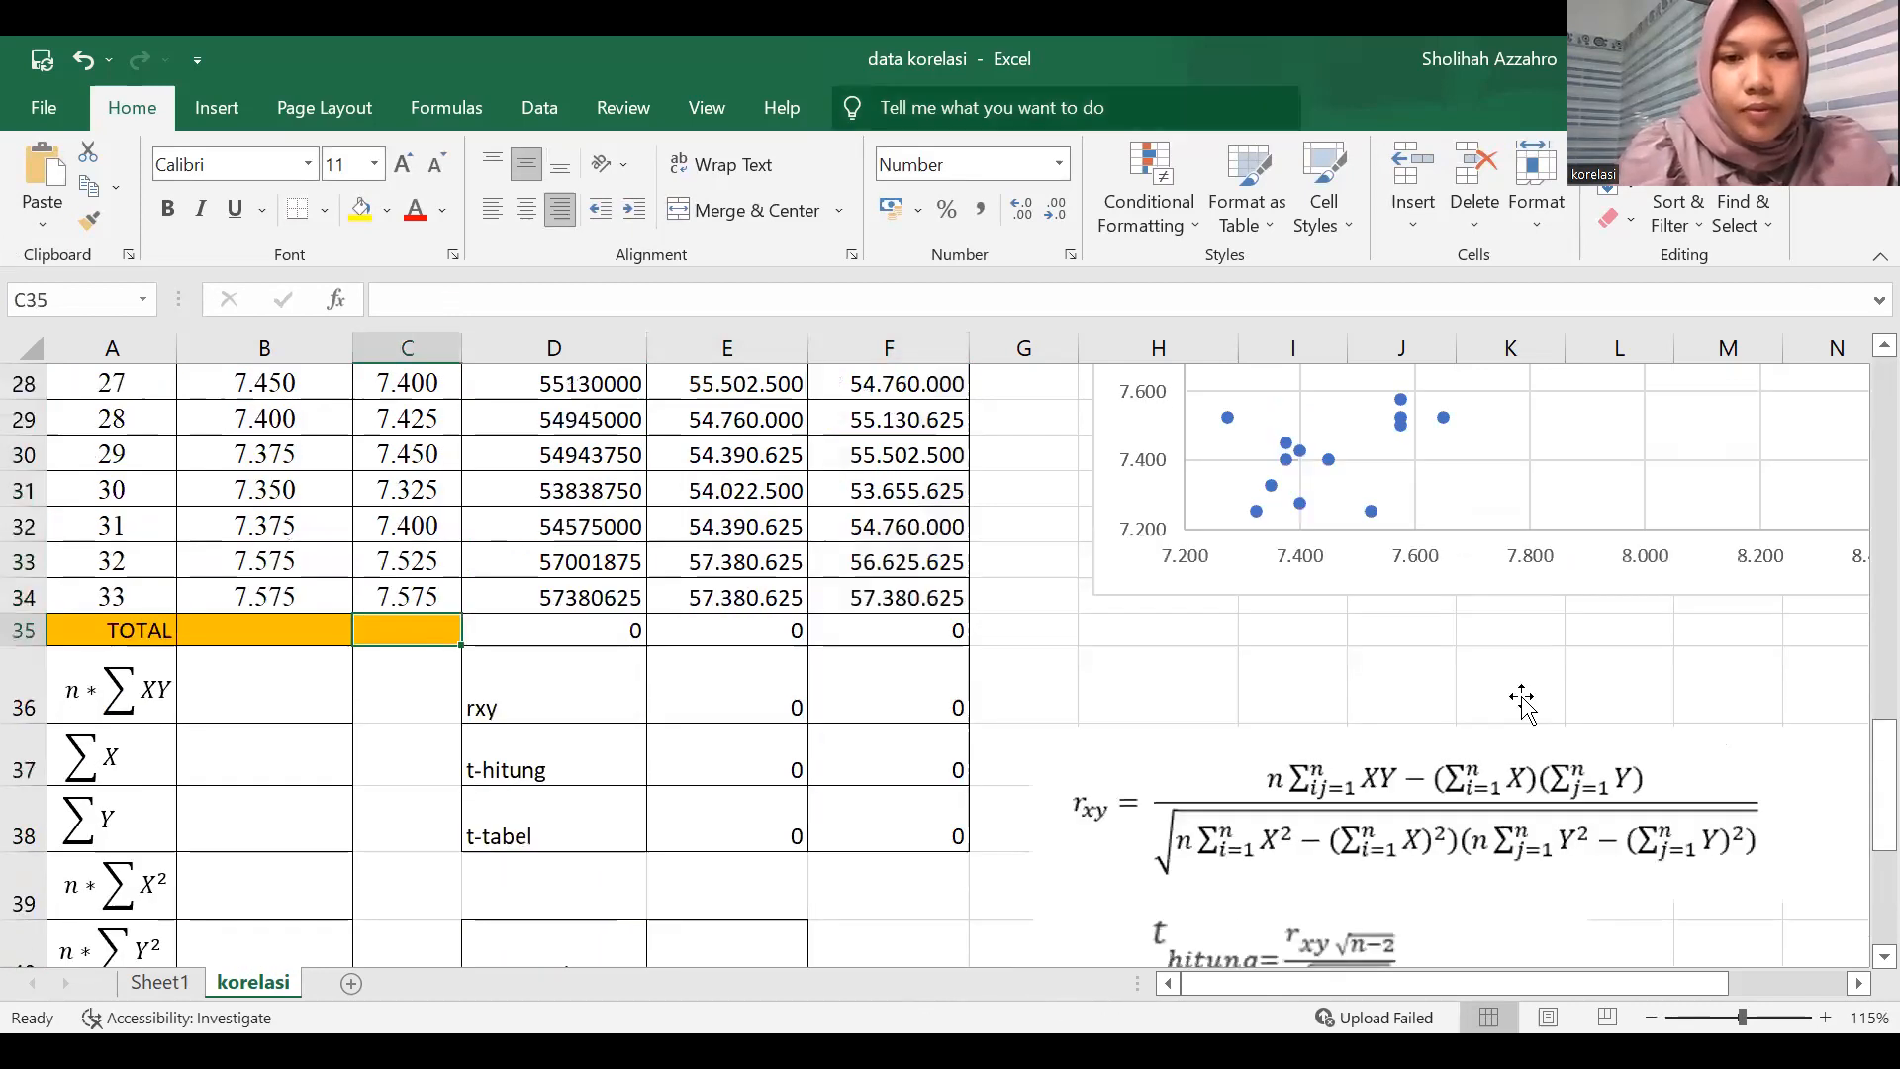
pyautogui.moveTo(756, 626); pyautogui.dragTo(877, 815)
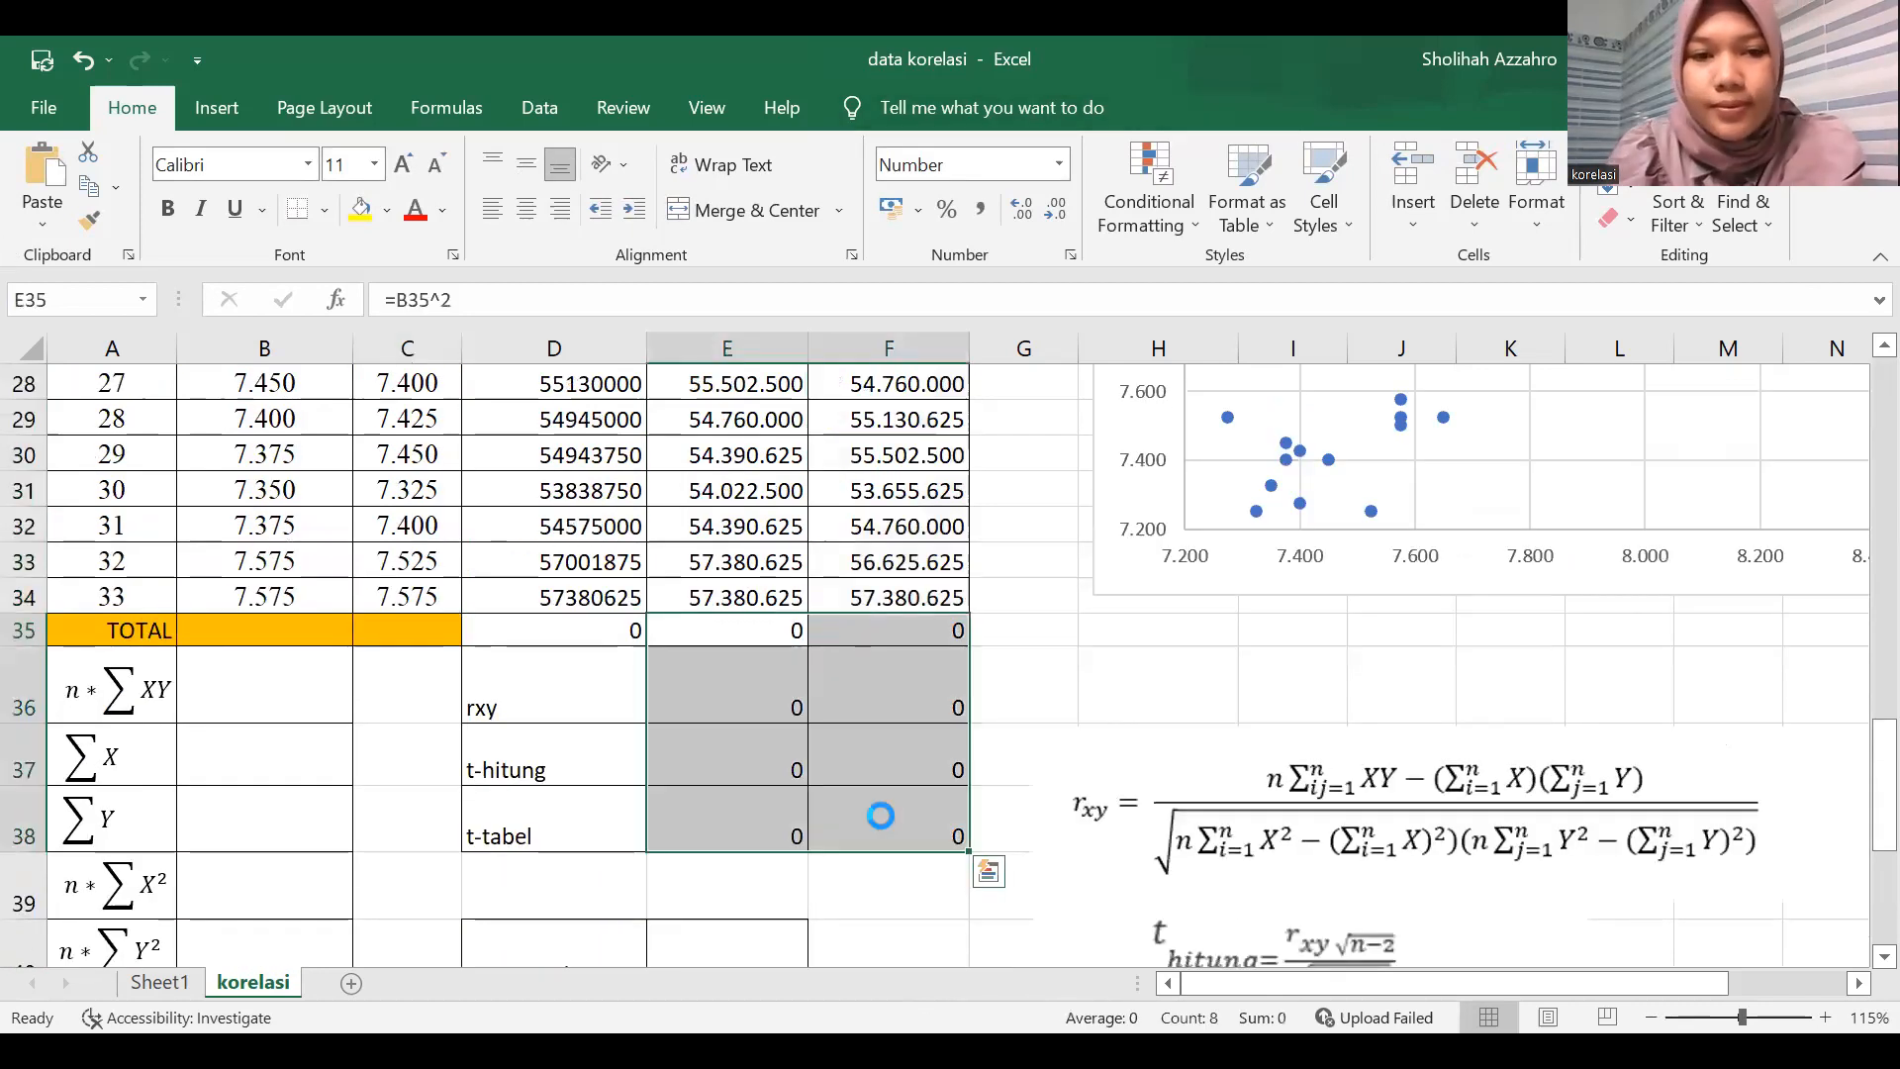
pyautogui.press('Delete')
pyautogui.click(602, 641)
pyautogui.press('Delete')
# Fill the TOTAL row with the column sums from B35 through F35.
pyautogui.click(319, 635)
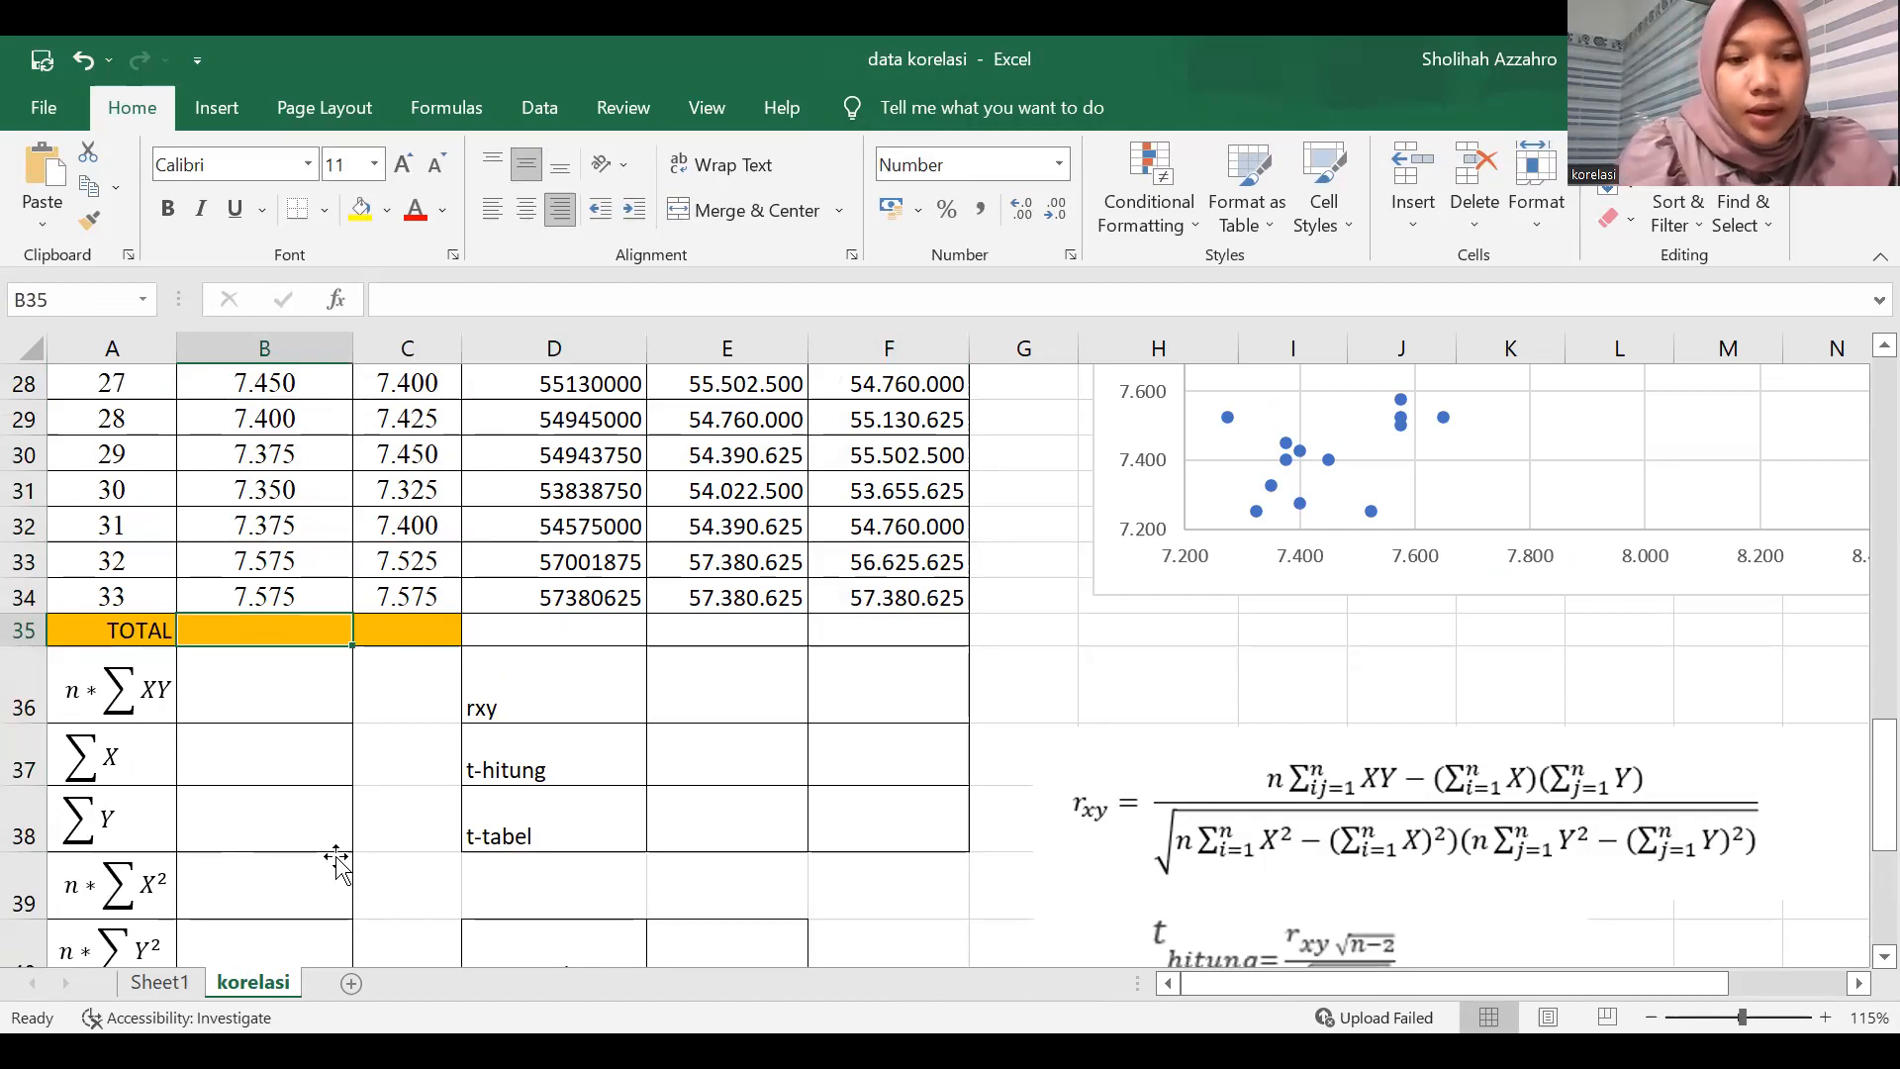
pyautogui.moveTo(354, 865); pyautogui.dragTo(1026, 871)
pyautogui.scroll(-2, 394, 899)
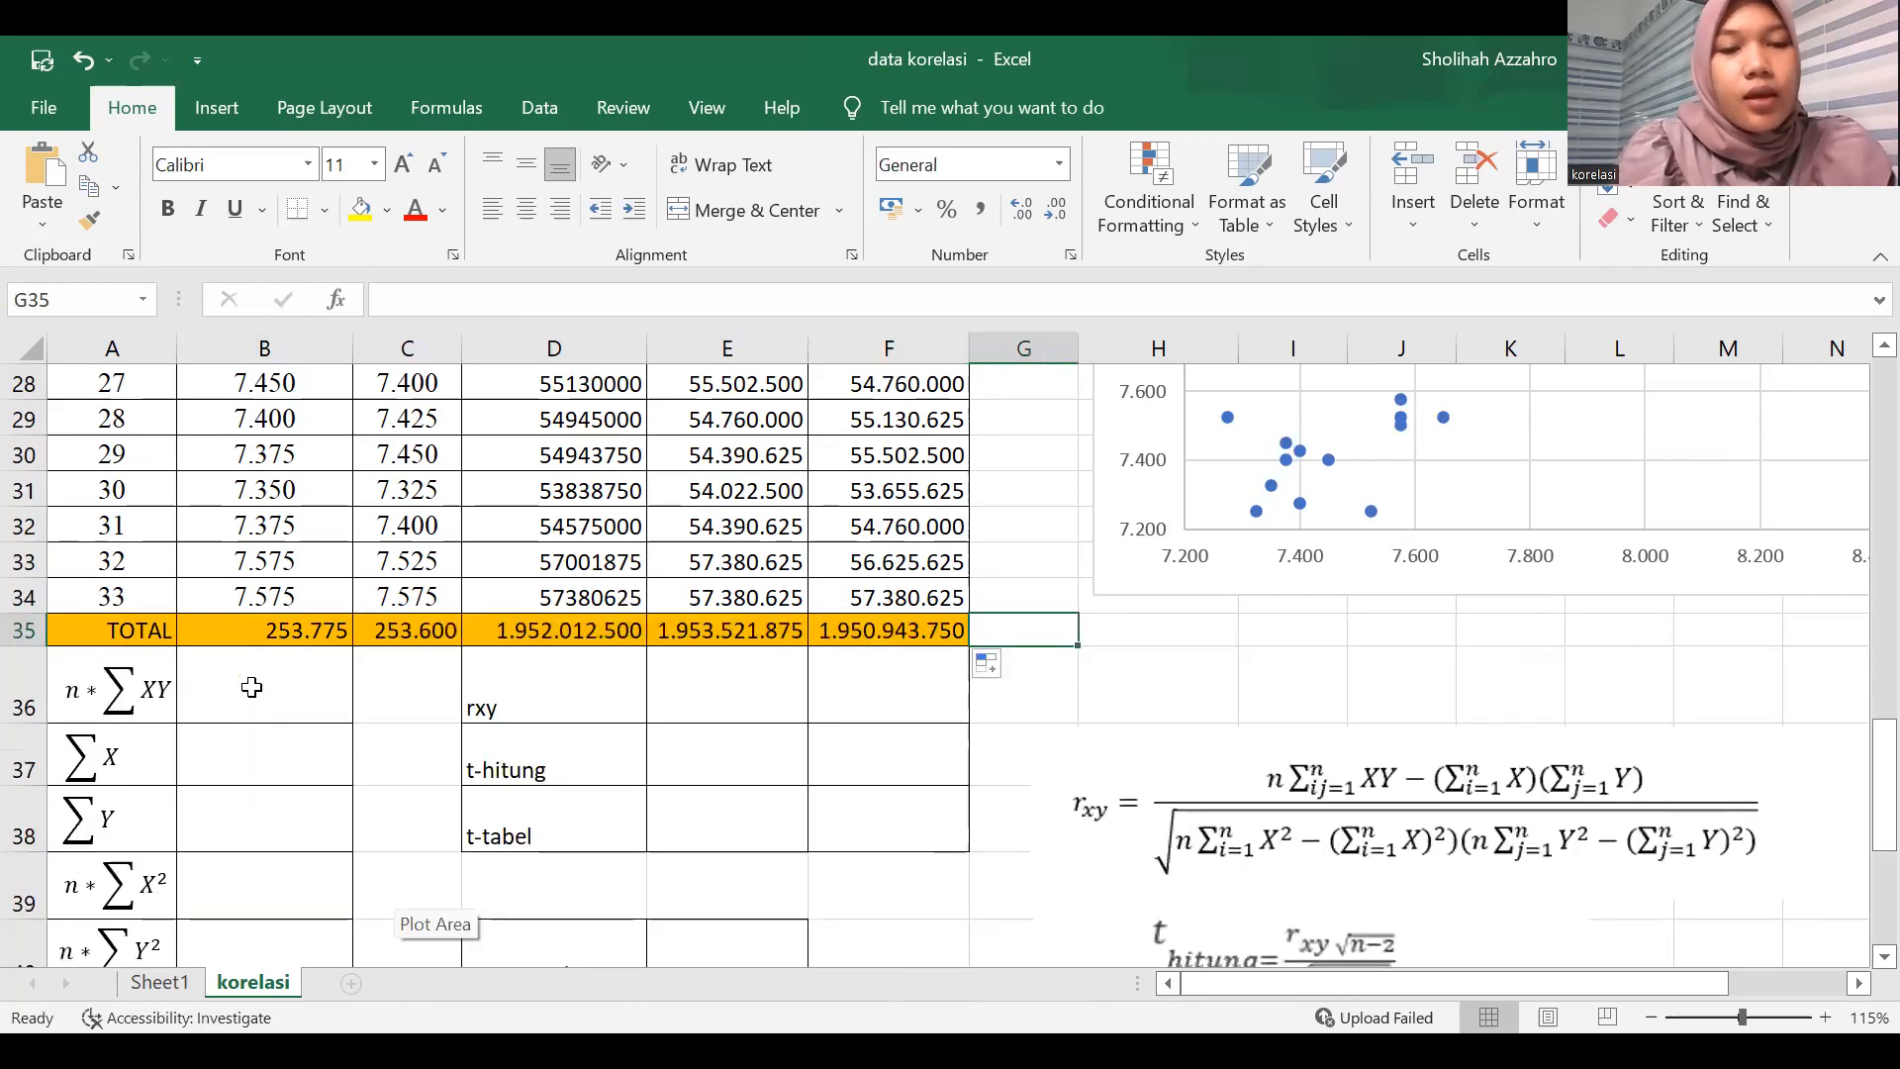
# Calculate n*ΣXY in B36 with the formula =33*D35.
pyautogui.click(255, 705)
pyautogui.scroll(-2, 255, 749)
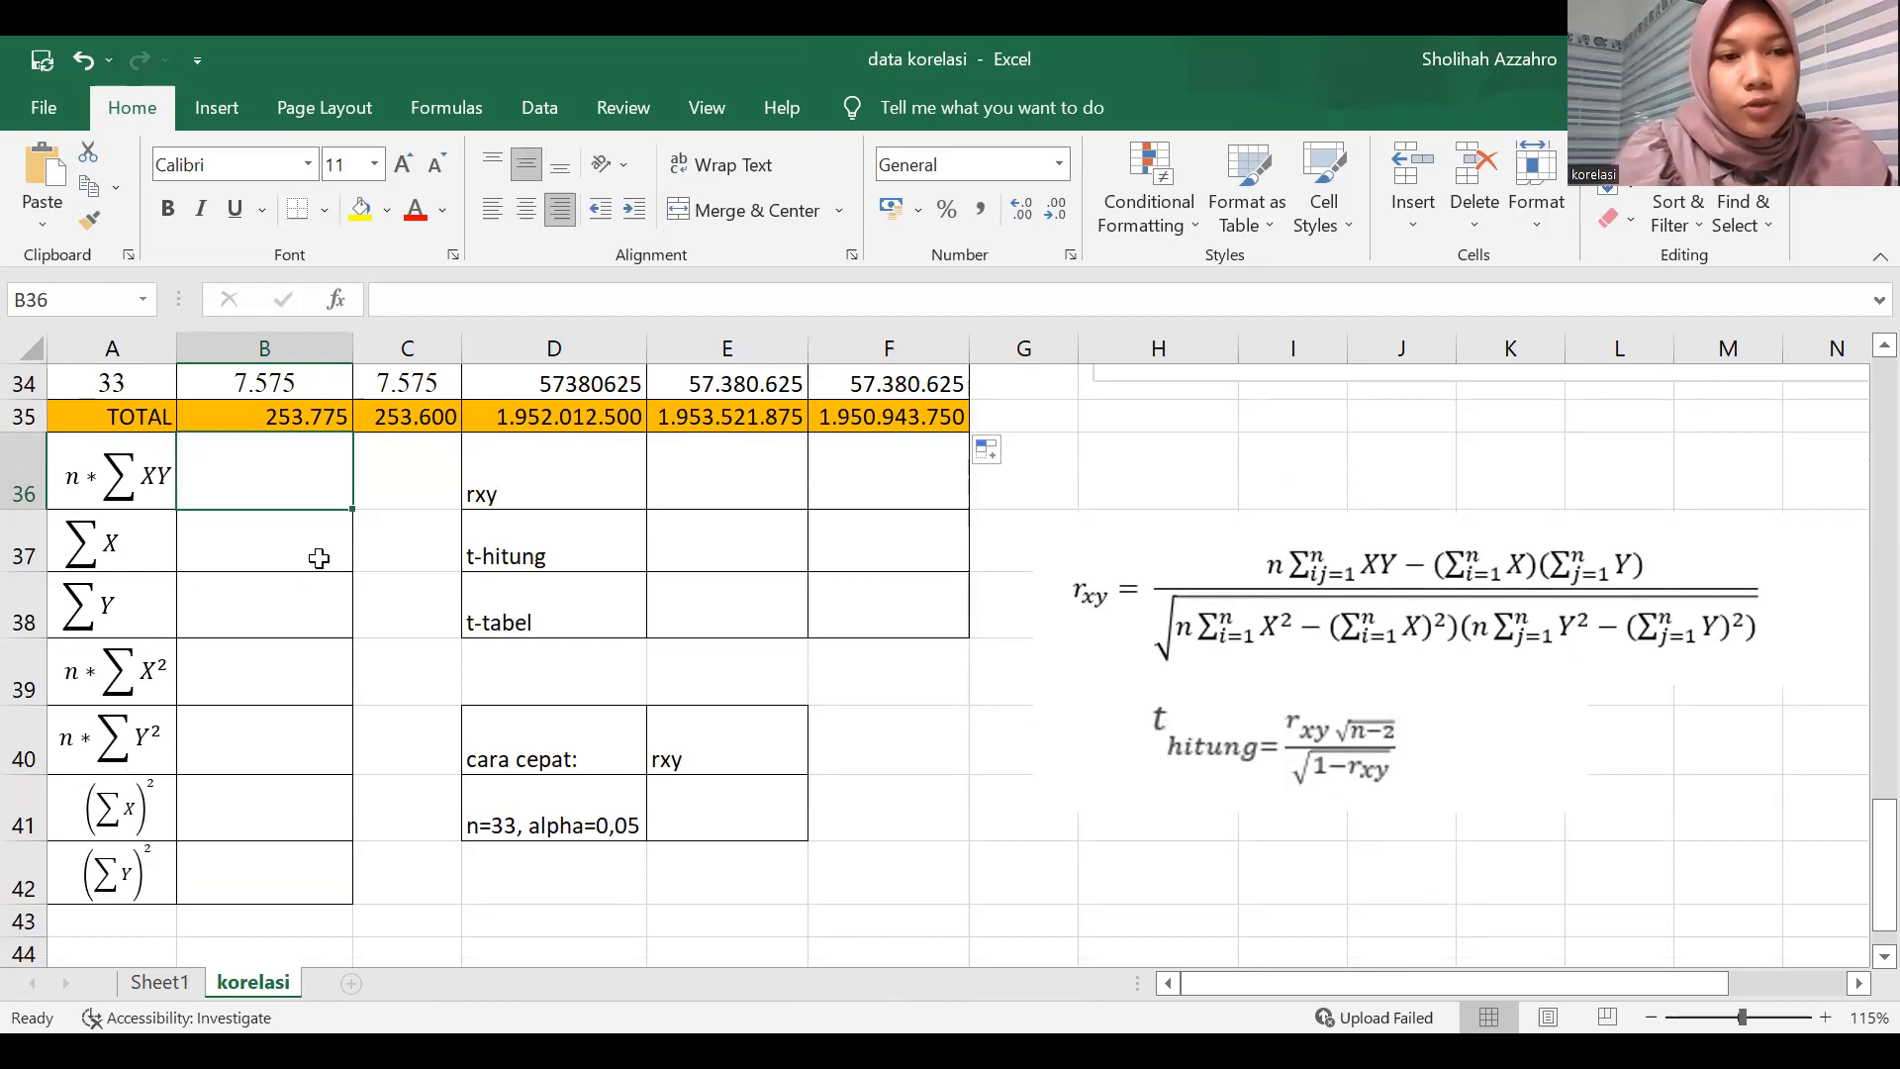
pyautogui.scroll(1, 261, 592)
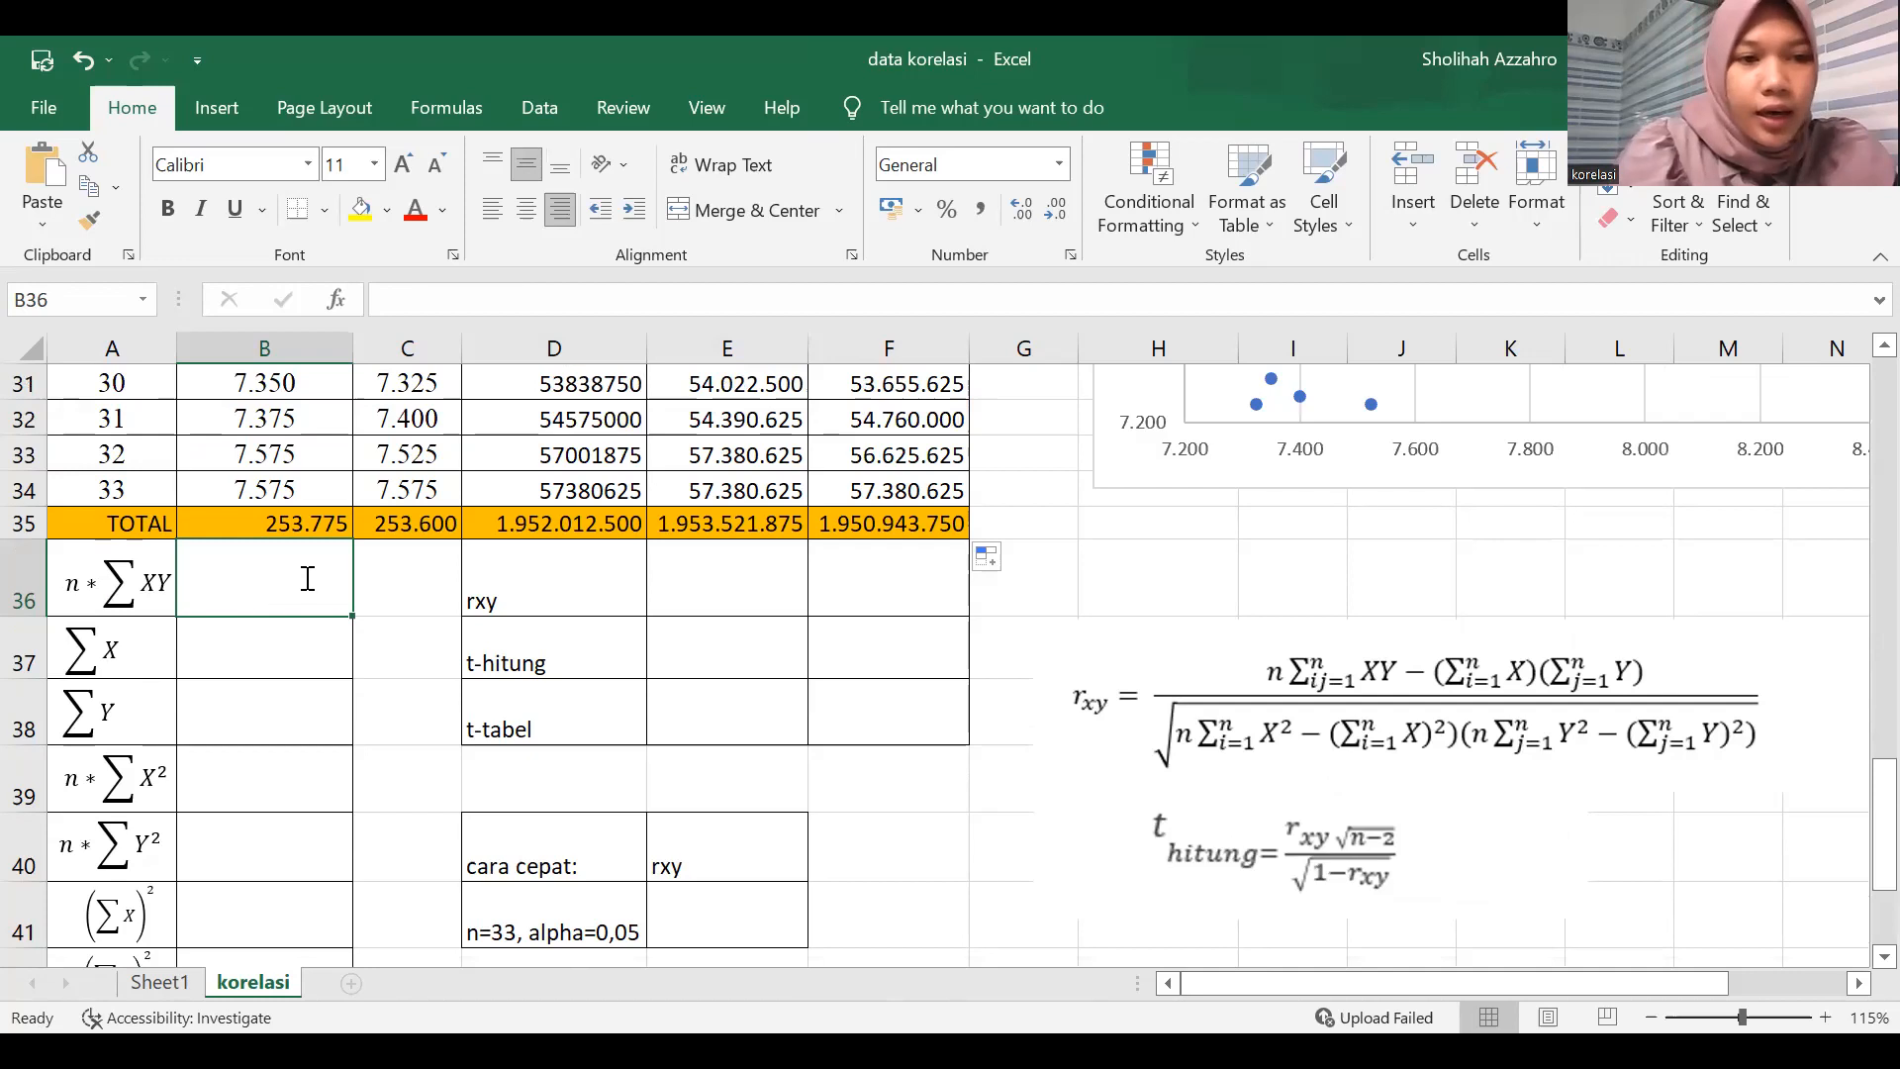
pyautogui.write('=')
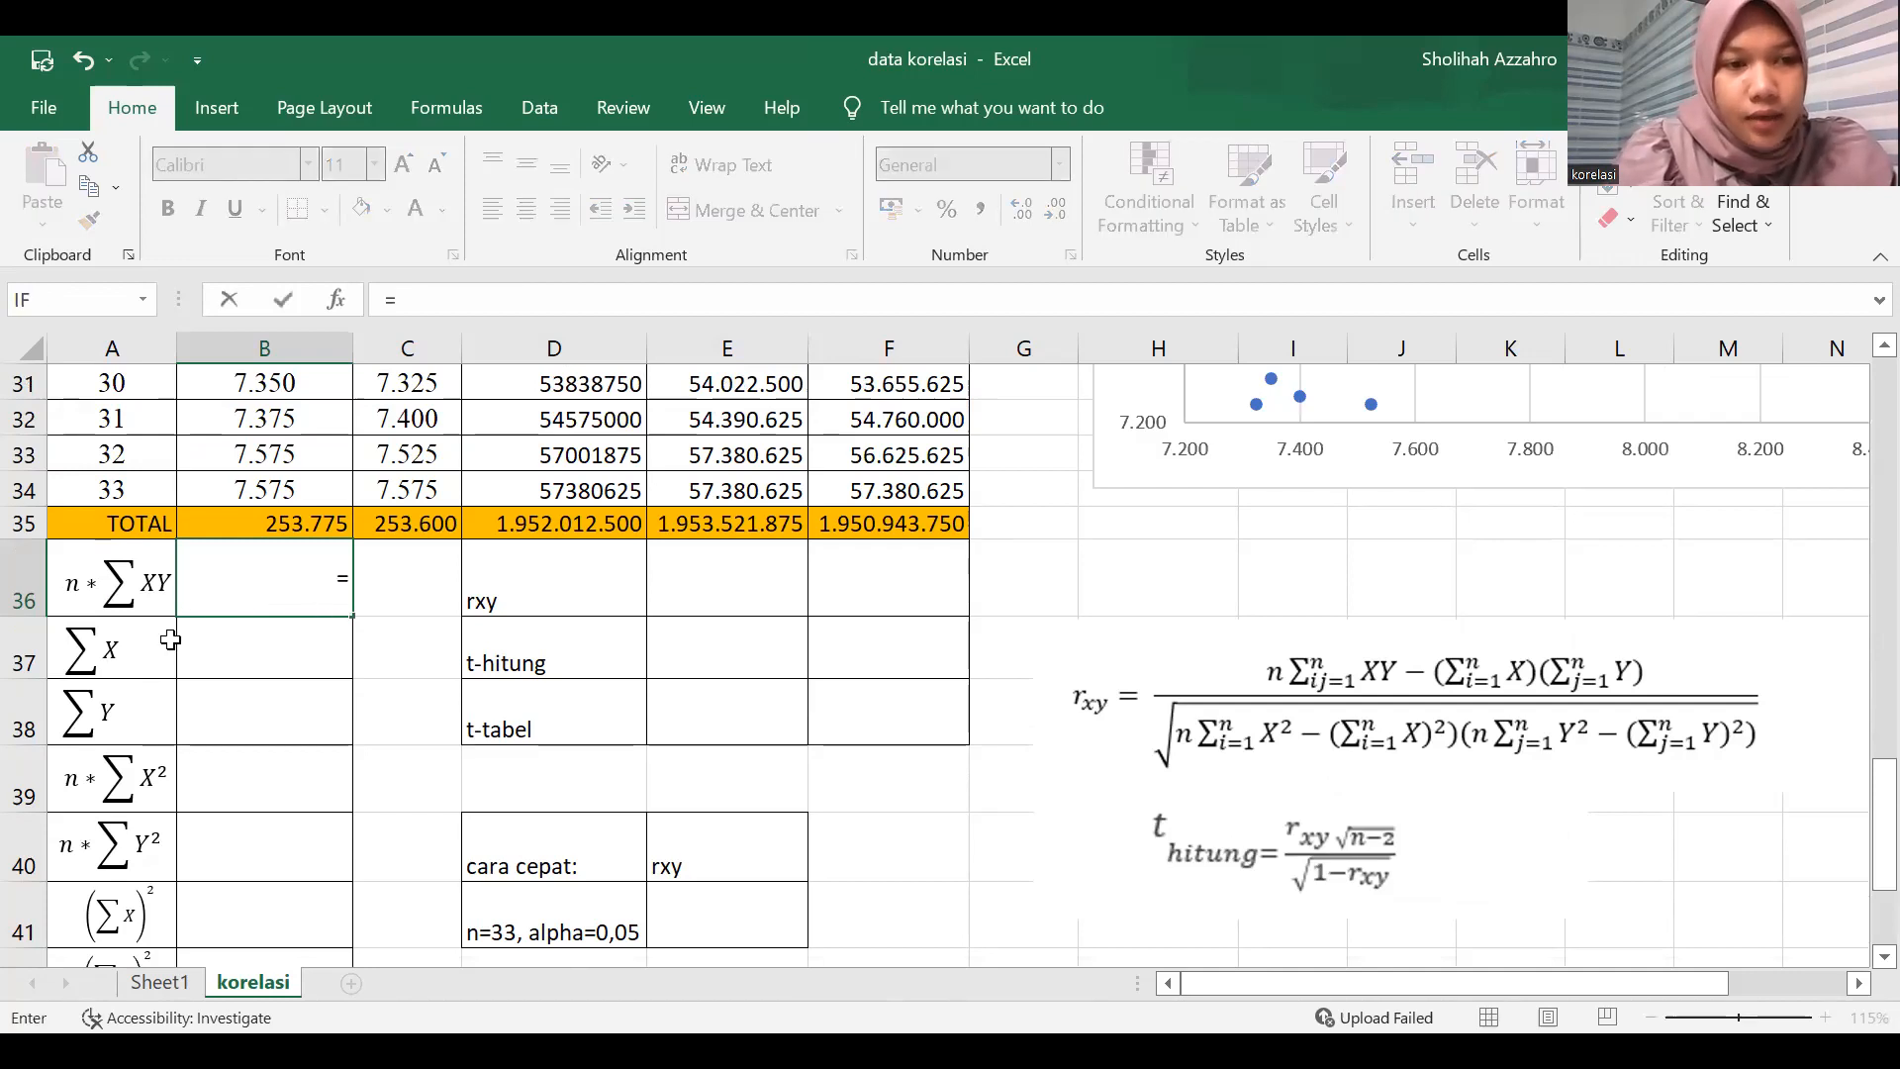
pyautogui.write('33')
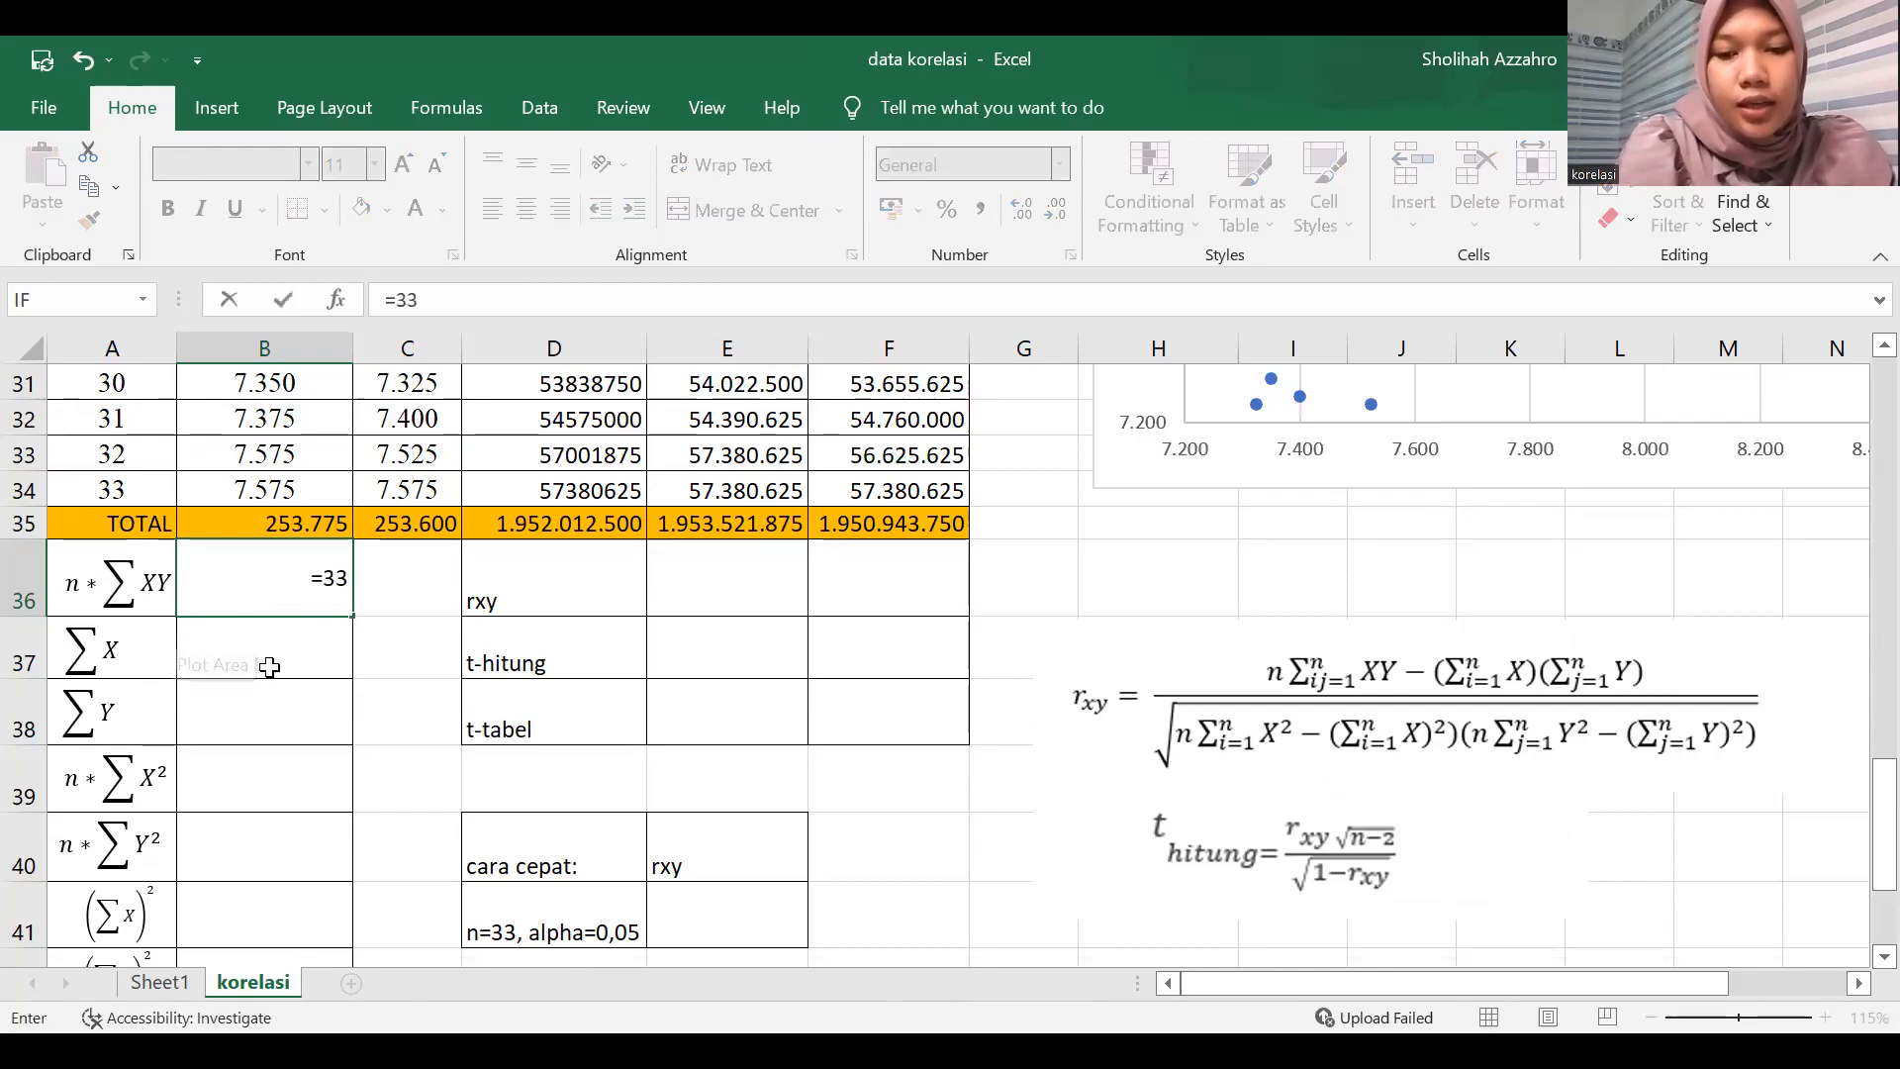
pyautogui.write('*')
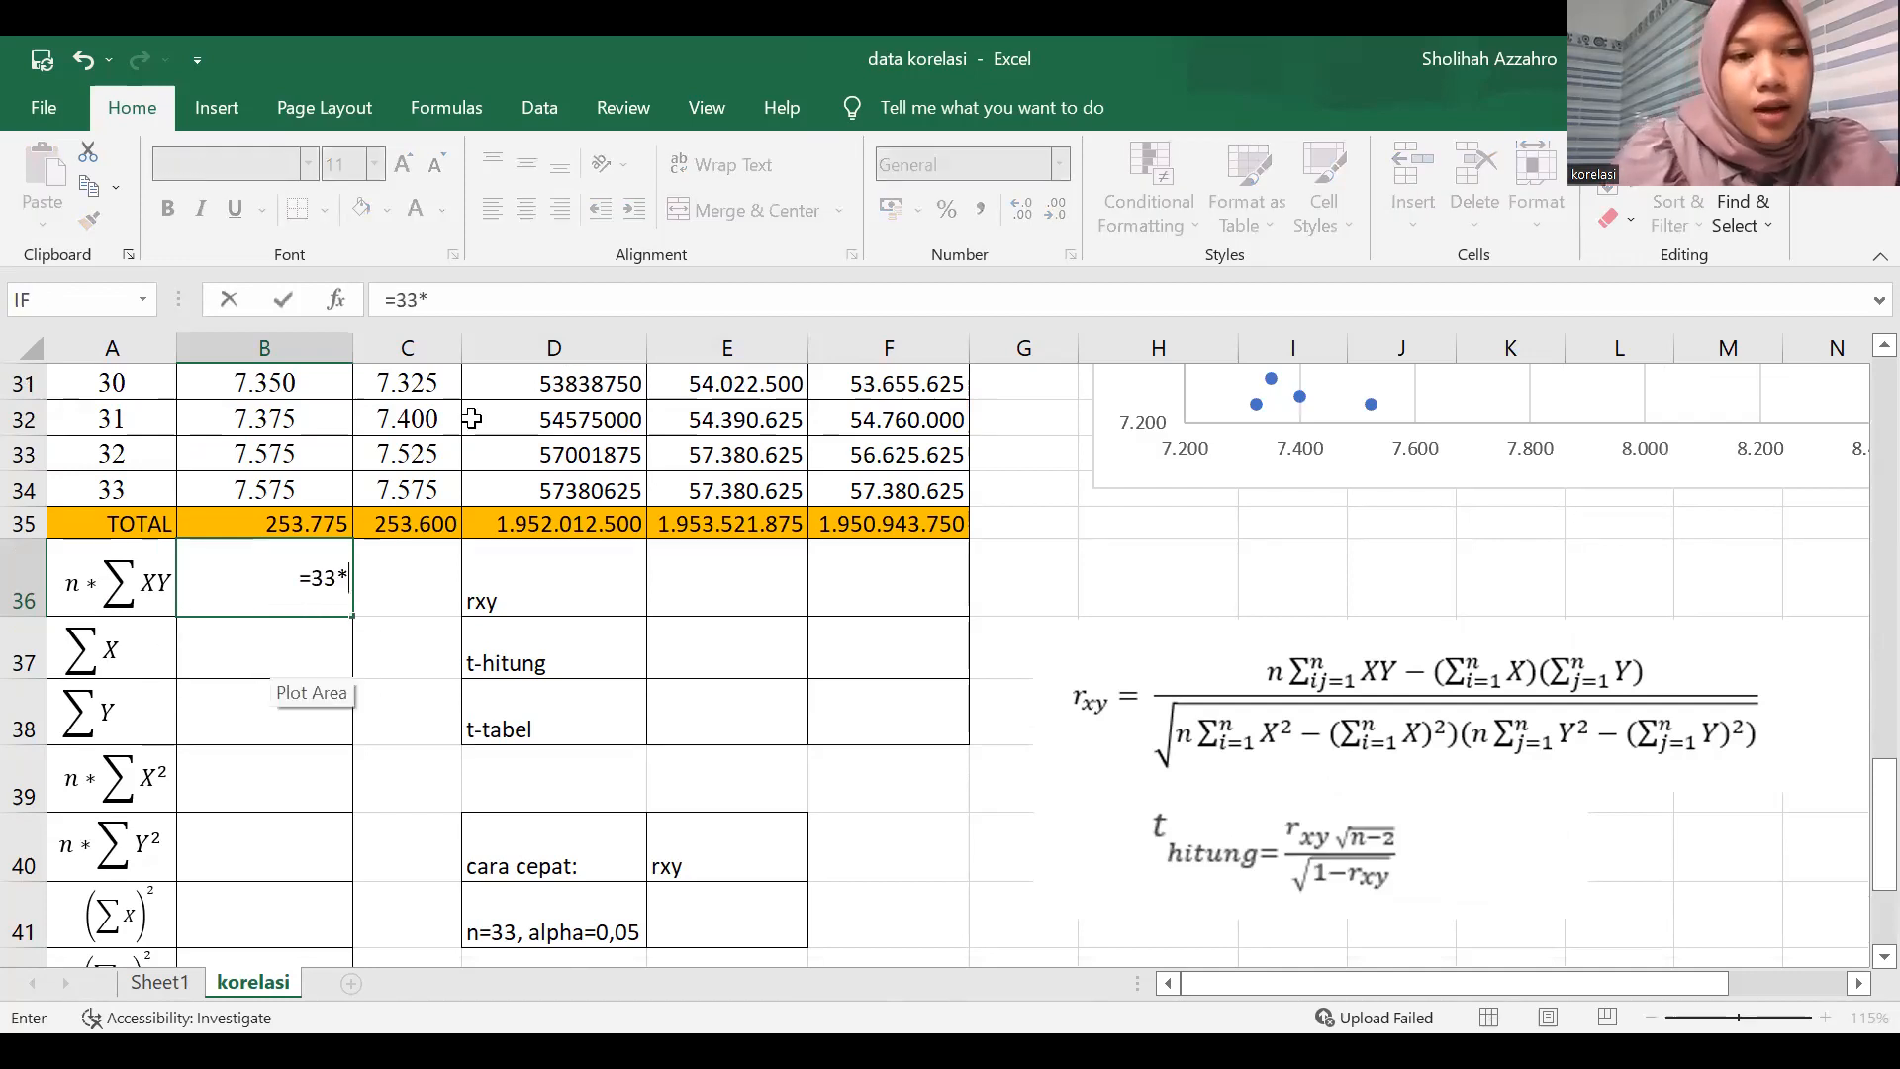
pyautogui.click(537, 538)
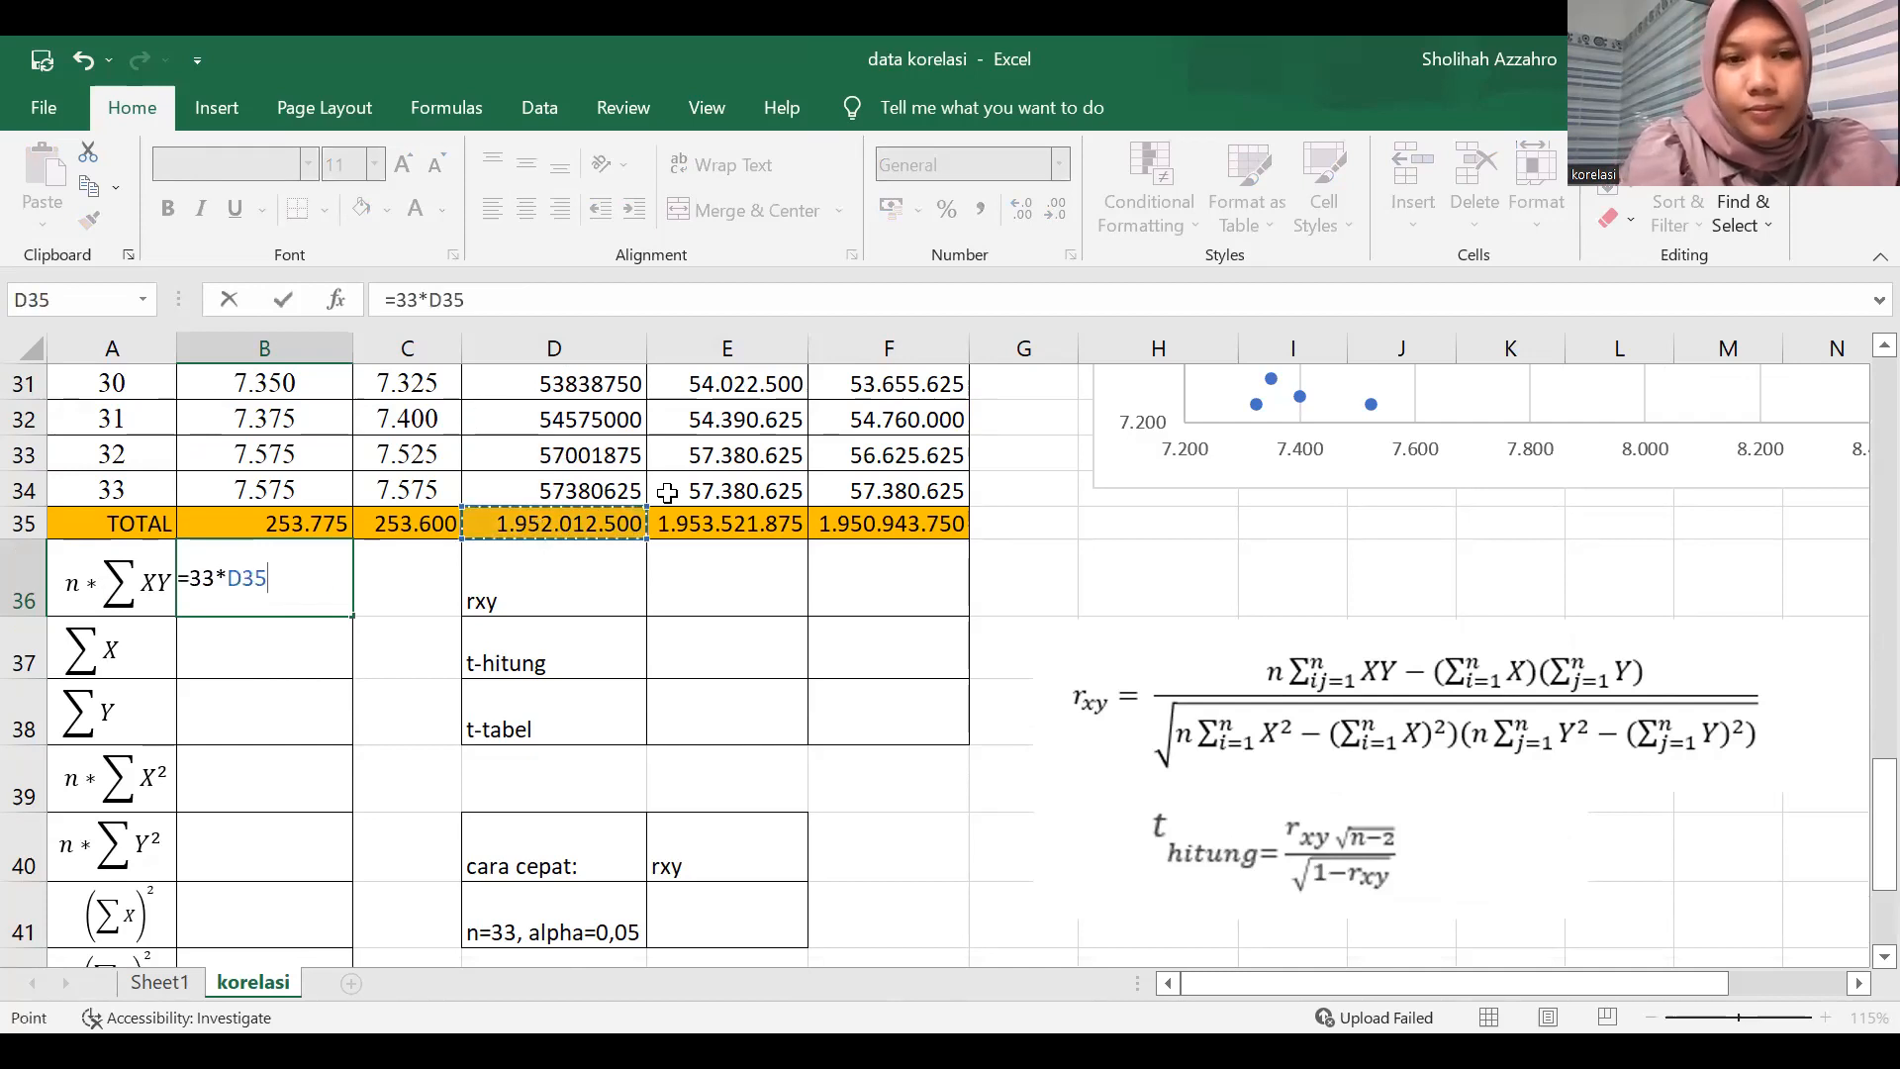
pyautogui.press('Return')
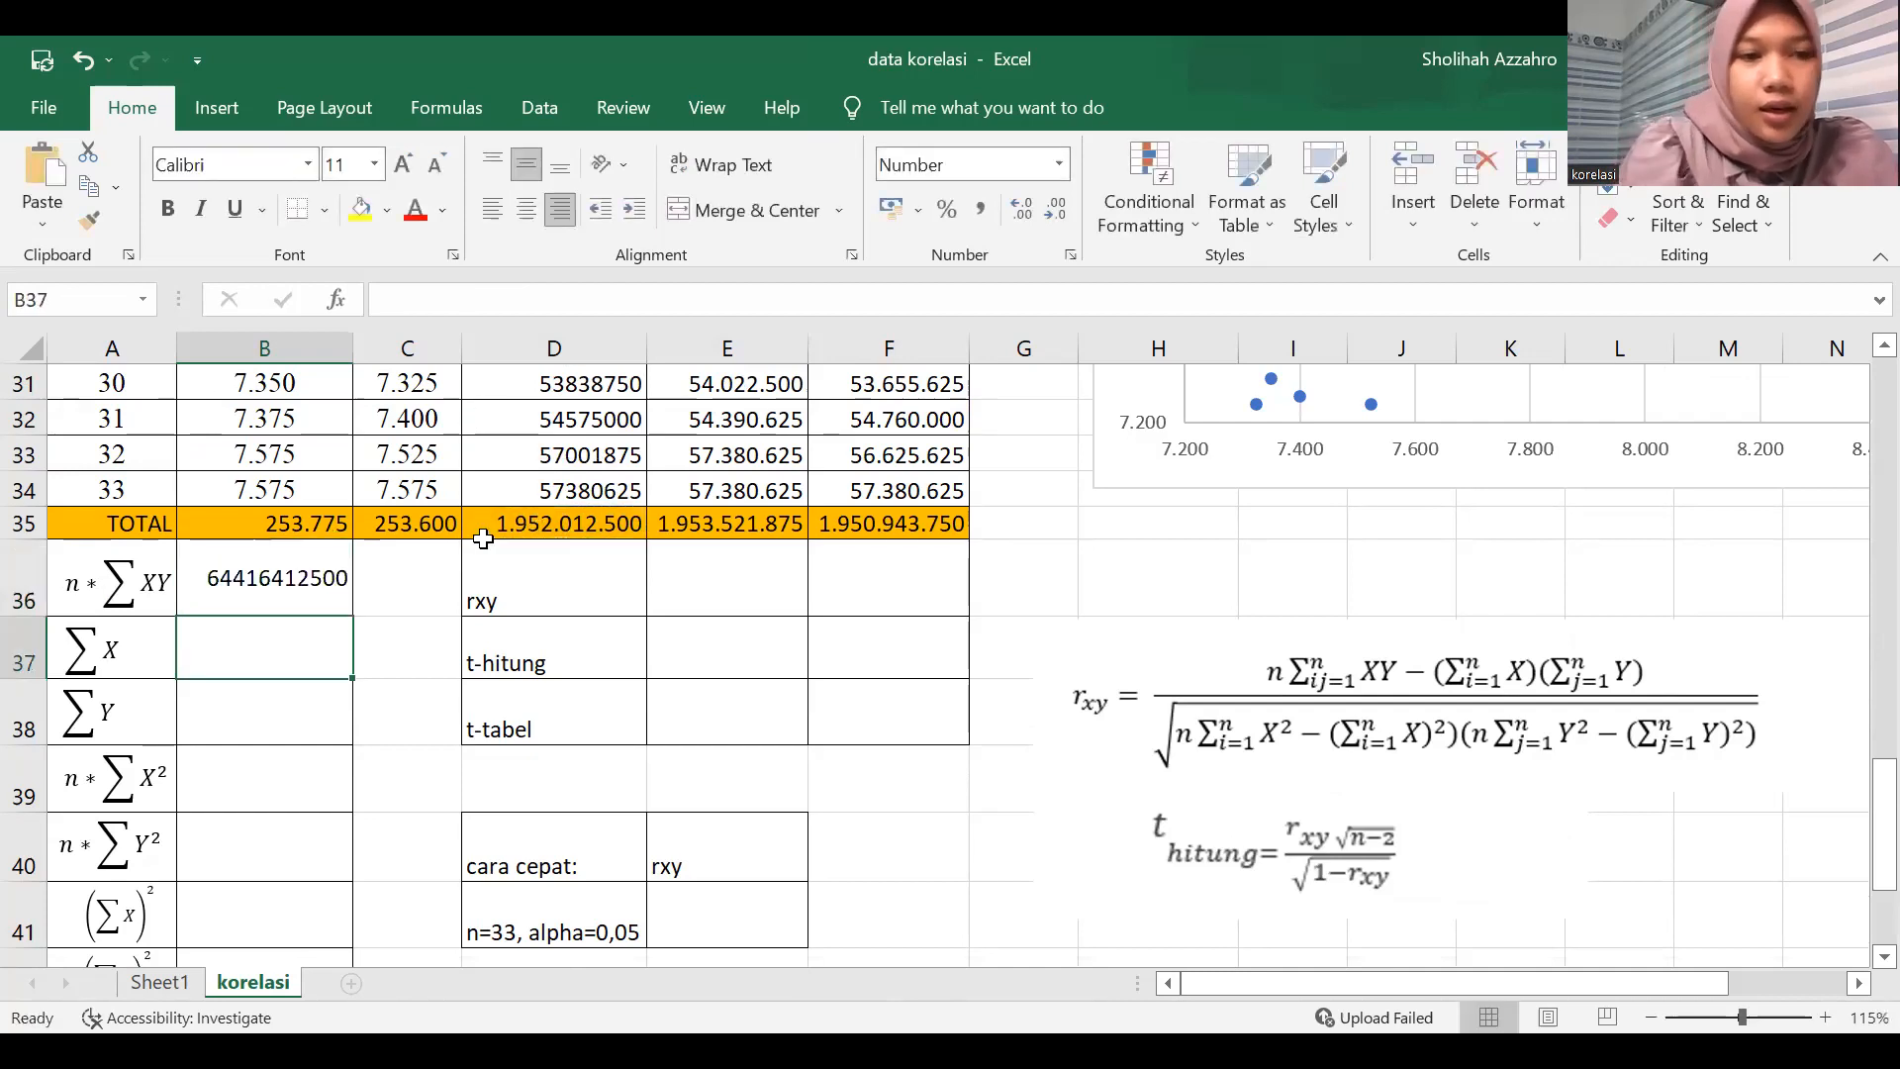
# Bring the column totals into the summary: ΣX in B37 as =B35 and ΣY in B38 as =C35.
pyautogui.write('=')
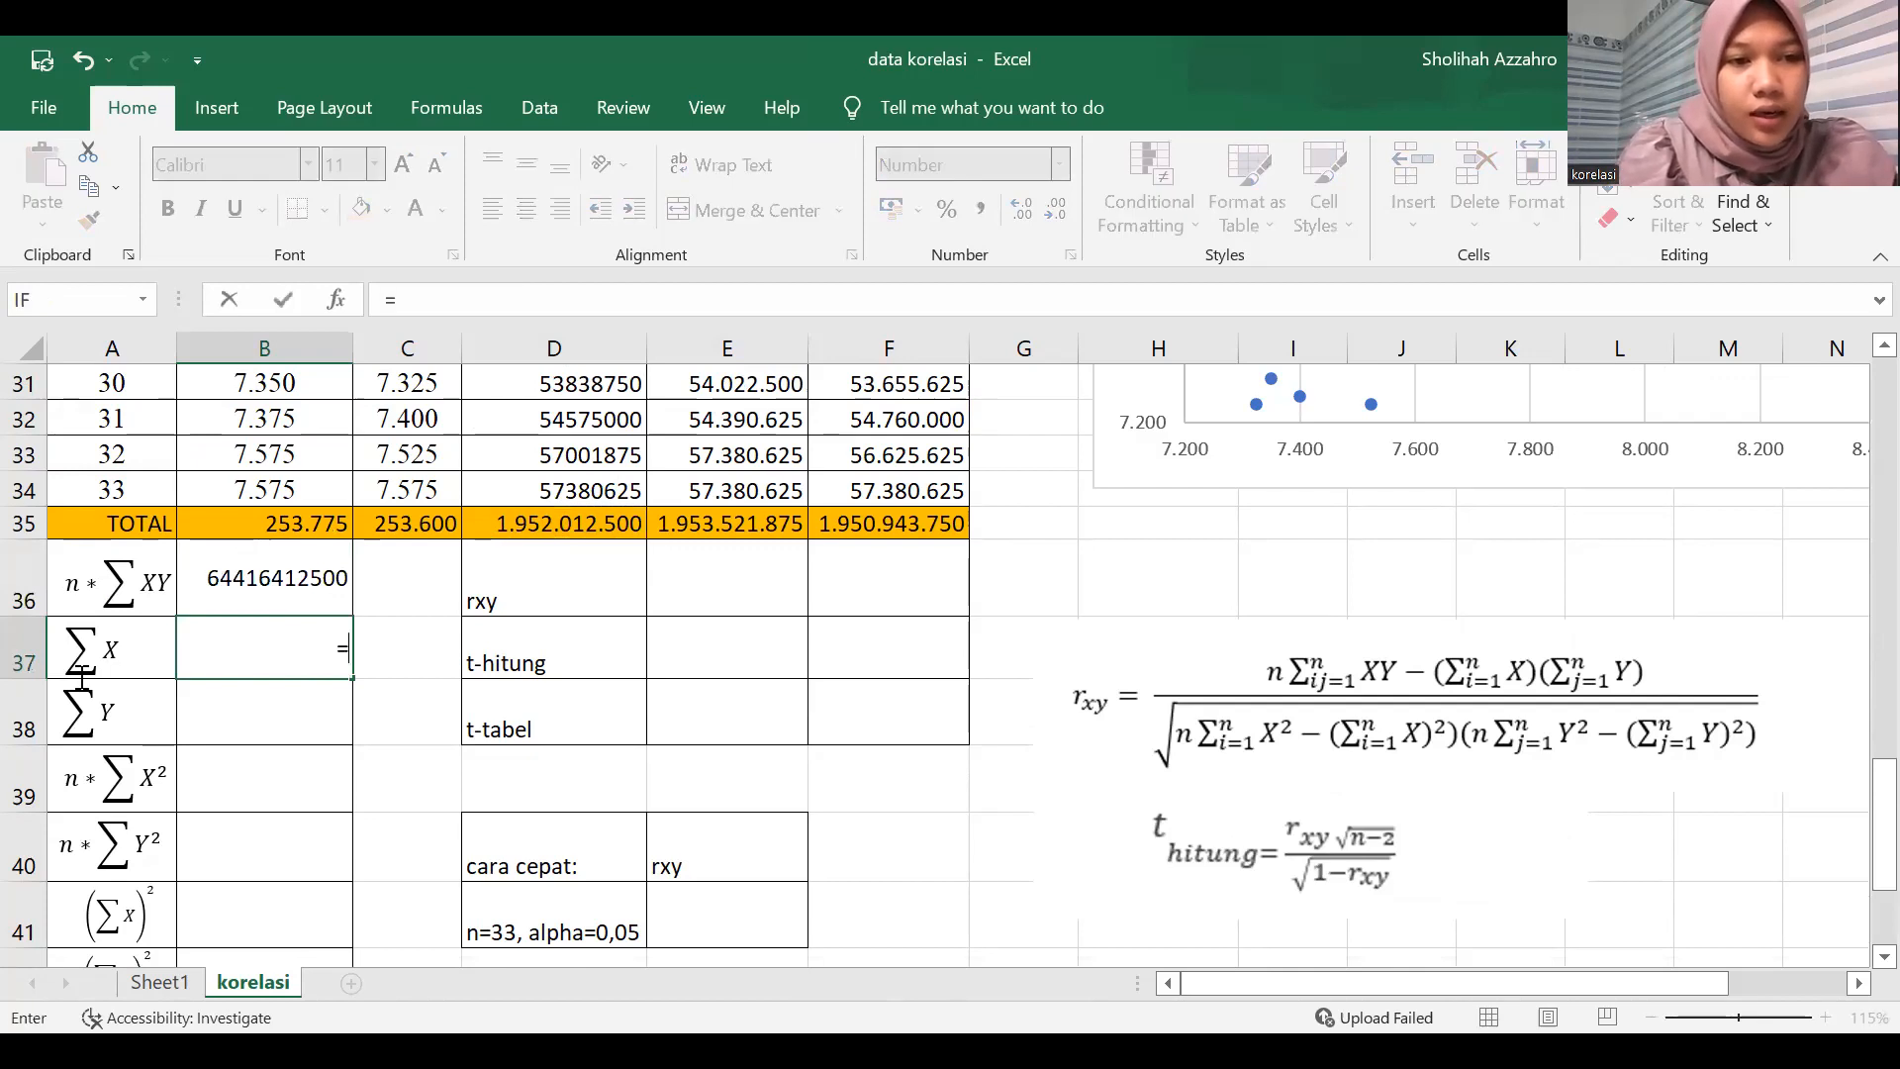
pyautogui.click(278, 527)
pyautogui.press('Return')
pyautogui.write('=')
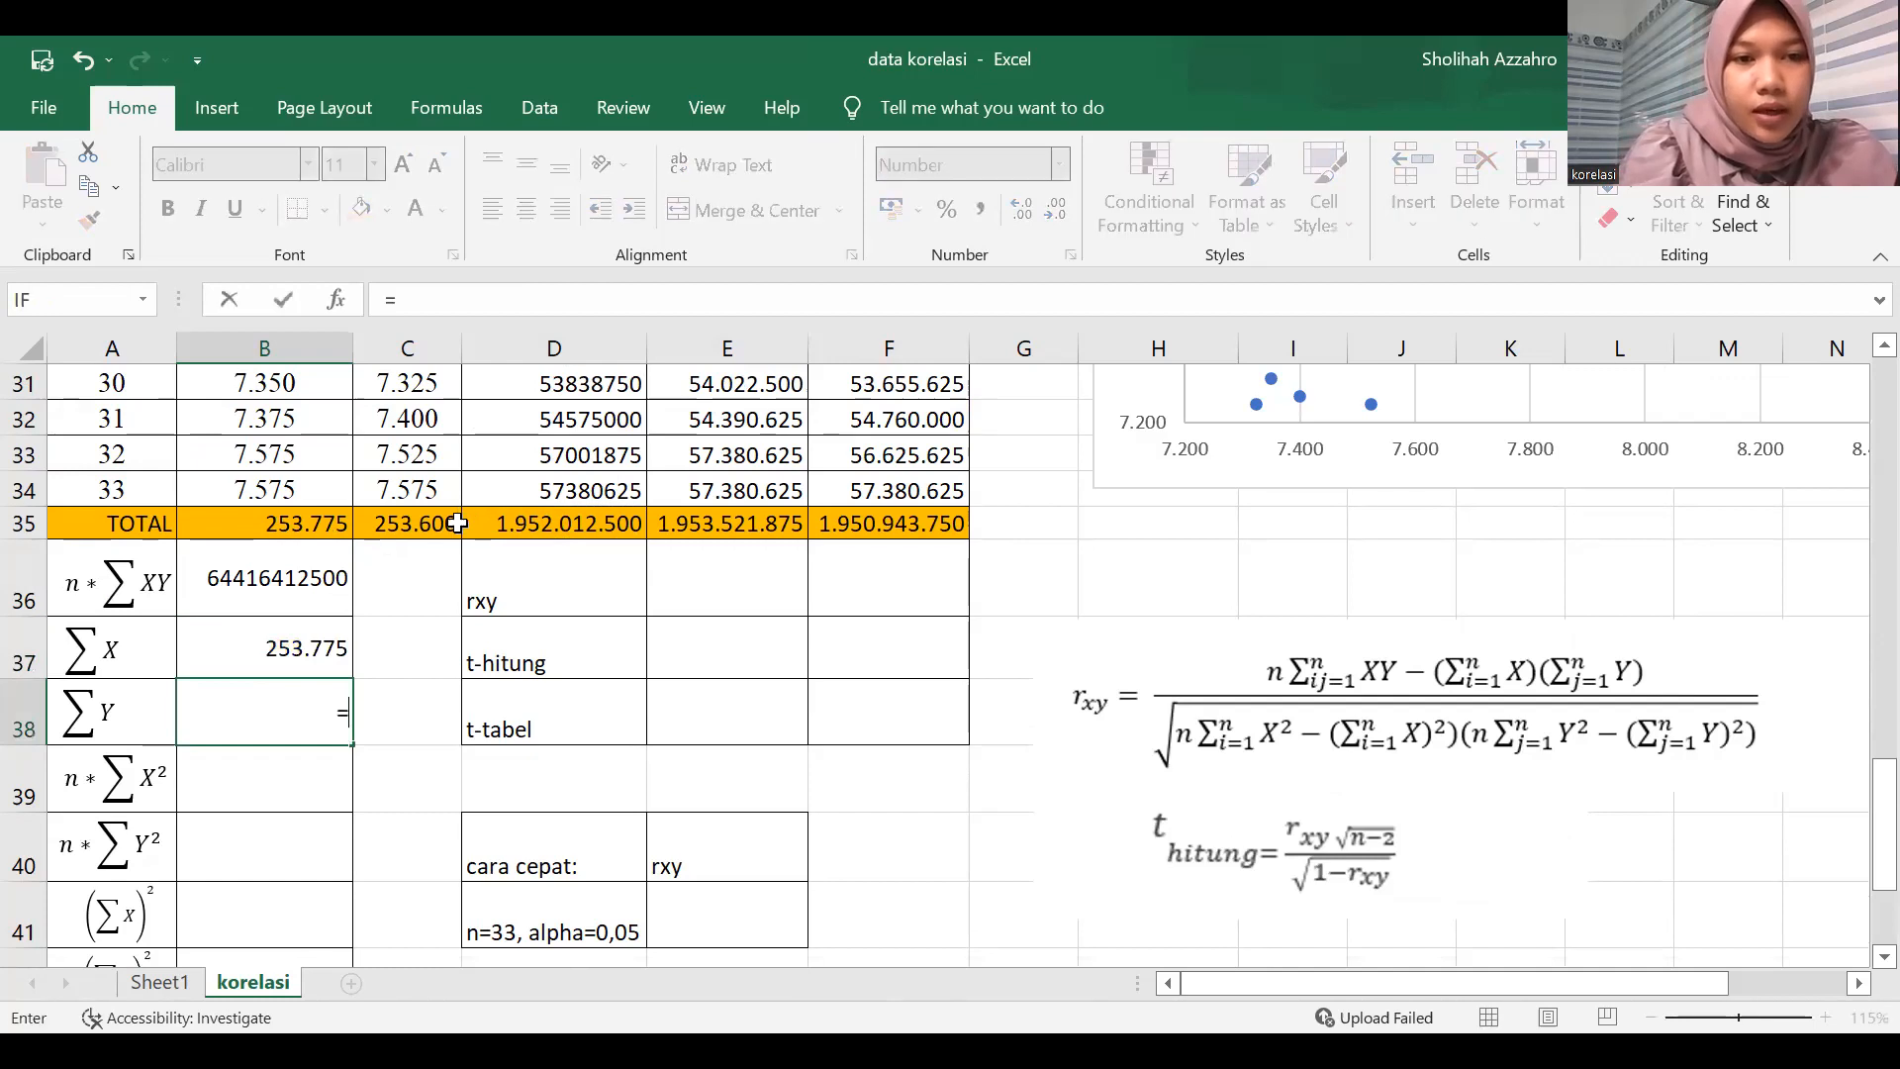
pyautogui.click(478, 534)
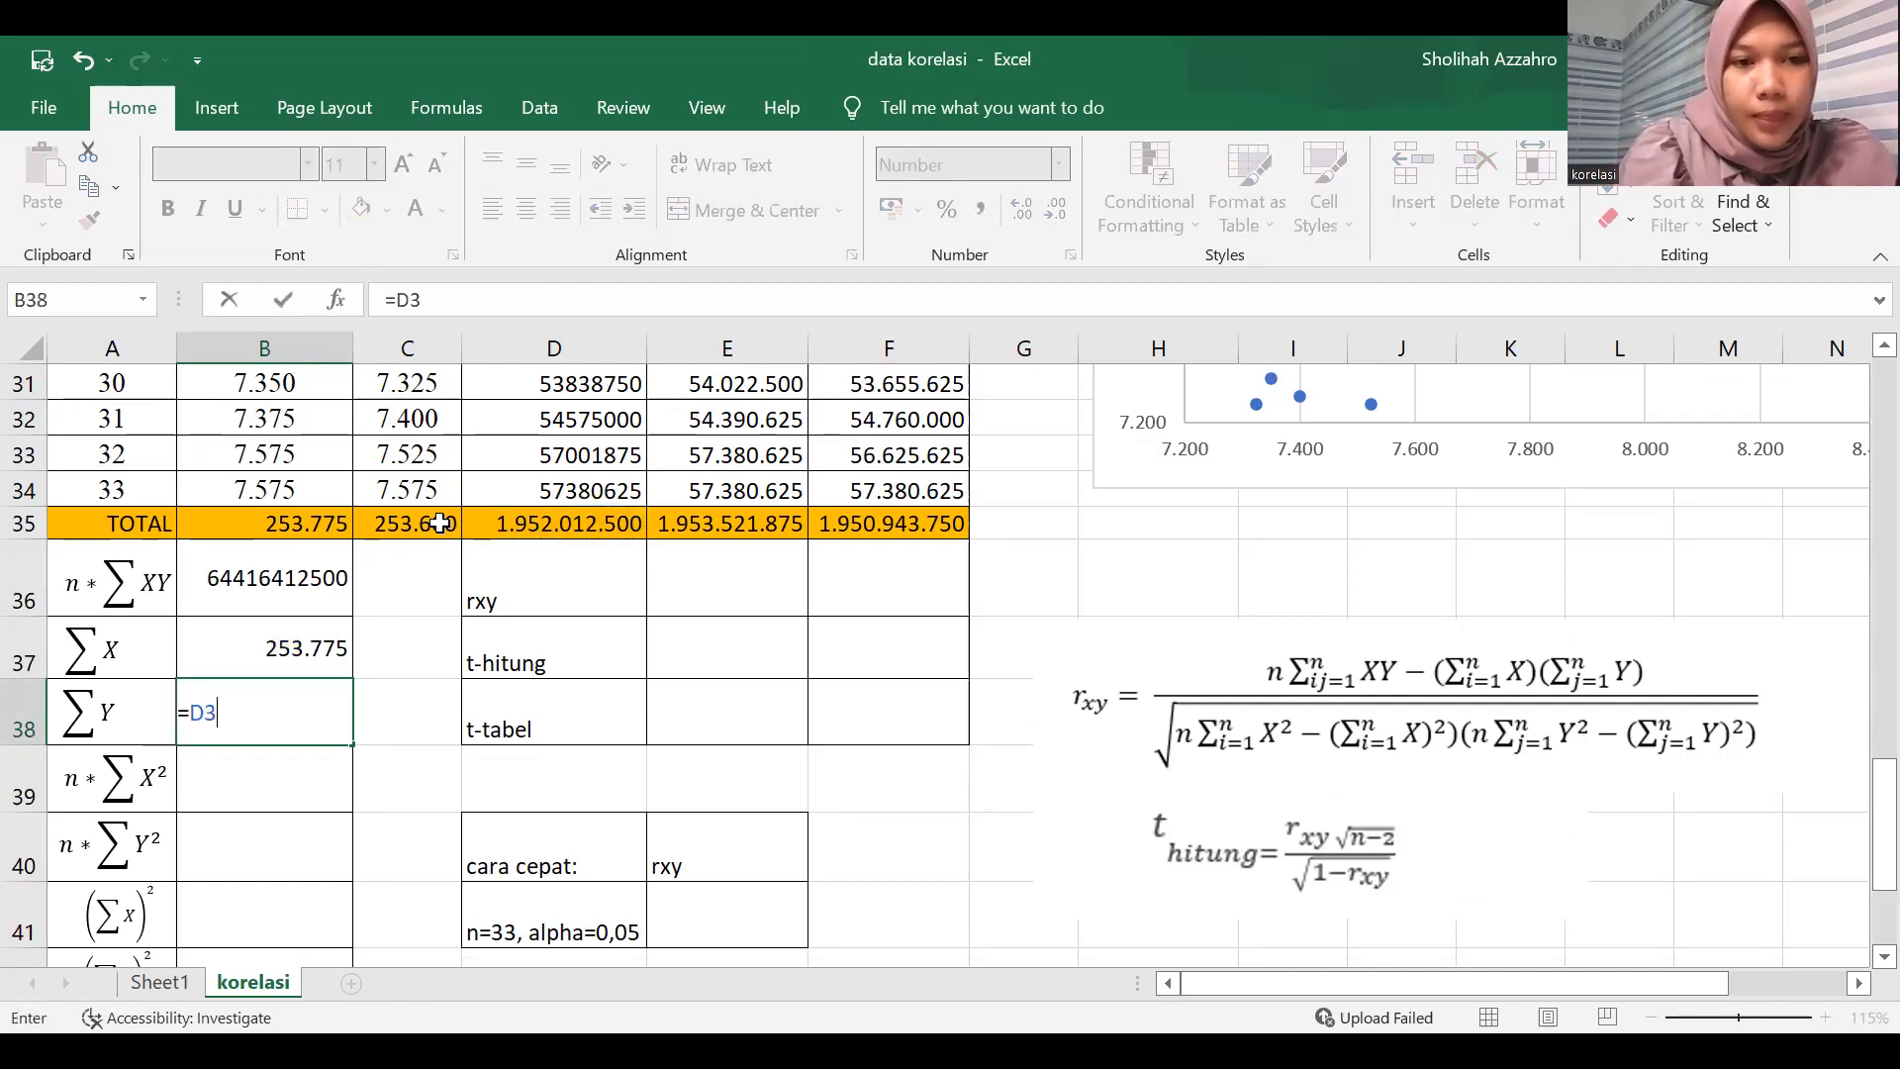
pyautogui.click(436, 523)
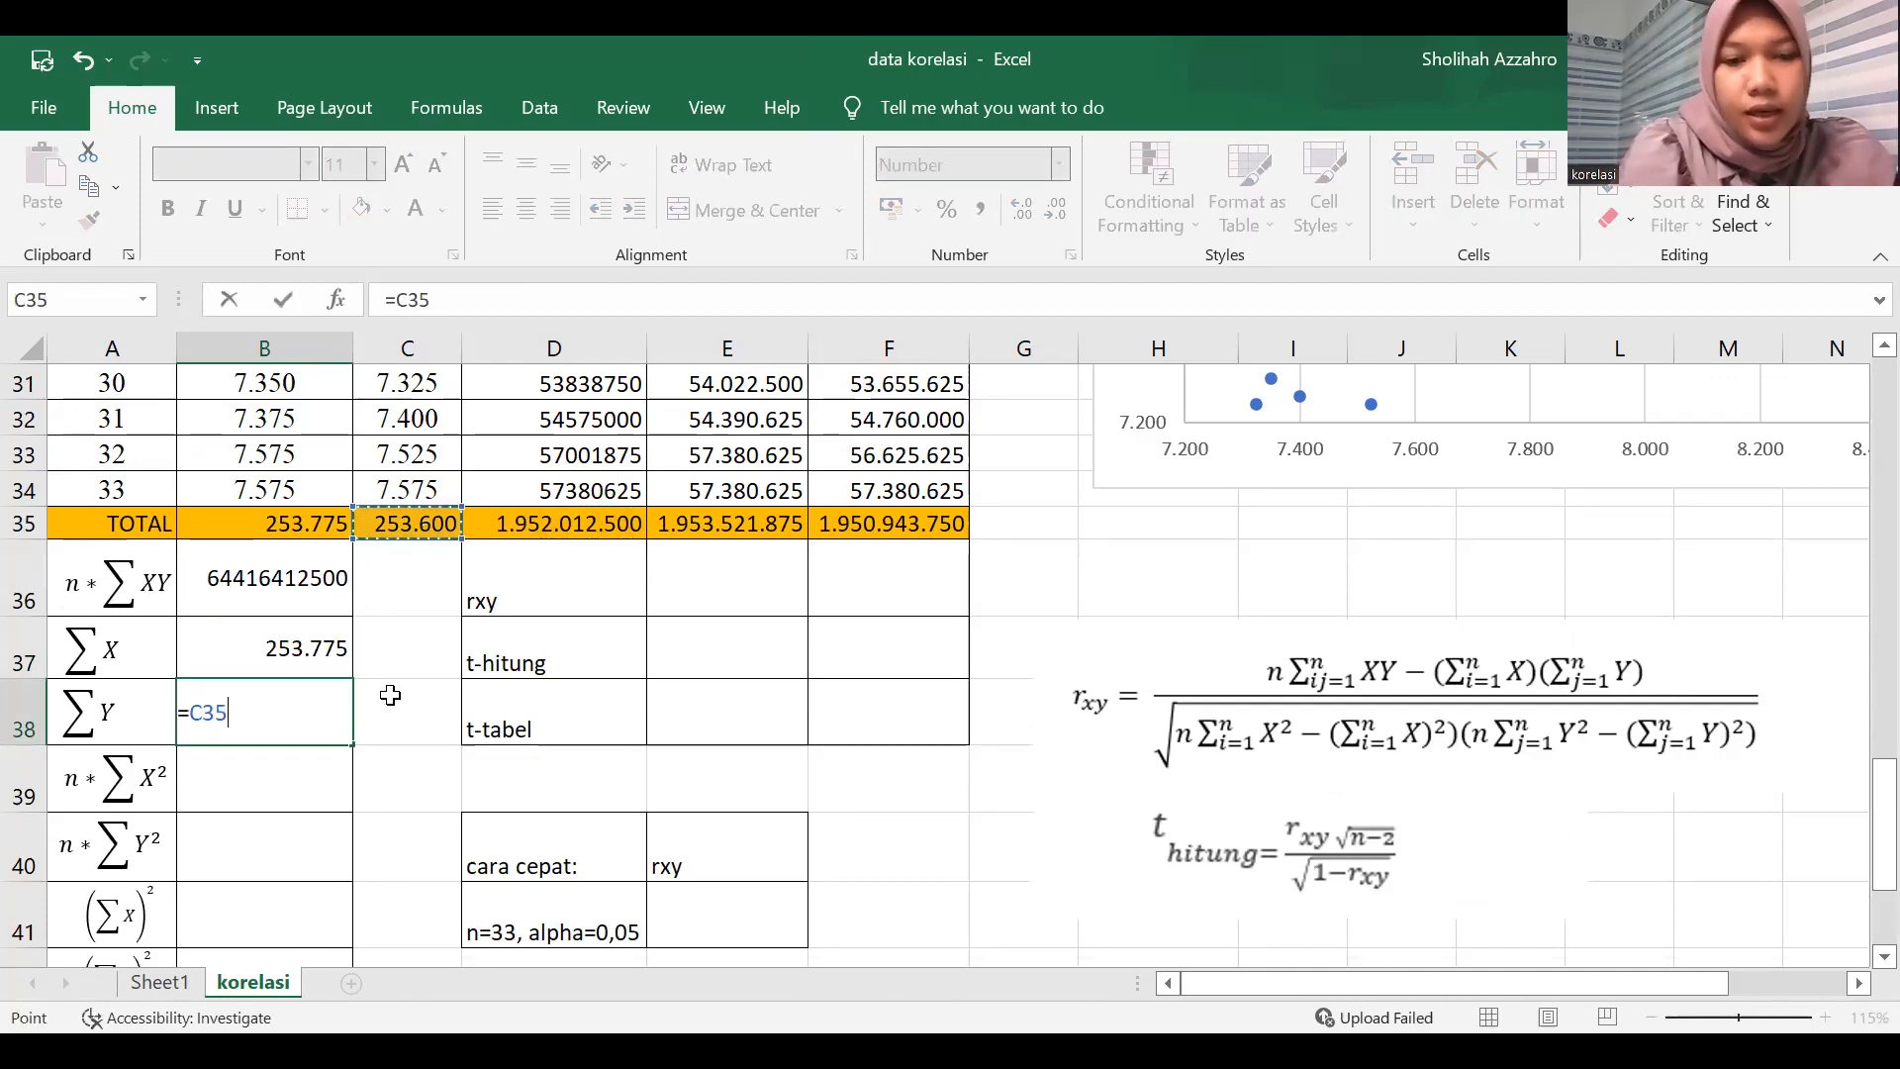
pyautogui.press('Return')
# Calculate n*ΣX² in B39 with the formula =33*E35.
pyautogui.write('=')
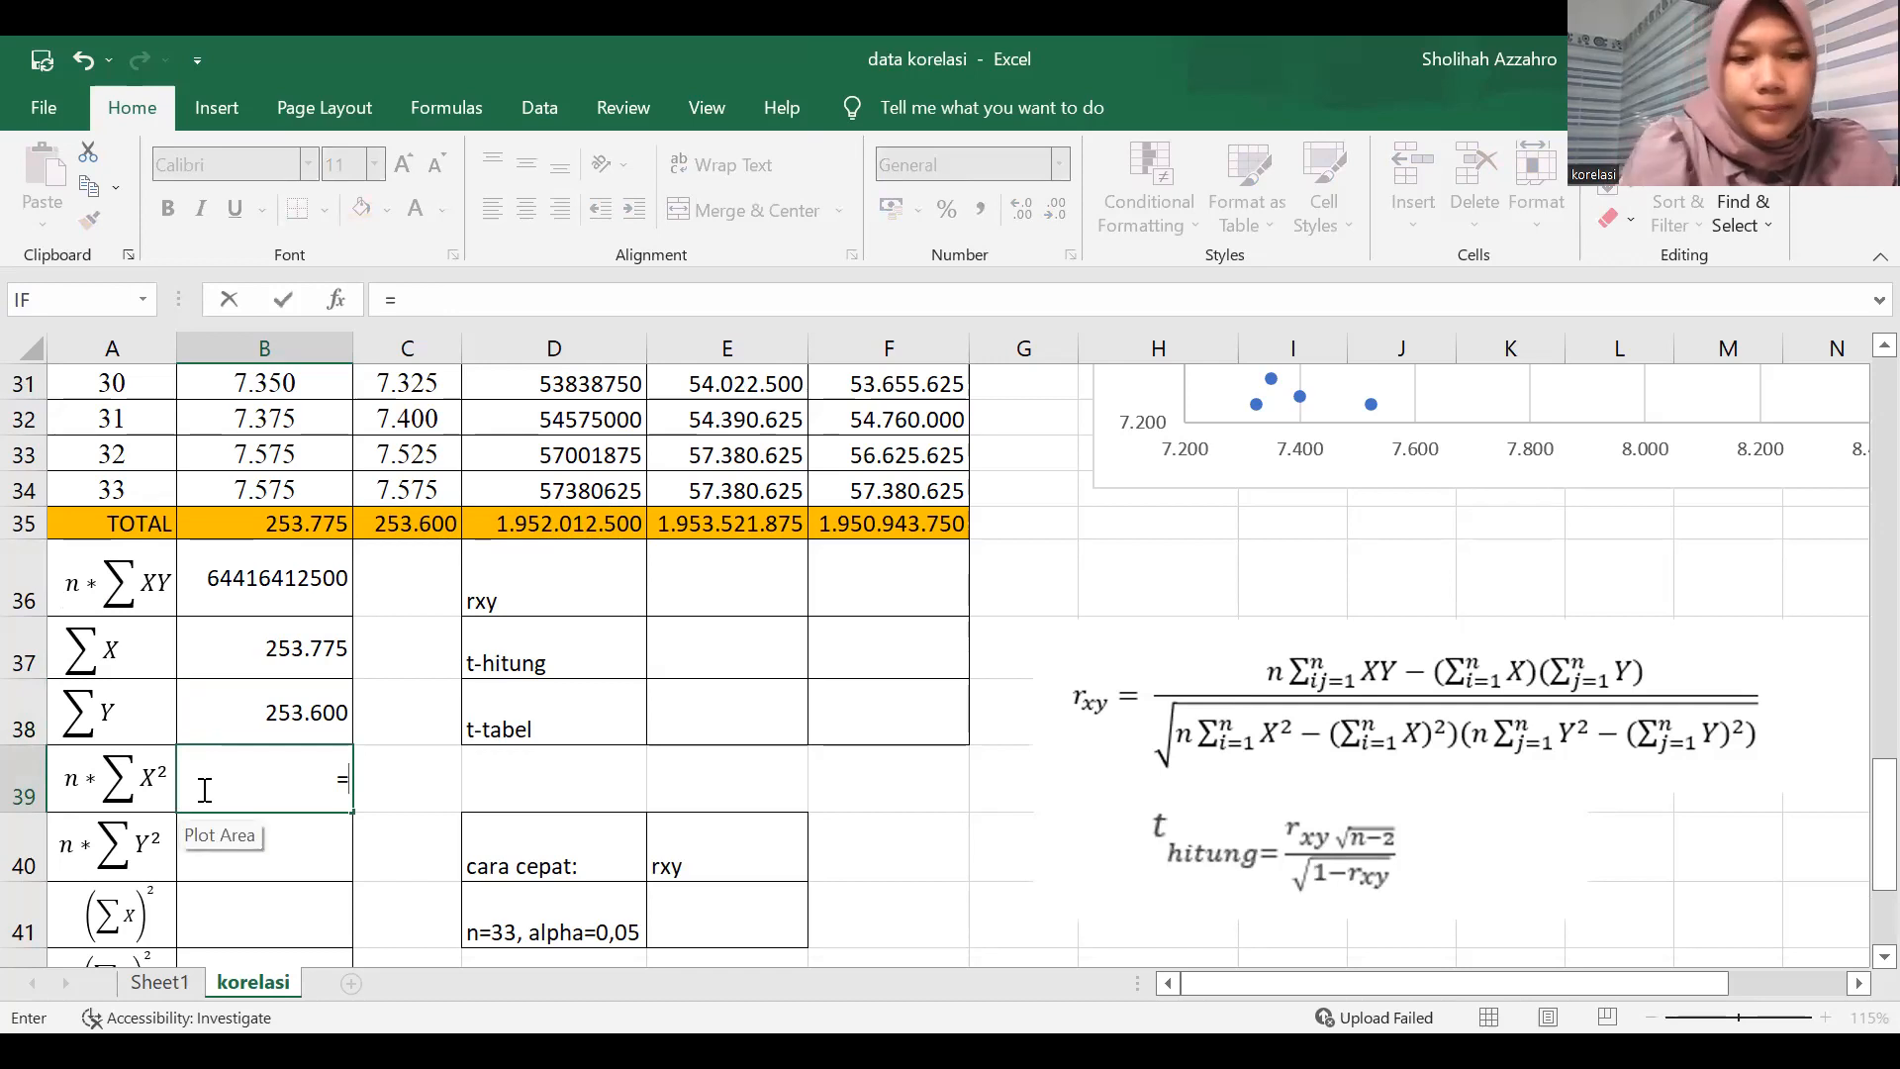
pyautogui.write('33*')
pyautogui.click(604, 535)
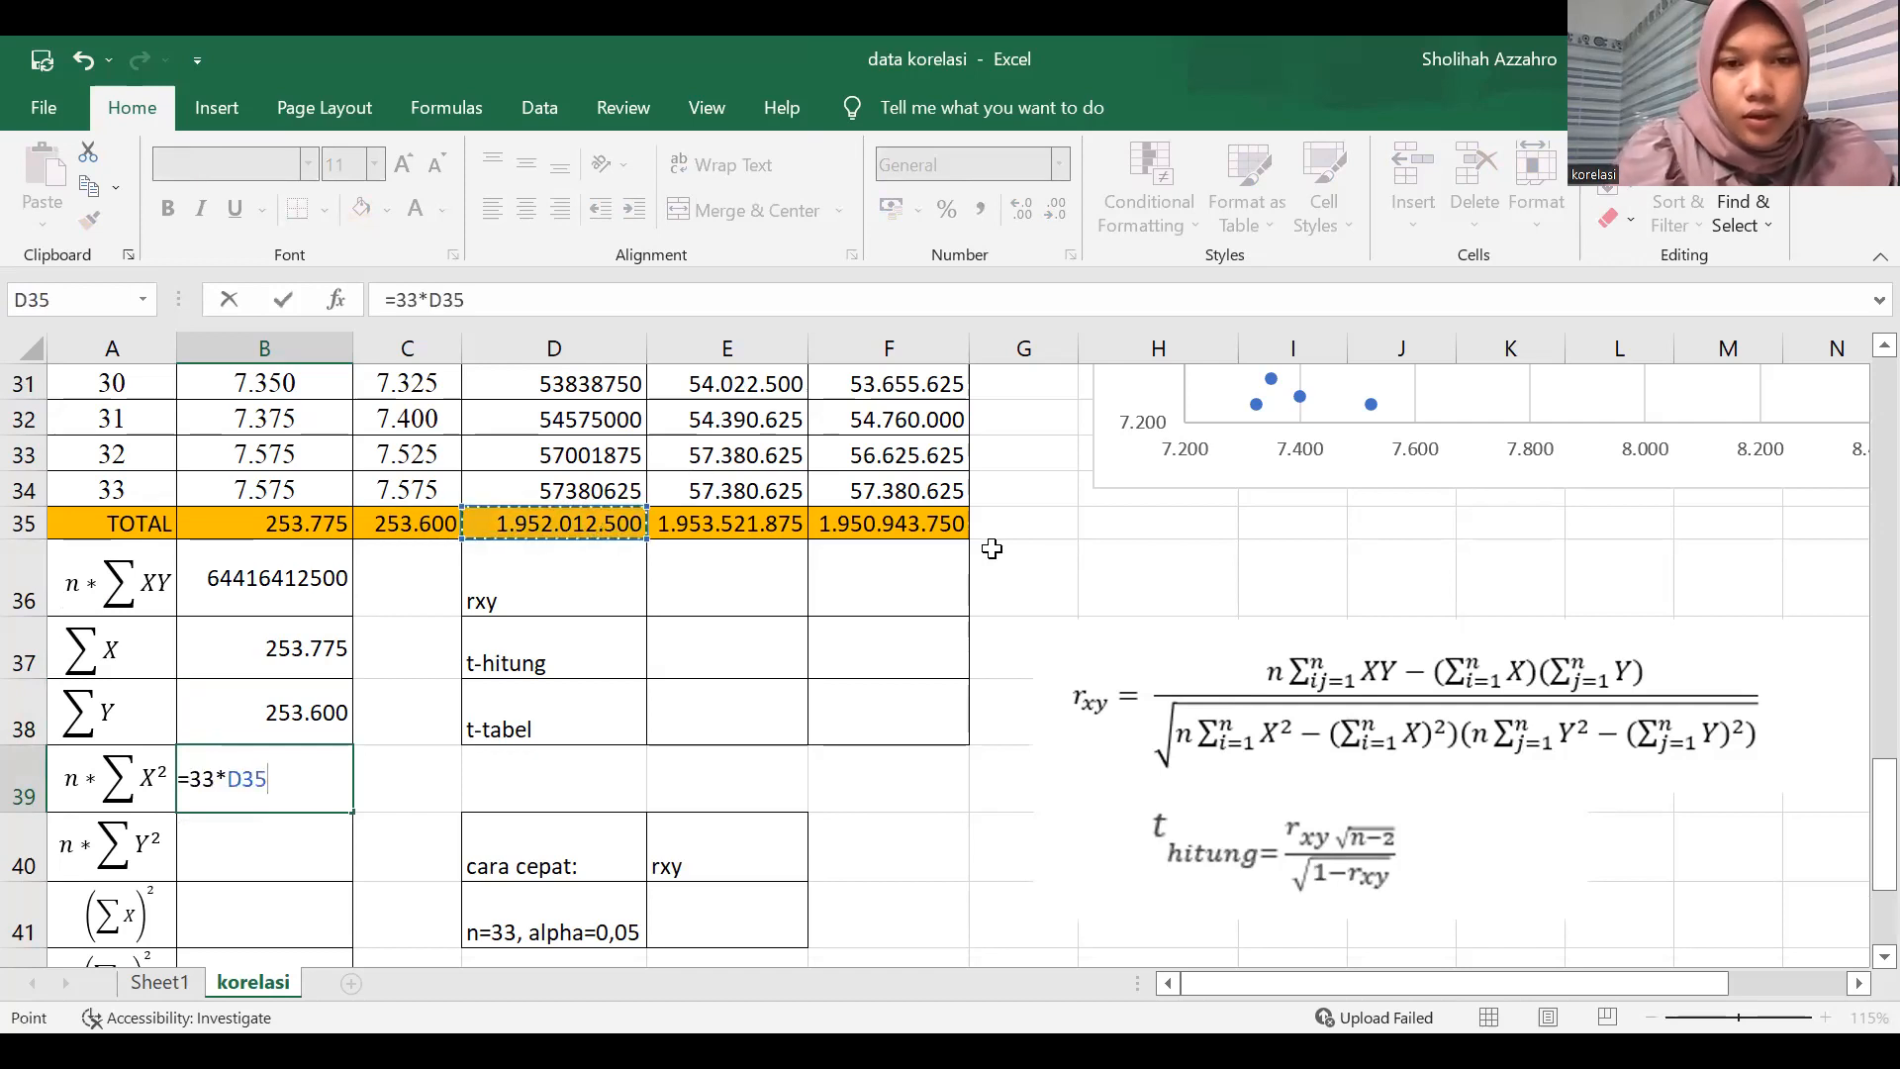
pyautogui.click(731, 525)
pyautogui.press('Return')
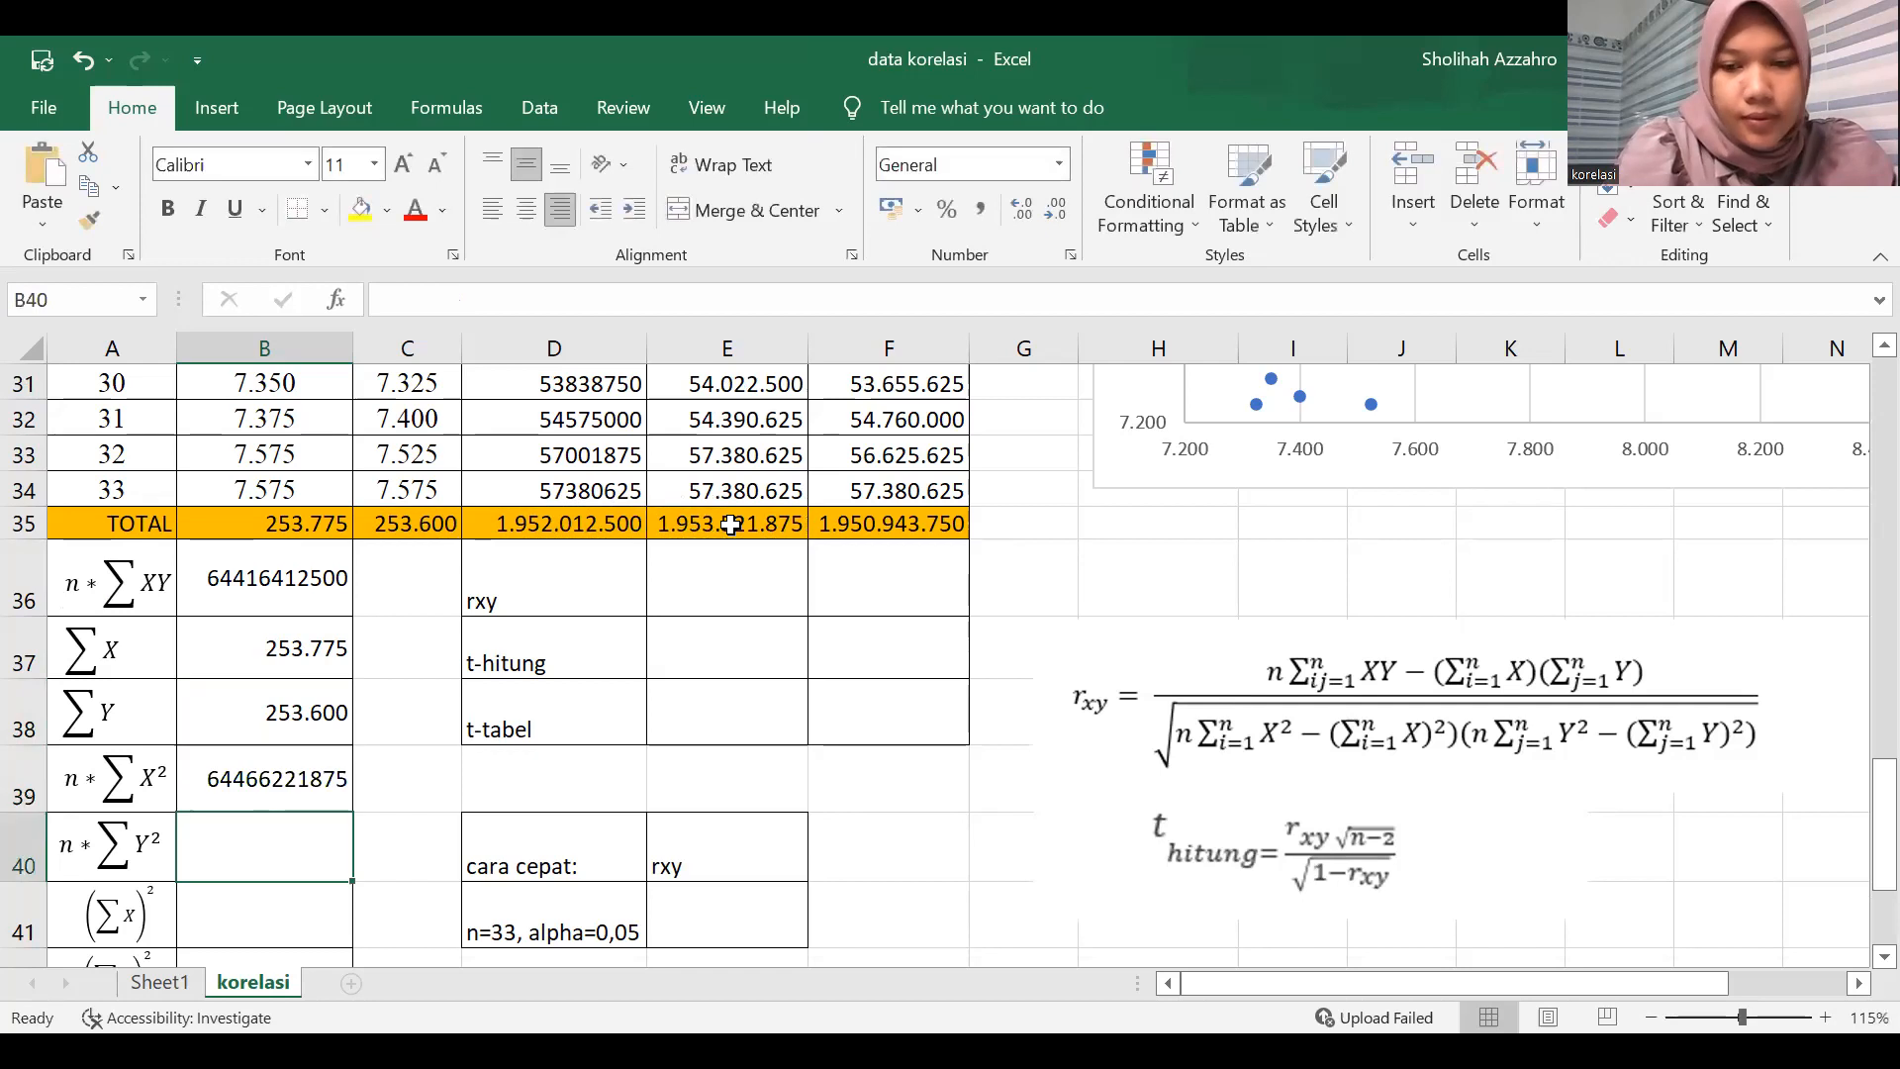
# Calculate n*ΣY² in B40 with the formula =33*F35.
pyautogui.write('=33')
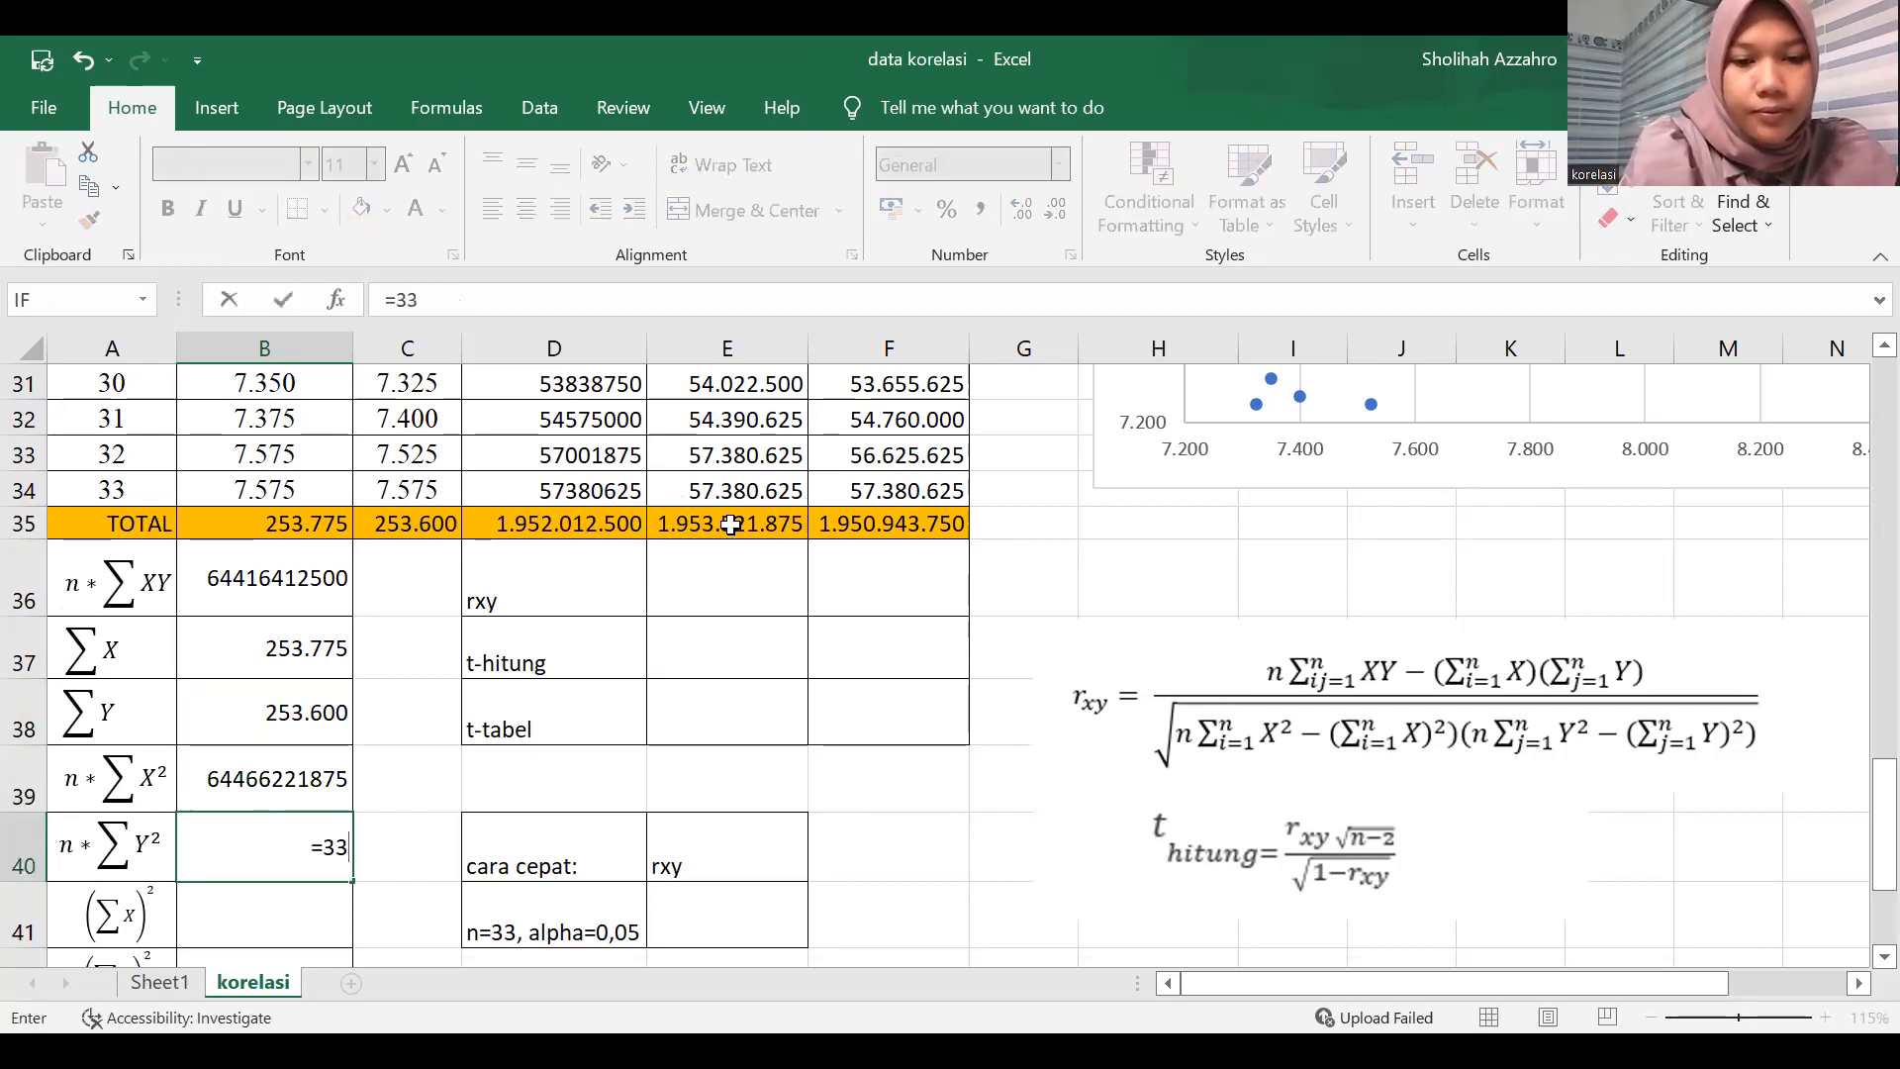
pyautogui.write('*')
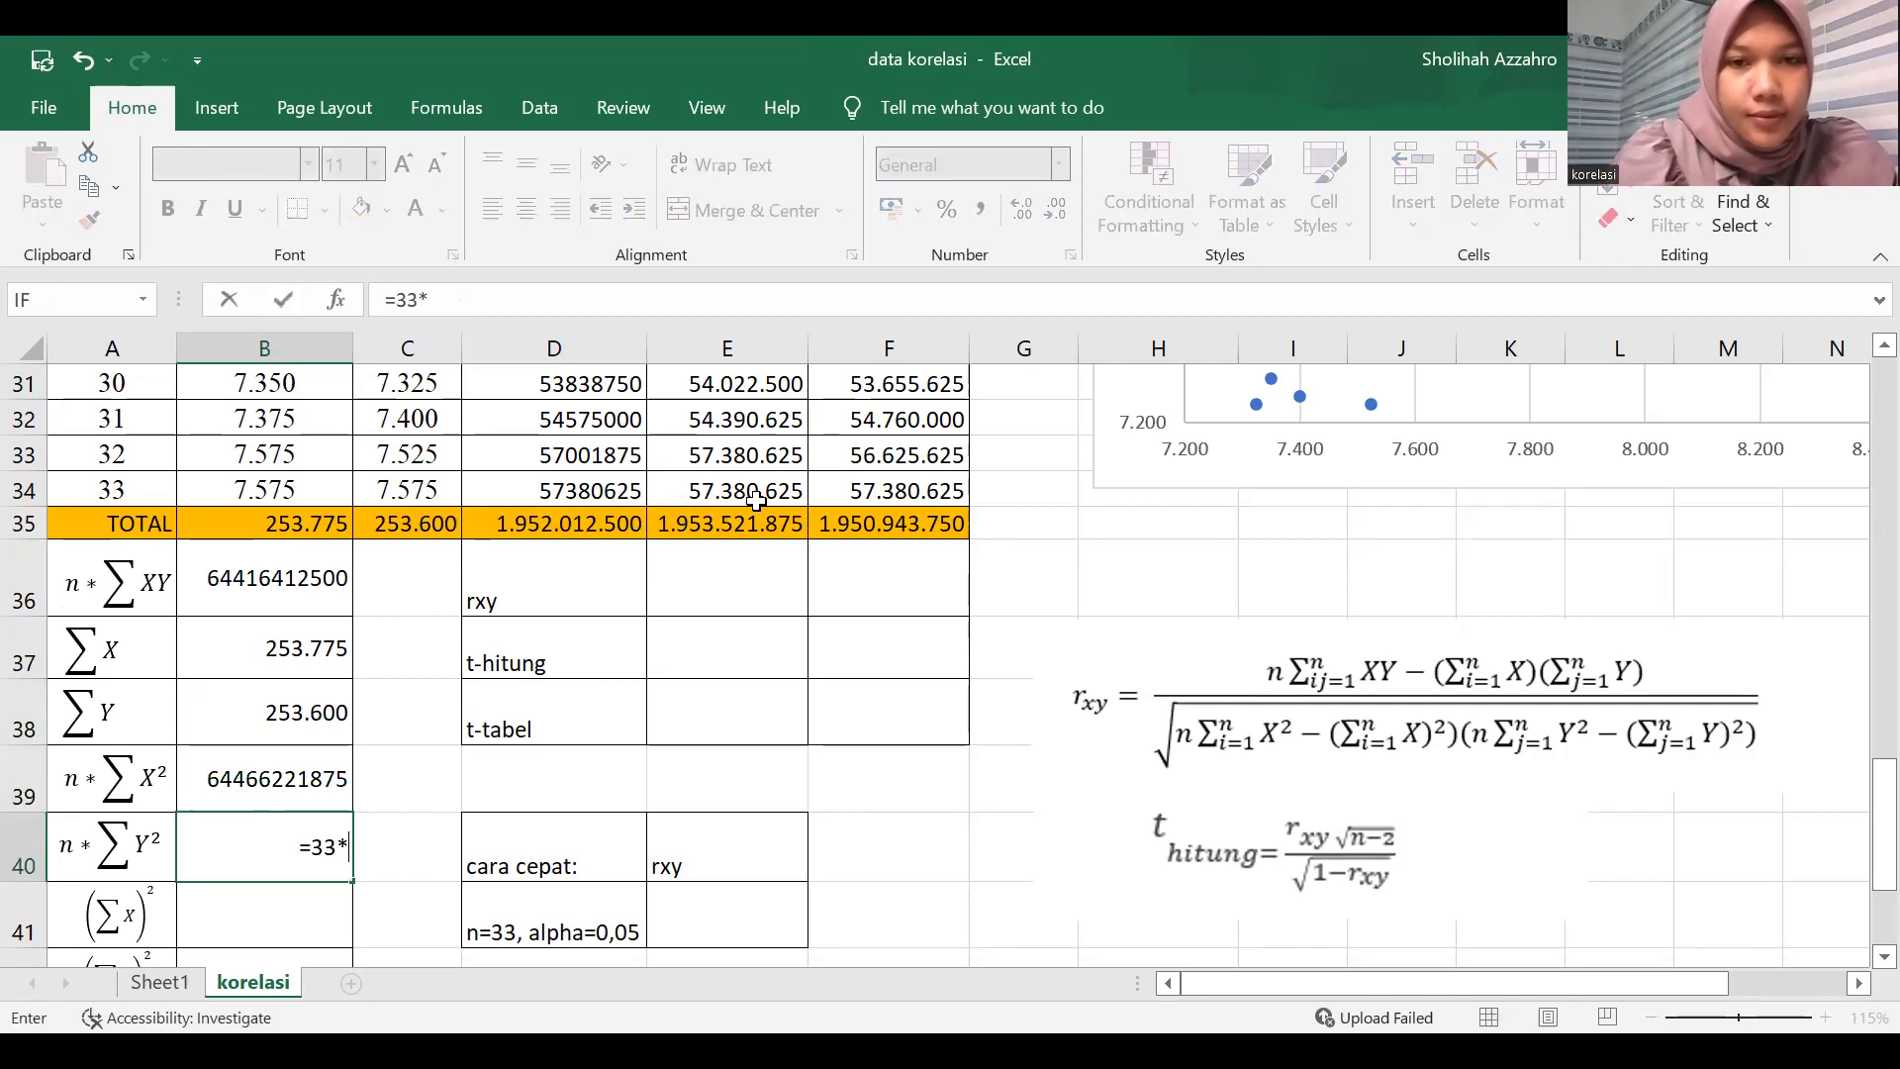
pyautogui.click(862, 515)
pyautogui.press('Return')
# Fill the squared-total rows by entering =B35 in B41 for (ΣX)² and =C35^2 in B42 for (ΣY)².
pyautogui.scroll(-1, 122, 826)
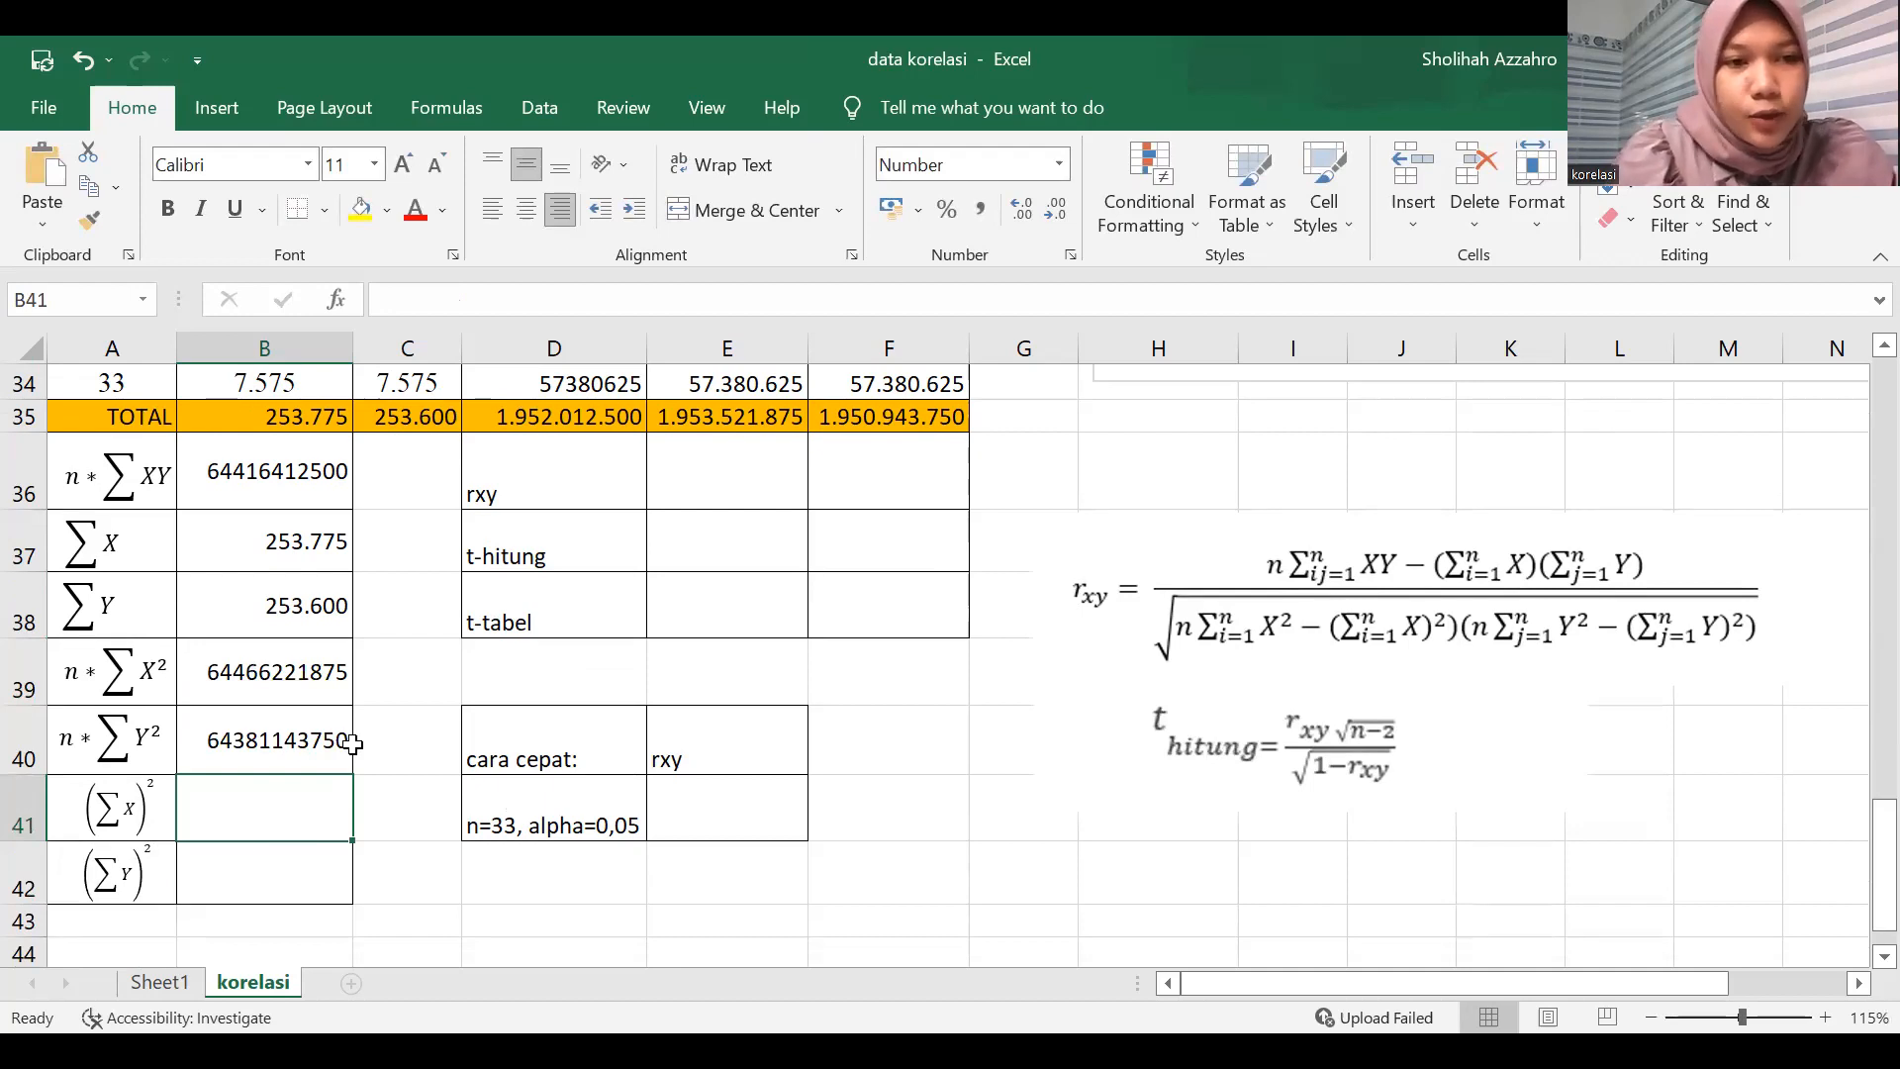
pyautogui.write('=')
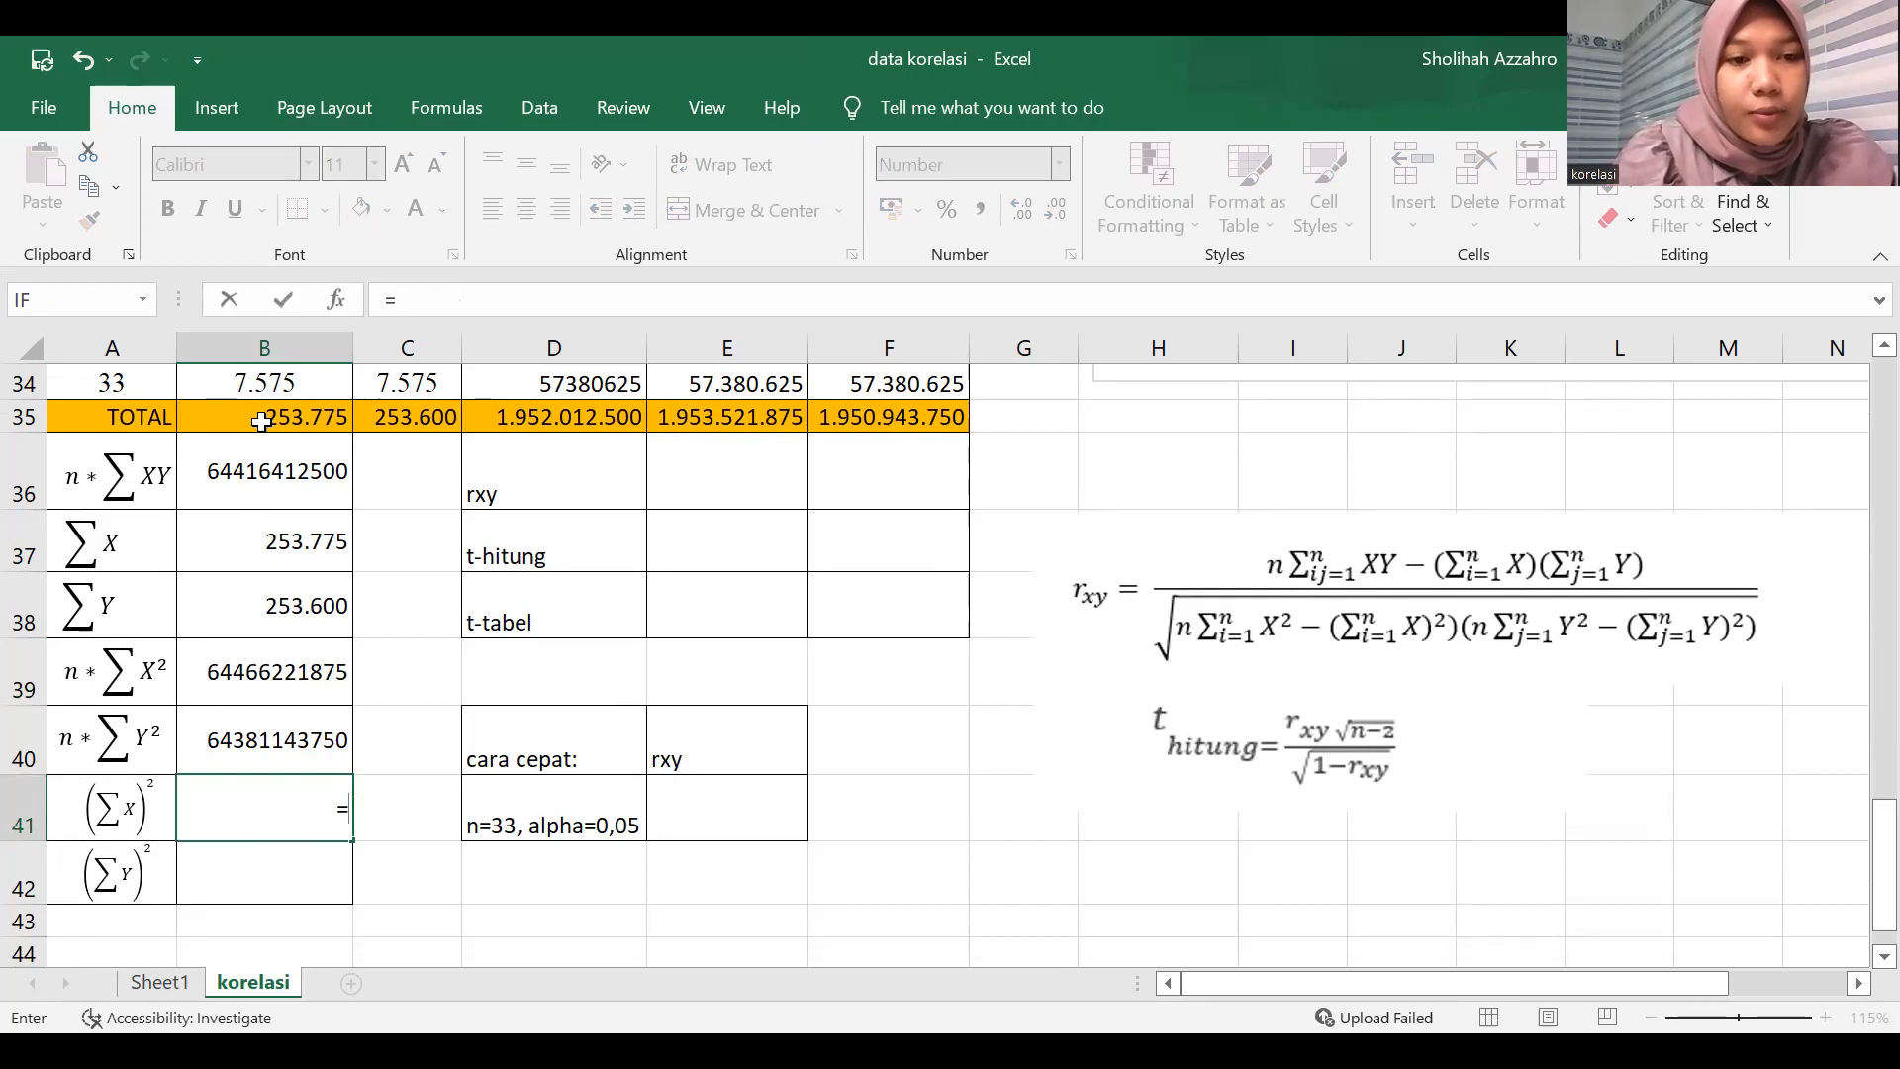
pyautogui.click(315, 429)
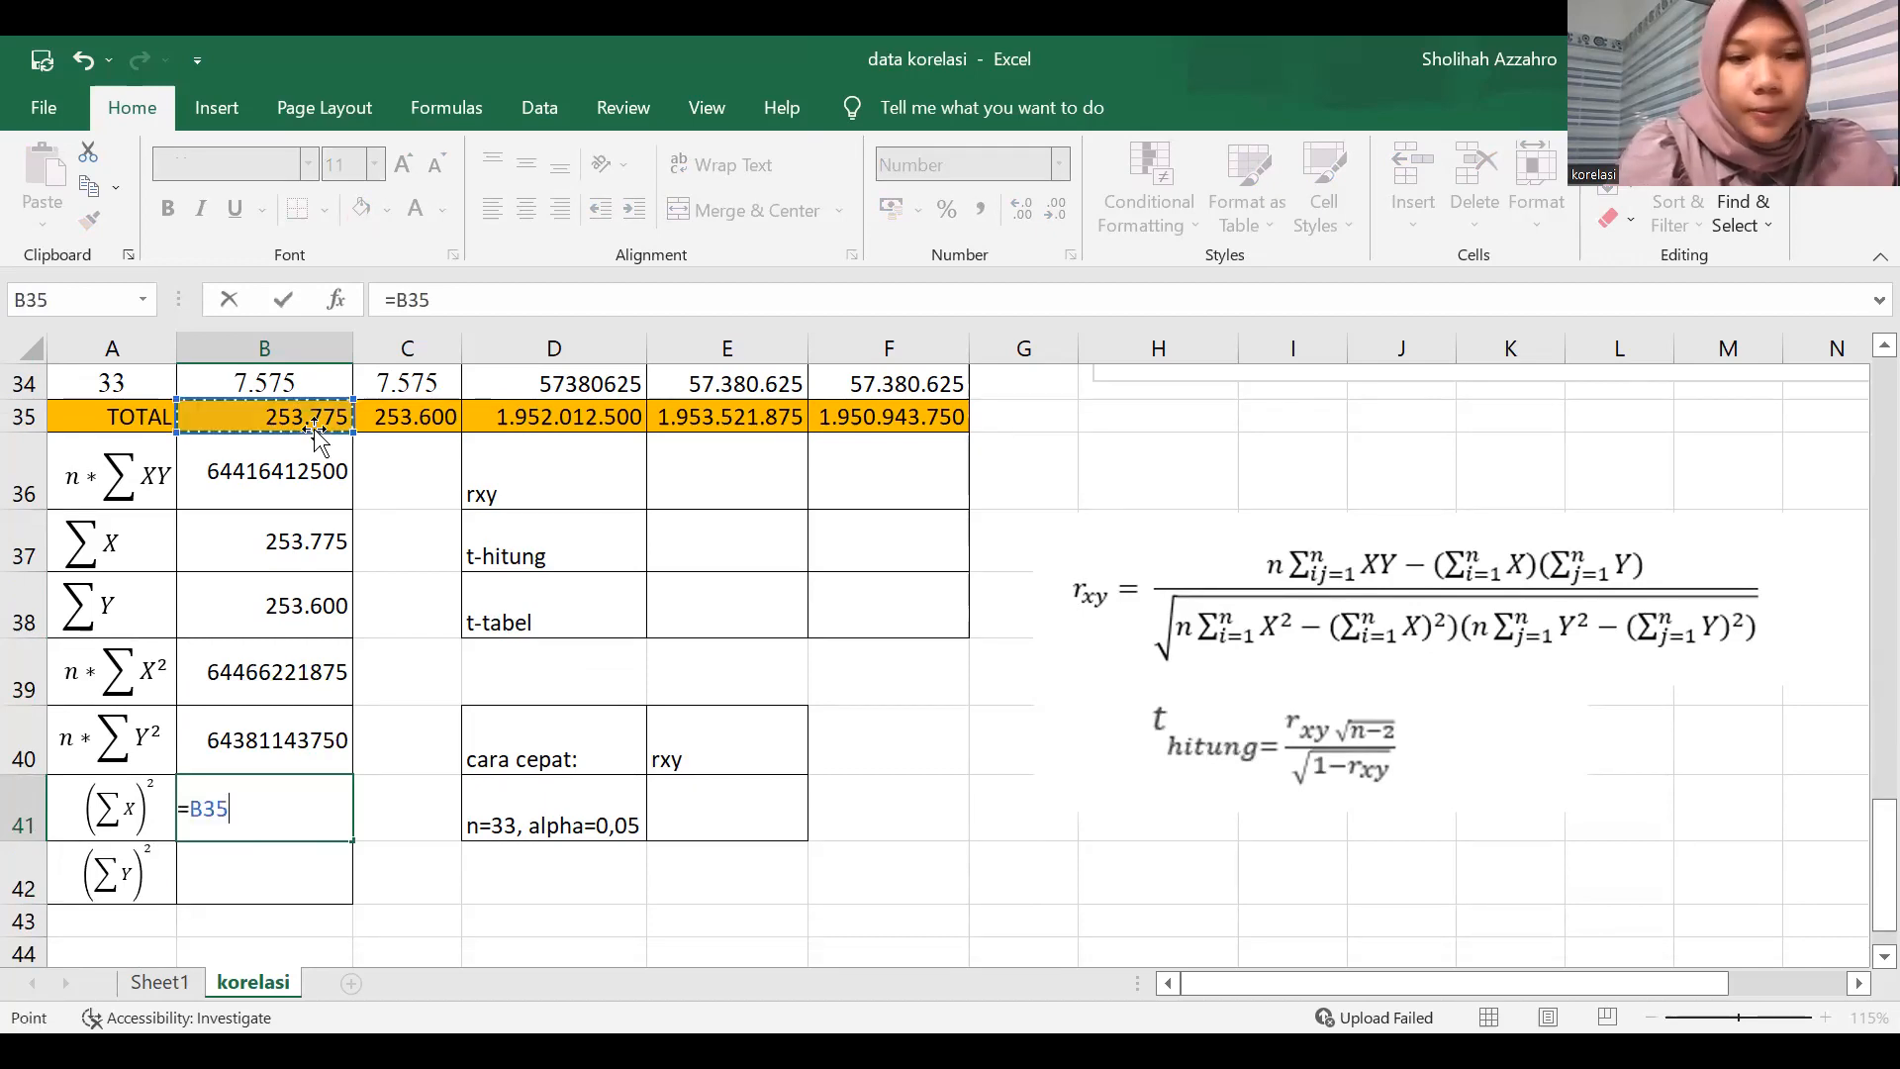
pyautogui.press('Return')
pyautogui.write('=')
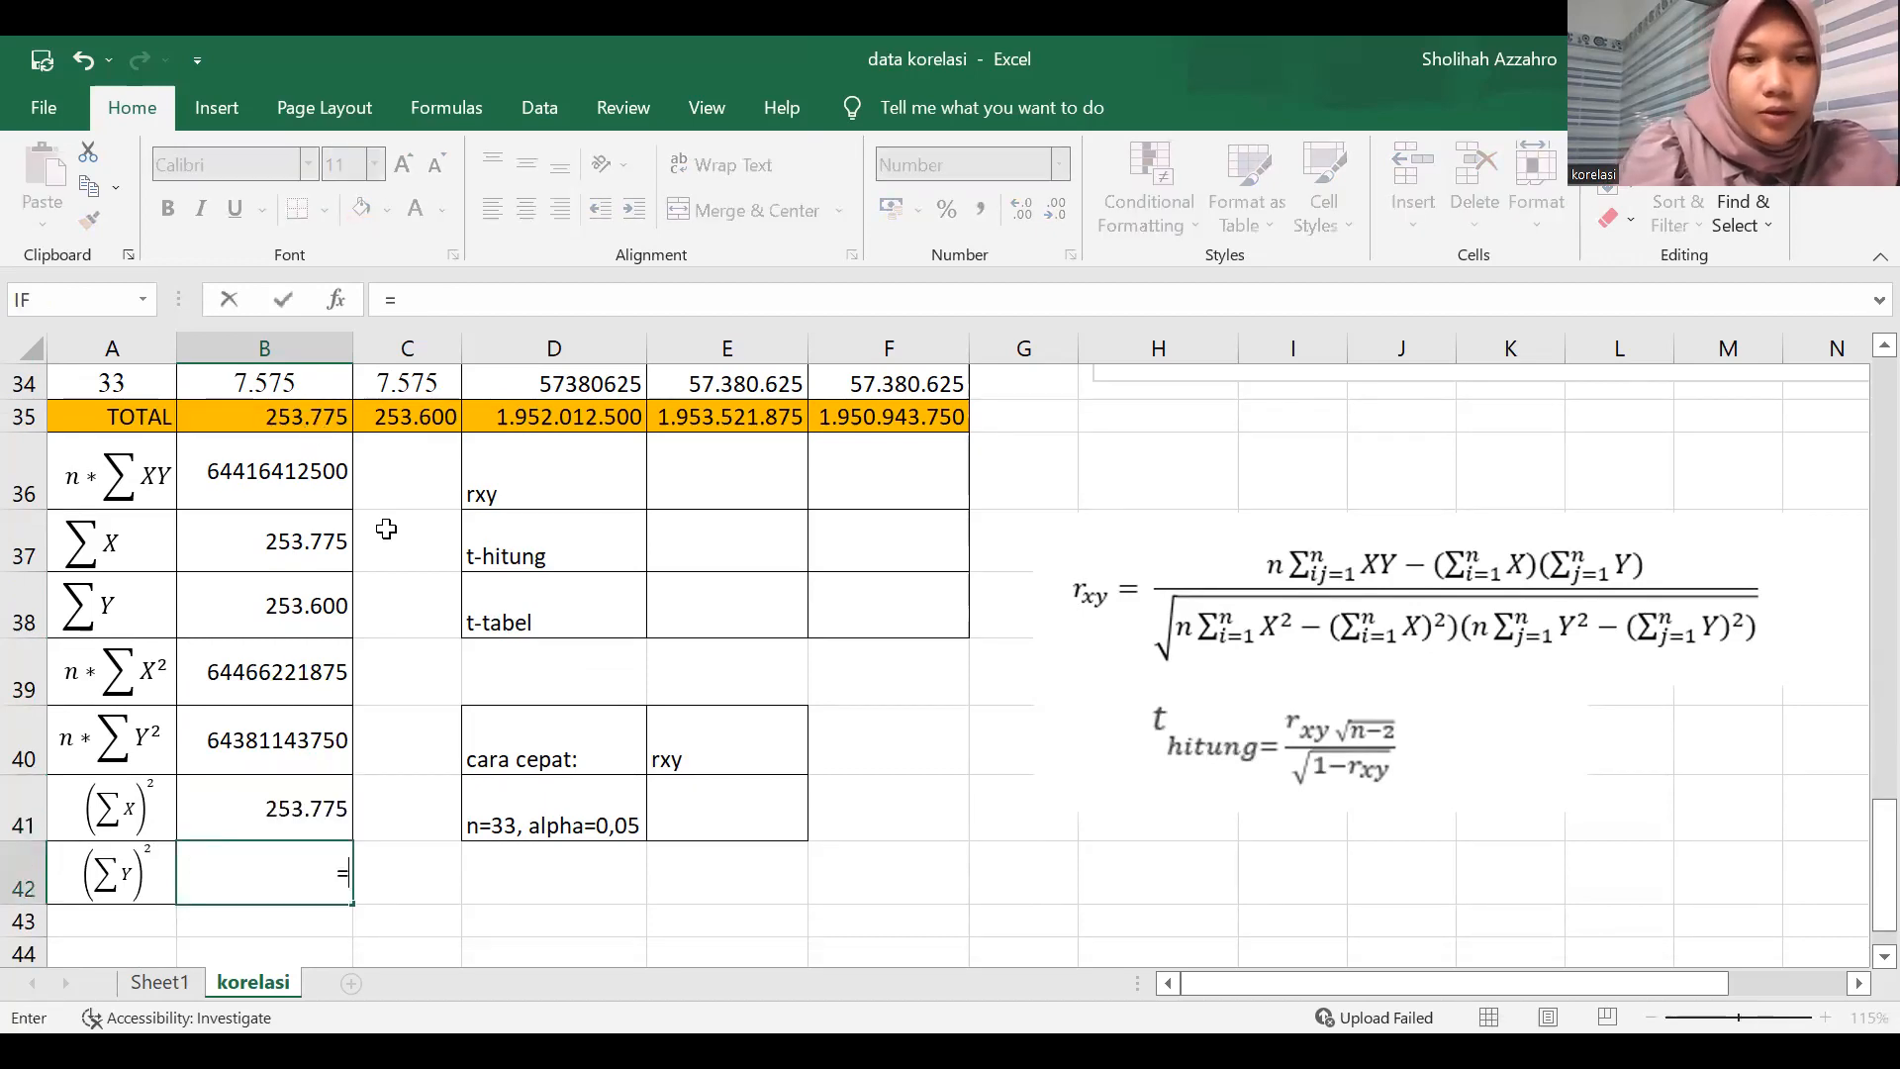
pyautogui.click(396, 410)
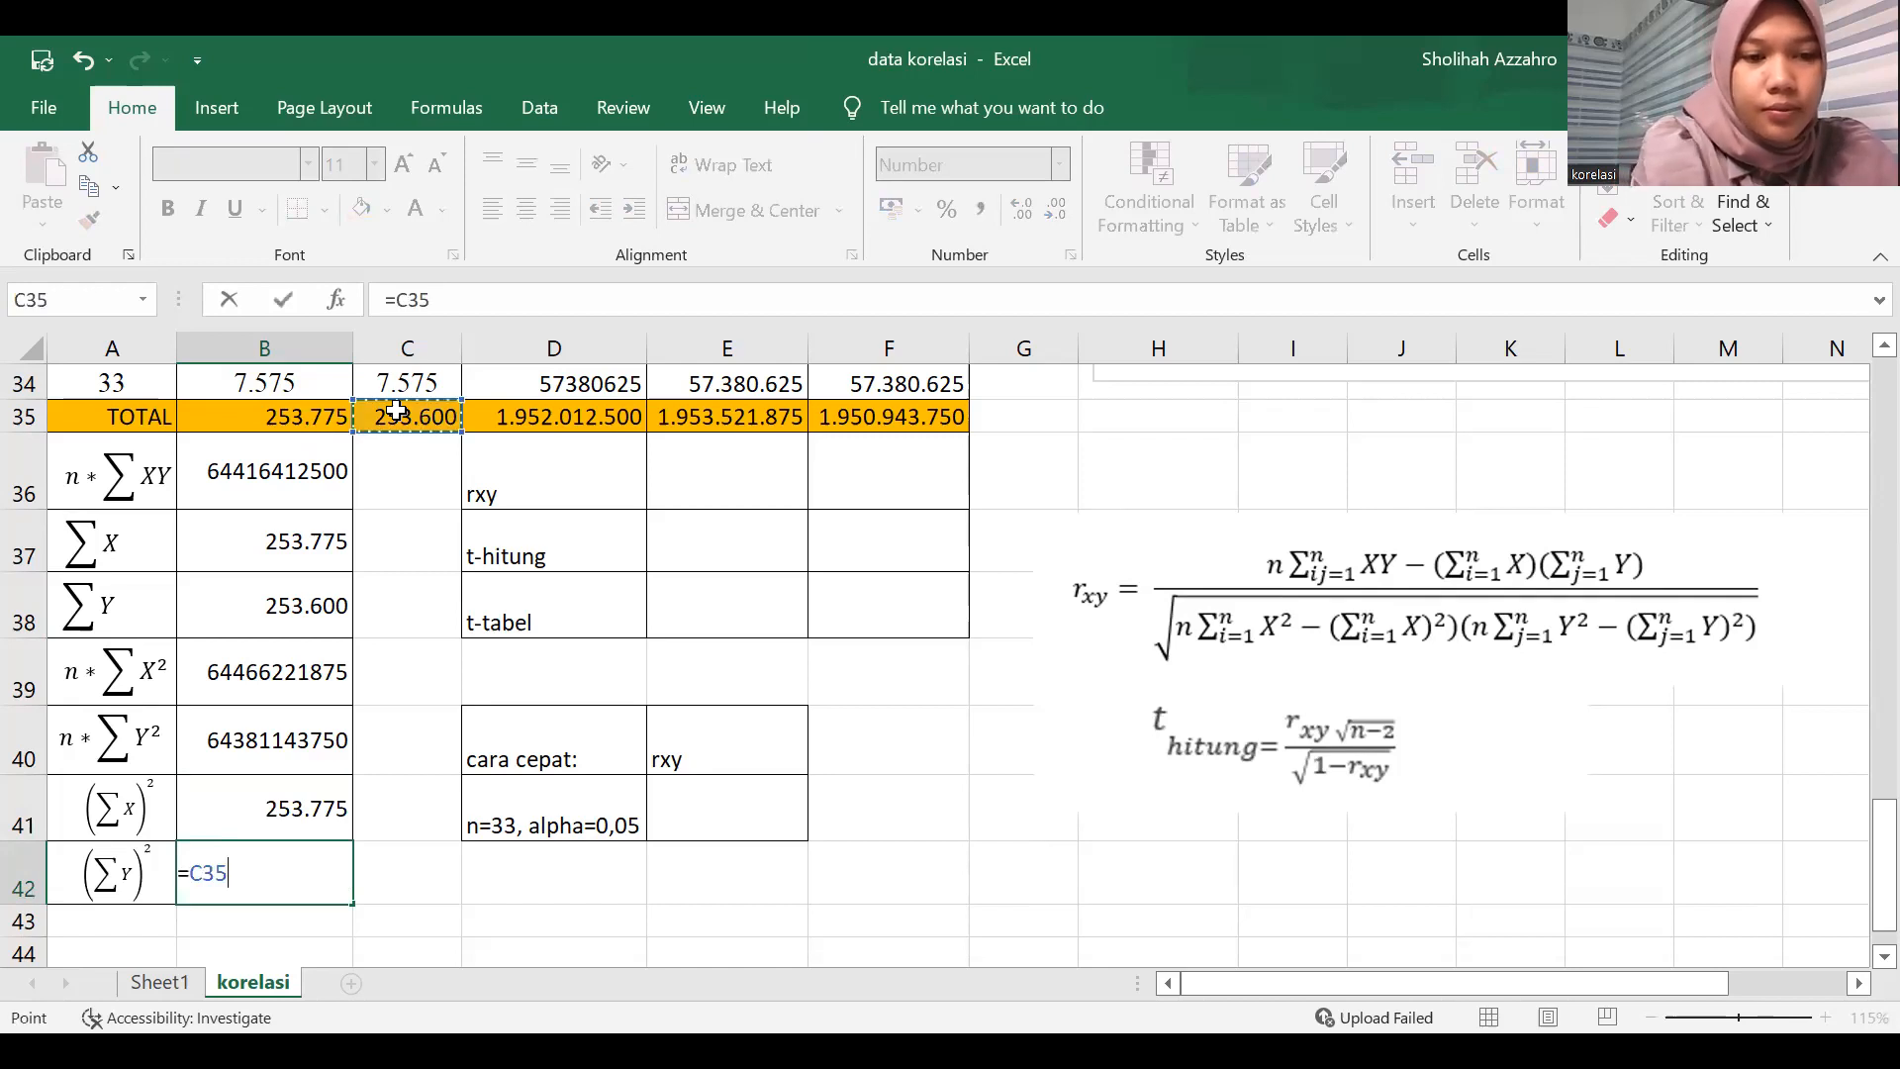
pyautogui.write('^2')
pyautogui.press('Return')
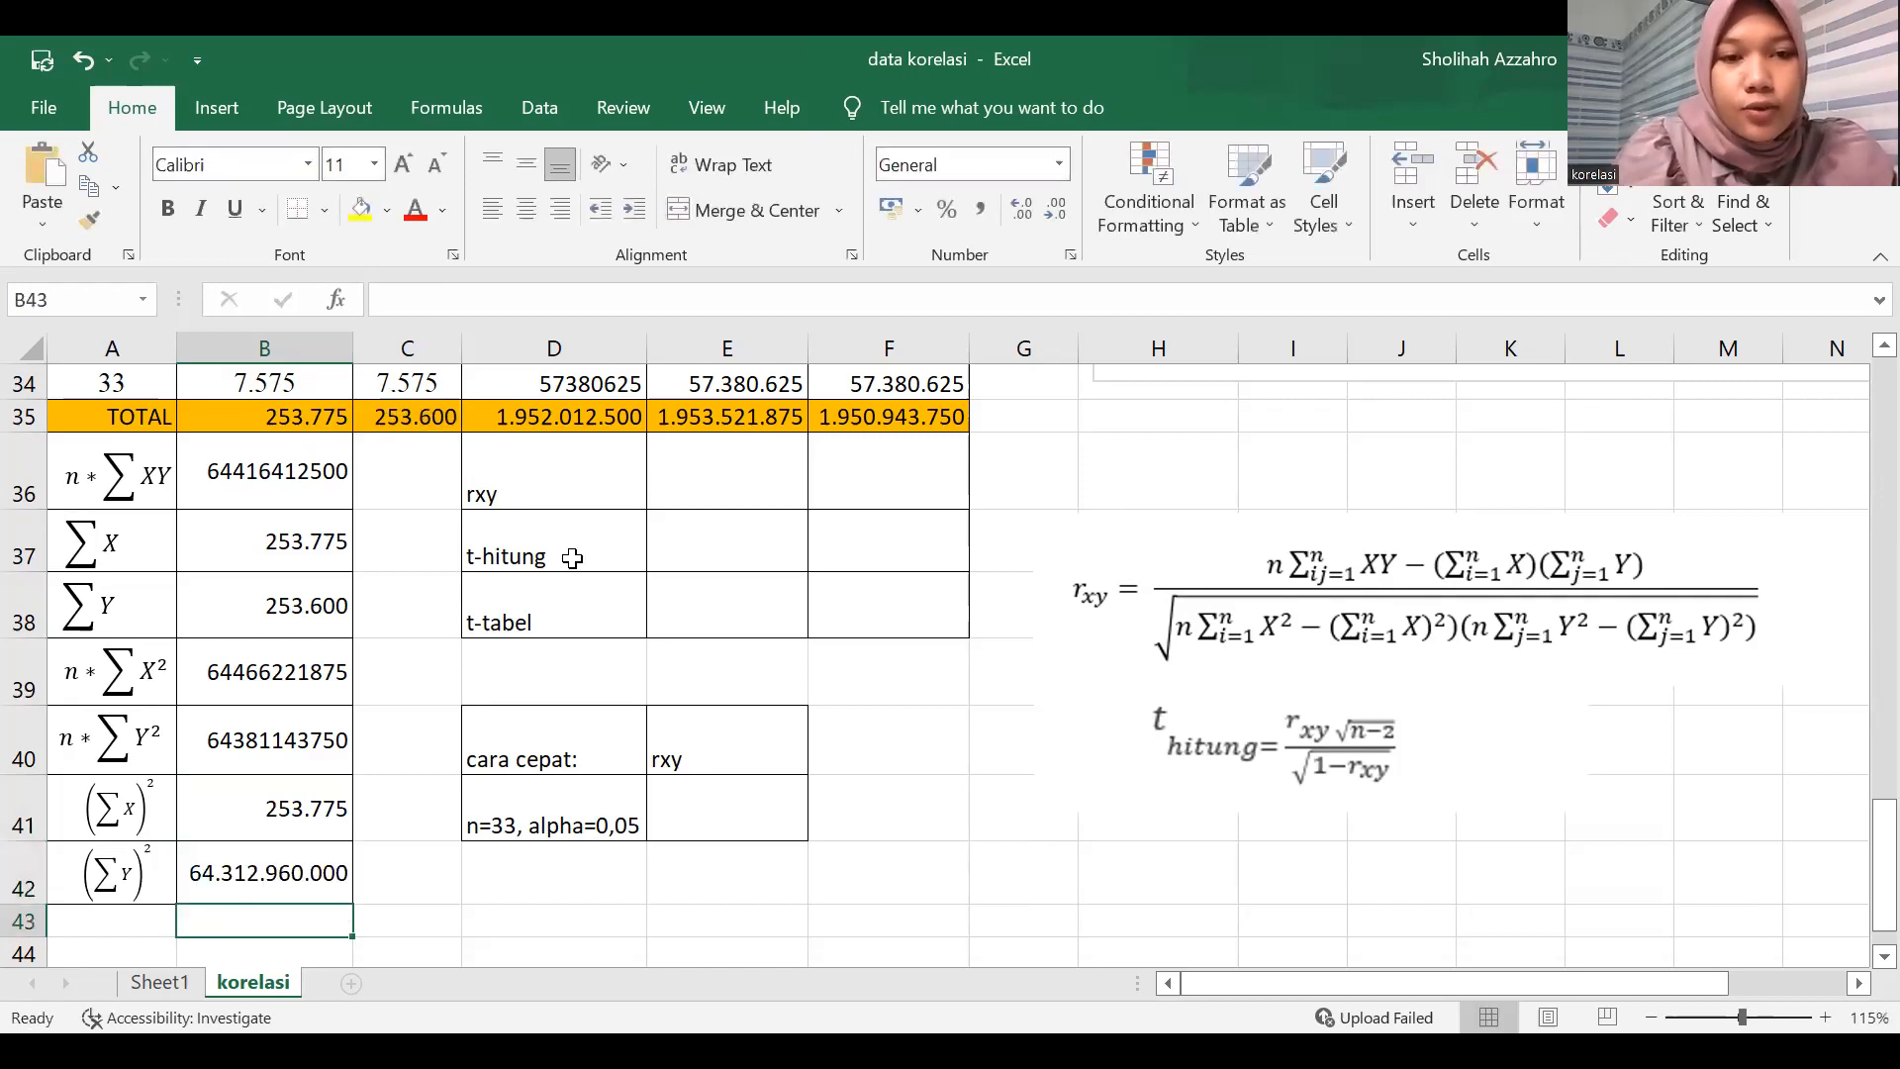
# Start the rxy formula in E36 with the numerator =B36-(B37*B38) followed by a division sign.
pyautogui.click(698, 459)
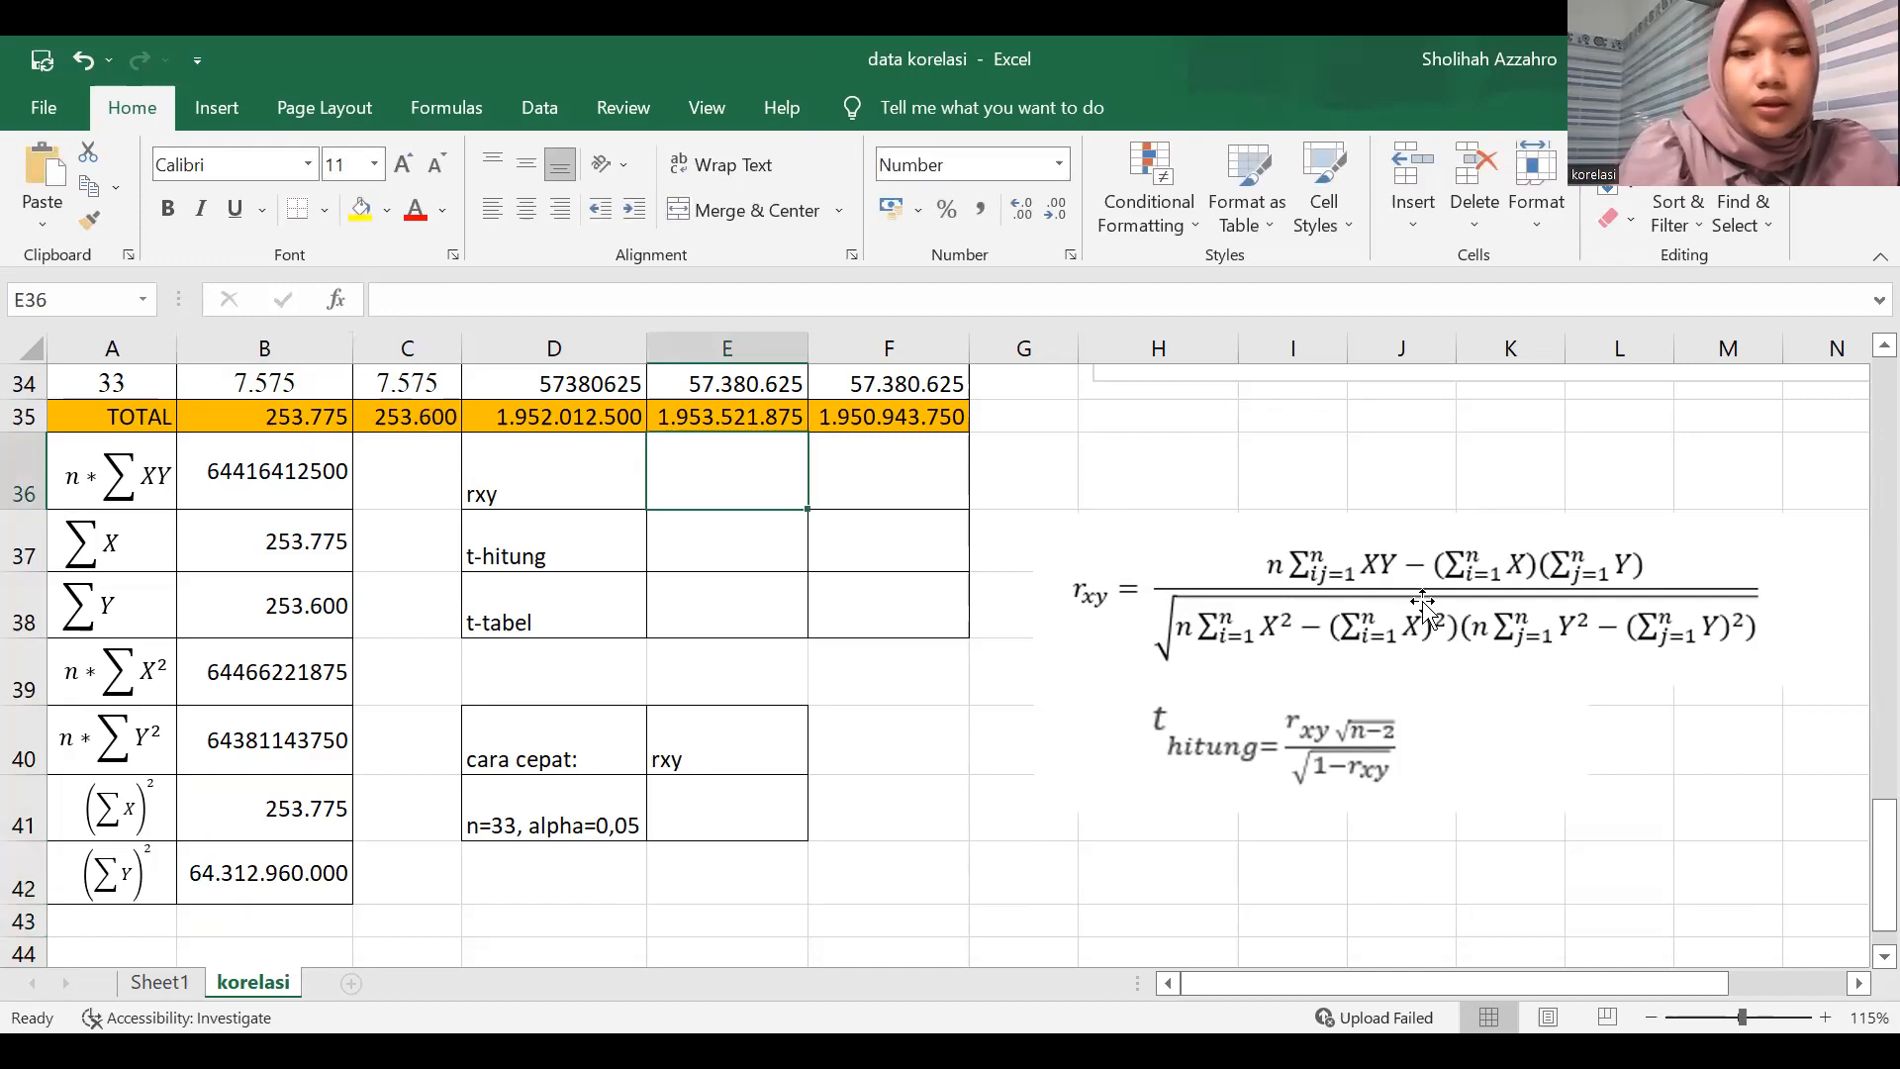
pyautogui.write('=')
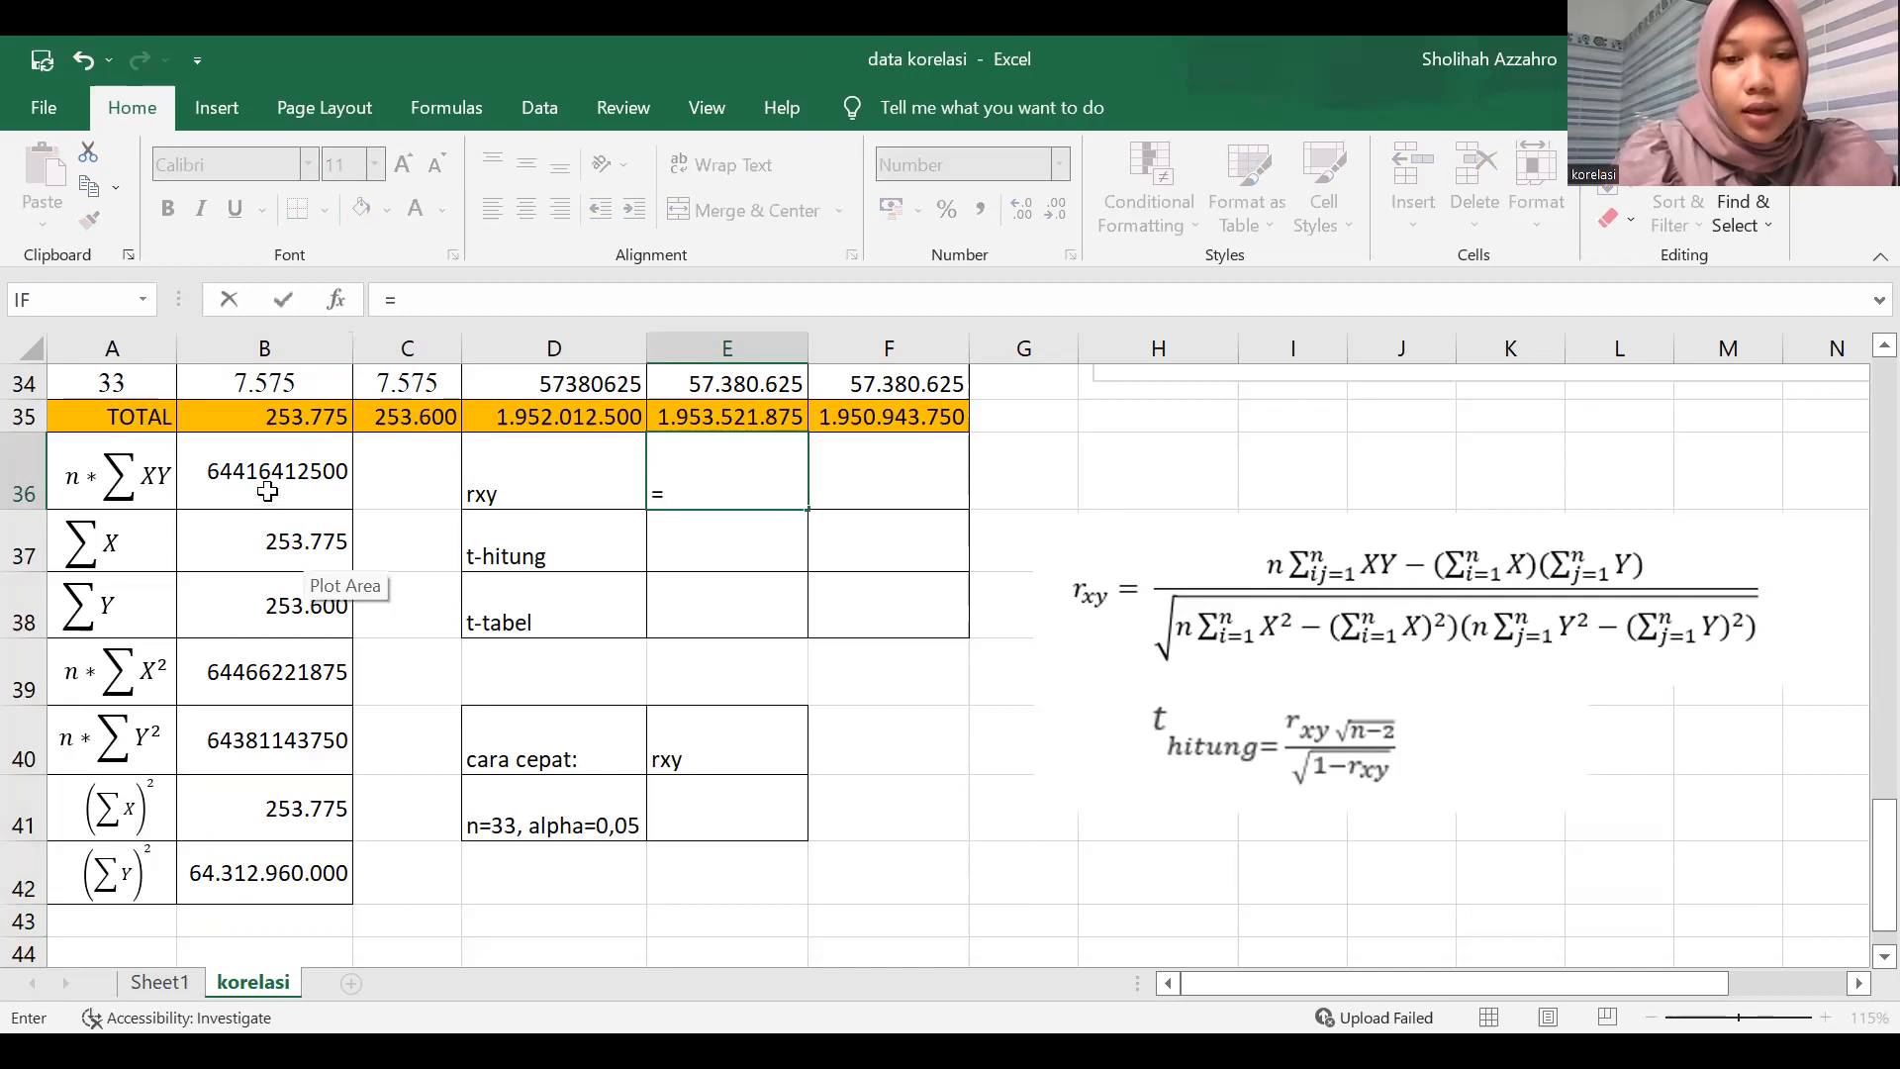
pyautogui.click(291, 485)
pyautogui.write('-(')
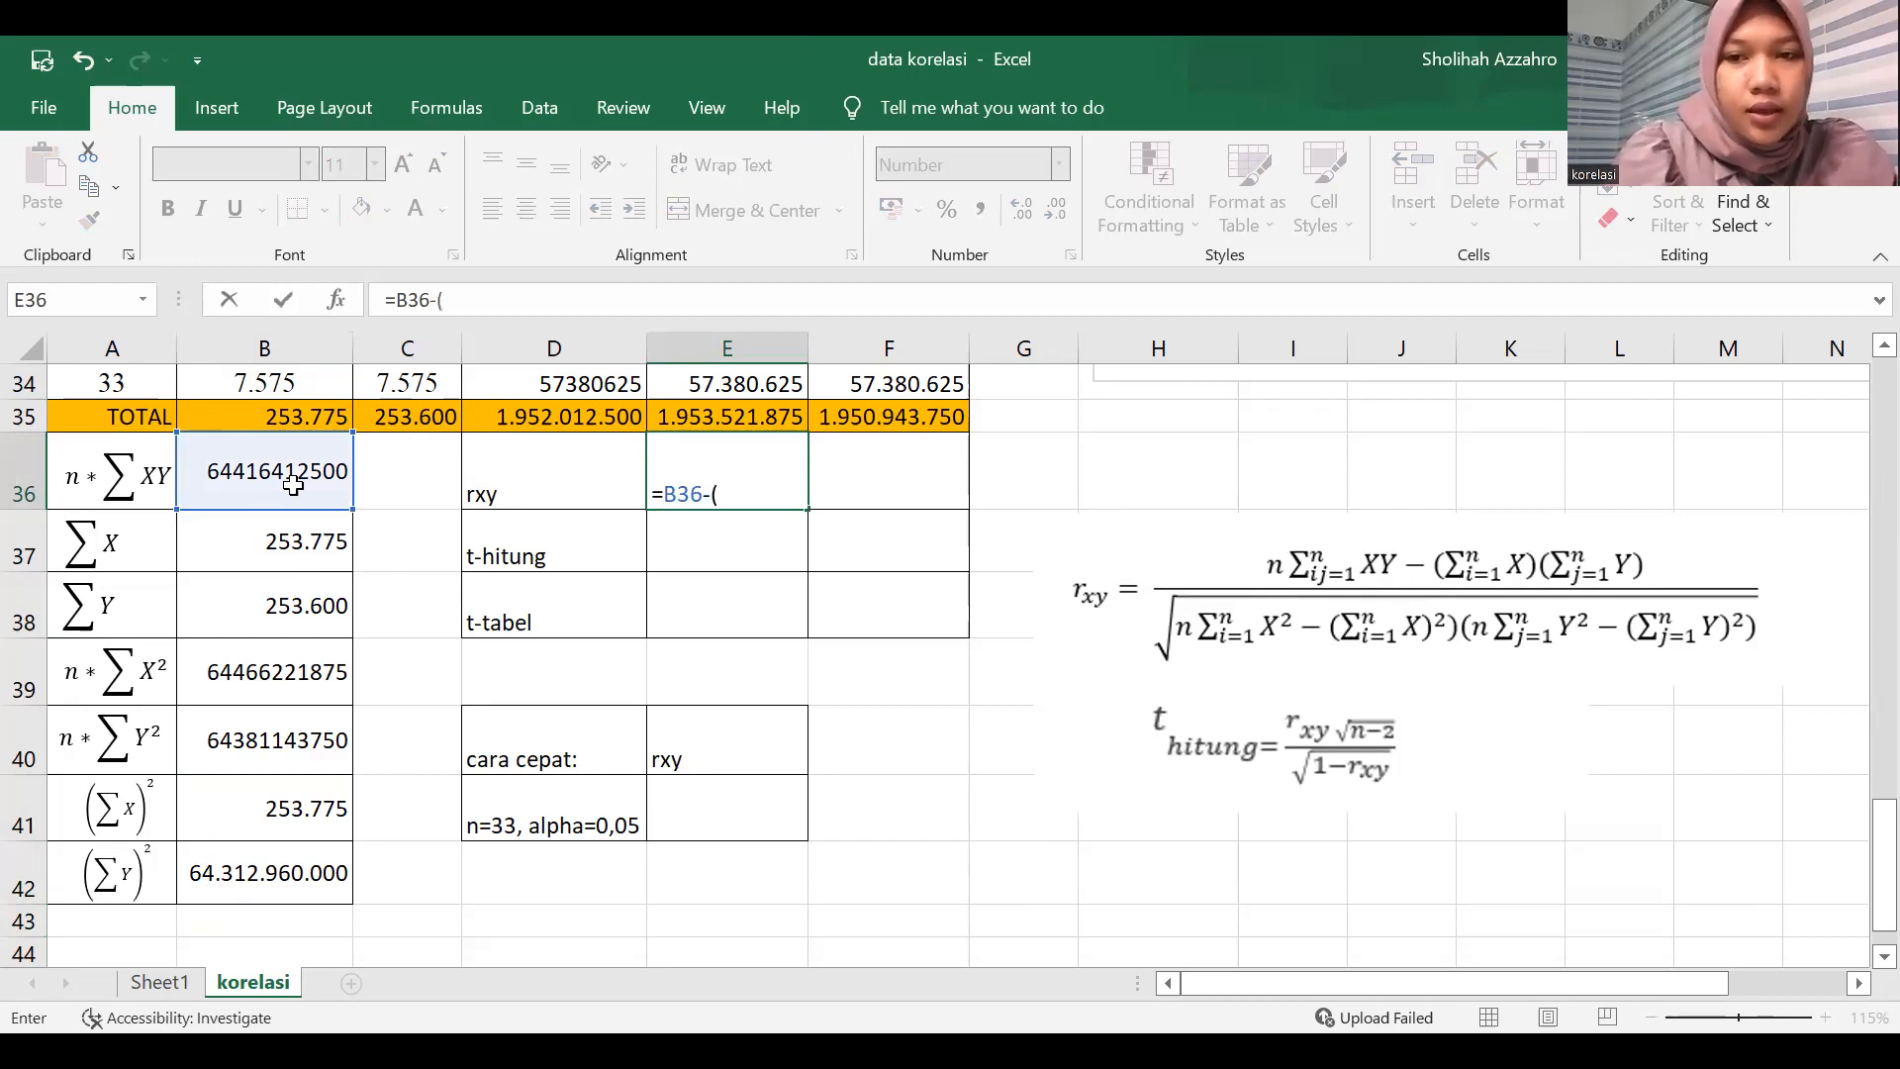
pyautogui.click(250, 536)
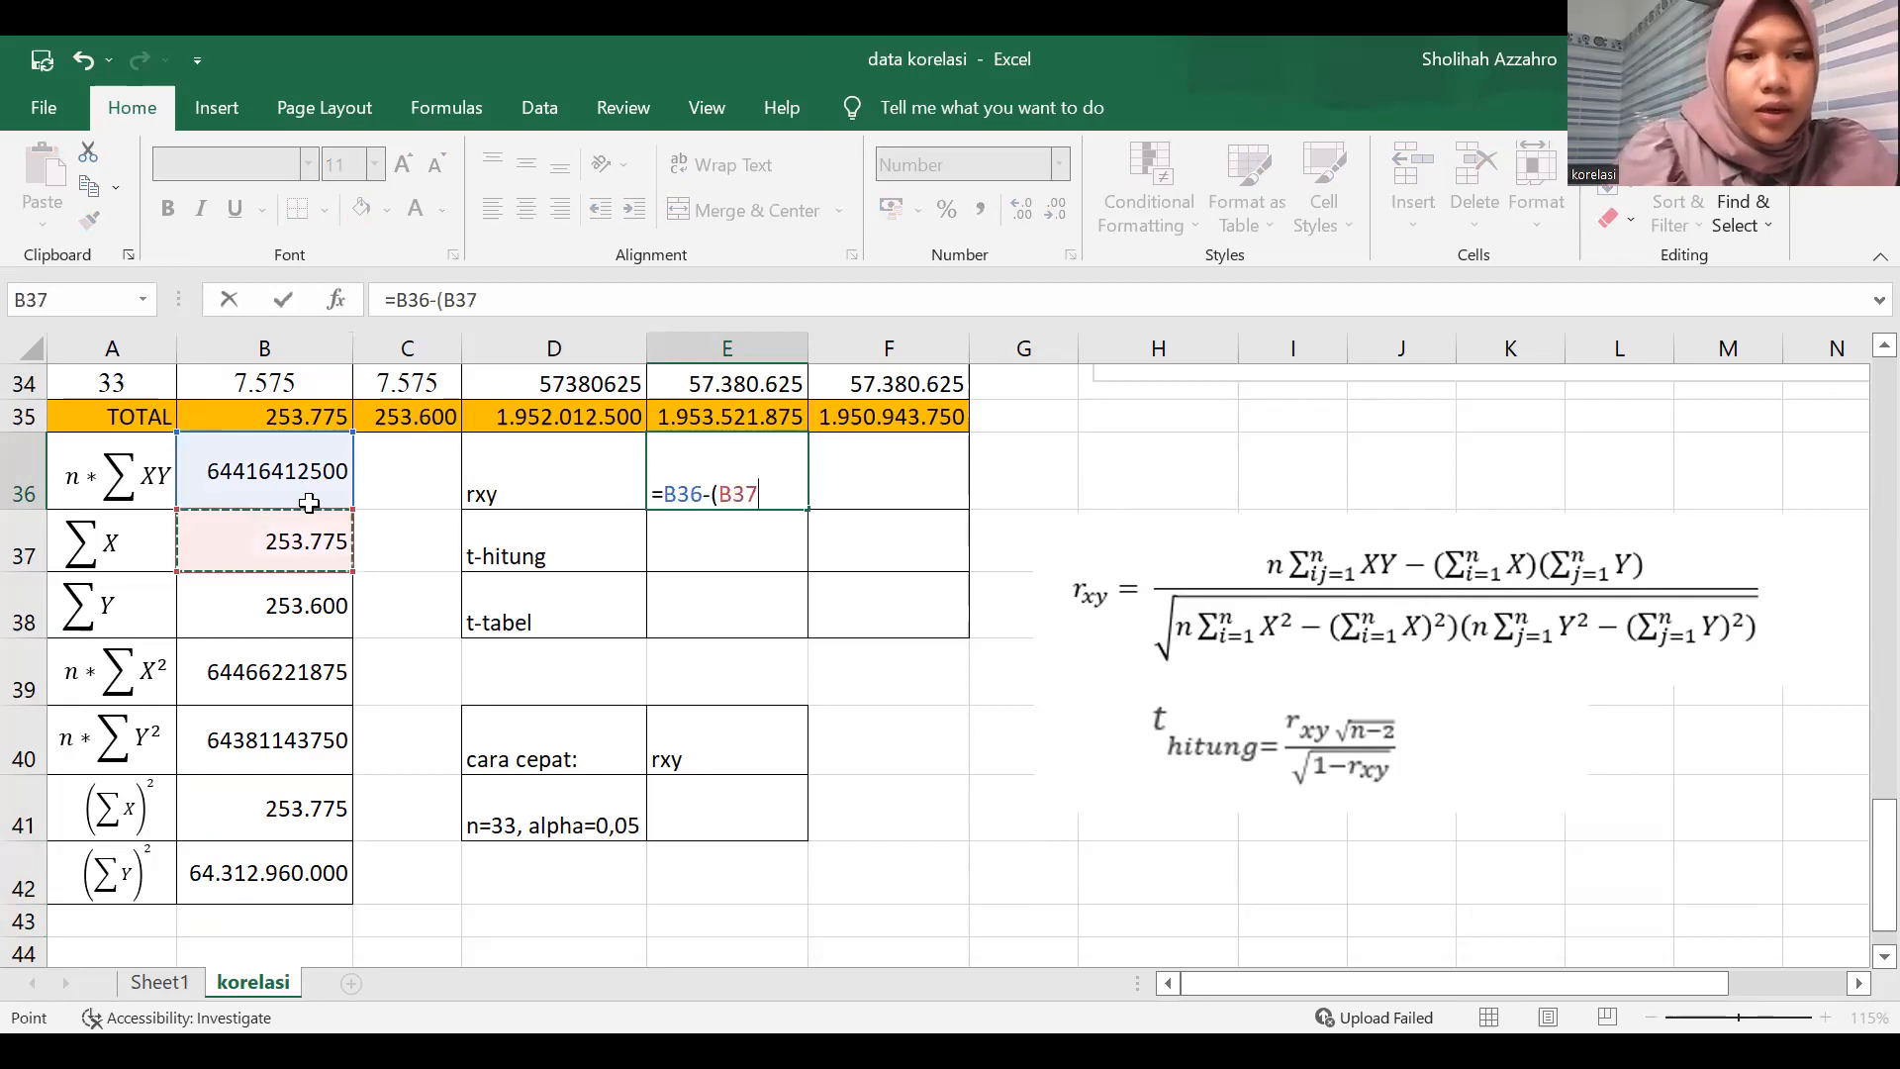
pyautogui.write('*')
pyautogui.click(324, 590)
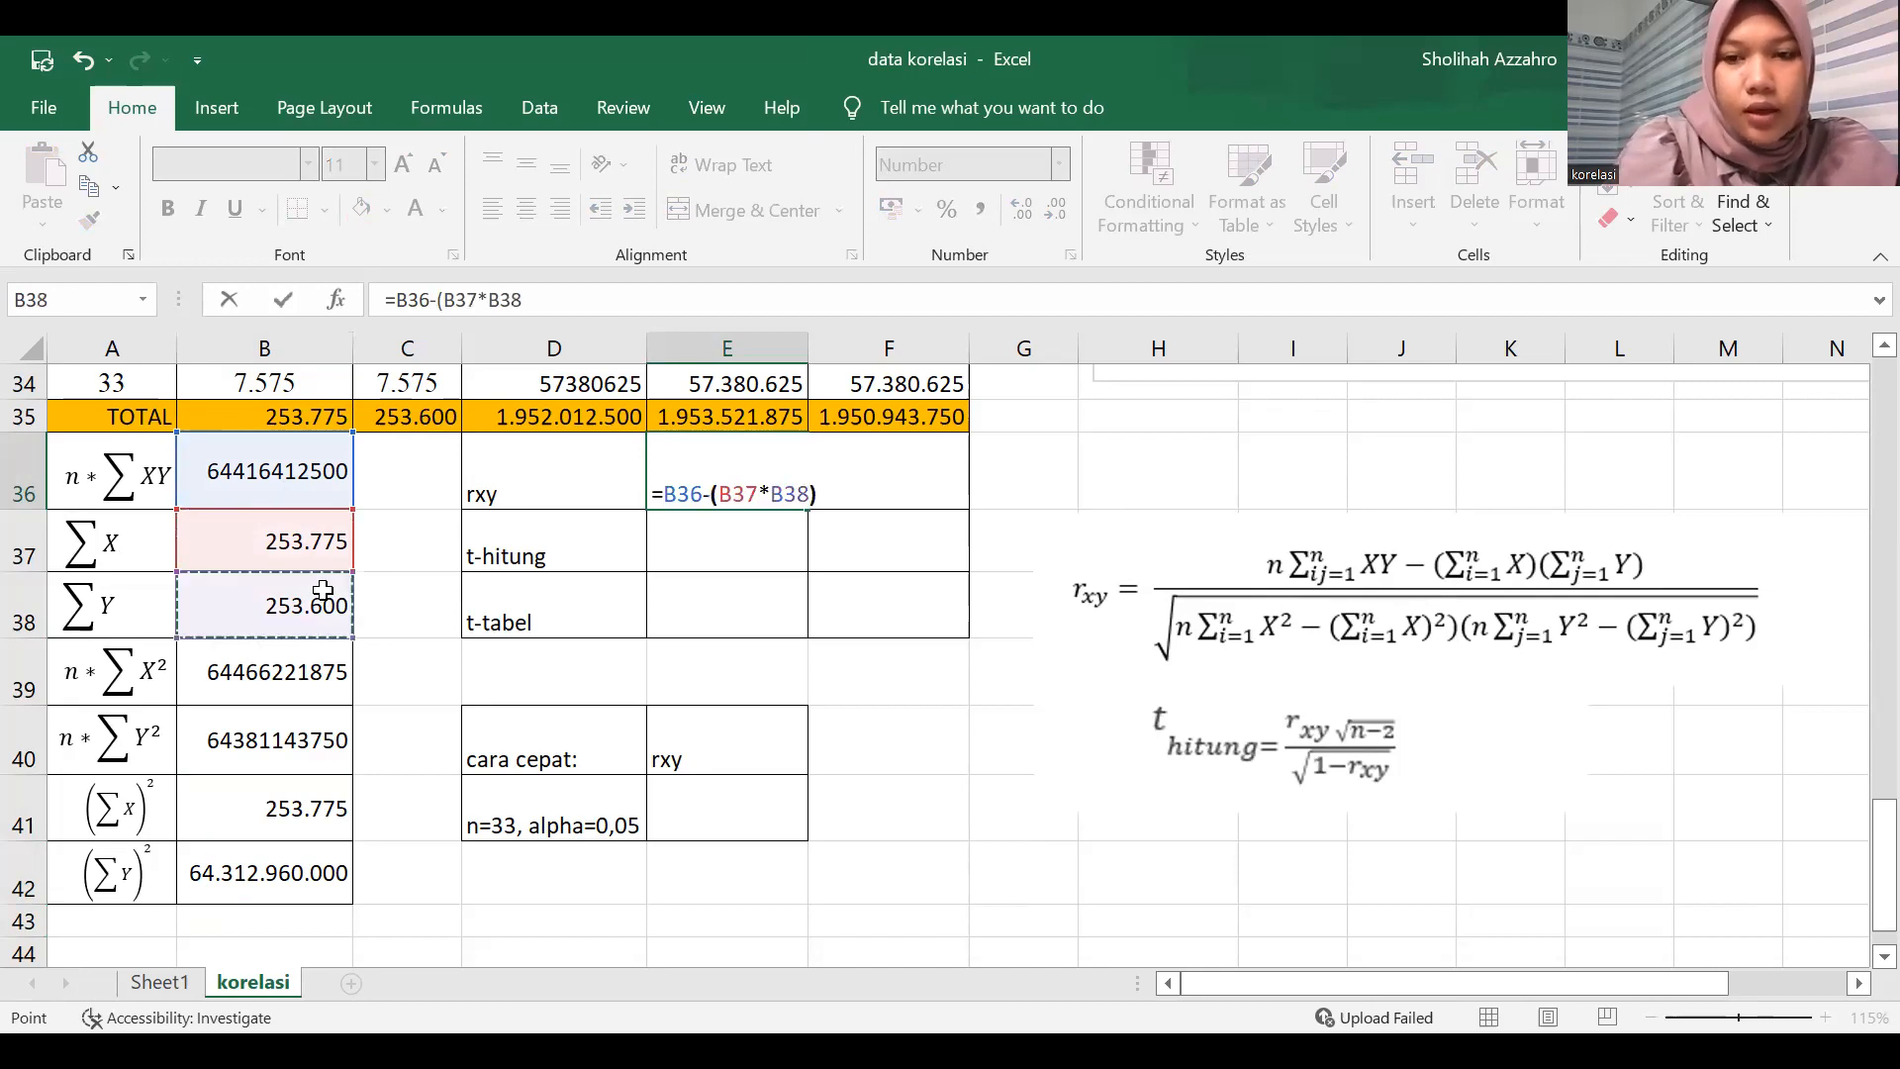
pyautogui.write(')/')
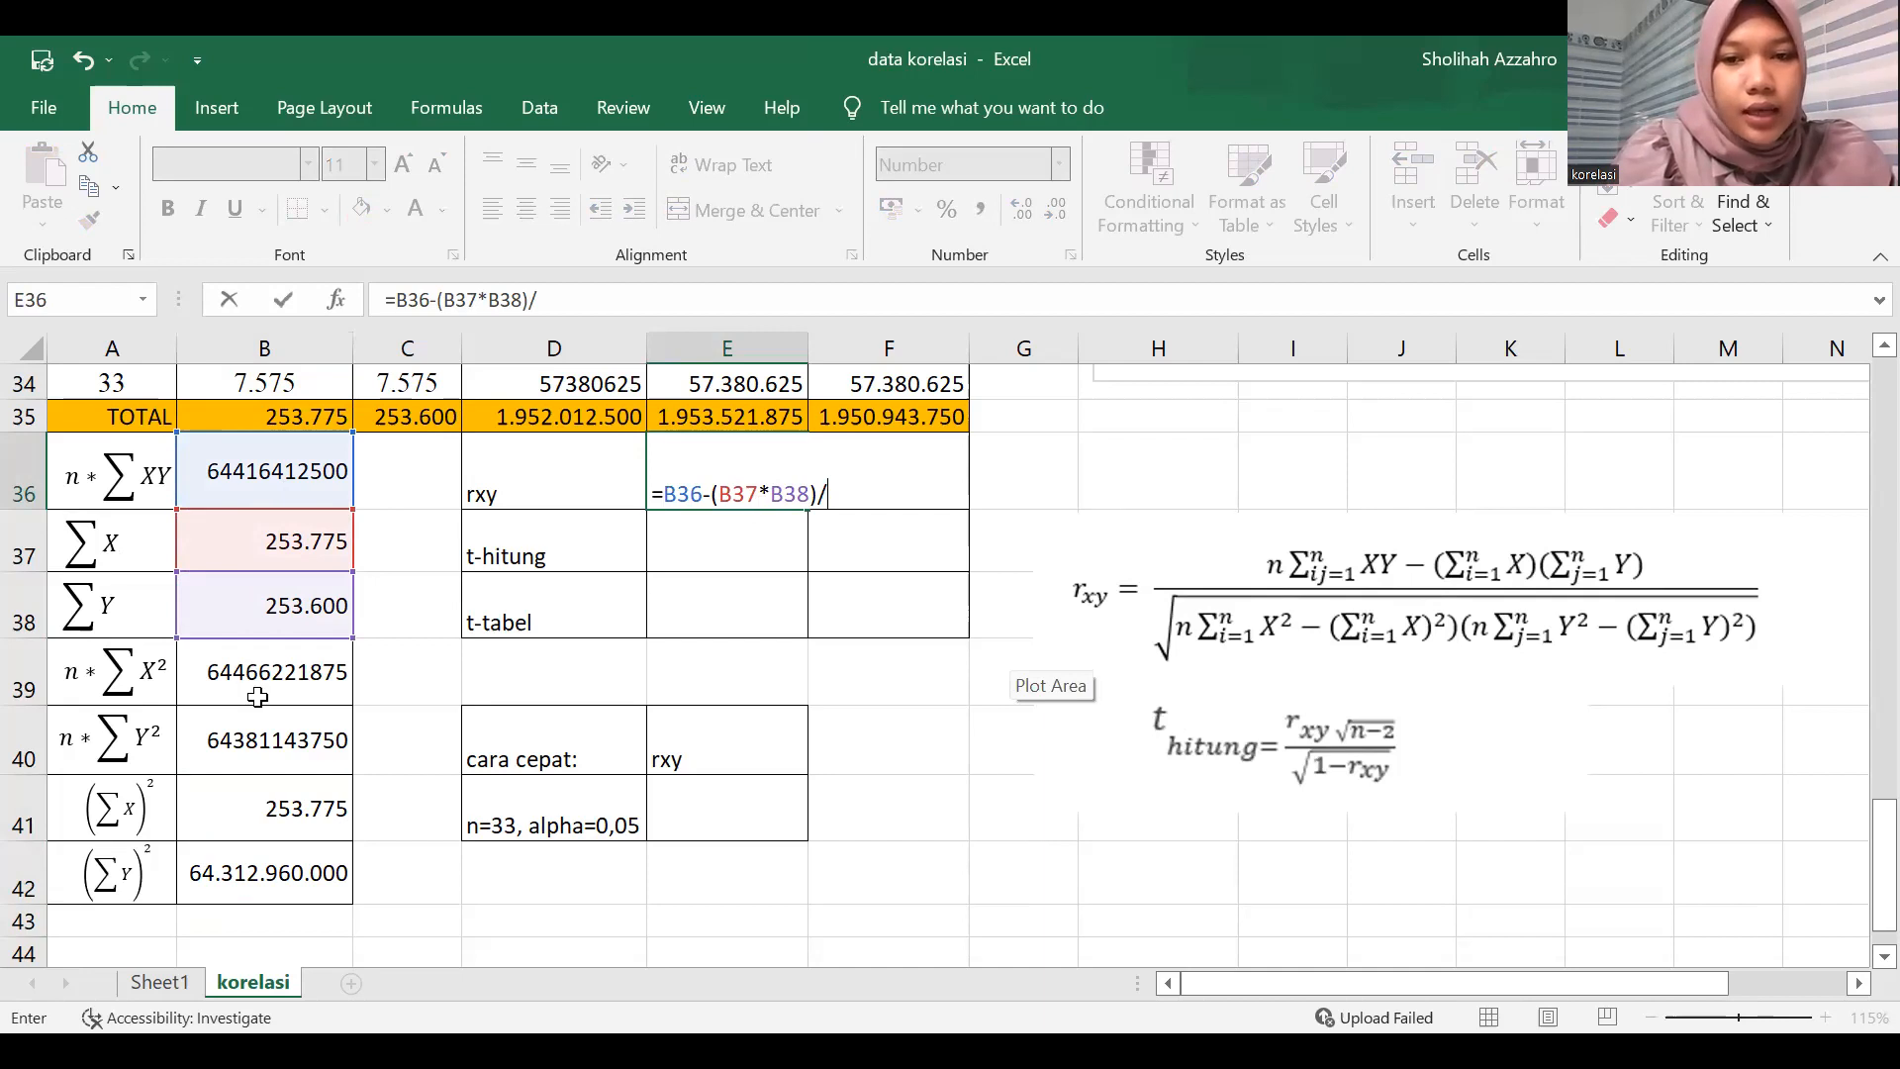
# Add the denominator sqrt(B39-B41)*(B40-B42) to the rxy formula in E36.
pyautogui.write('sqrt(')
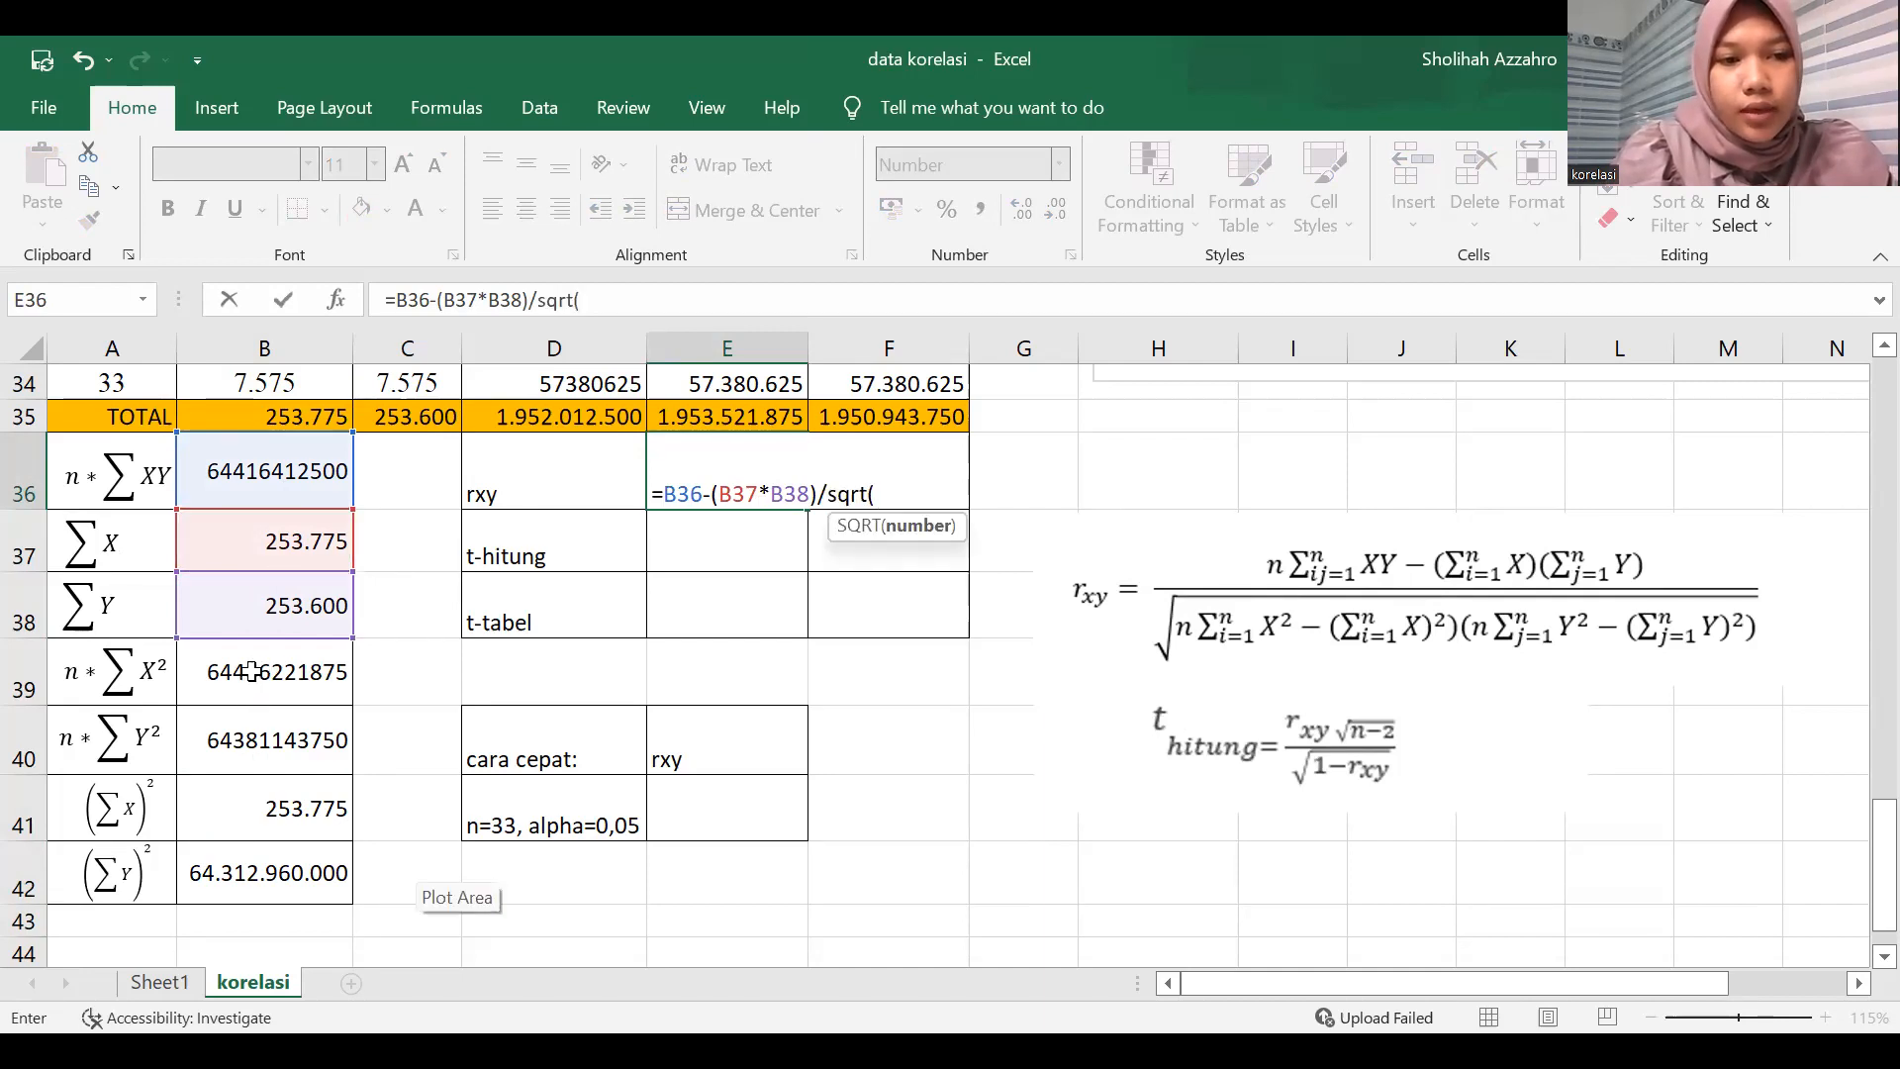
pyautogui.click(297, 673)
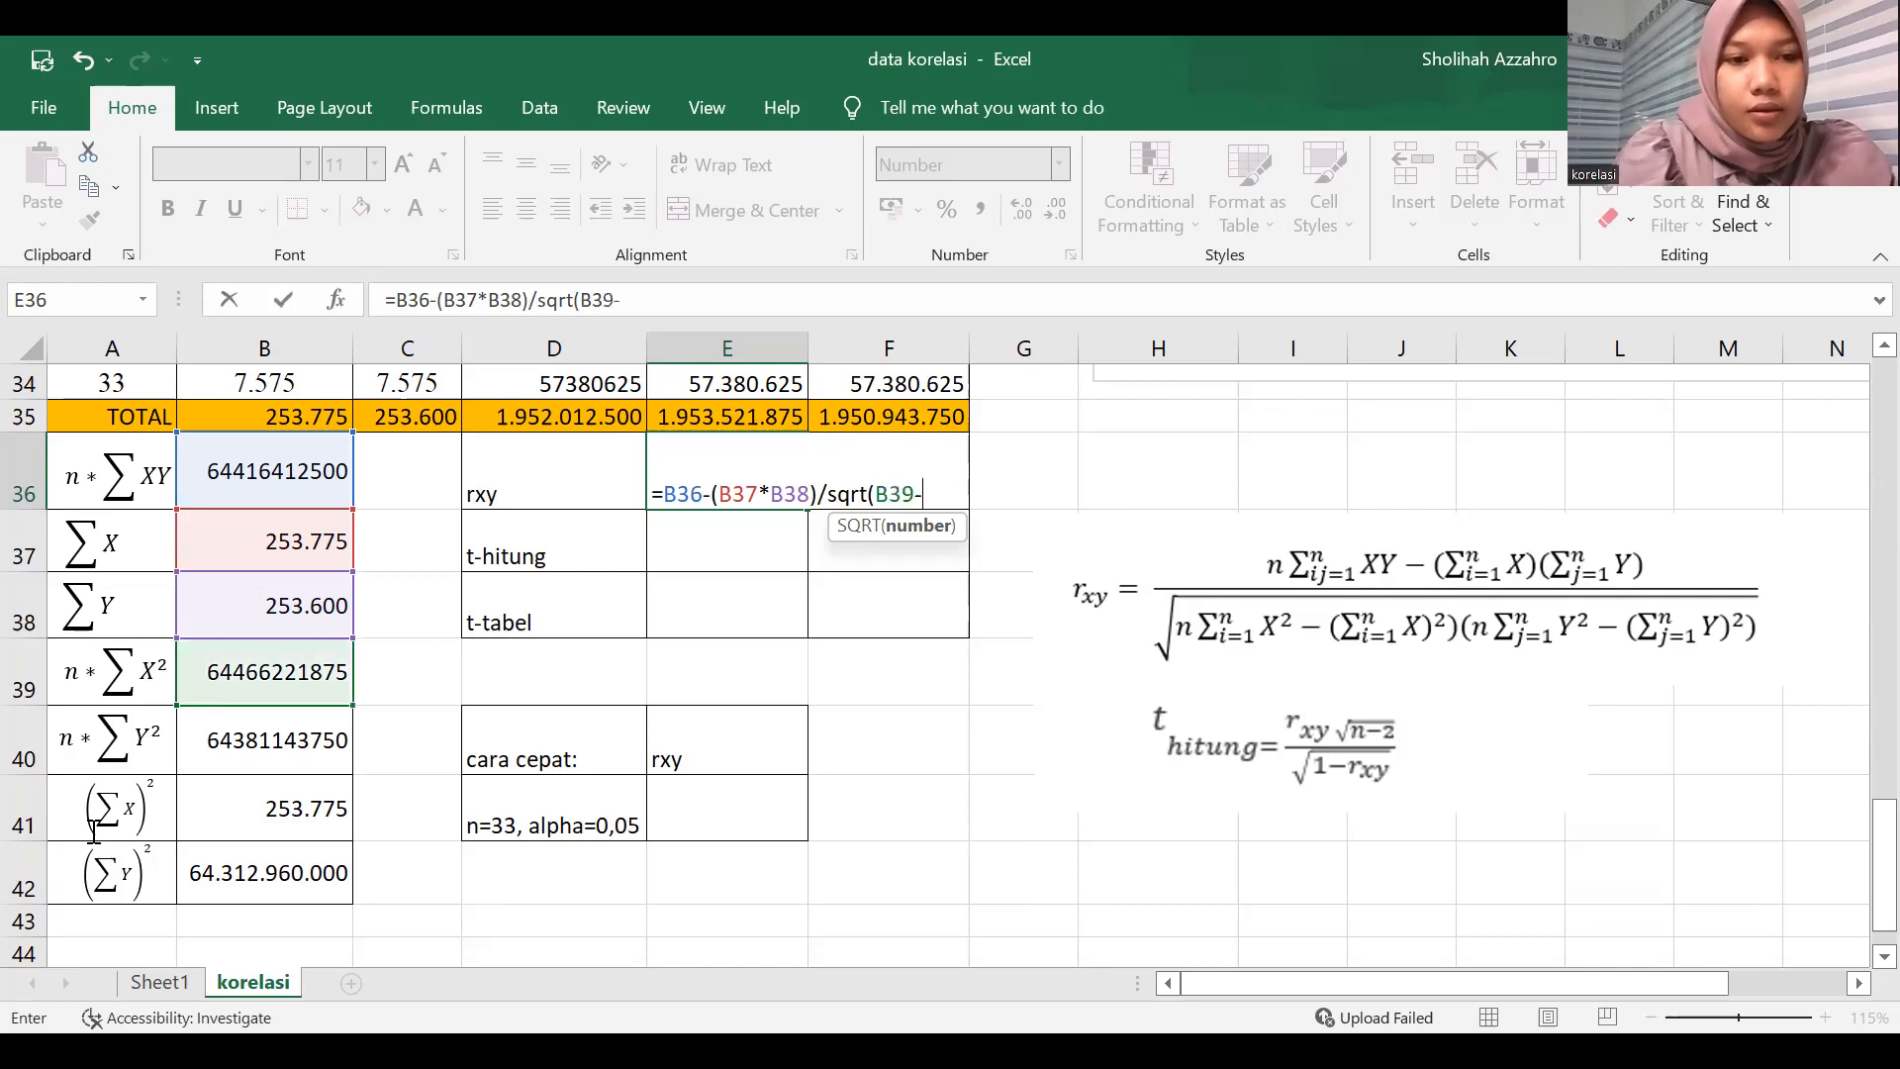
pyautogui.write('-')
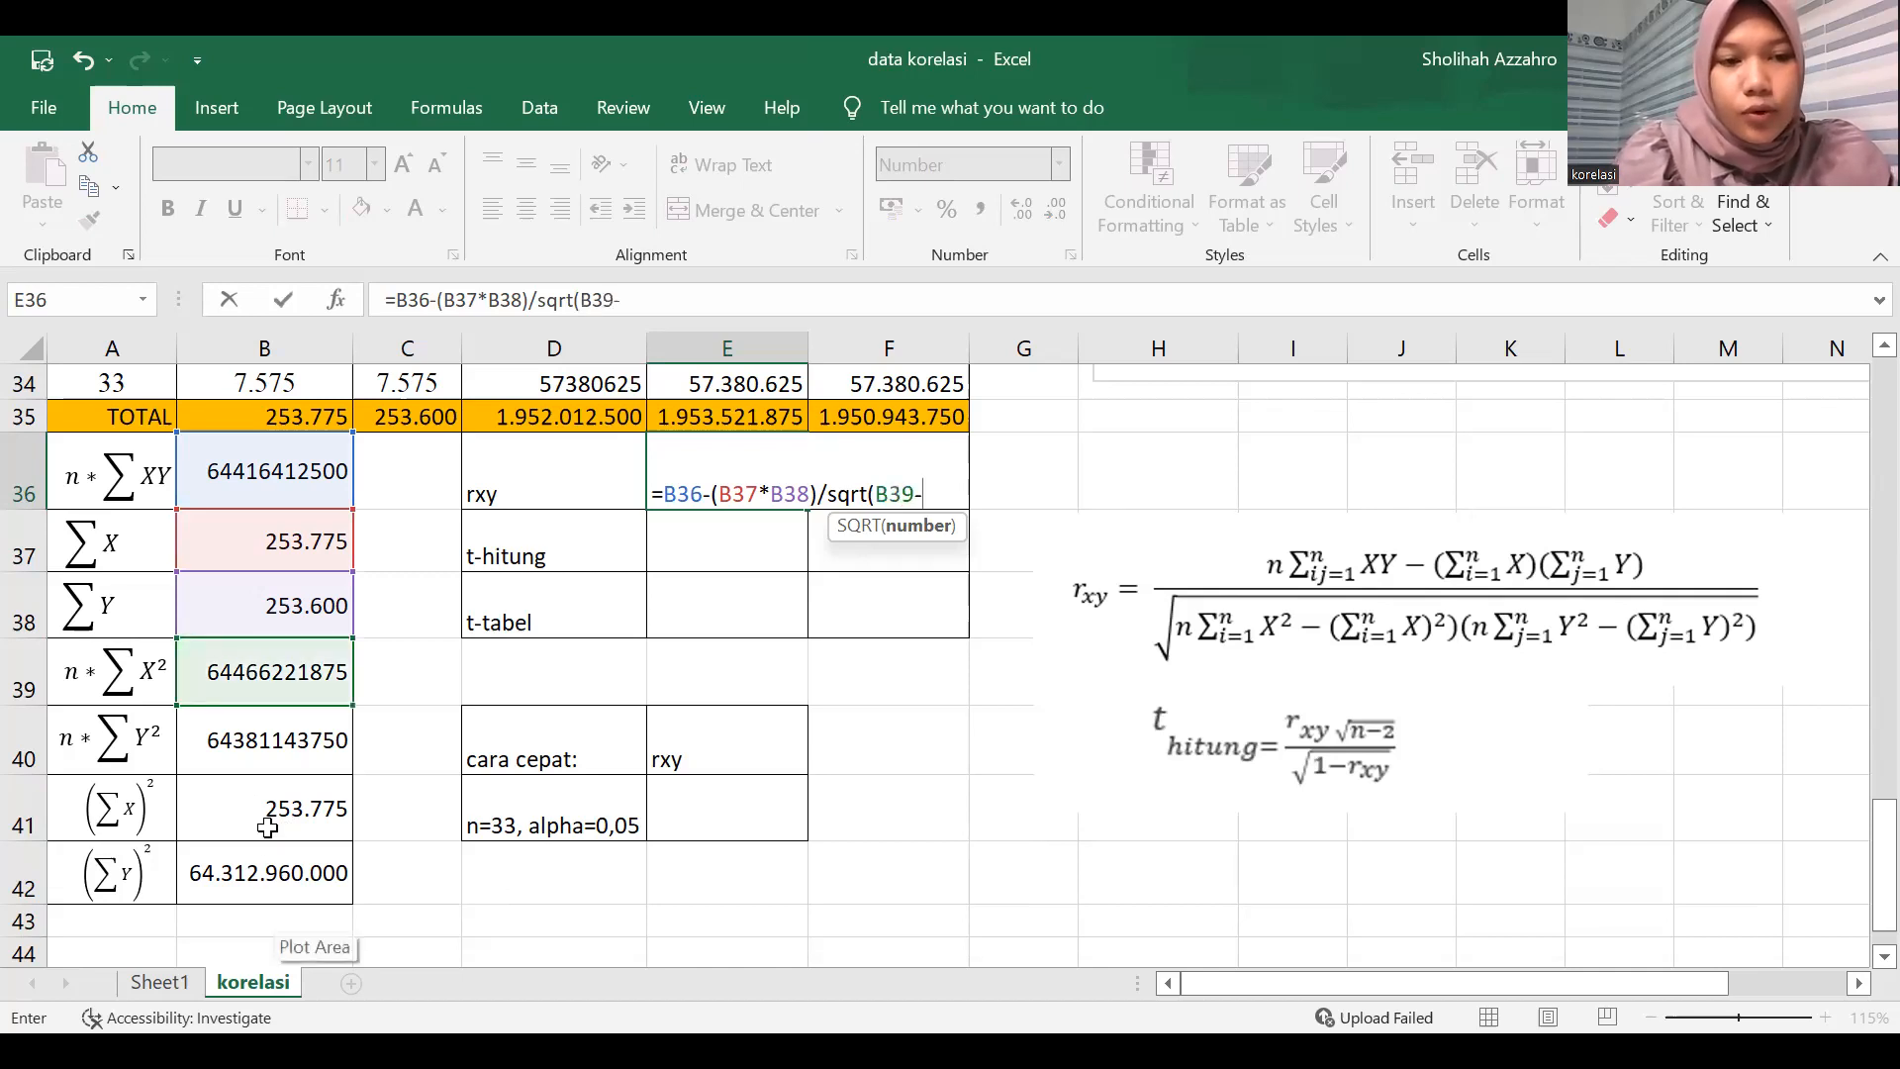
pyautogui.click(268, 828)
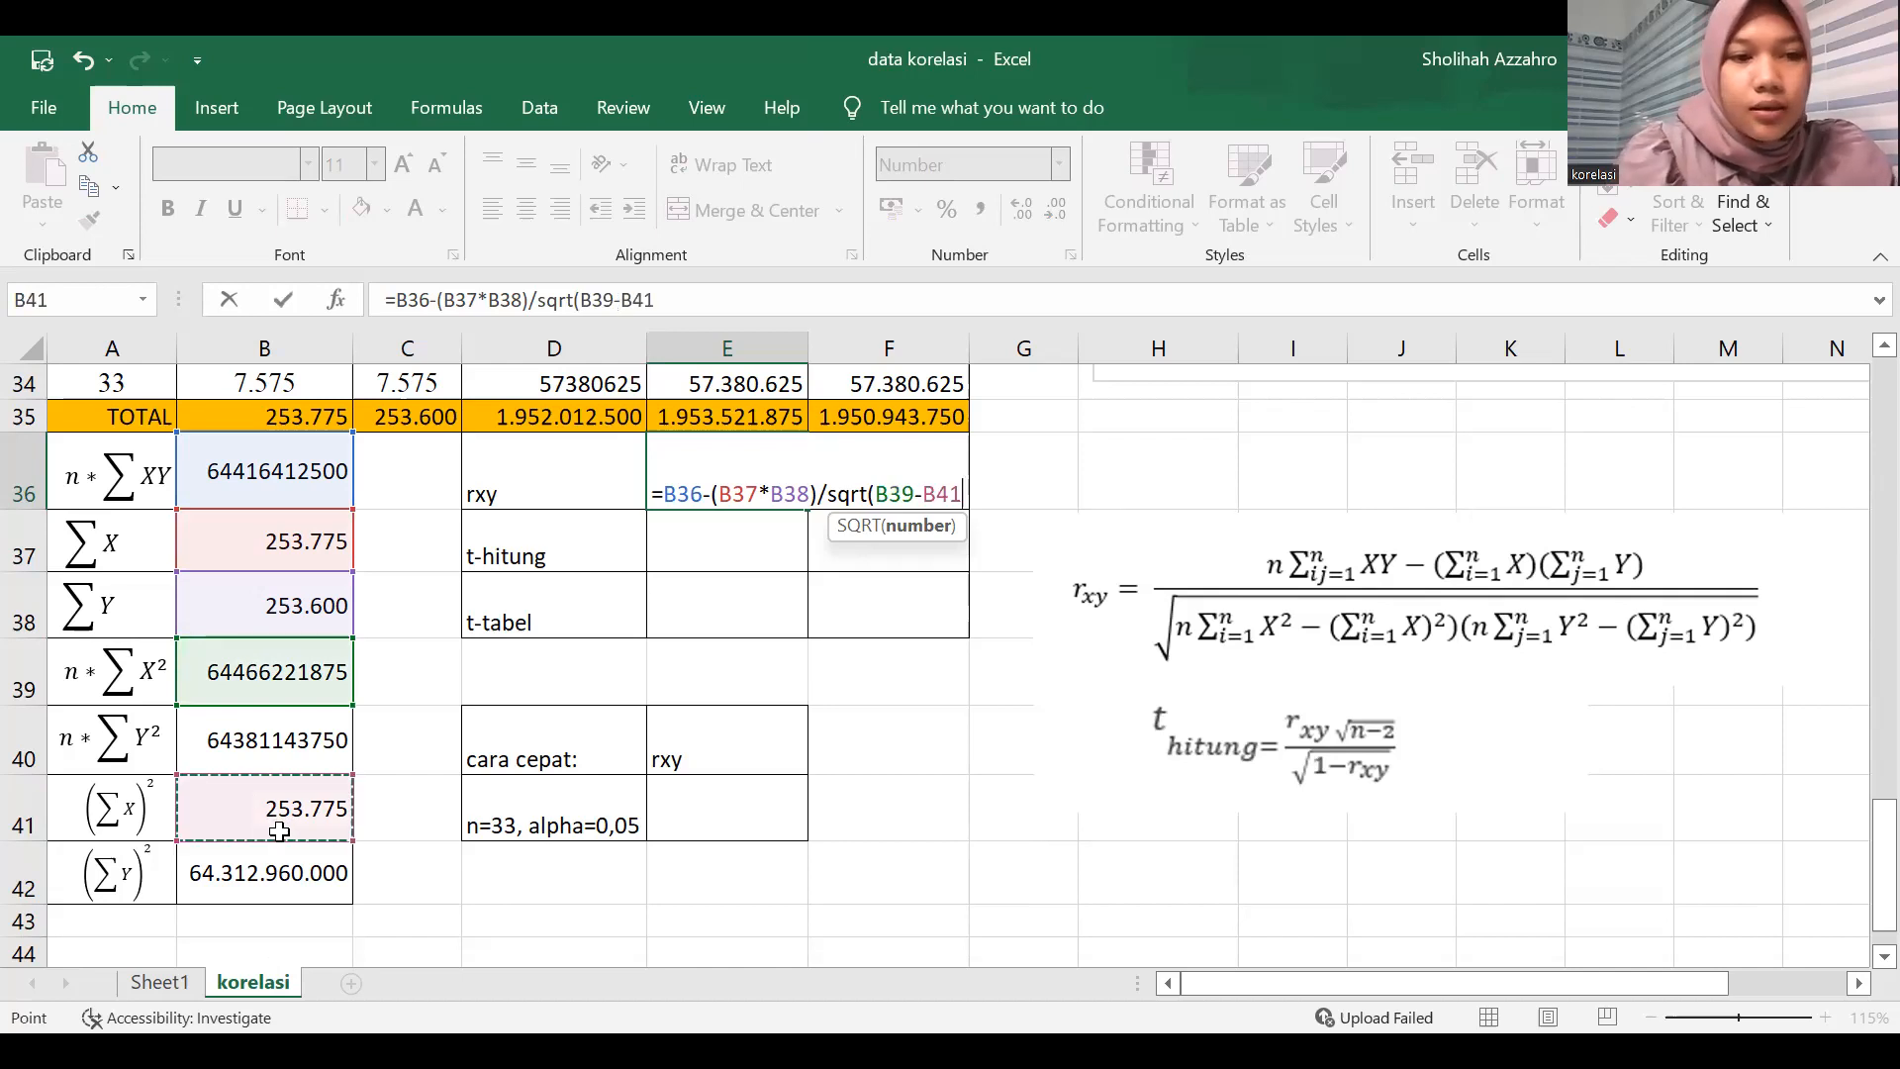
pyautogui.write(')*')
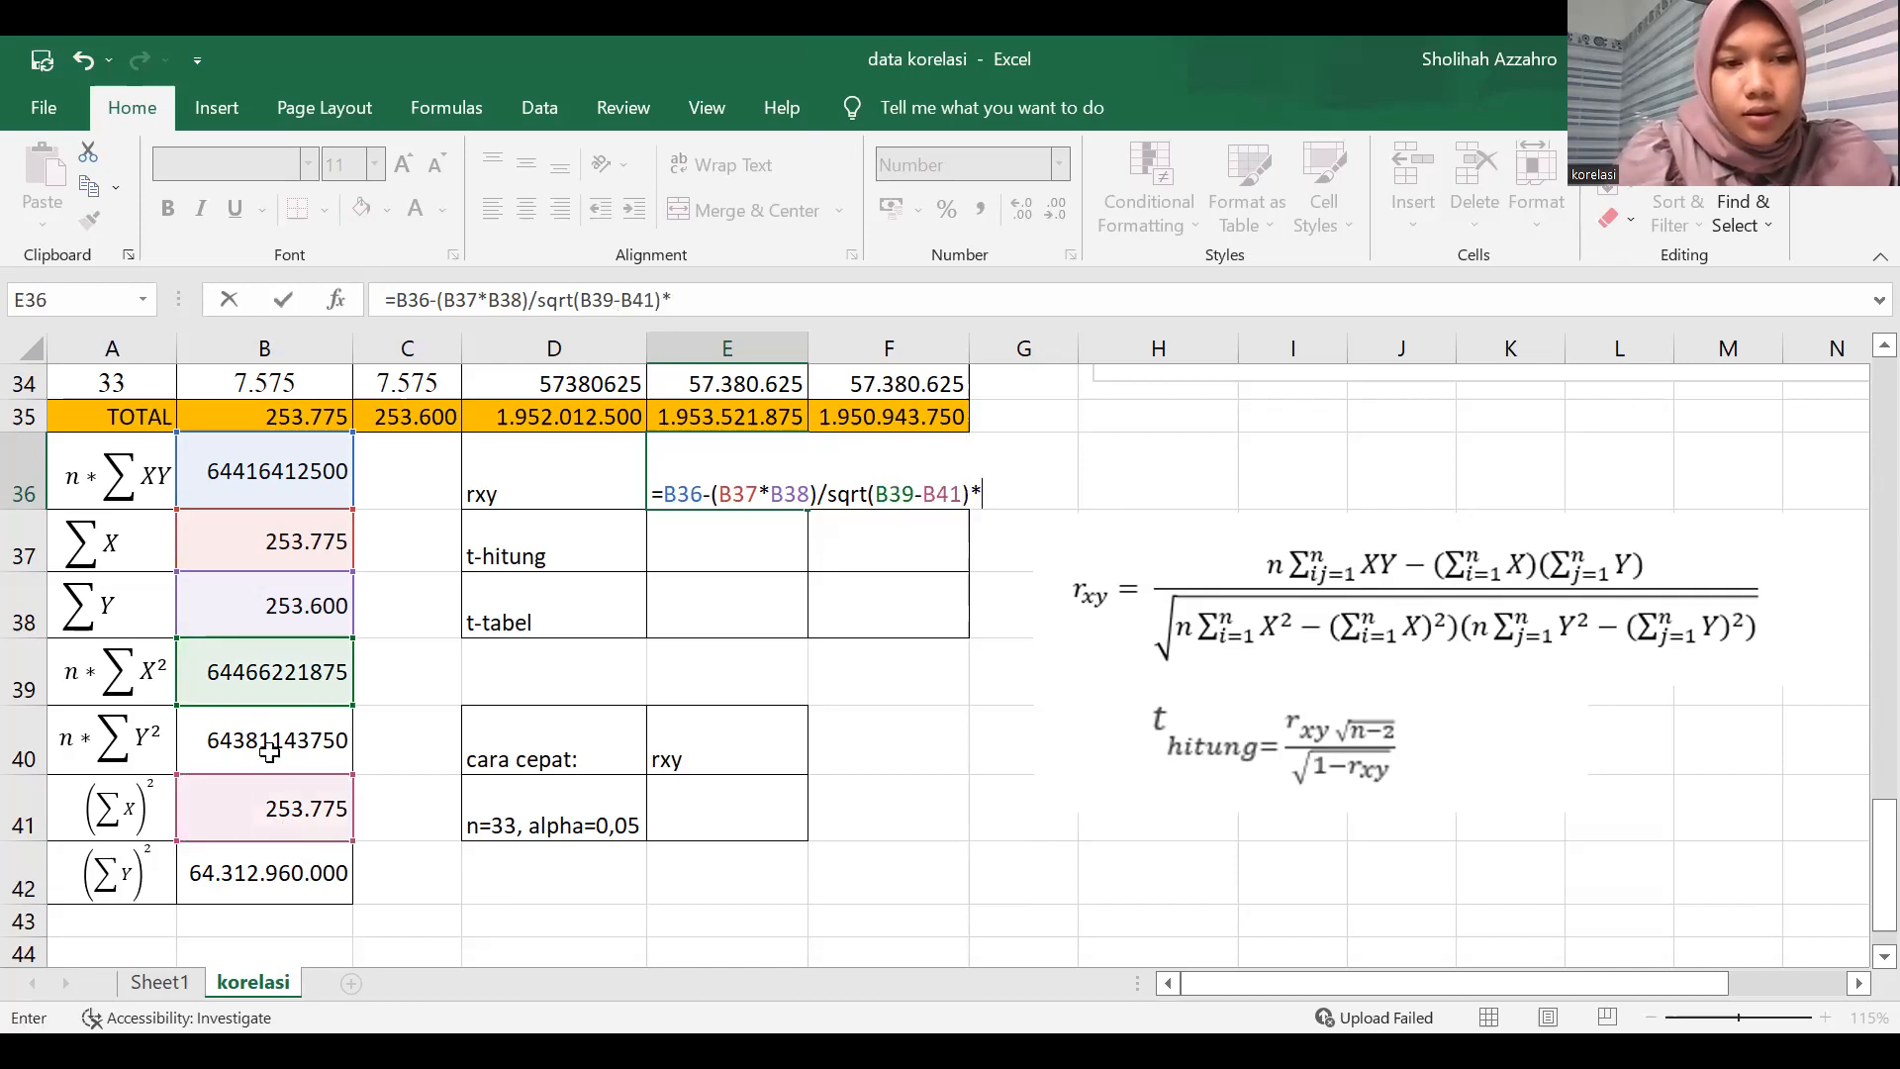
pyautogui.write('(')
pyautogui.click(287, 757)
pyautogui.write('-')
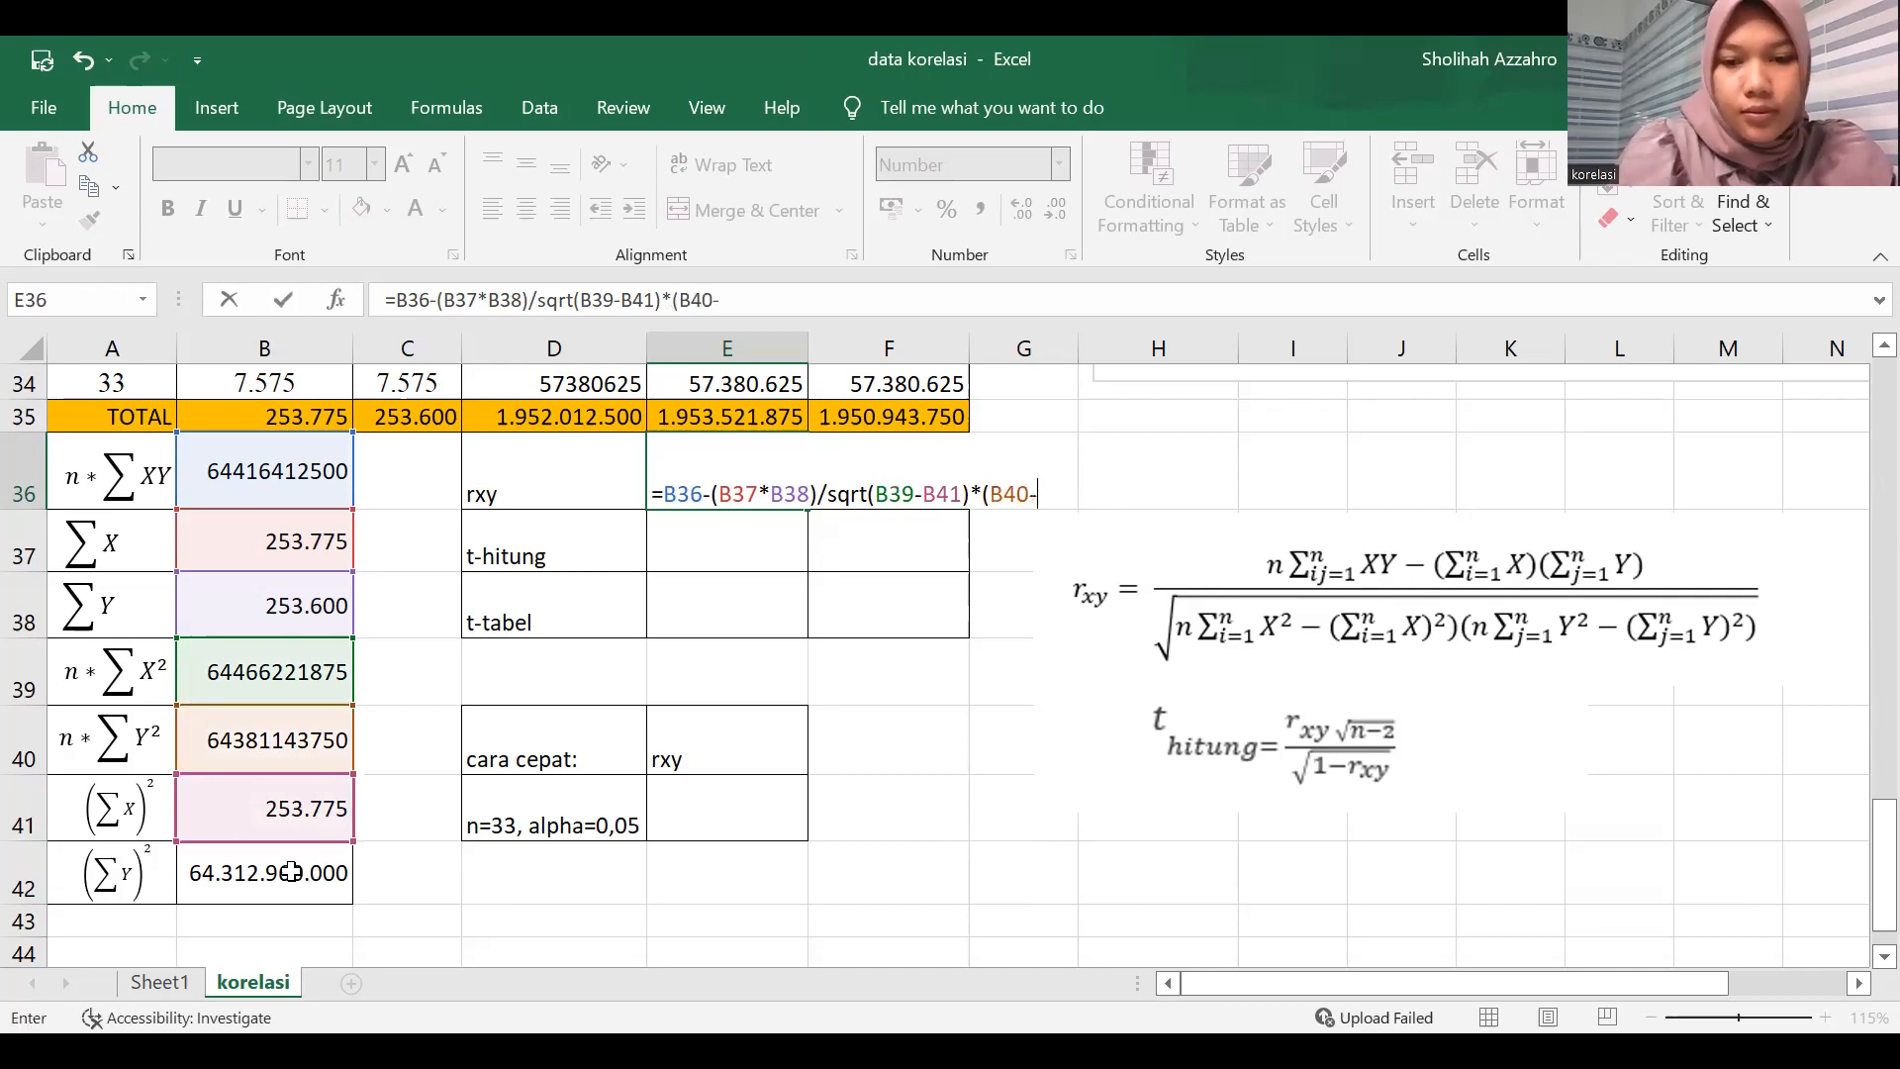
pyautogui.click(290, 872)
pyautogui.write(')')
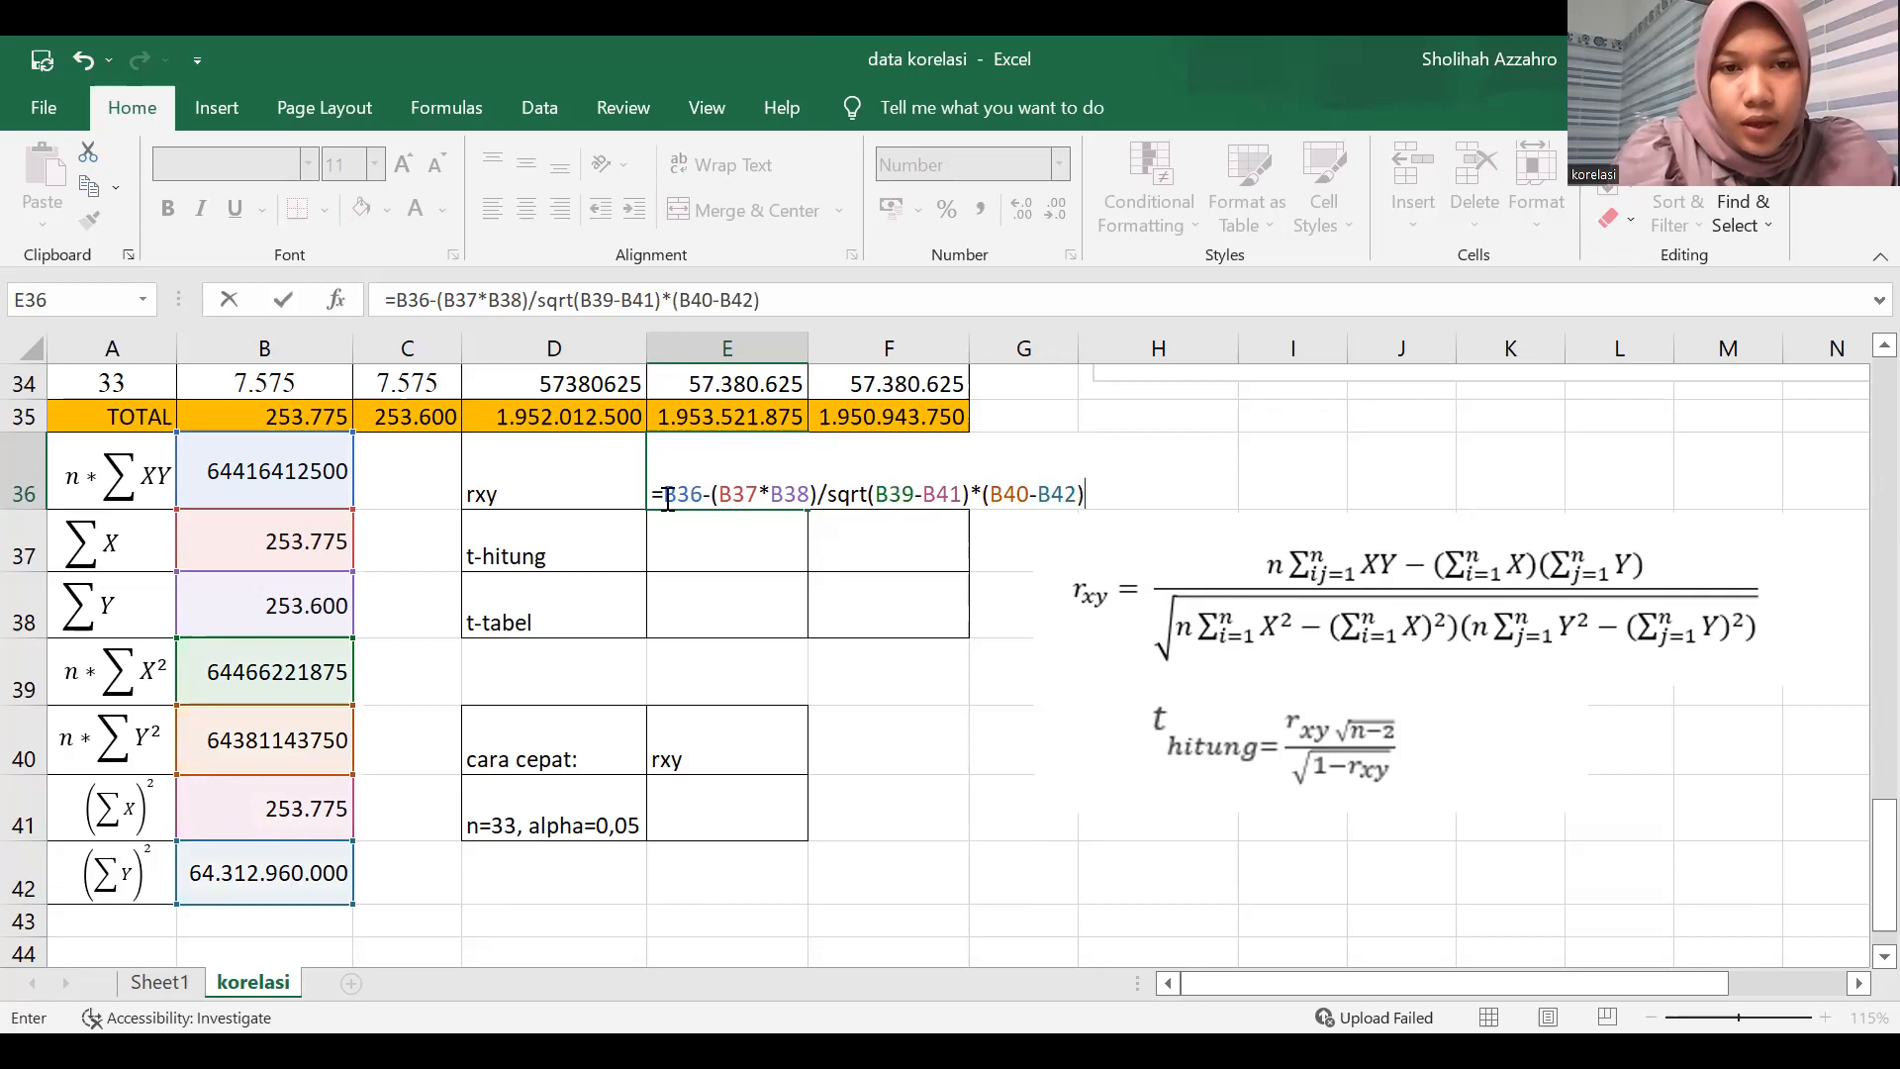
# Correct the parentheses around the numerator and root in E36, entering =(B36-(B37*B38))/SQRT((B39-B41)*(B40-B42)).
pyautogui.click(667, 495)
pyautogui.write('(')
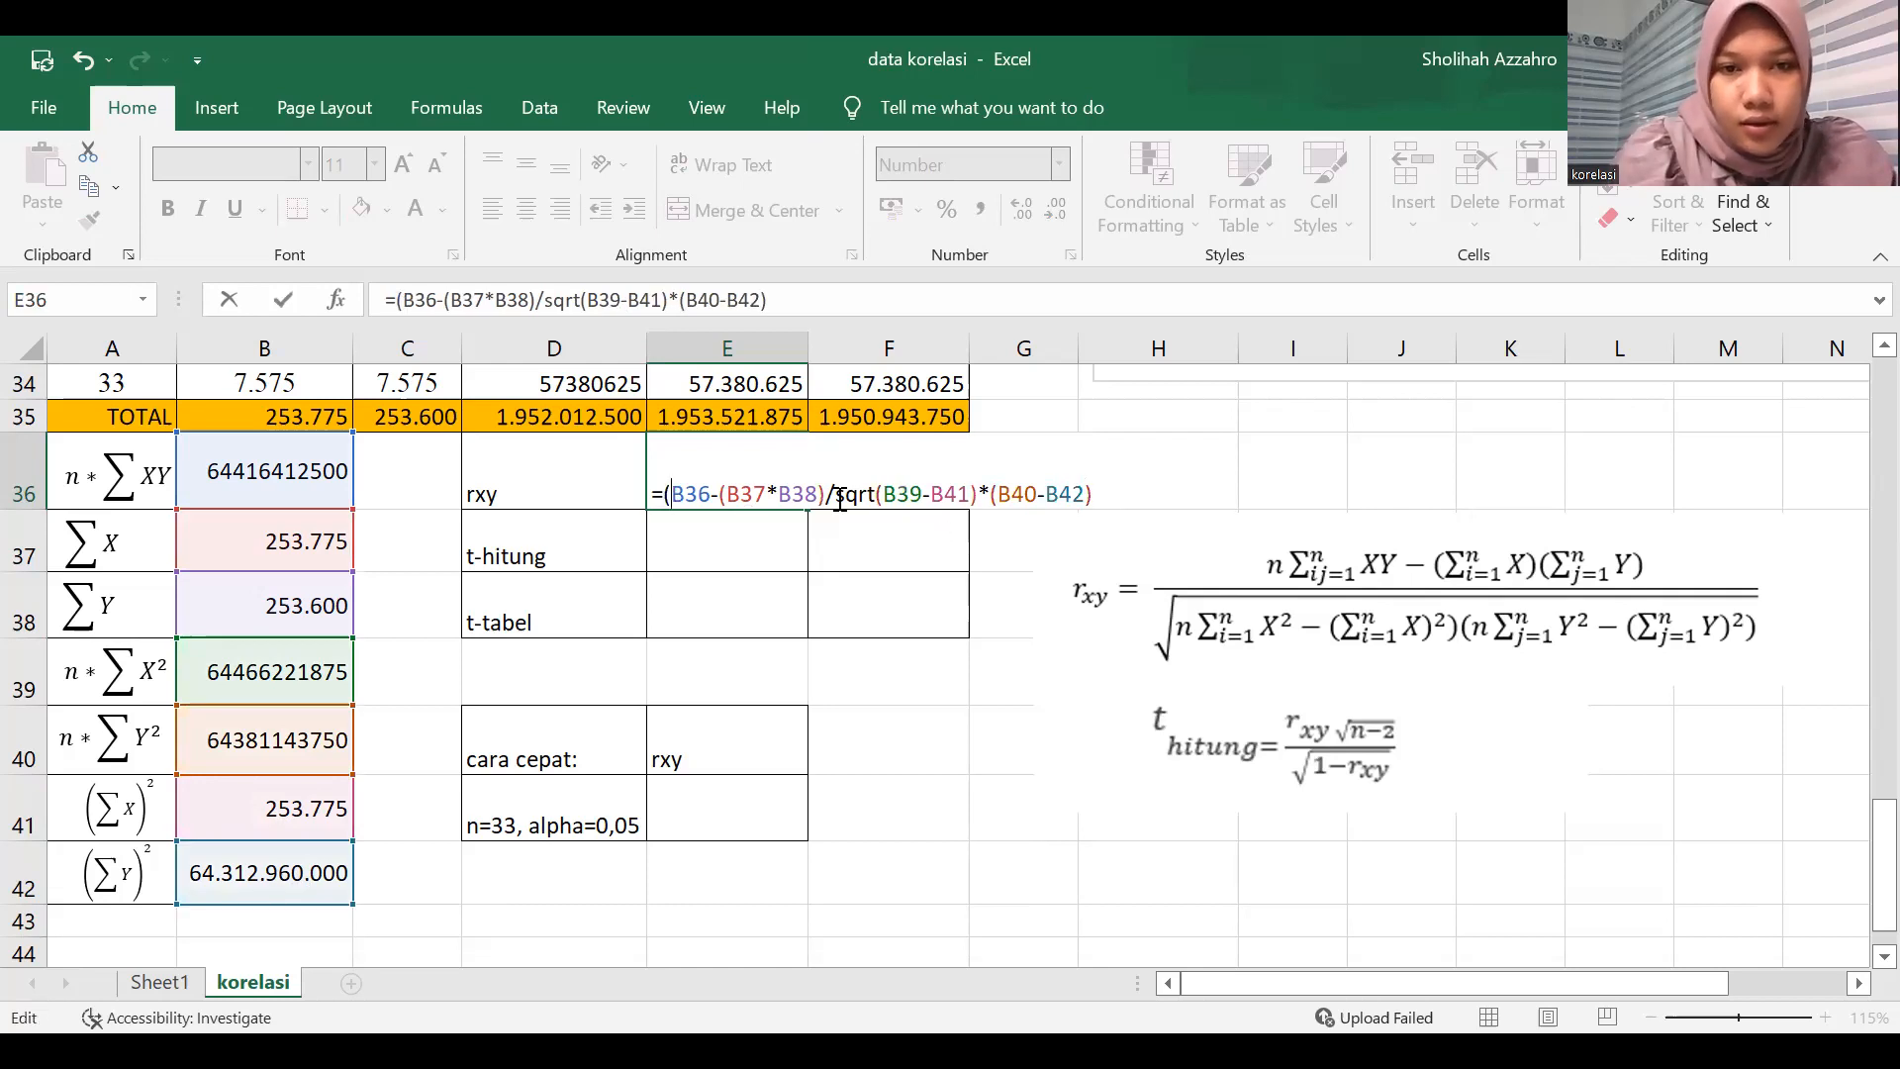
pyautogui.click(830, 495)
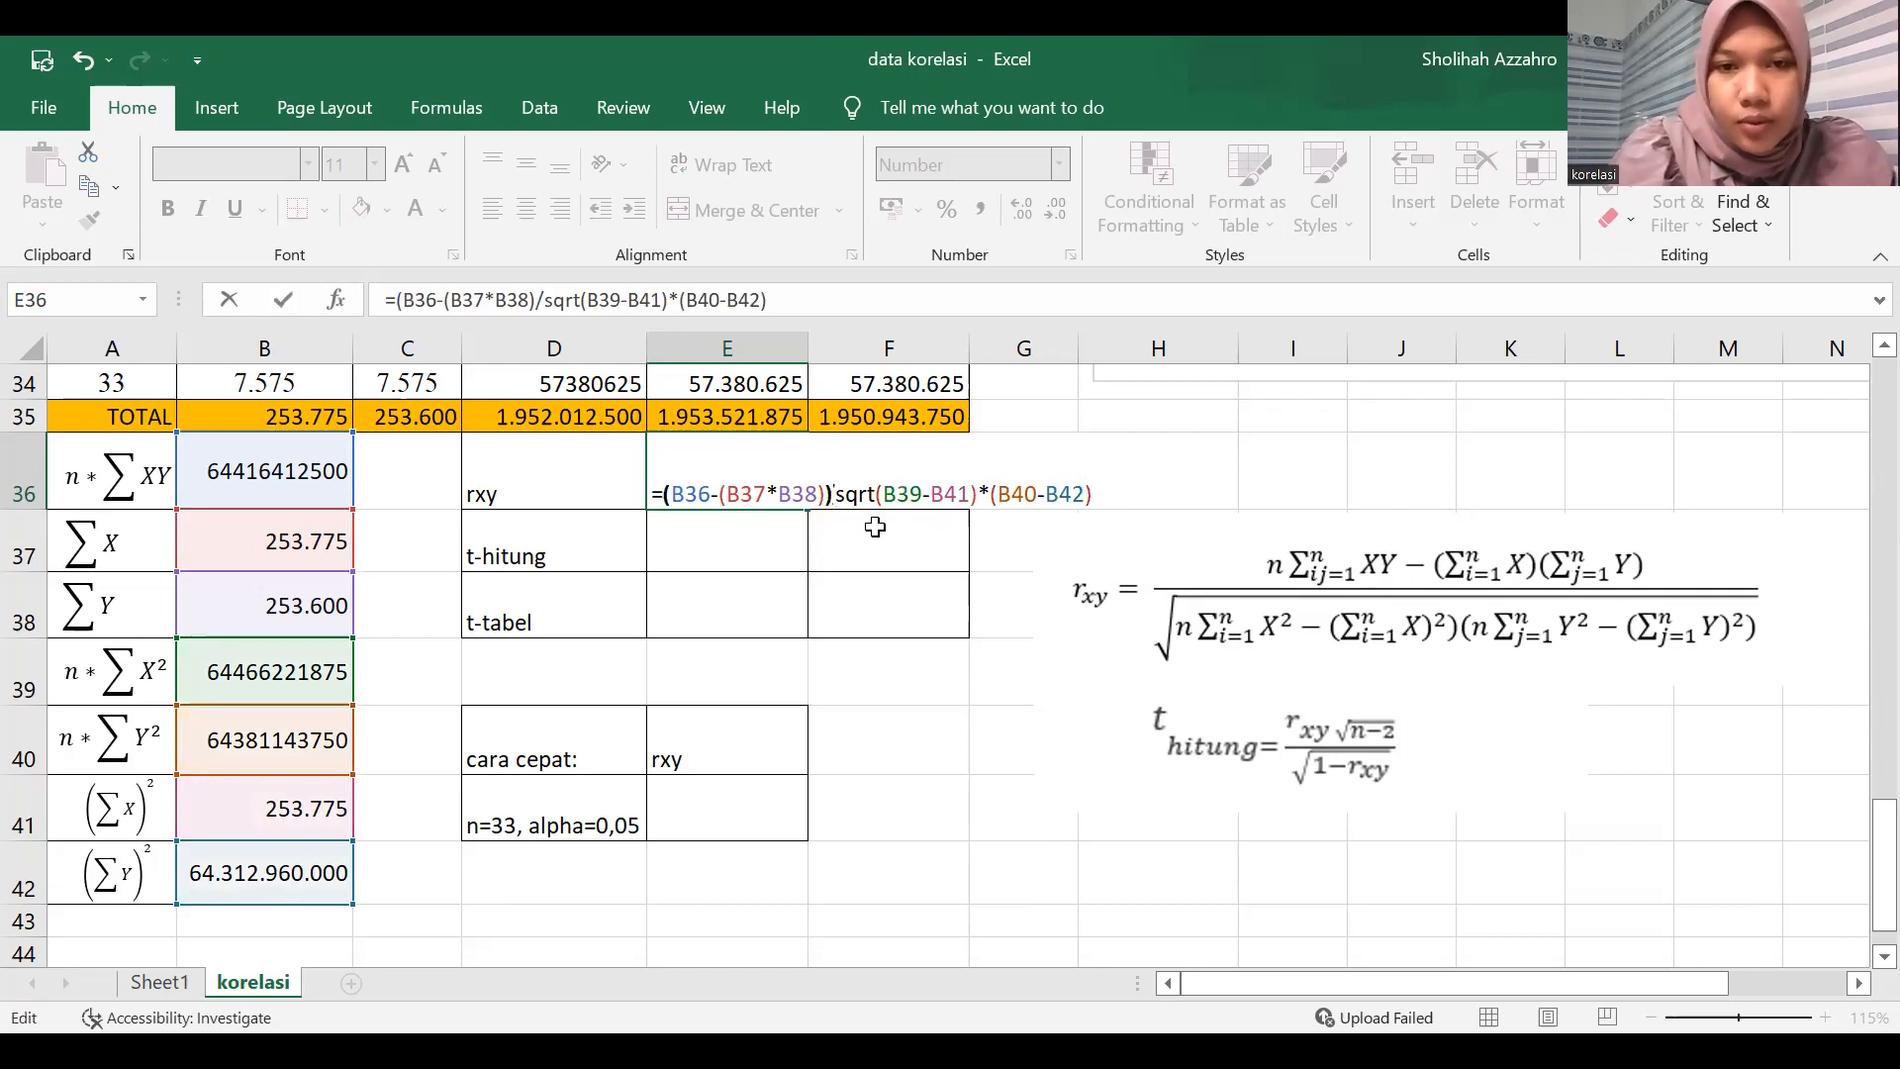
pyautogui.write(')')
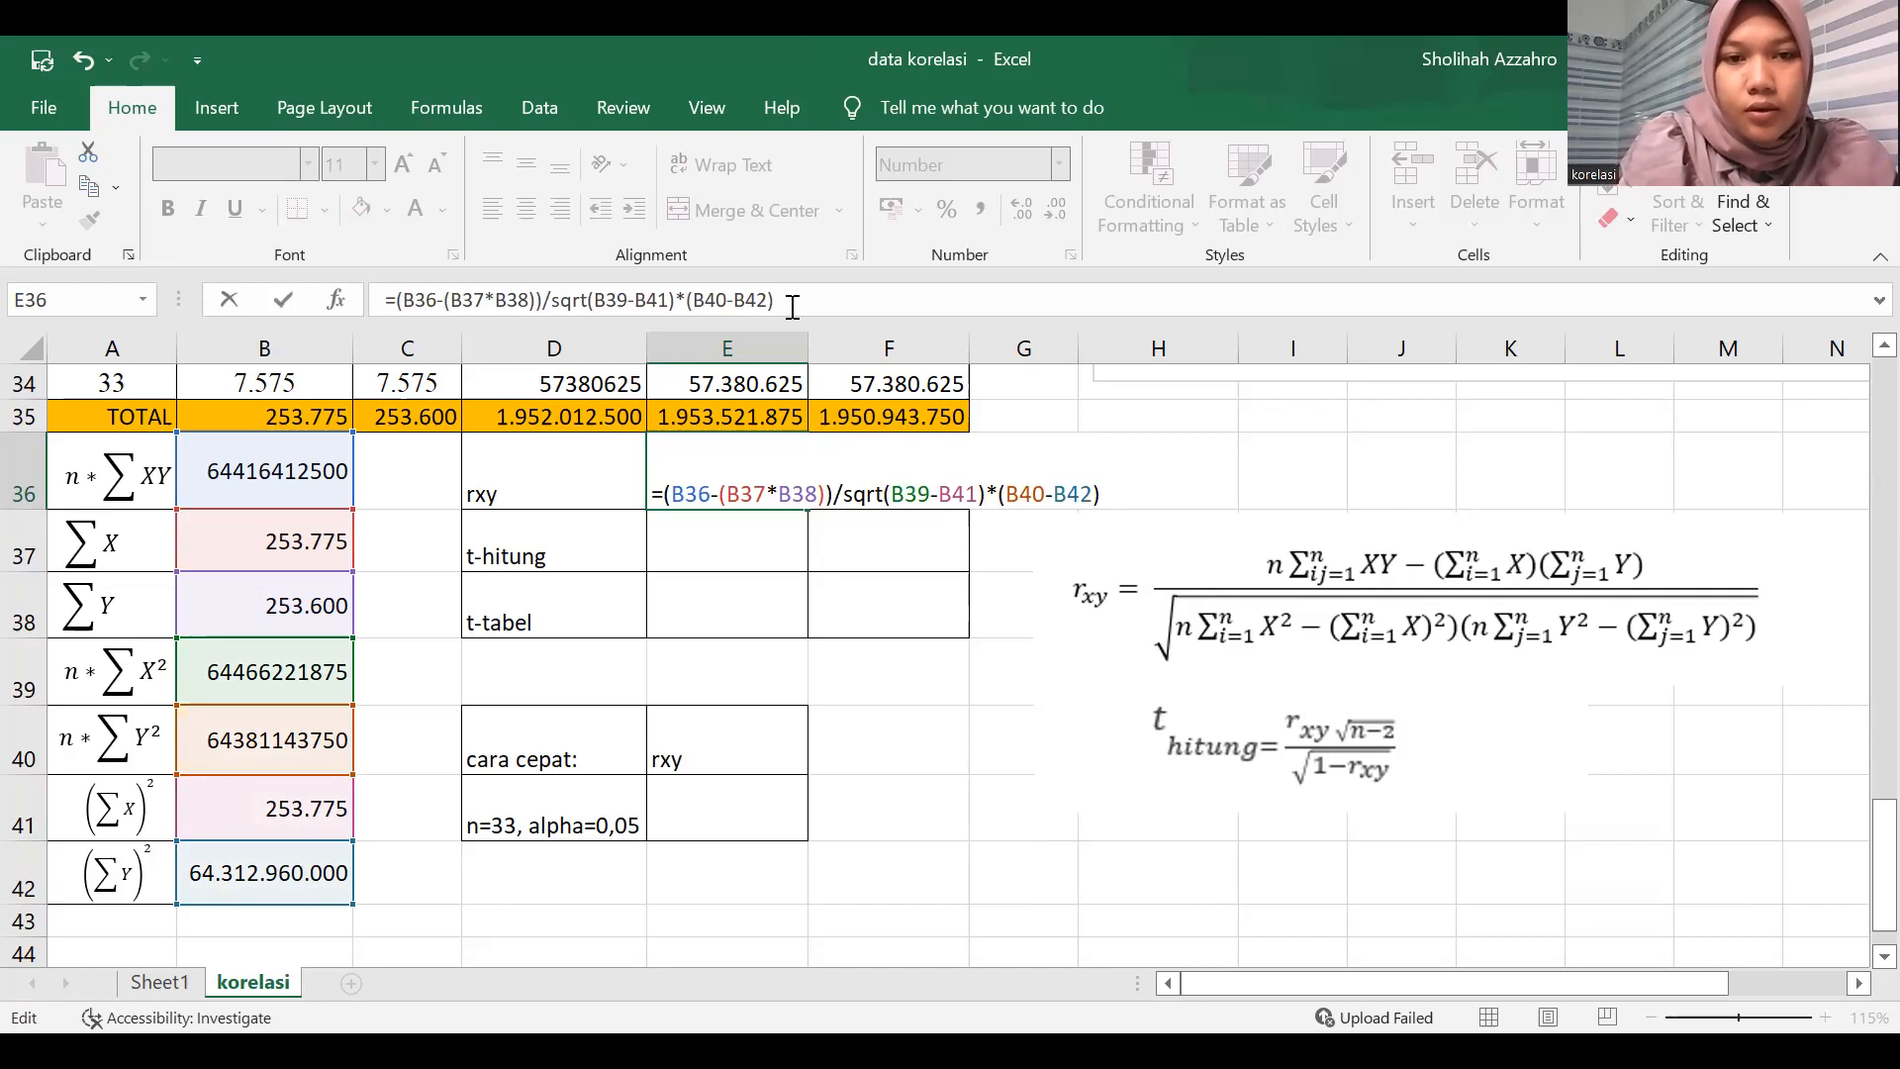
pyautogui.press('Return')
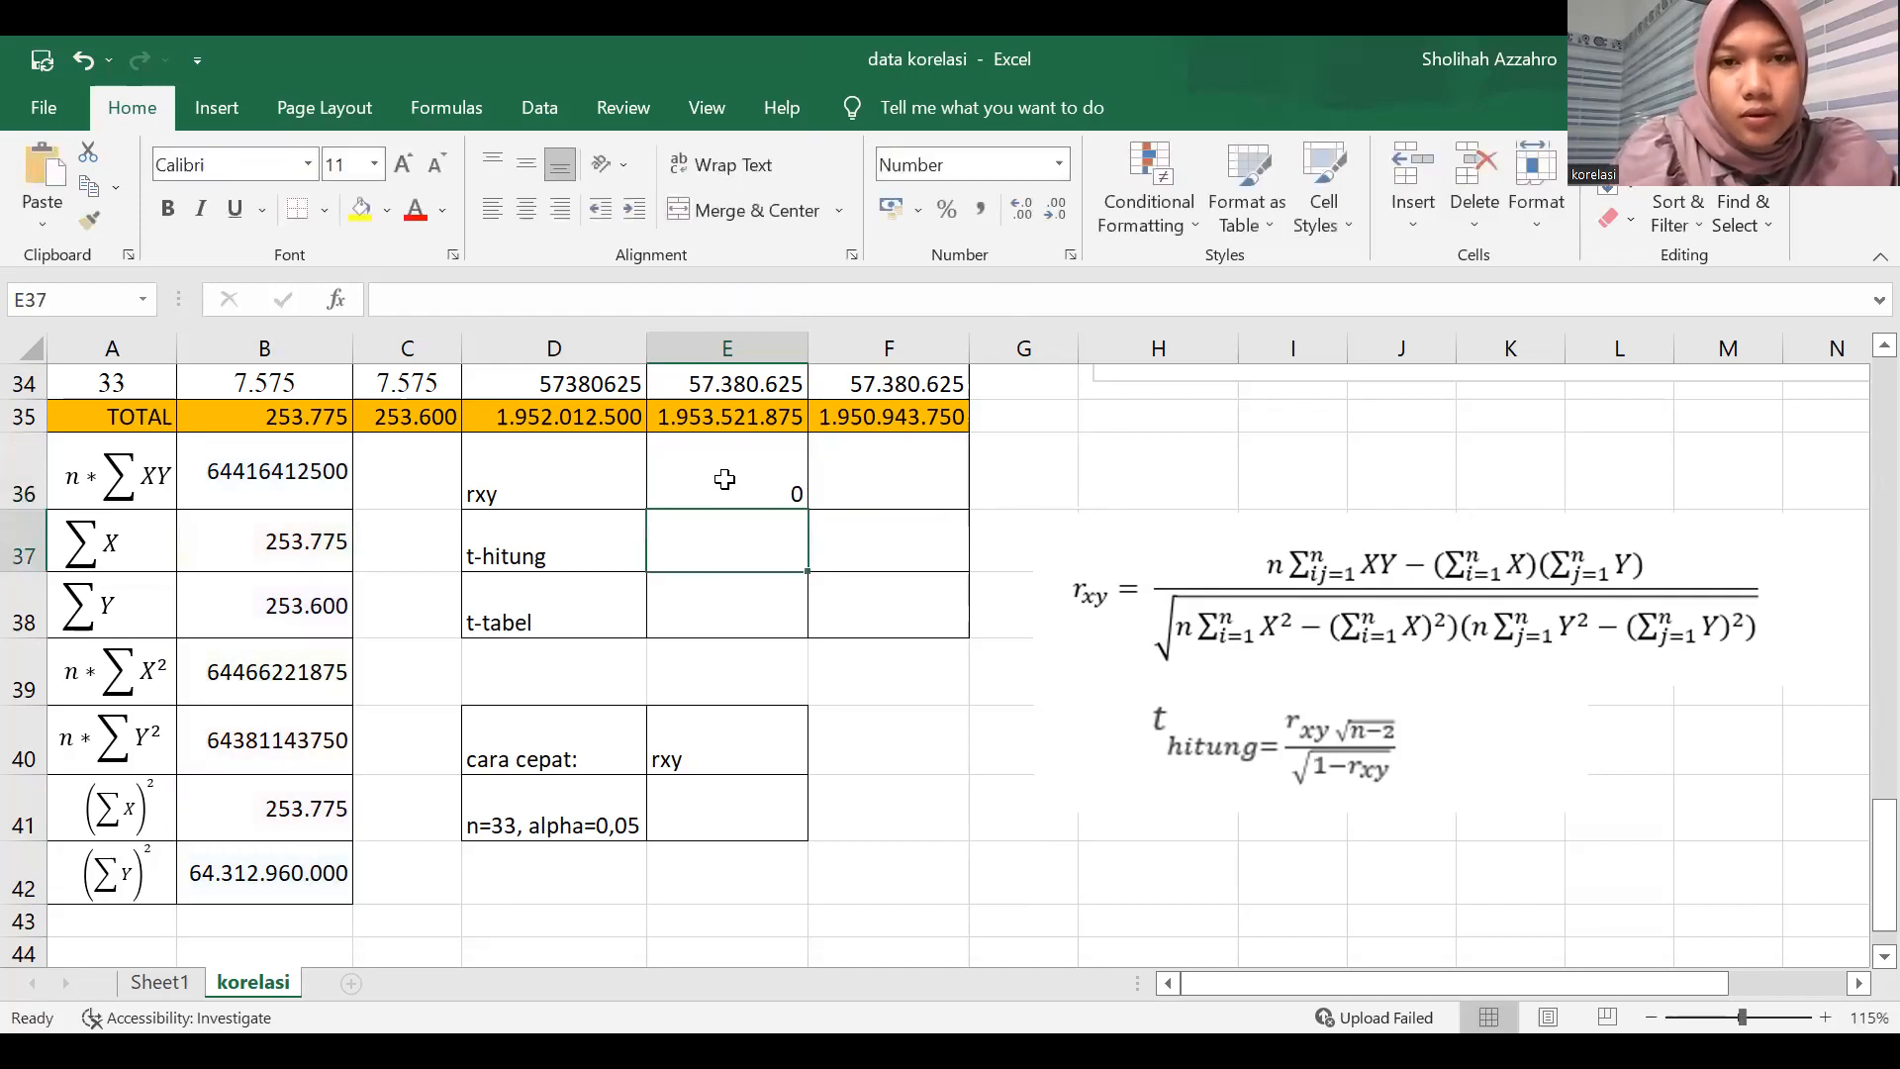
# Increase the decimals of the rxy result in E36 to eight places.
pyautogui.click(726, 479)
pyautogui.click(1021, 214)
pyautogui.click(1019, 215)
pyautogui.click(1020, 216)
pyautogui.click(1020, 216)
pyautogui.click(1015, 214)
pyautogui.click(1016, 213)
pyautogui.click(1015, 214)
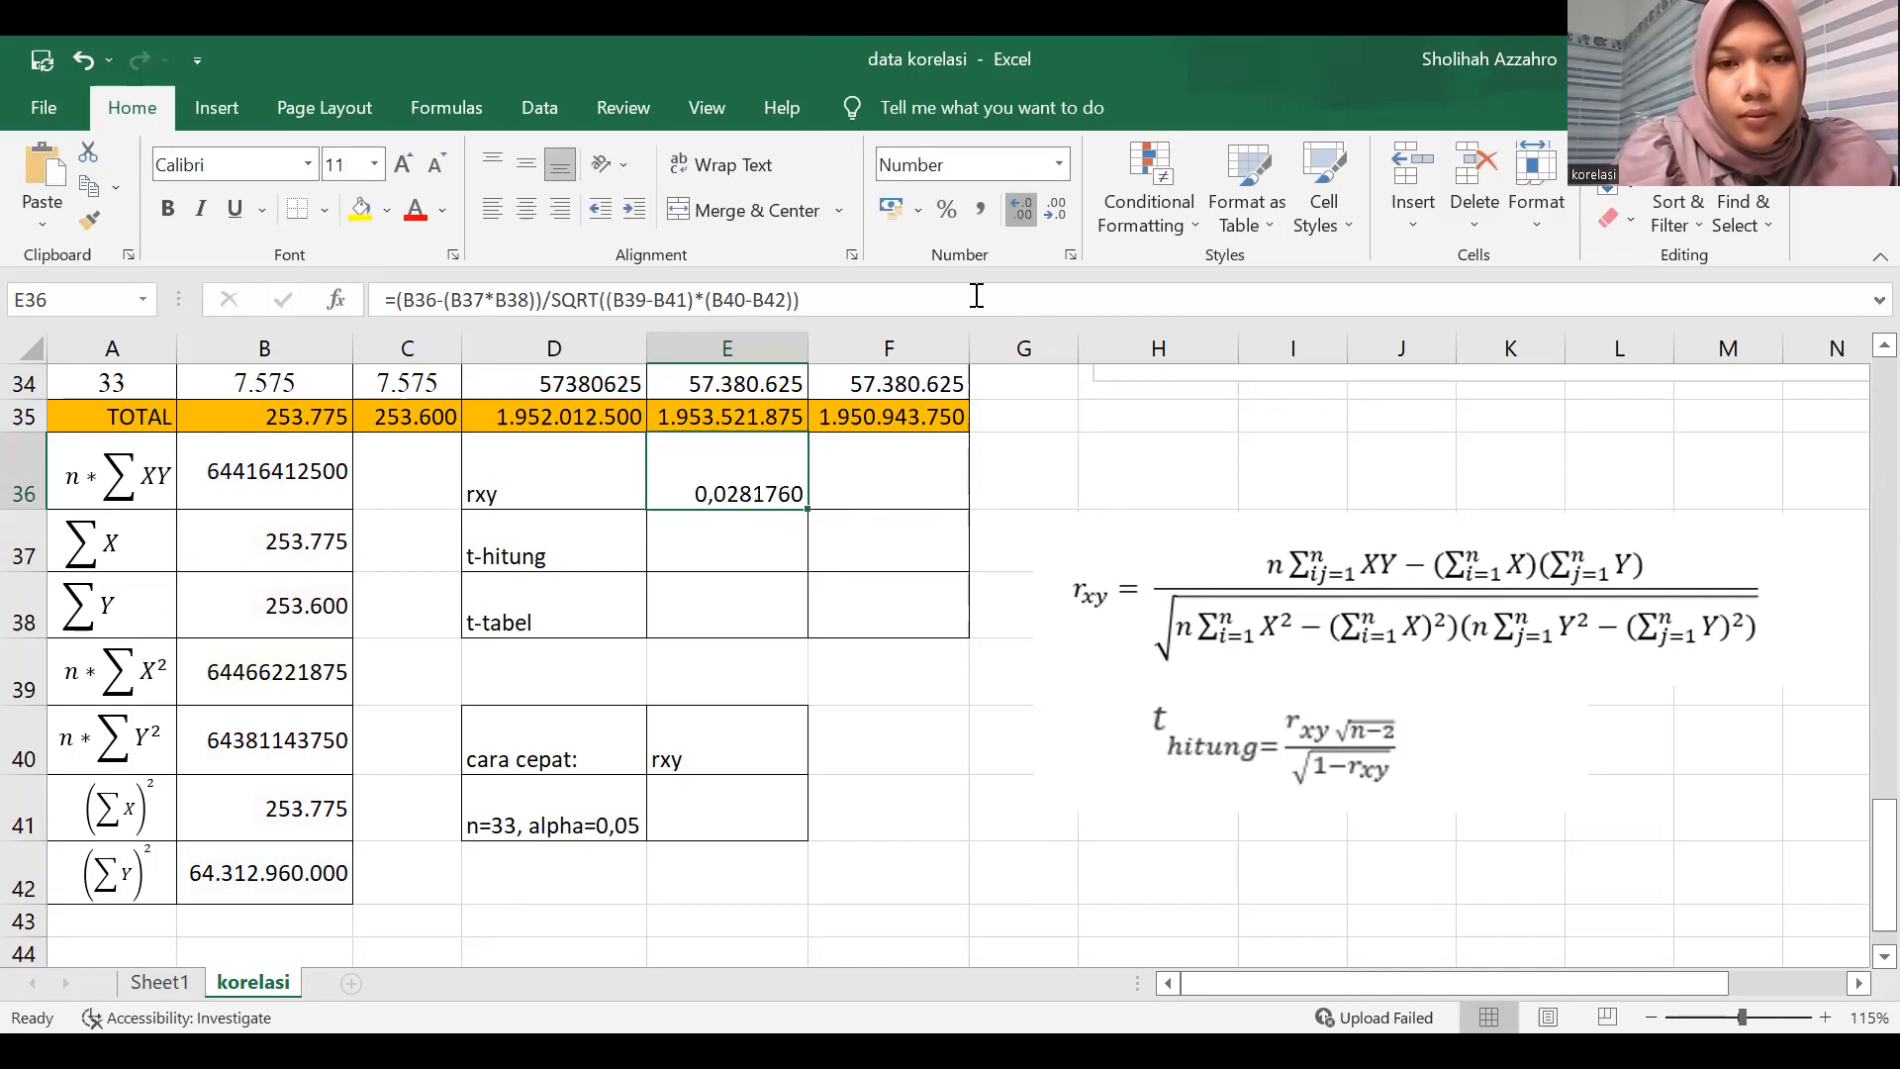
pyautogui.click(1016, 214)
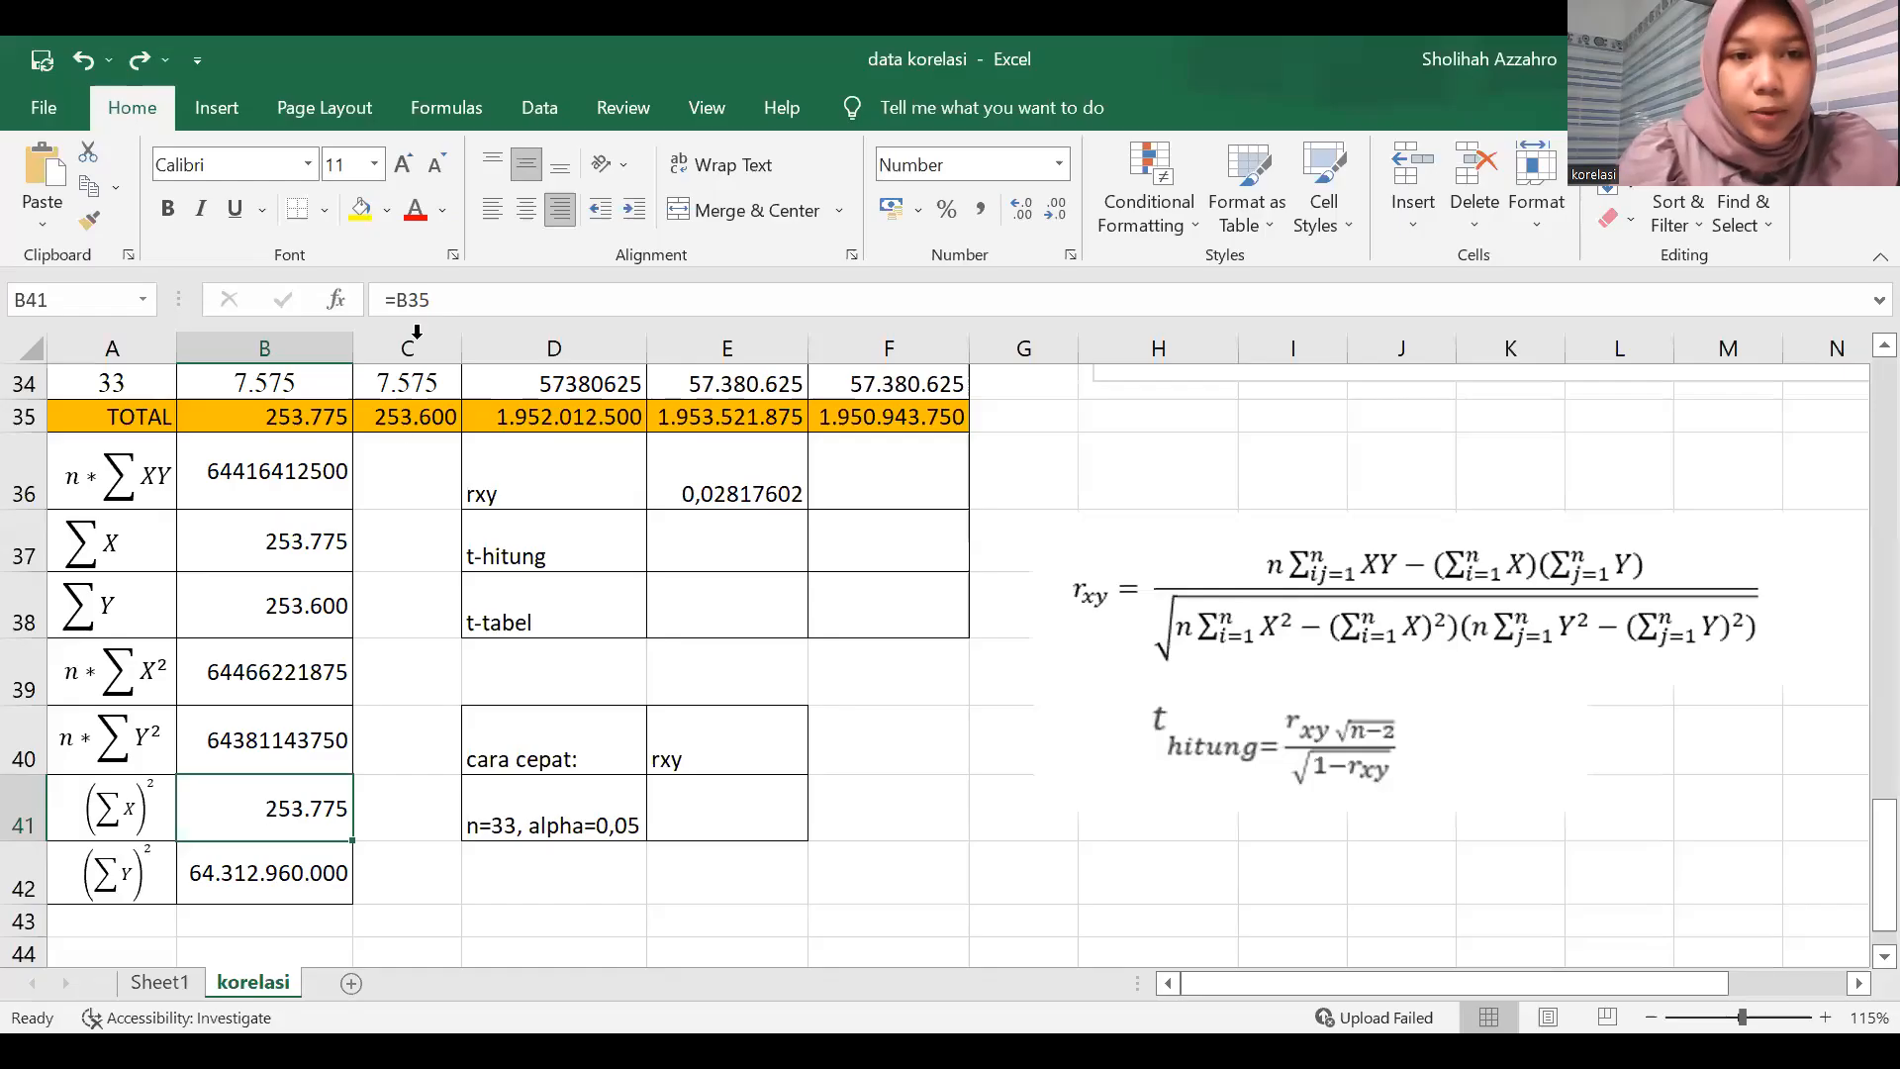
# Correct the (ΣX)² formula in B41 to =B35^2 and check the rxy result in E36.
pyautogui.click(454, 289)
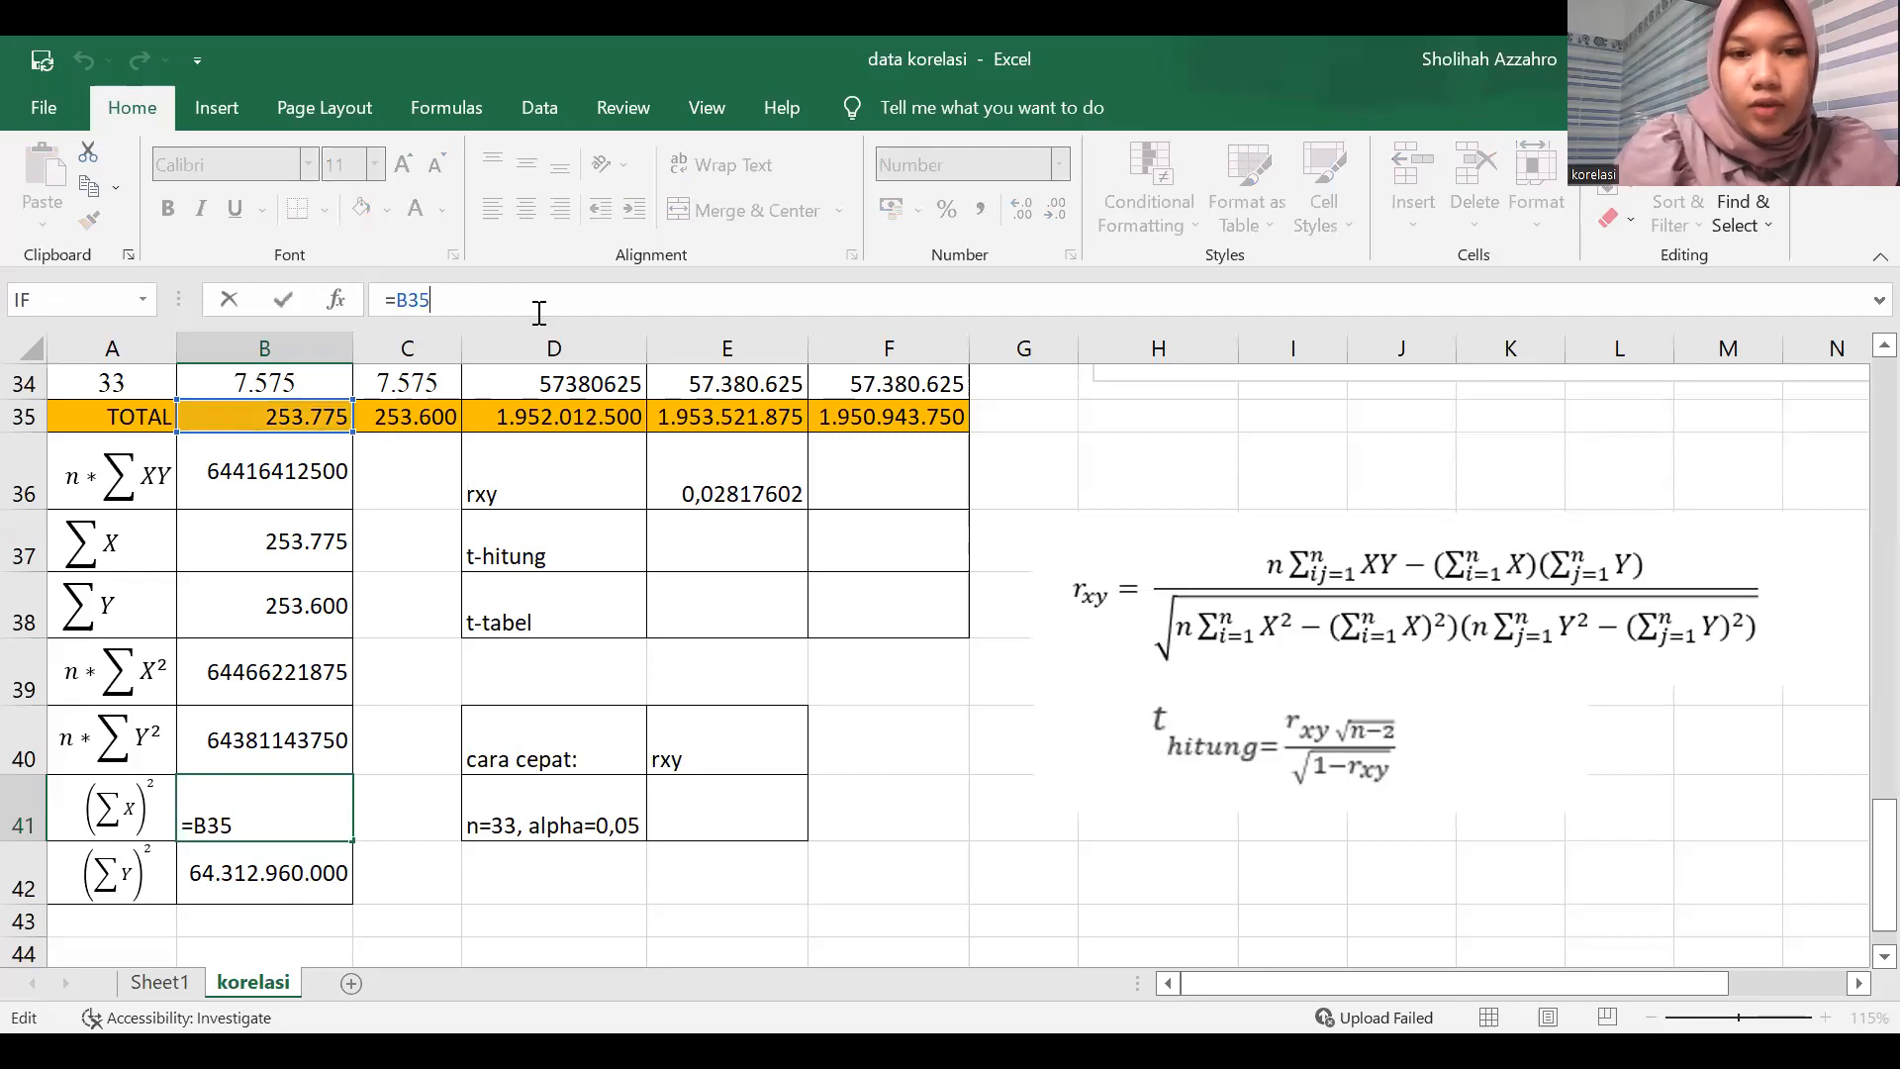
pyautogui.write('^2')
pyautogui.press('Return')
pyautogui.click(746, 459)
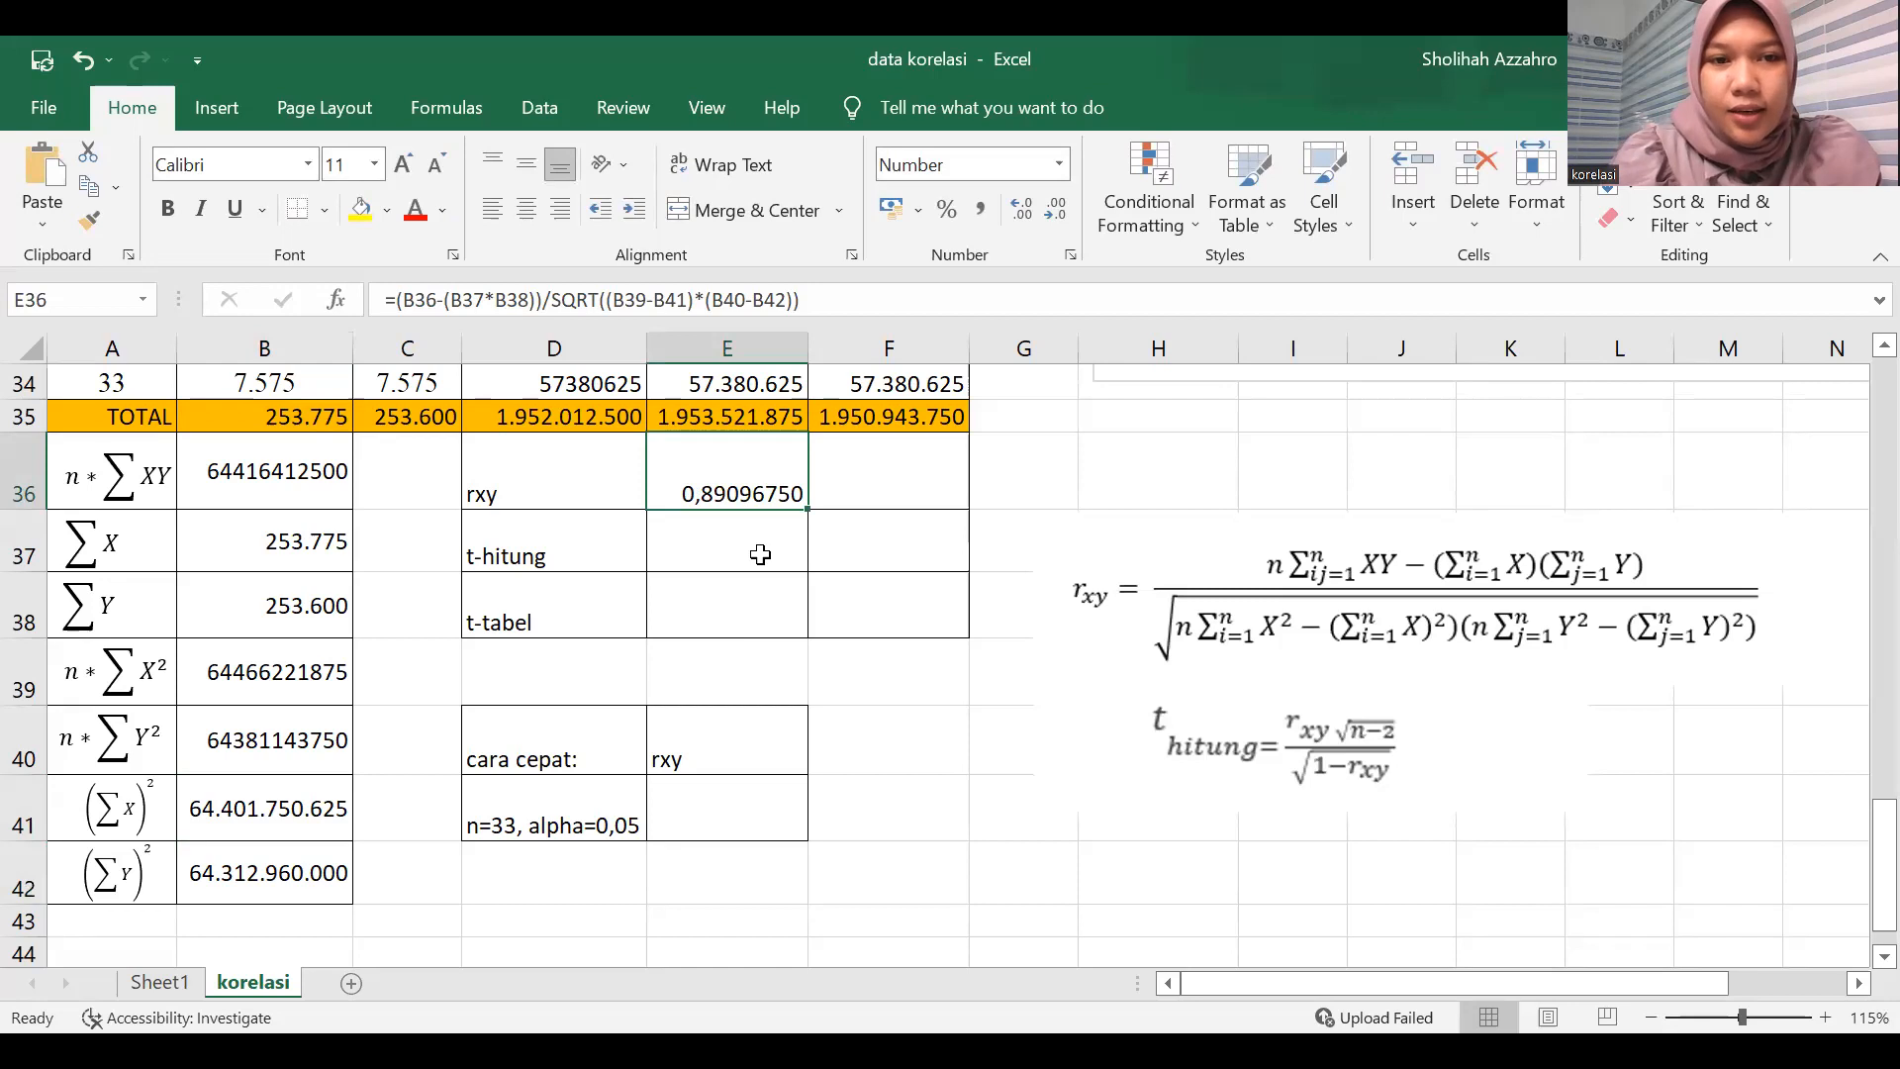
# Begin the t-hitung formula in E37 with the numerator =E36*sqrt(33-2).
pyautogui.click(760, 561)
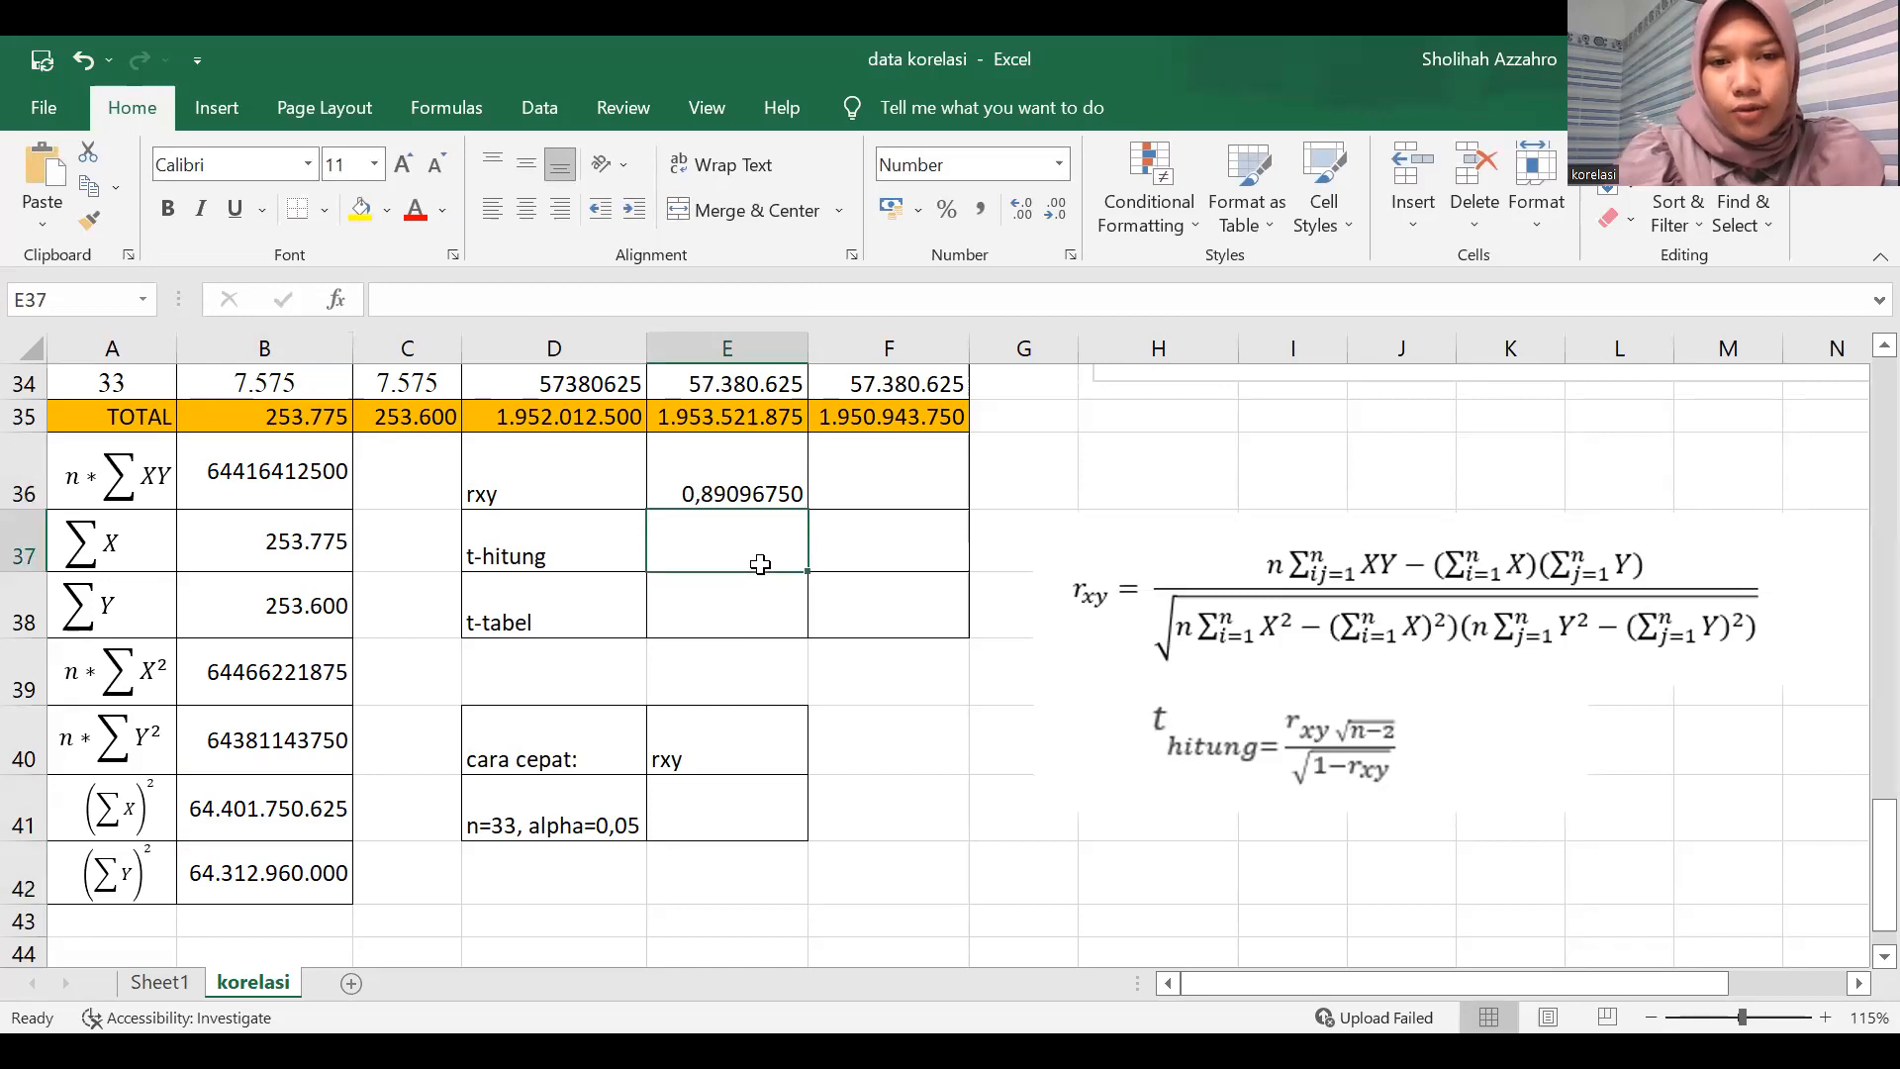
pyautogui.write('=')
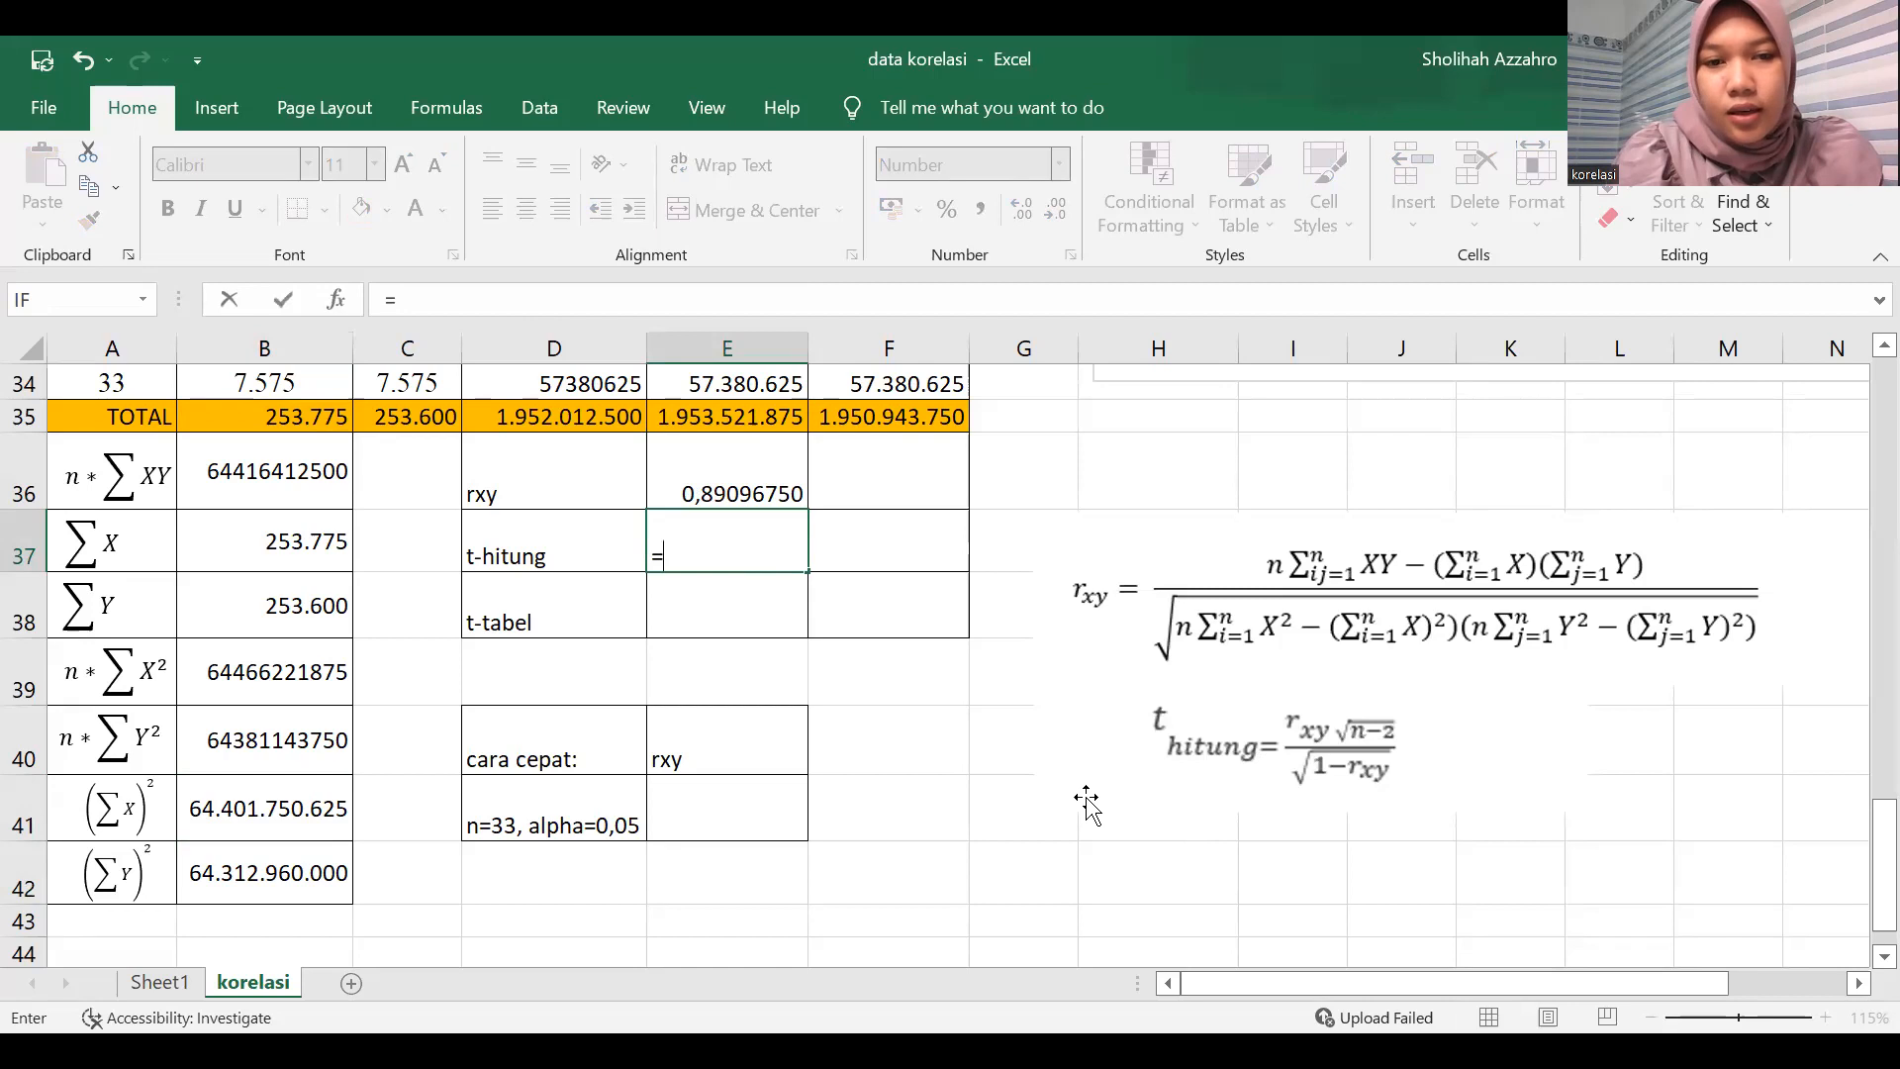
pyautogui.click(728, 479)
pyautogui.write('/')
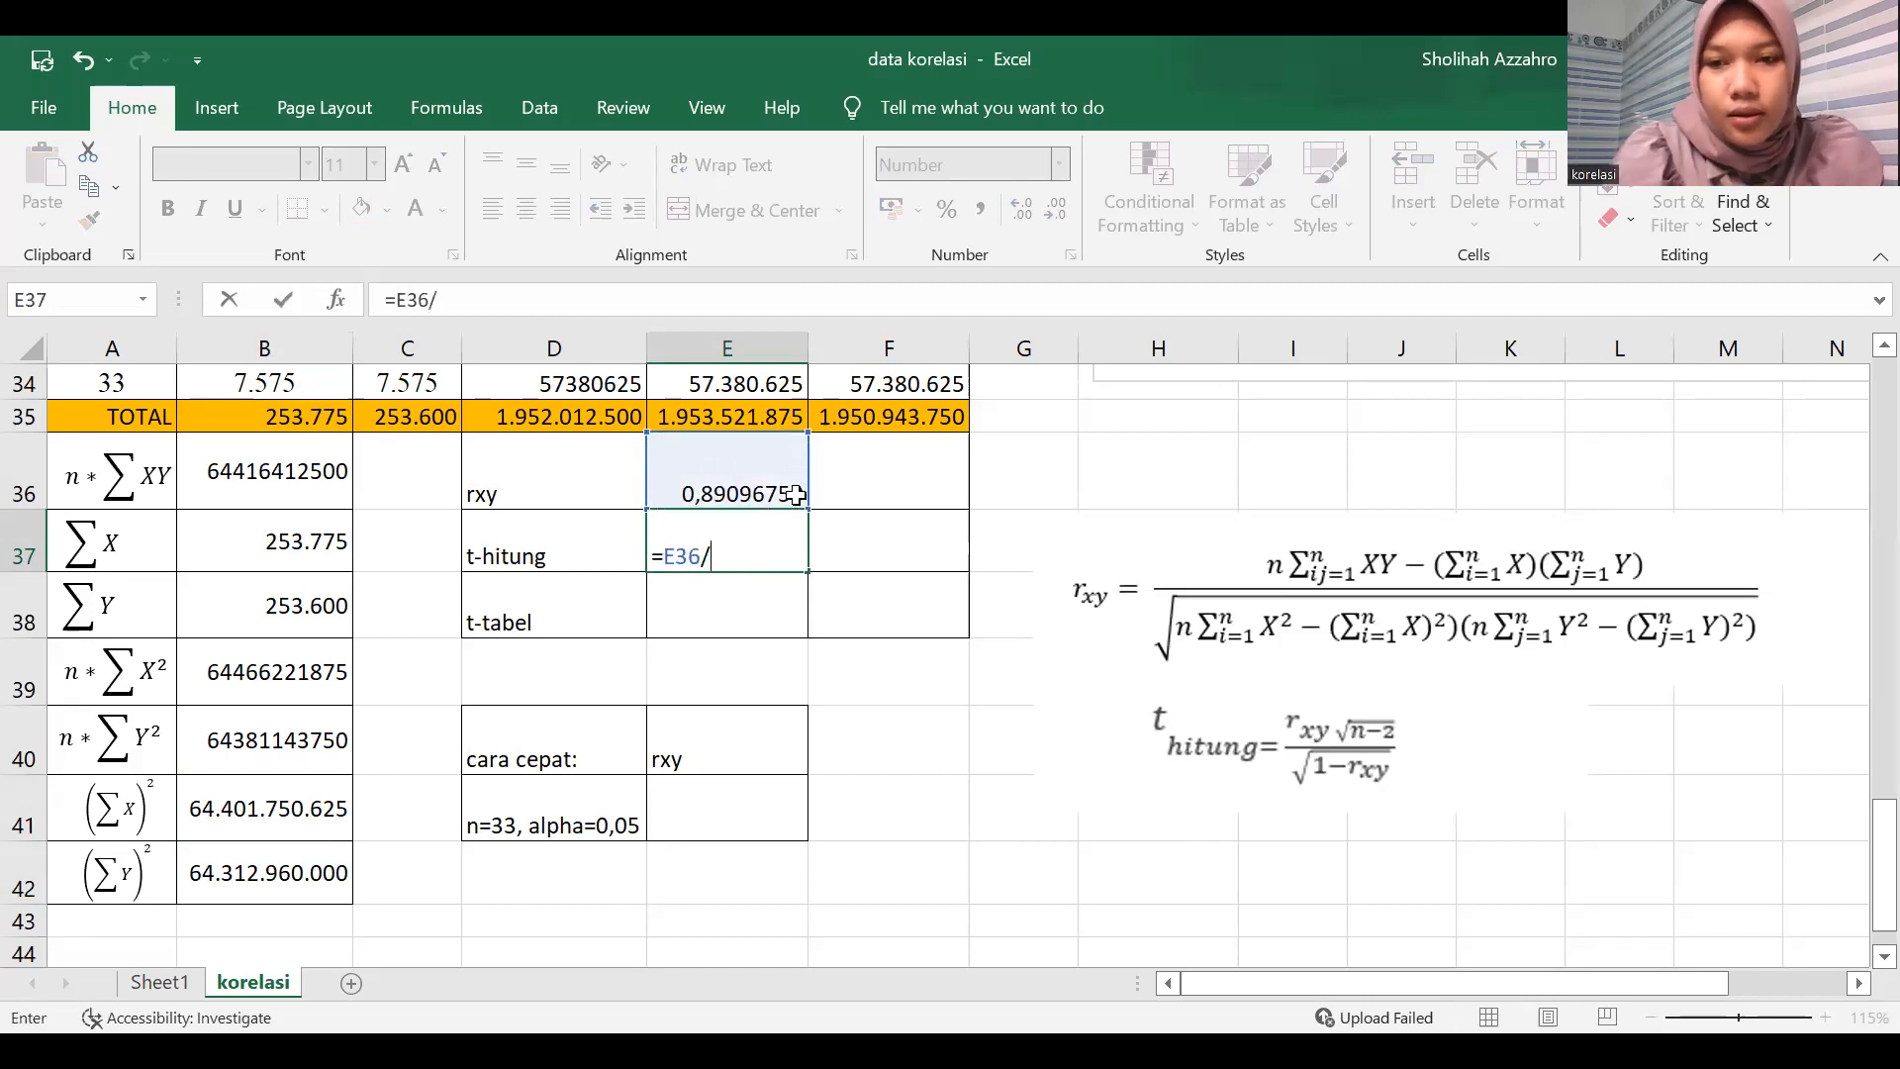
pyautogui.press('BackSpace')
pyautogui.write('*')
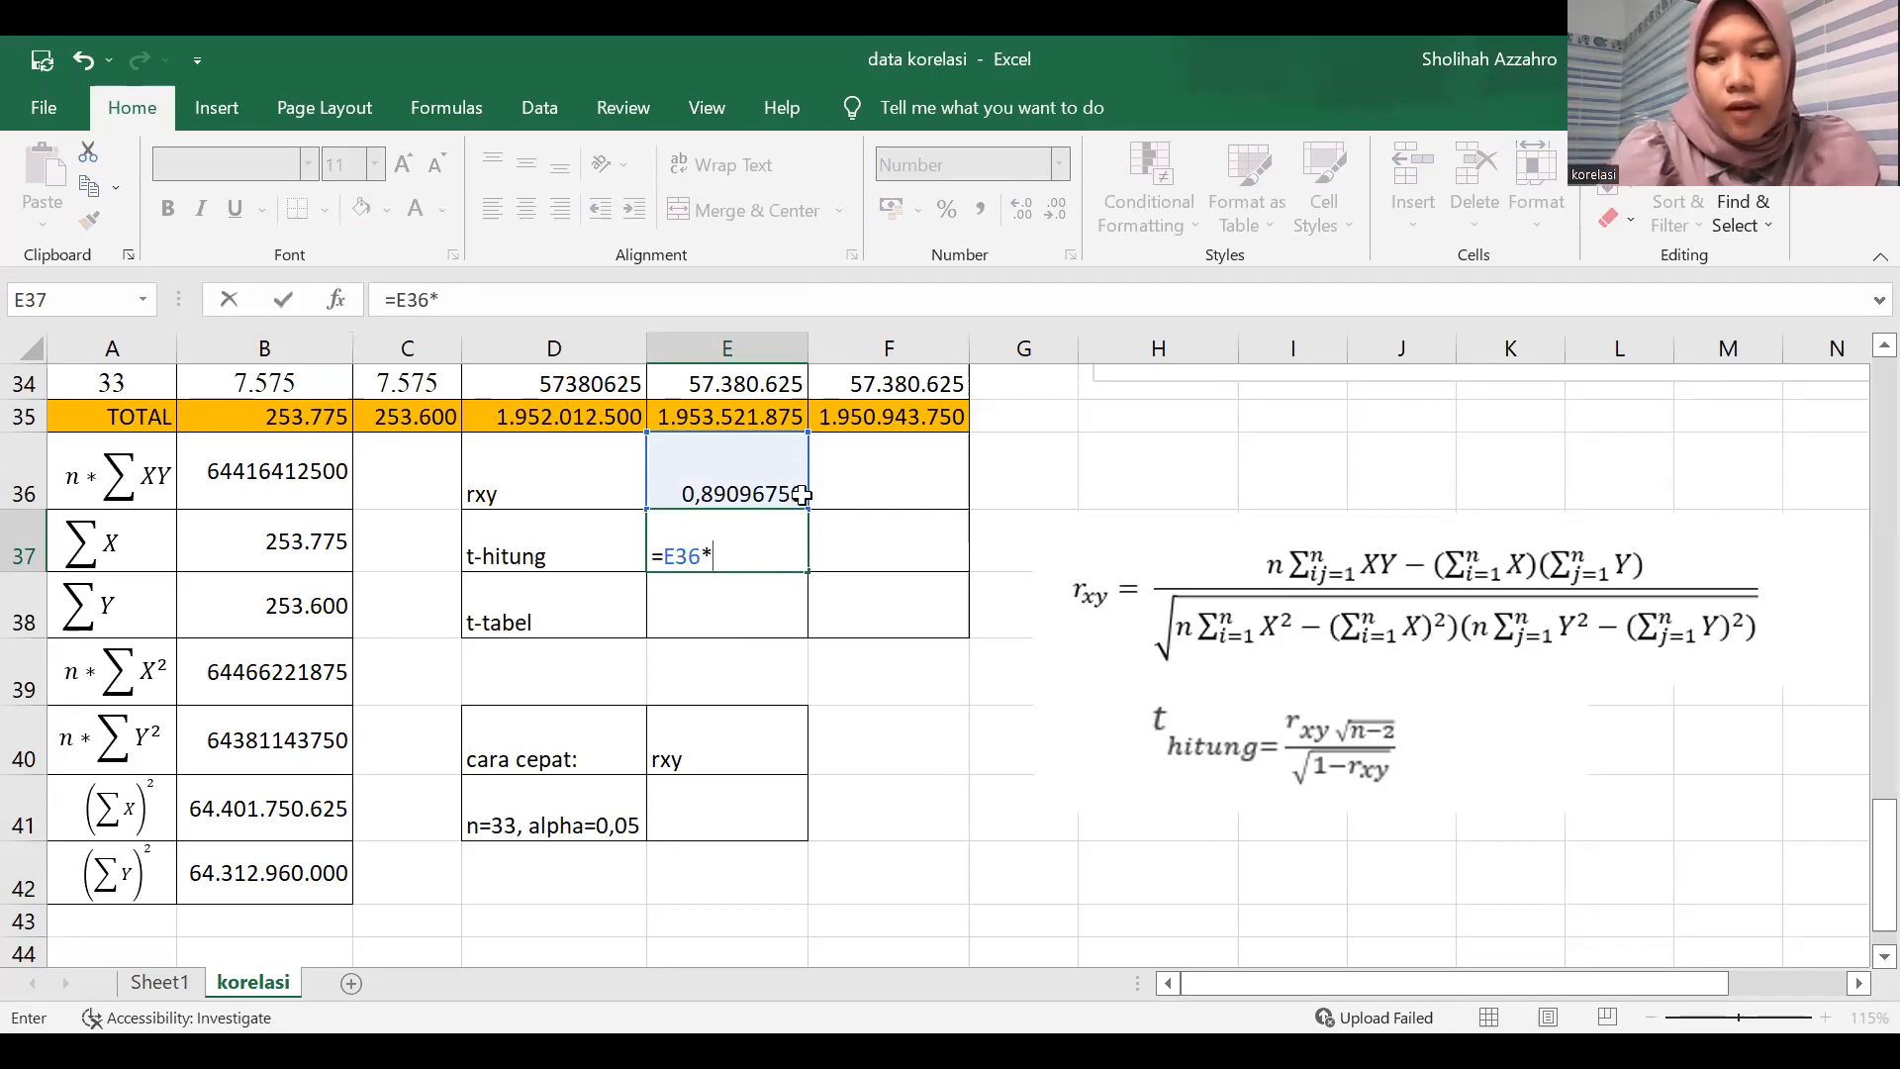
pyautogui.write('sqrt(33-2')
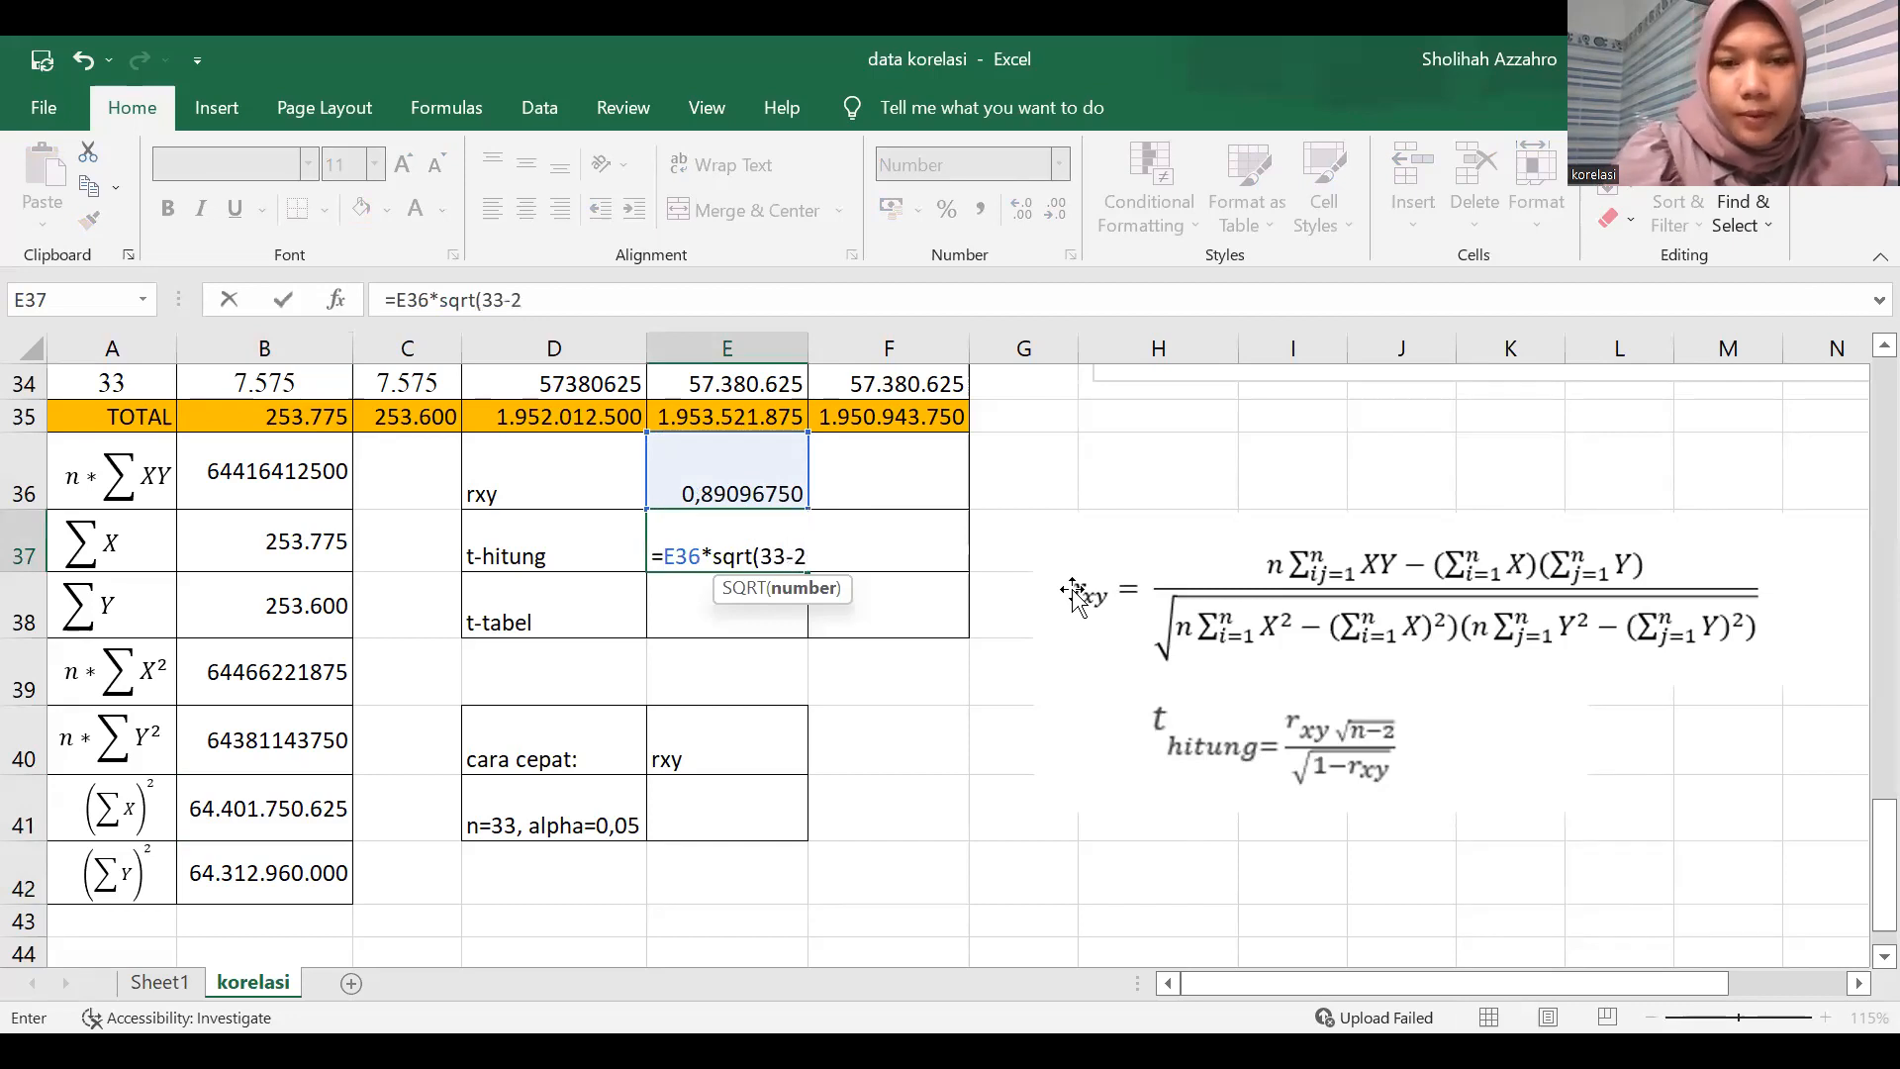
pyautogui.write(')/')
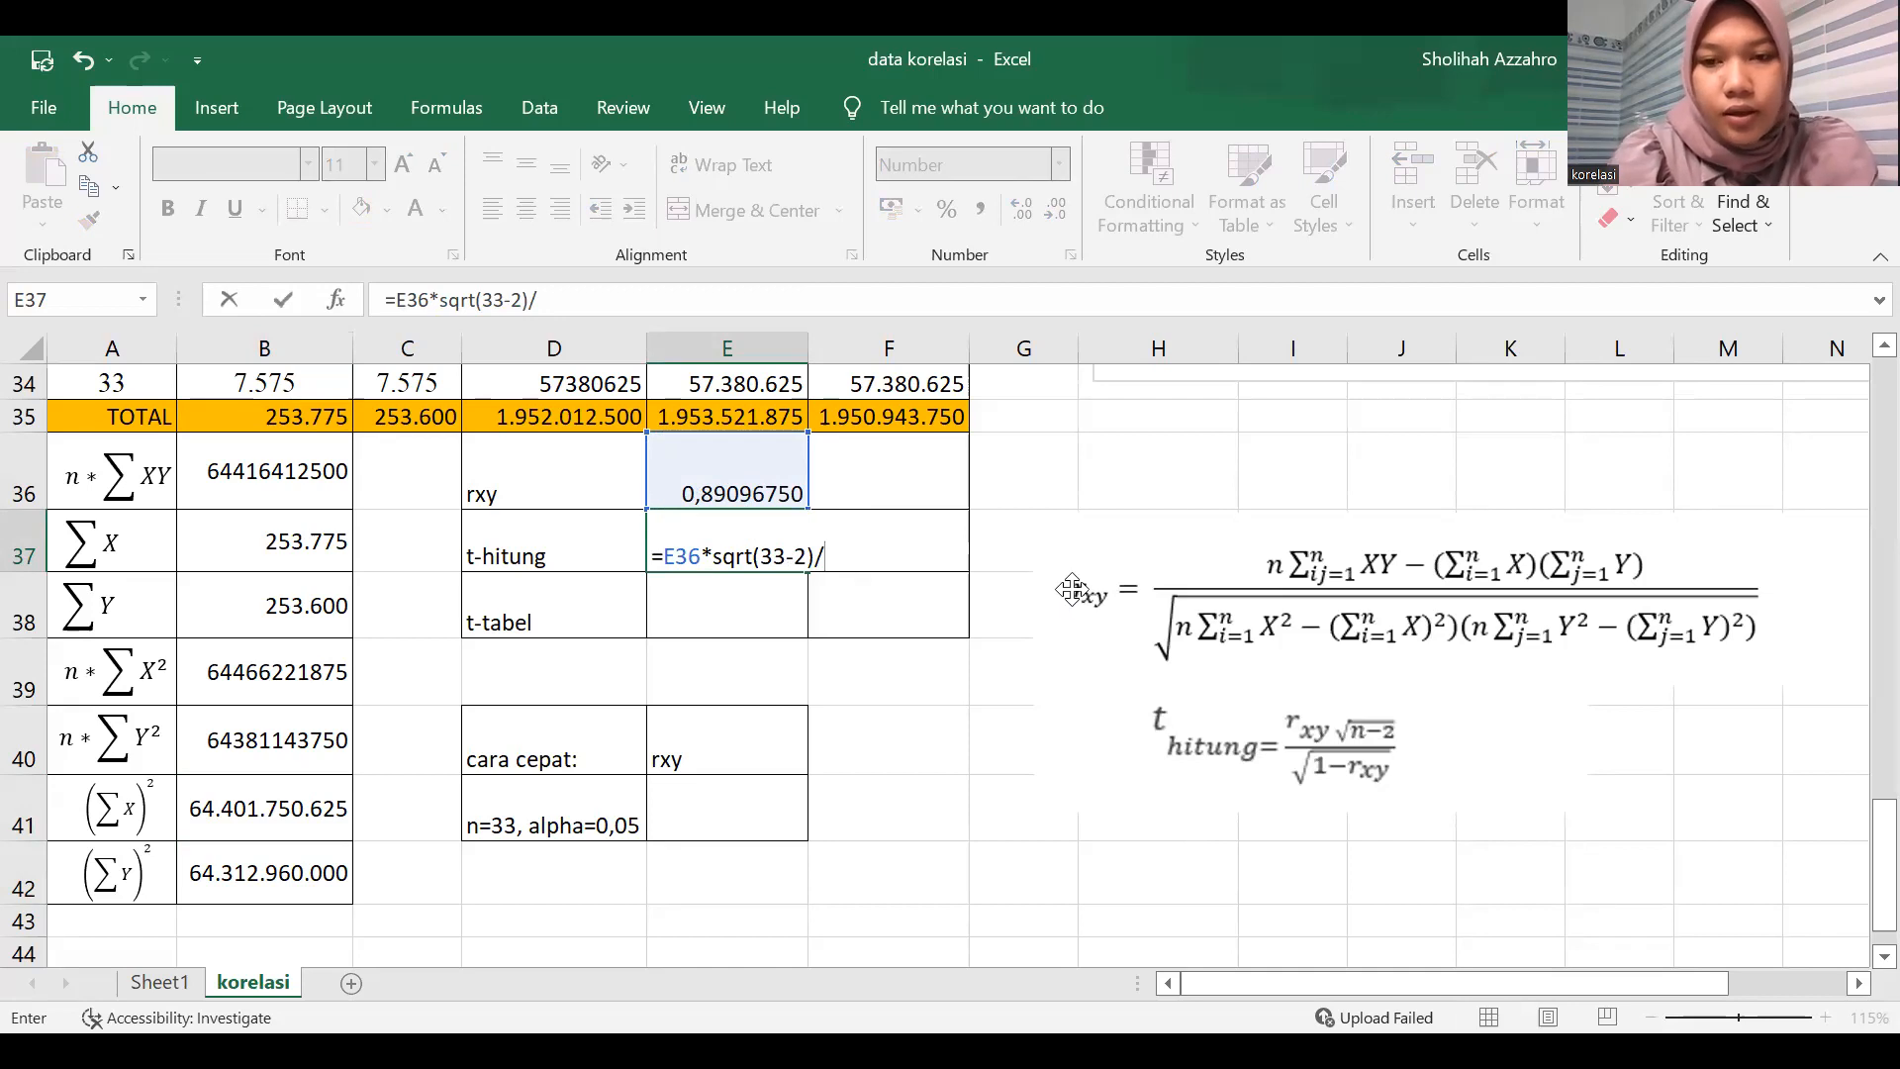
pyautogui.write('sqrt')
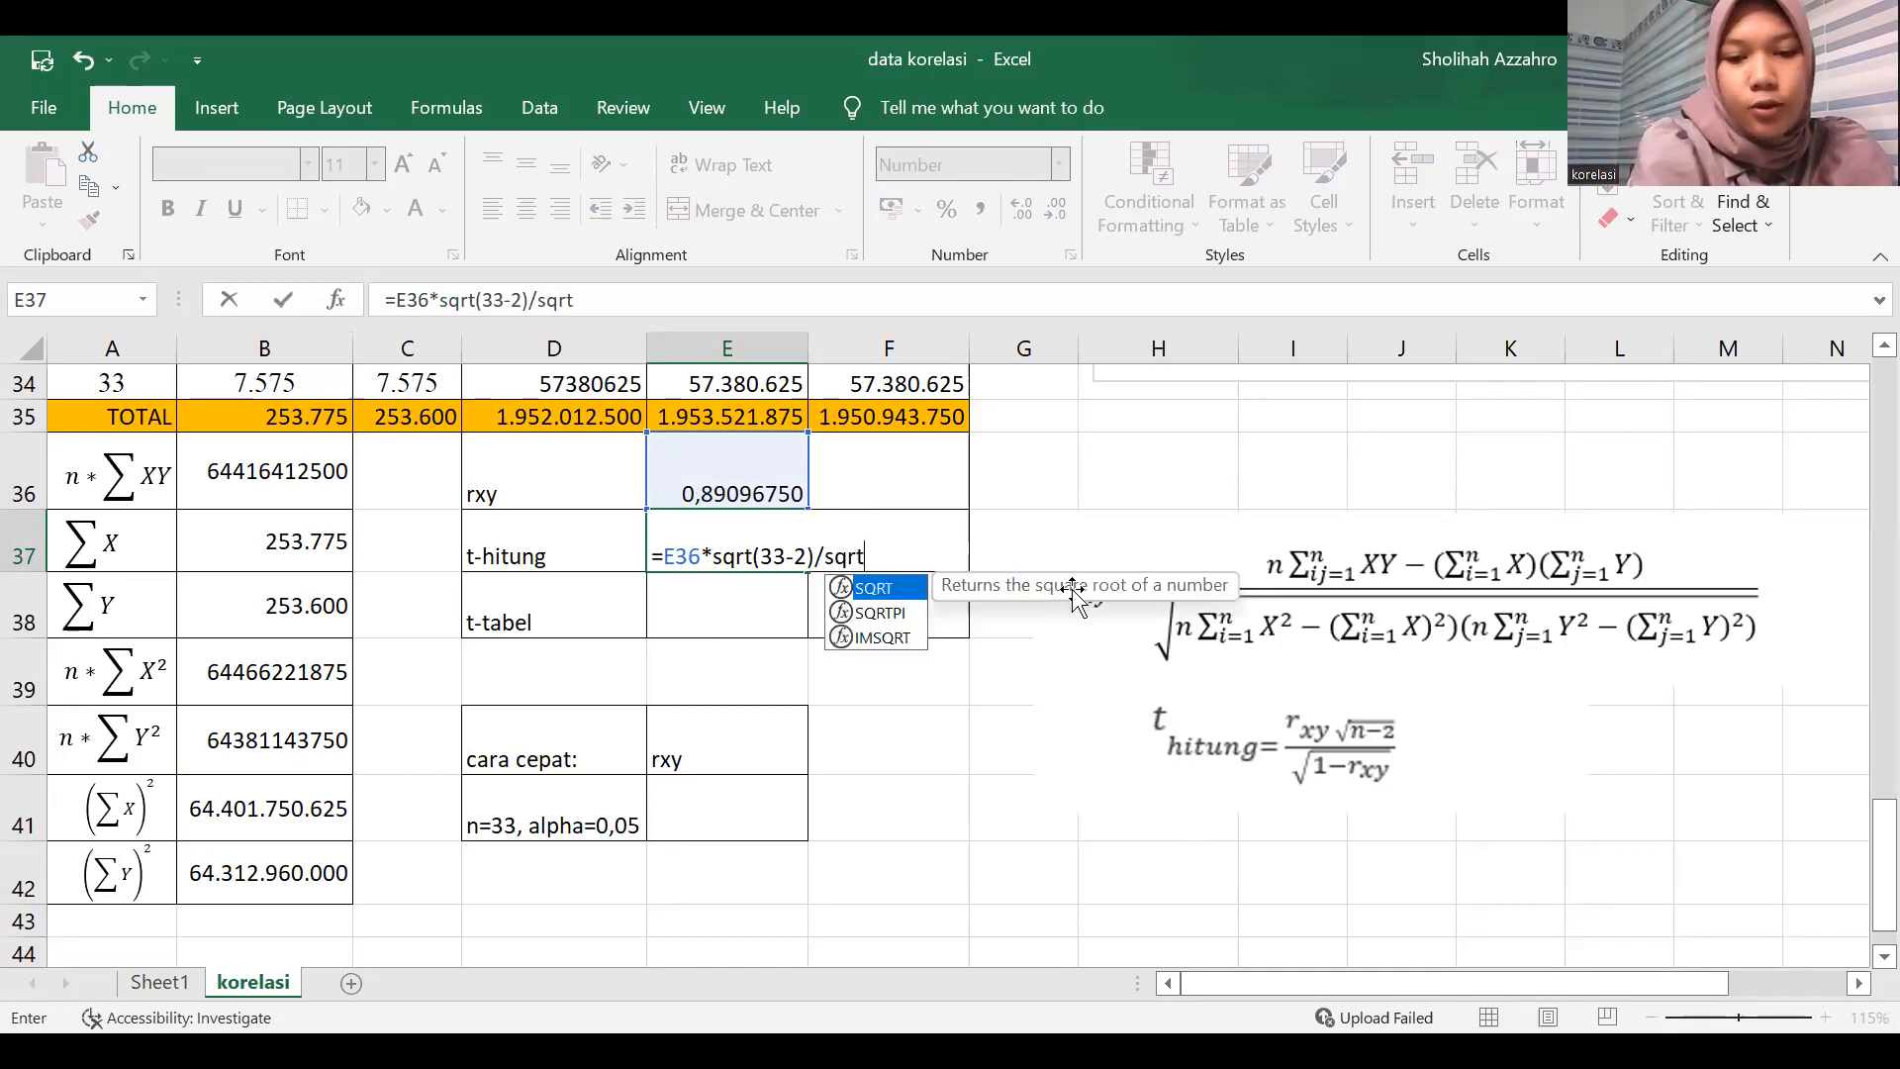
pyautogui.write('(1-')
# Divide the t-hitung expression in E37 by sqrt(1-E36).
pyautogui.click(757, 469)
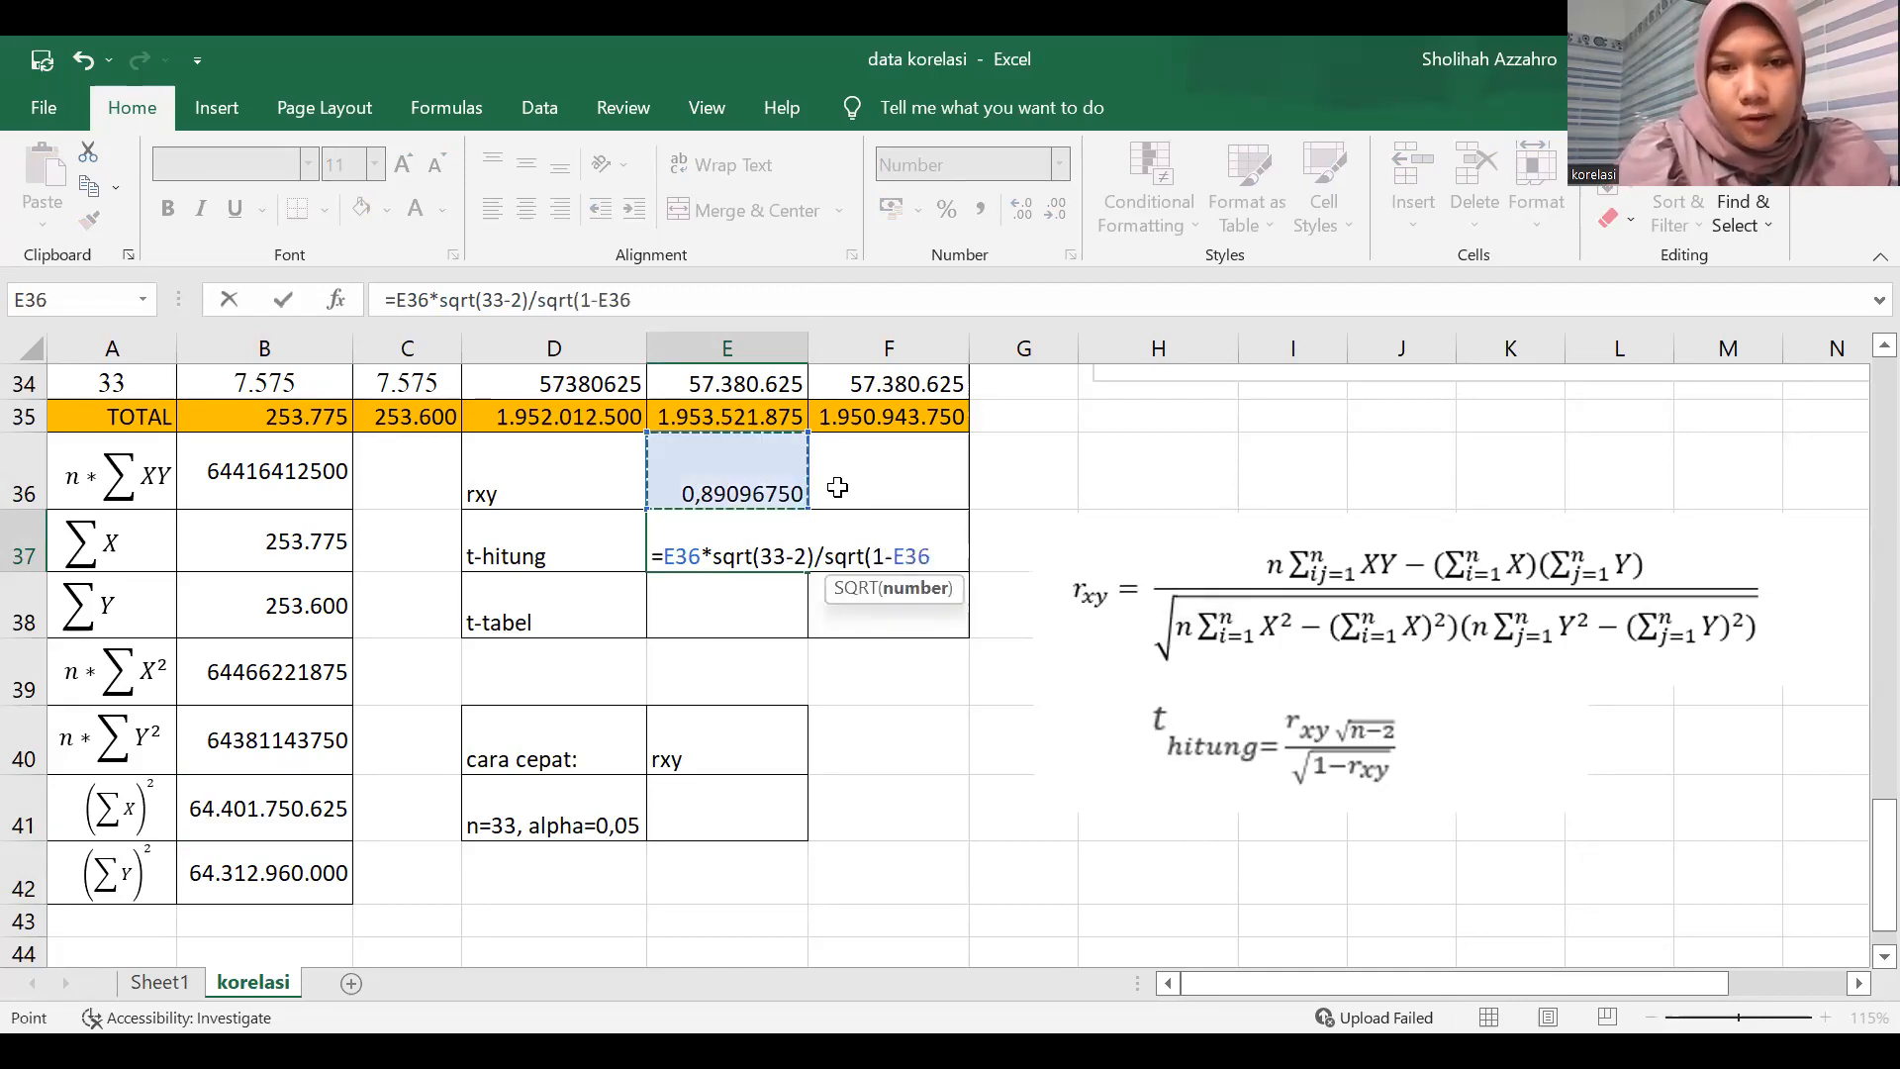
pyautogui.write(')')
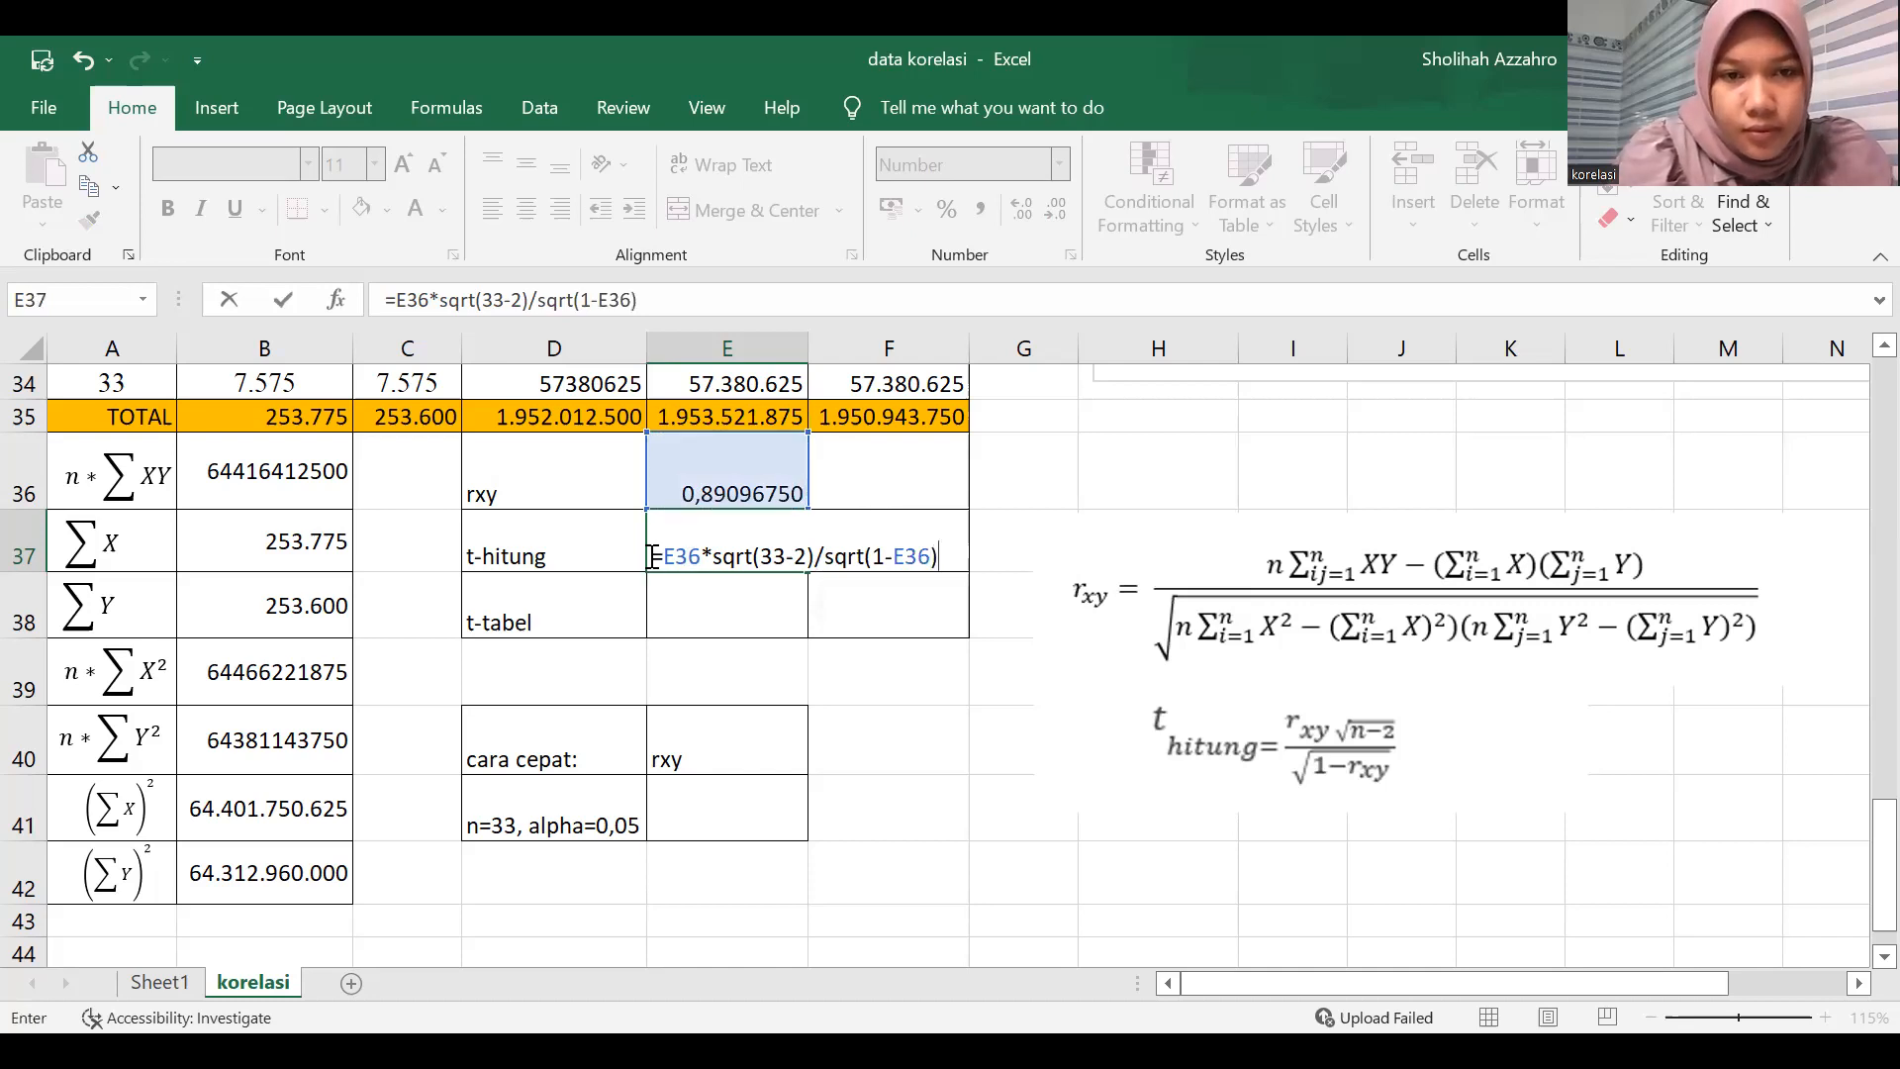
# Enclose sqrt(33-2) in parentheses and enter the t-hitung formula as =E36*(sqrt(33-2))/sqrt(1-E36).
pyautogui.click(713, 557)
pyautogui.write('(')
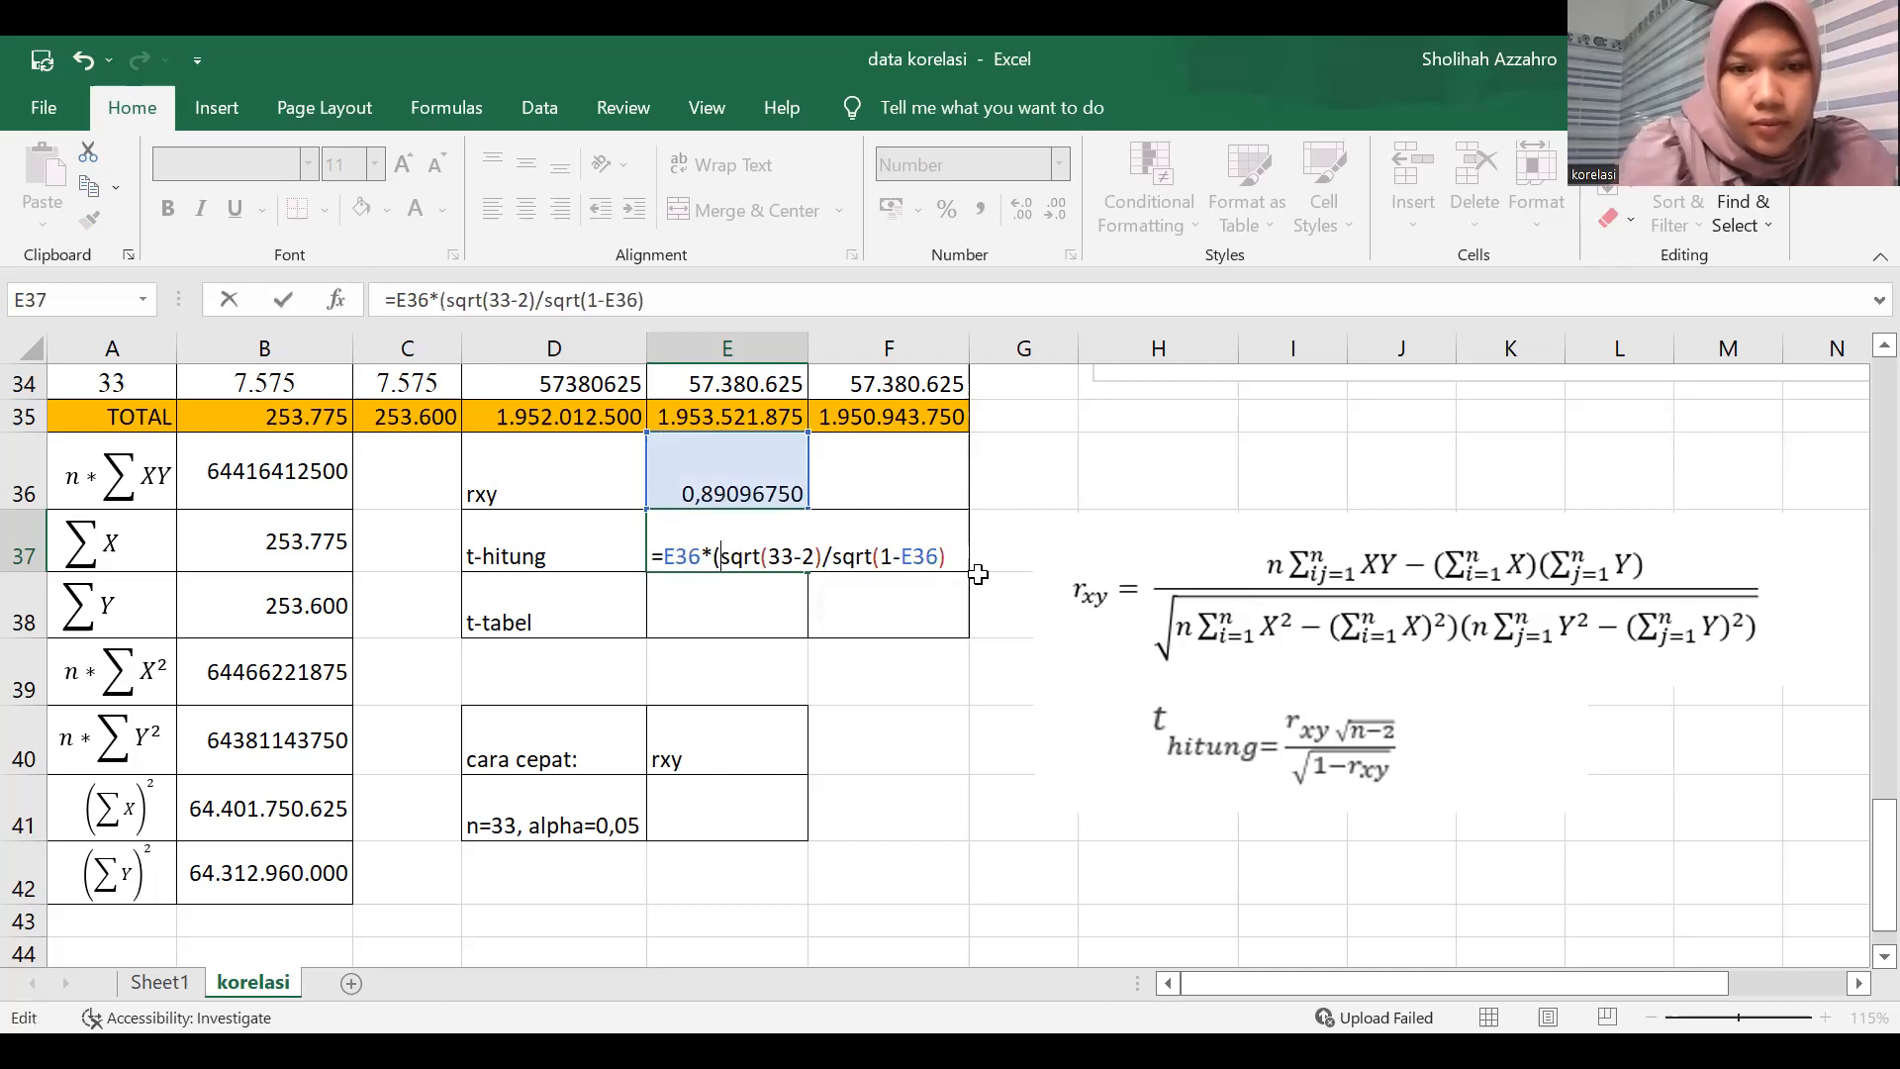
pyautogui.click(825, 555)
pyautogui.write(')')
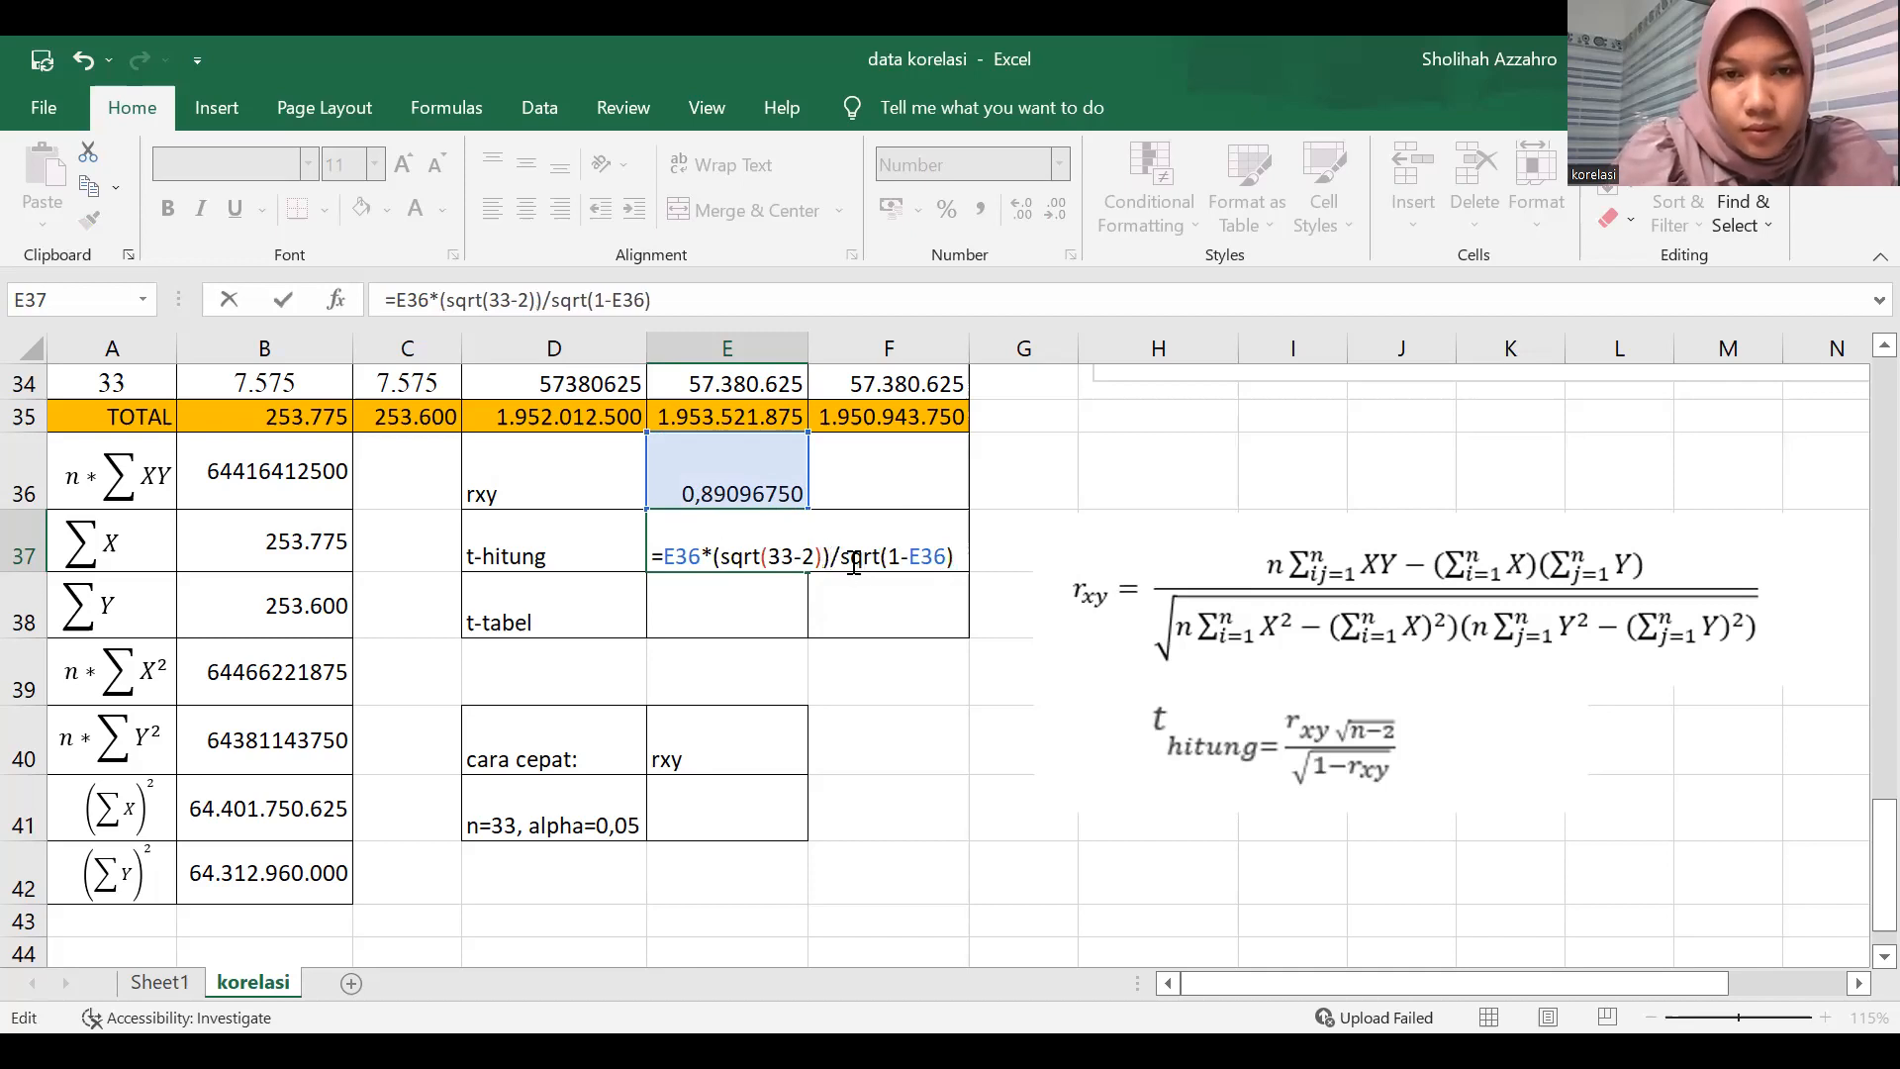
pyautogui.press('Return')
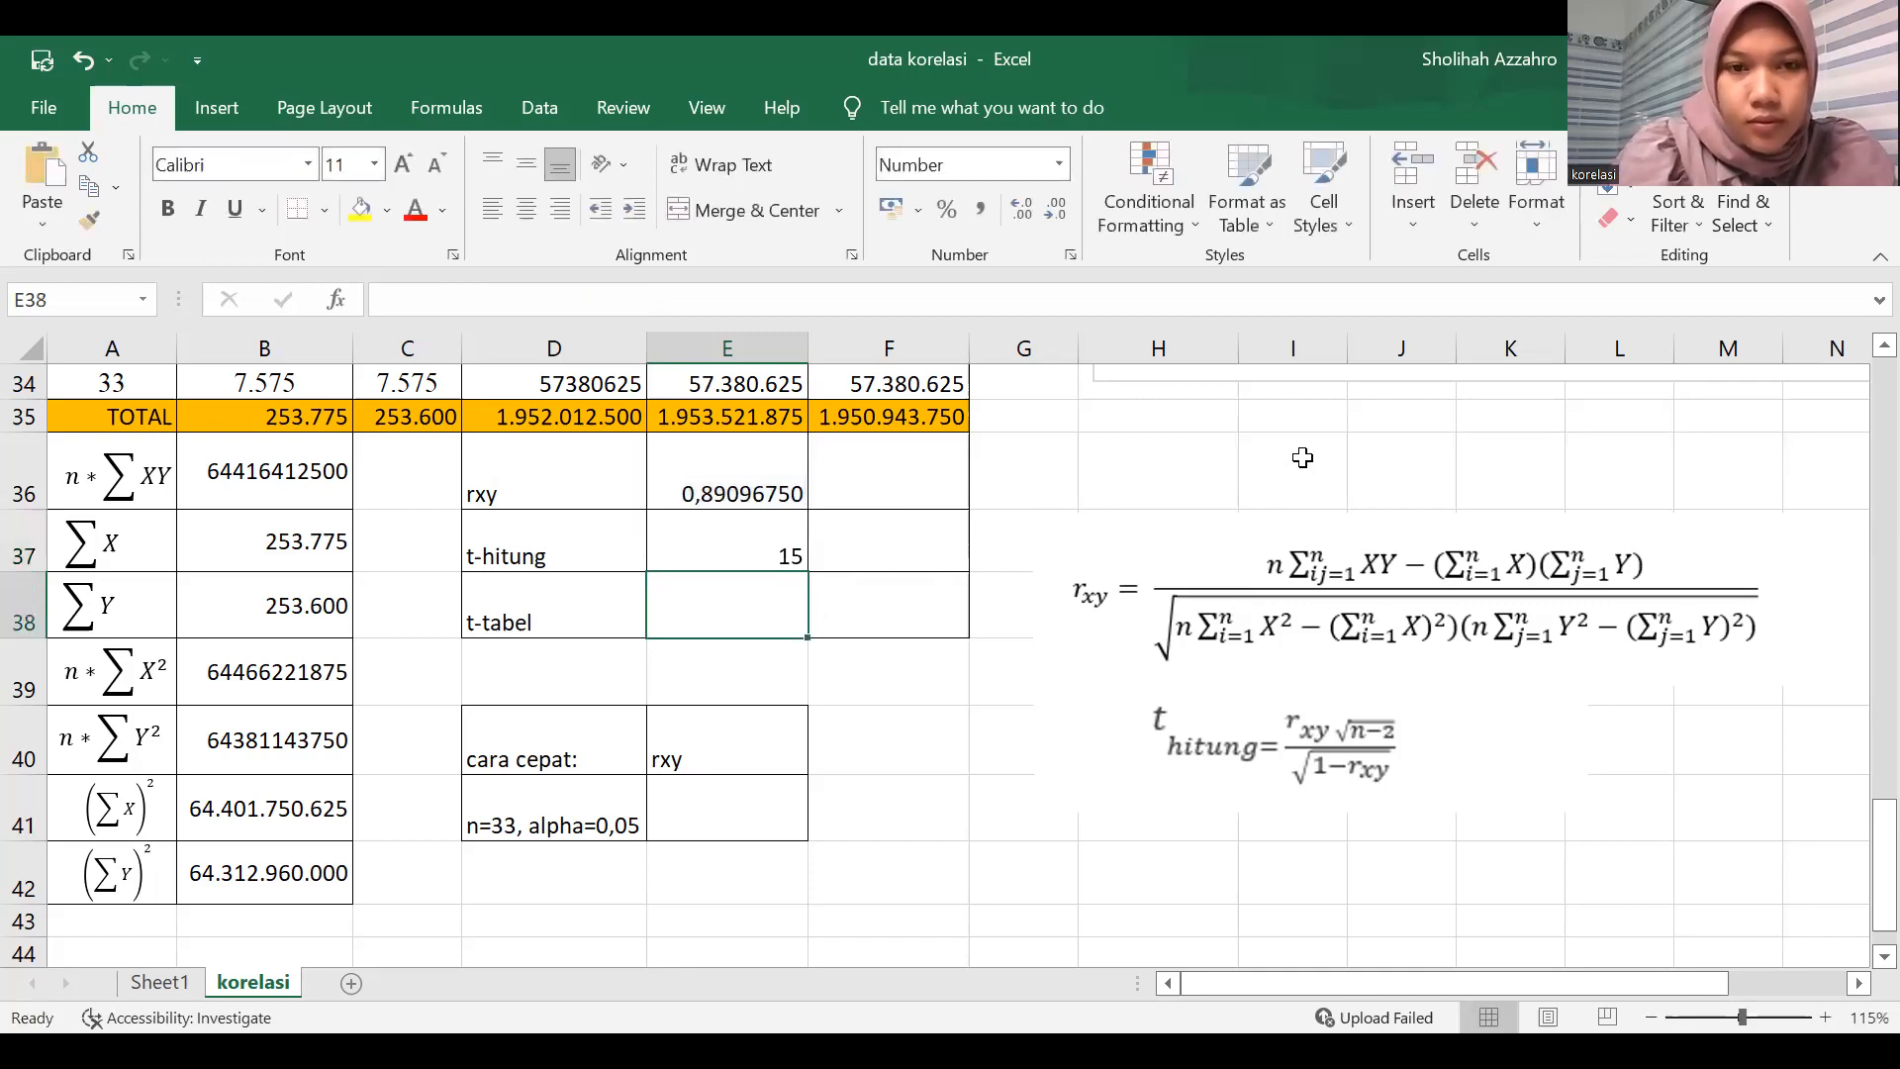
# Increase the decimals of the t-hitung result in E37 to four places.
pyautogui.click(721, 551)
pyautogui.click(1027, 208)
pyautogui.click(1027, 208)
pyautogui.click(1027, 208)
pyautogui.click(1027, 208)
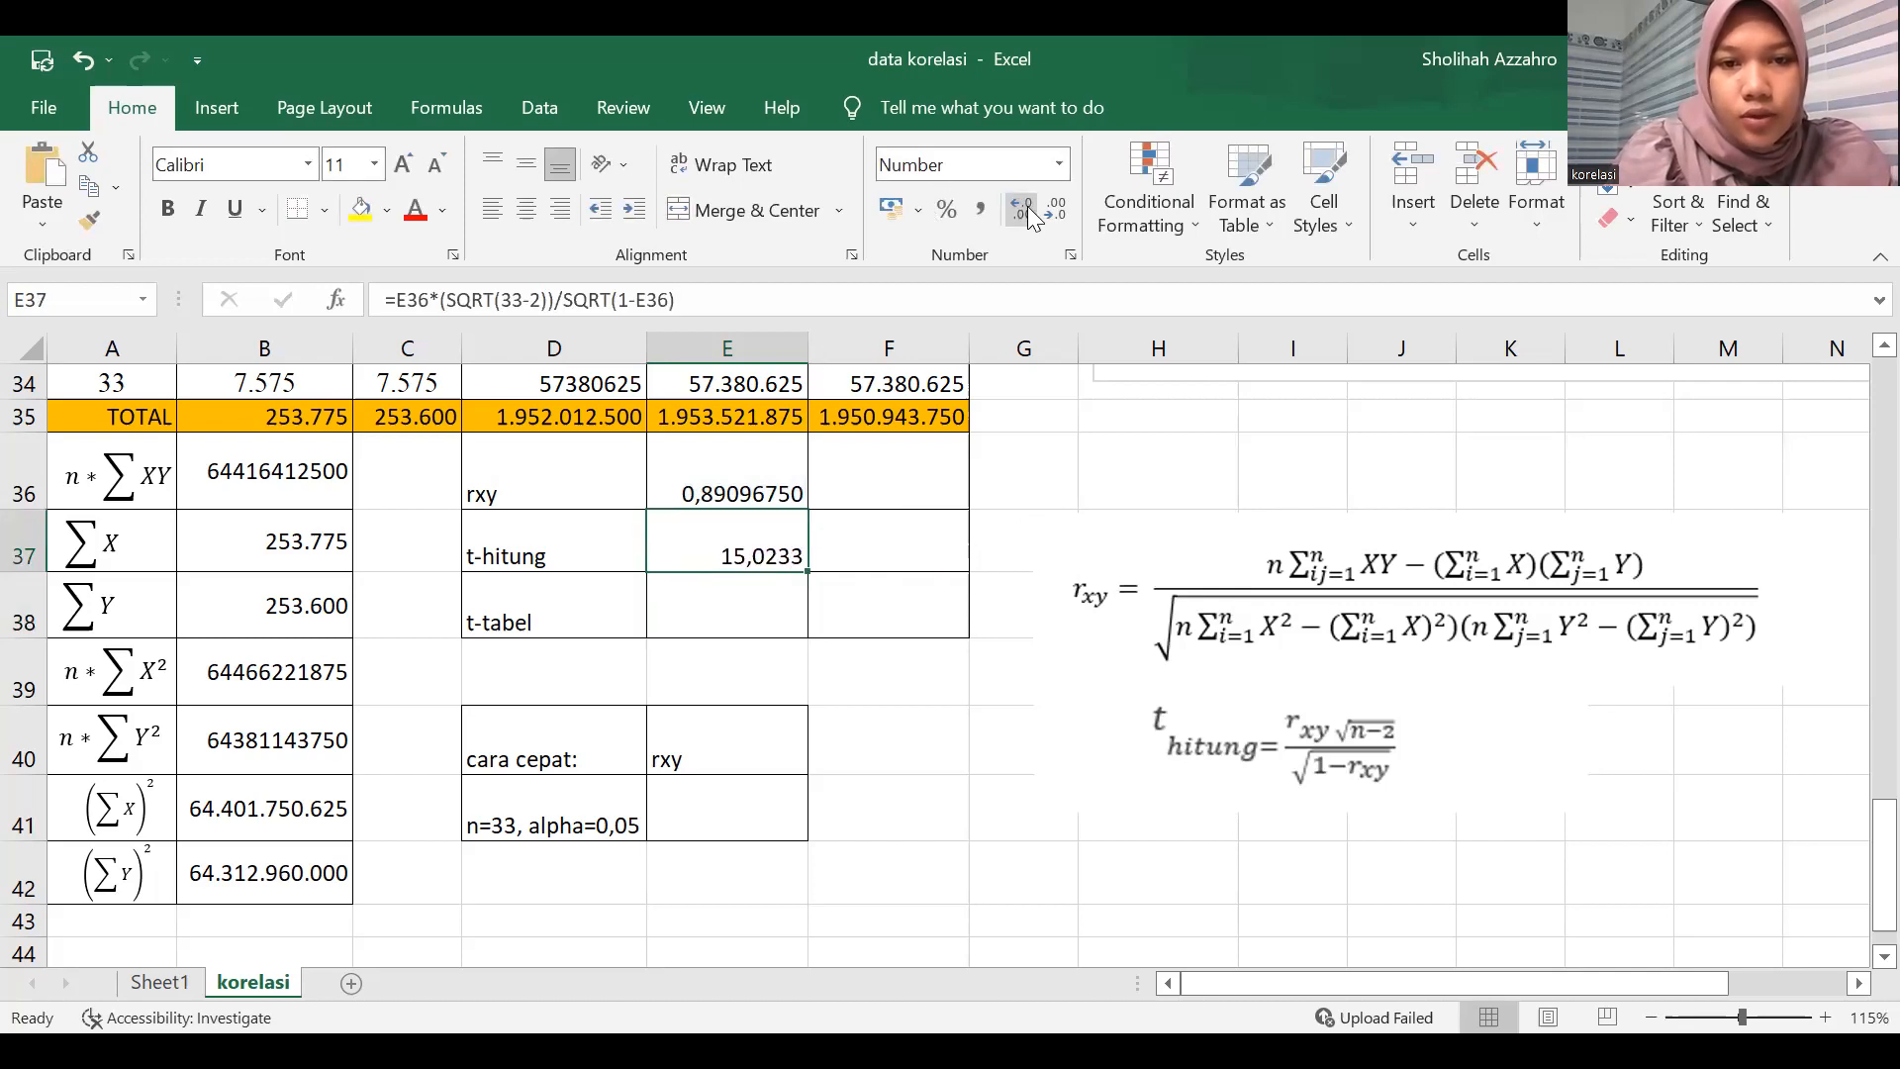
# Calculate t-tabel in E38 with =TINV(0,05;31).
pyautogui.click(735, 627)
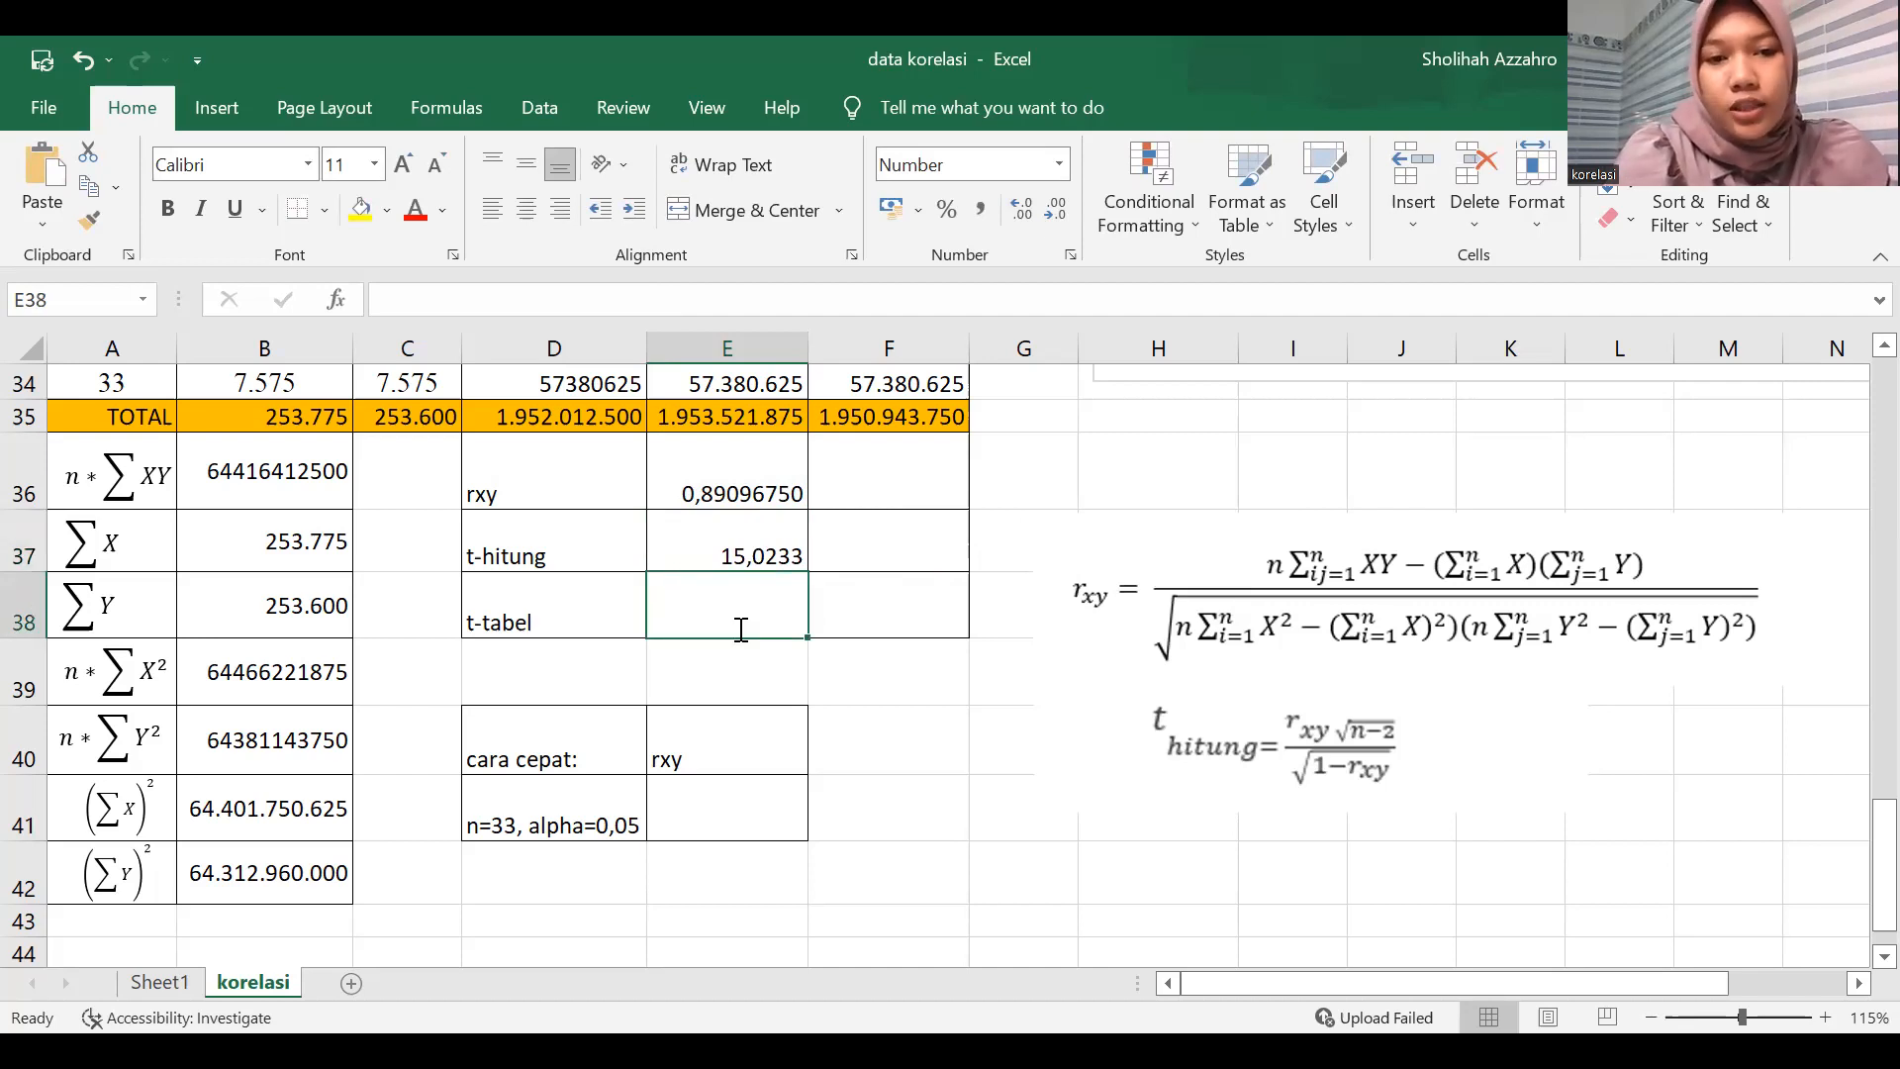
pyautogui.write('=')
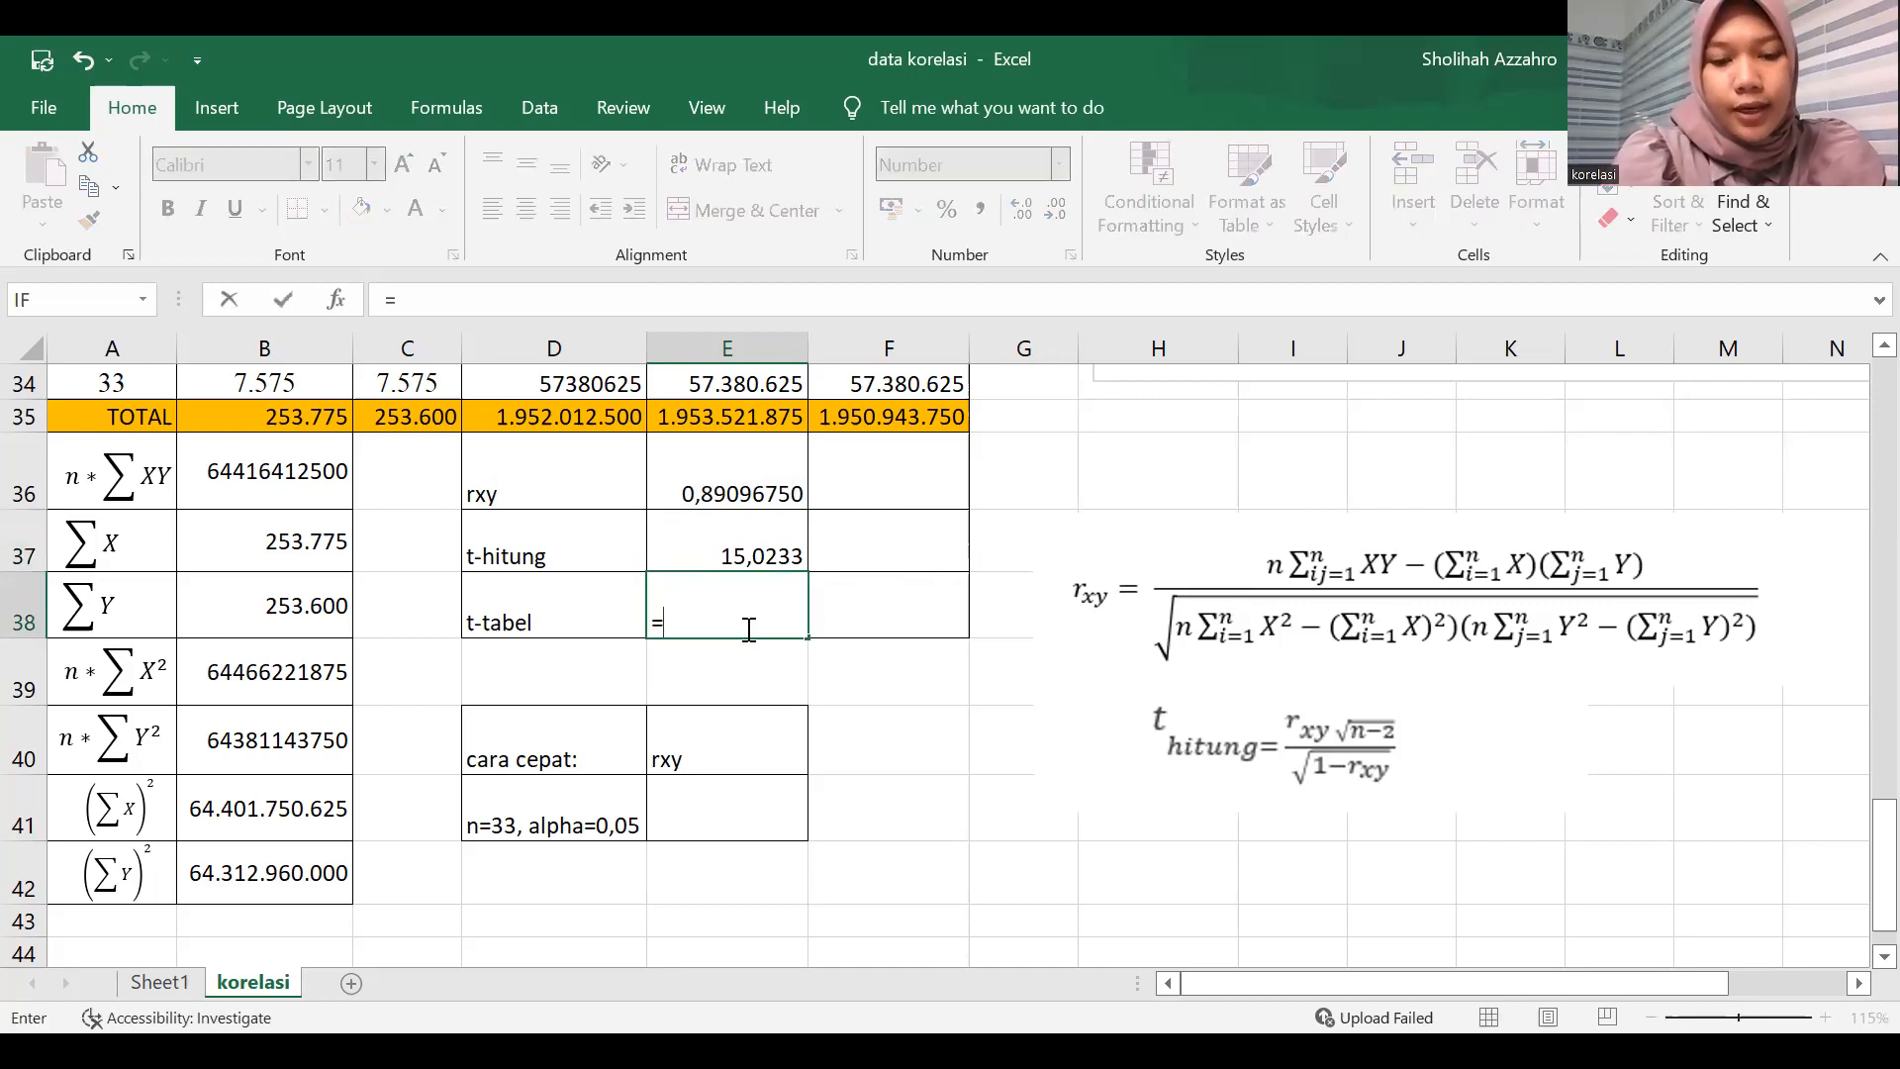
pyautogui.write('tin')
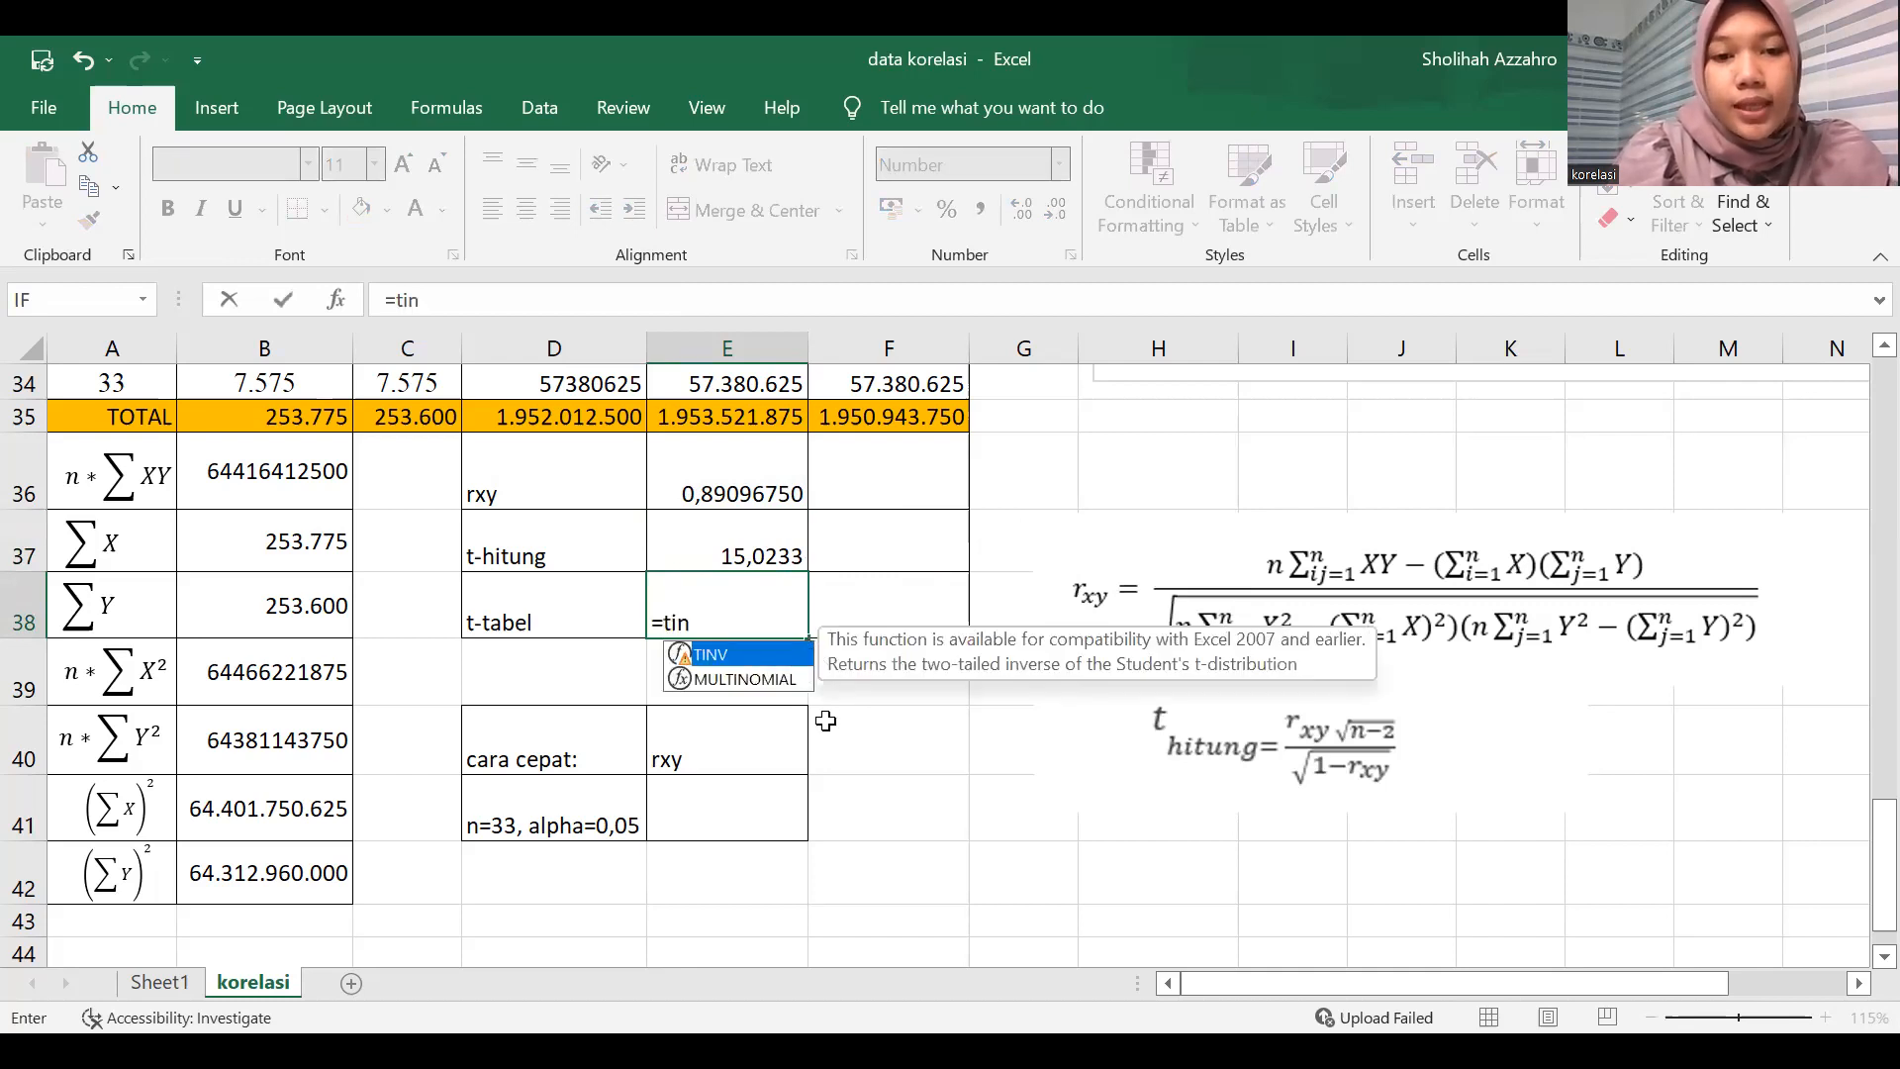
pyautogui.press('Tab')
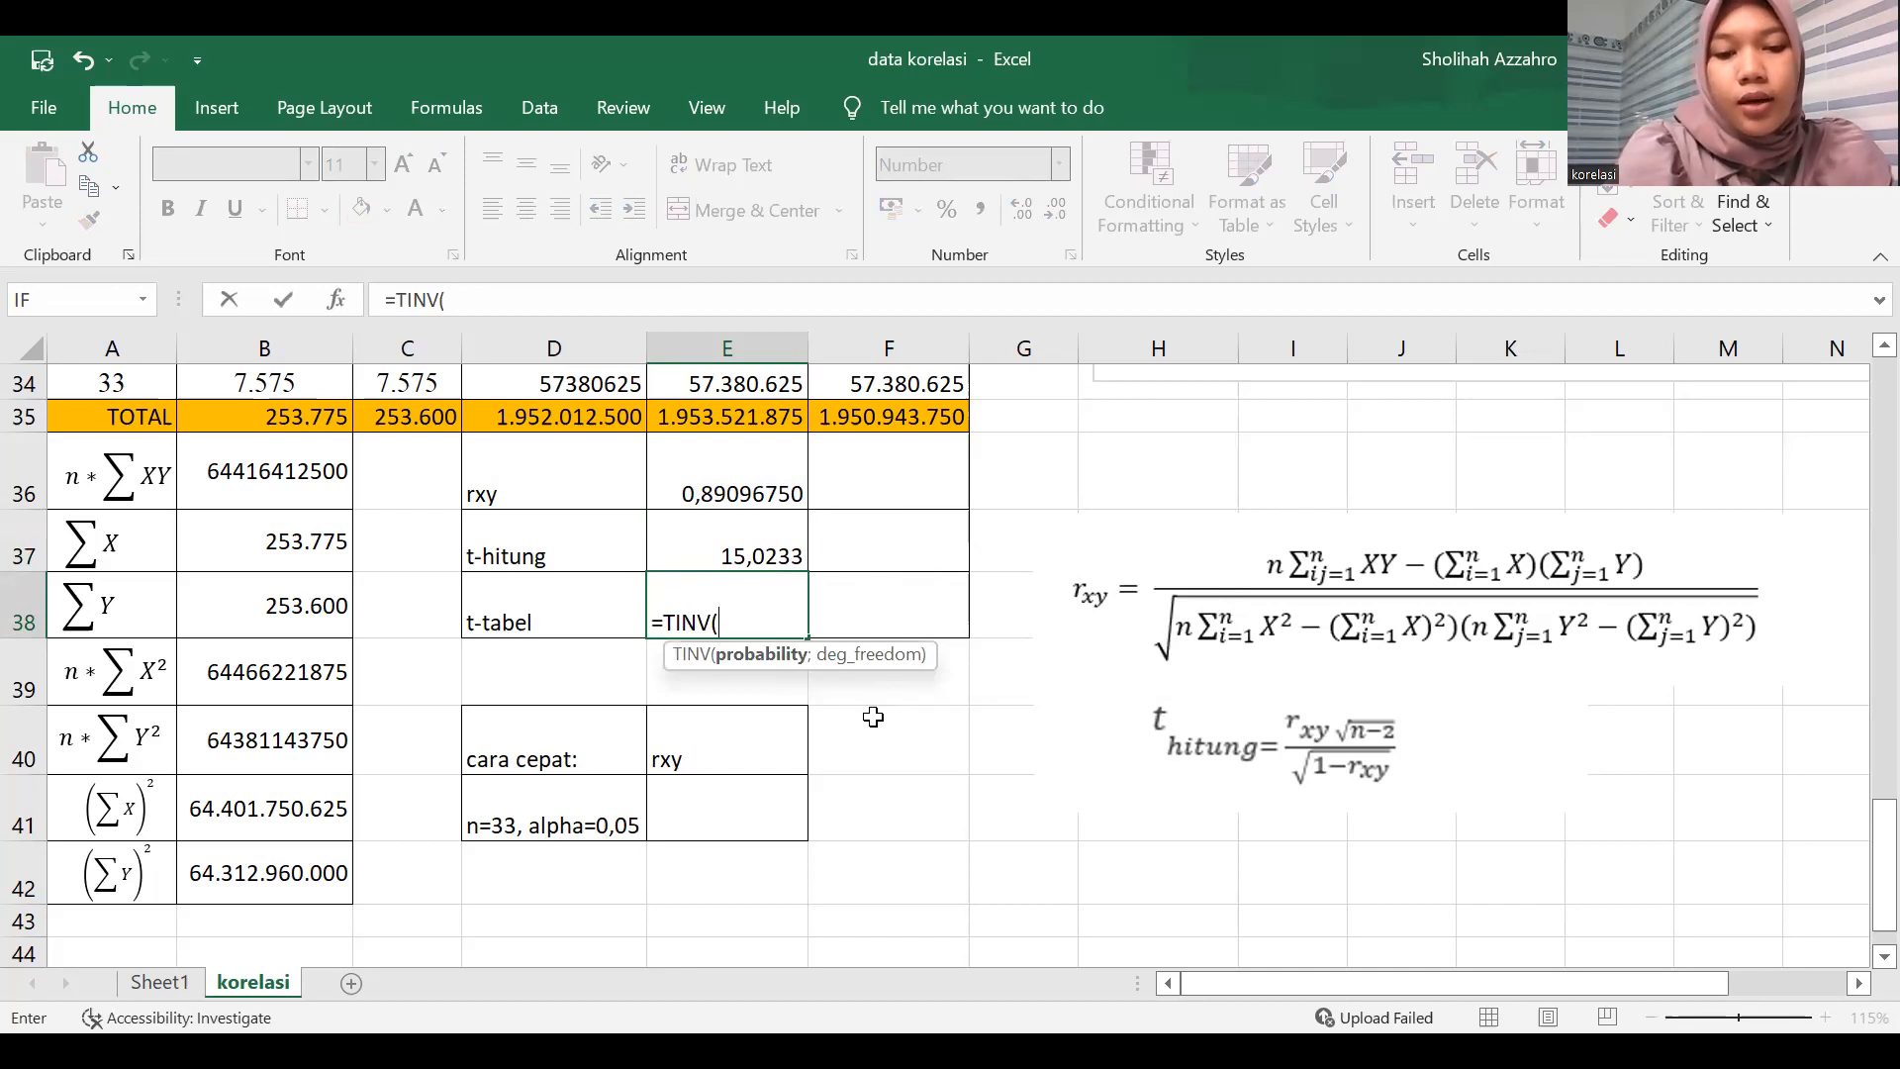
pyautogui.write('0,05')
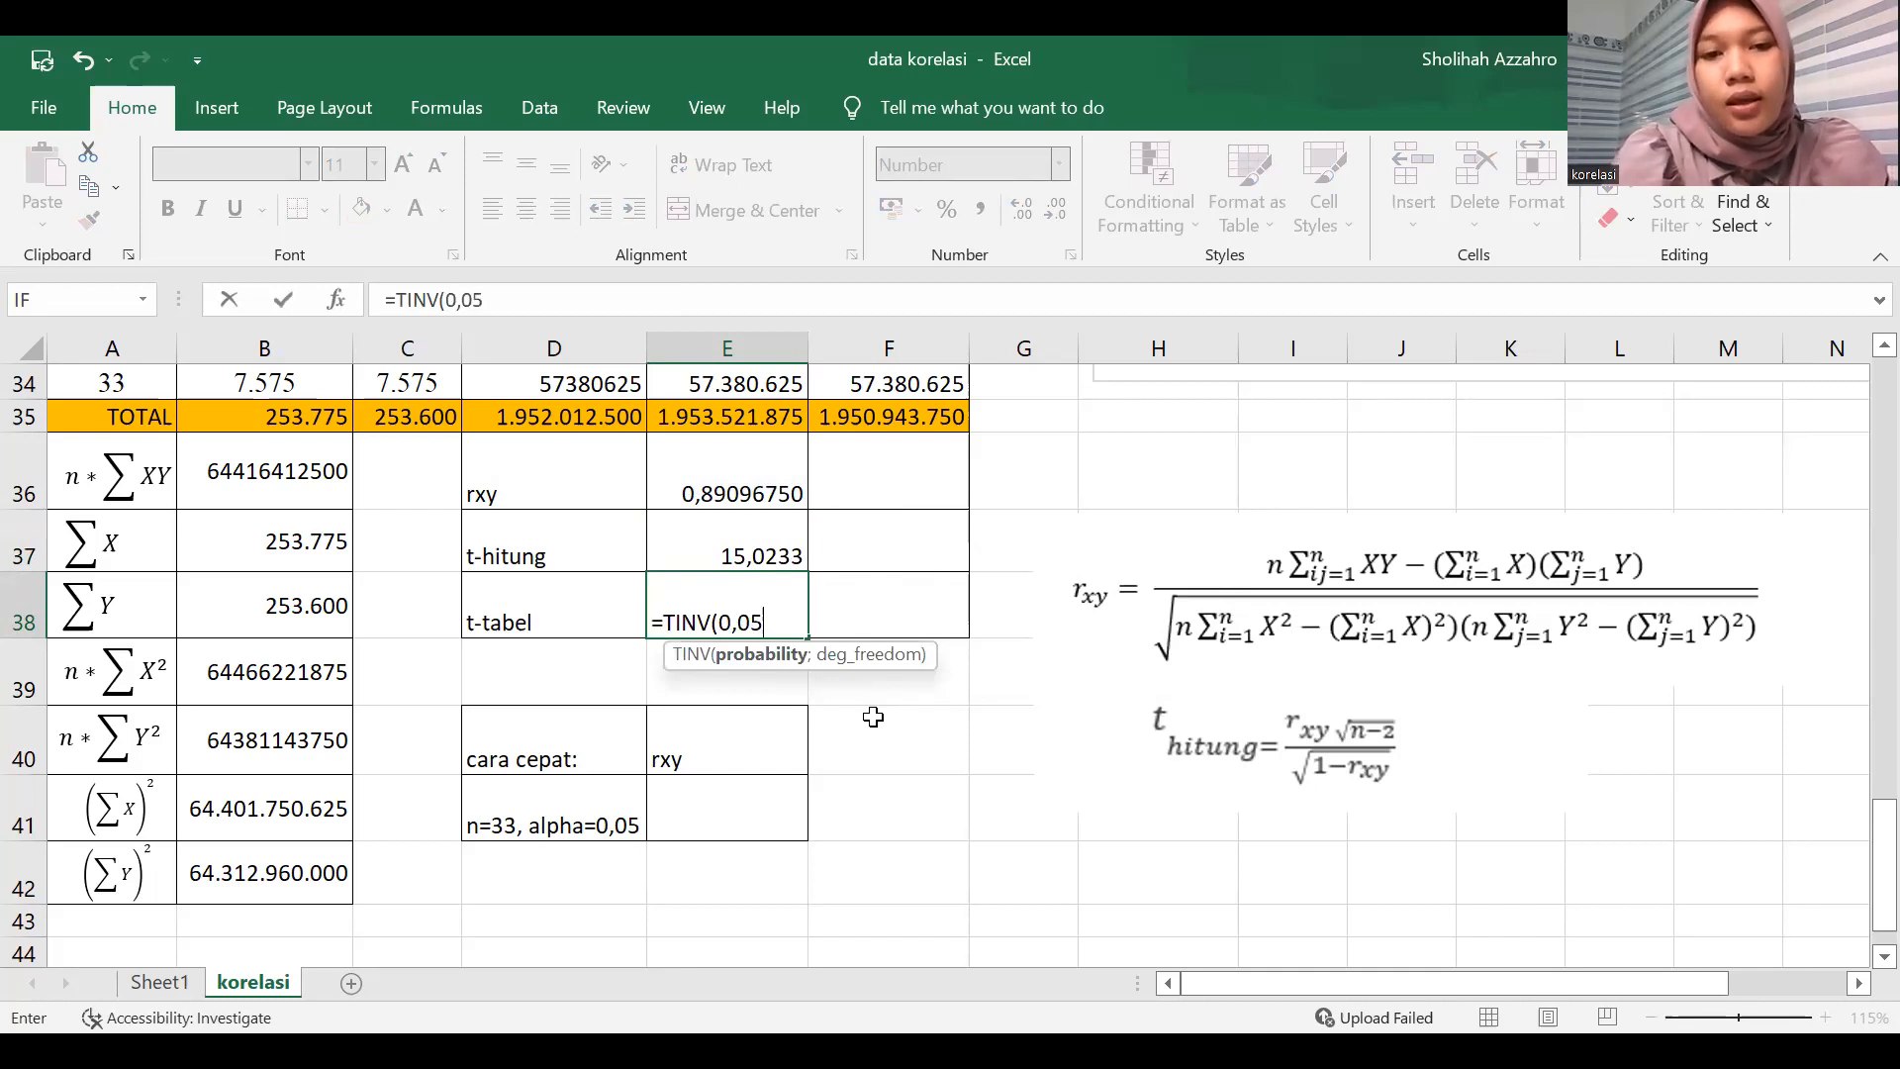
pyautogui.write(';')
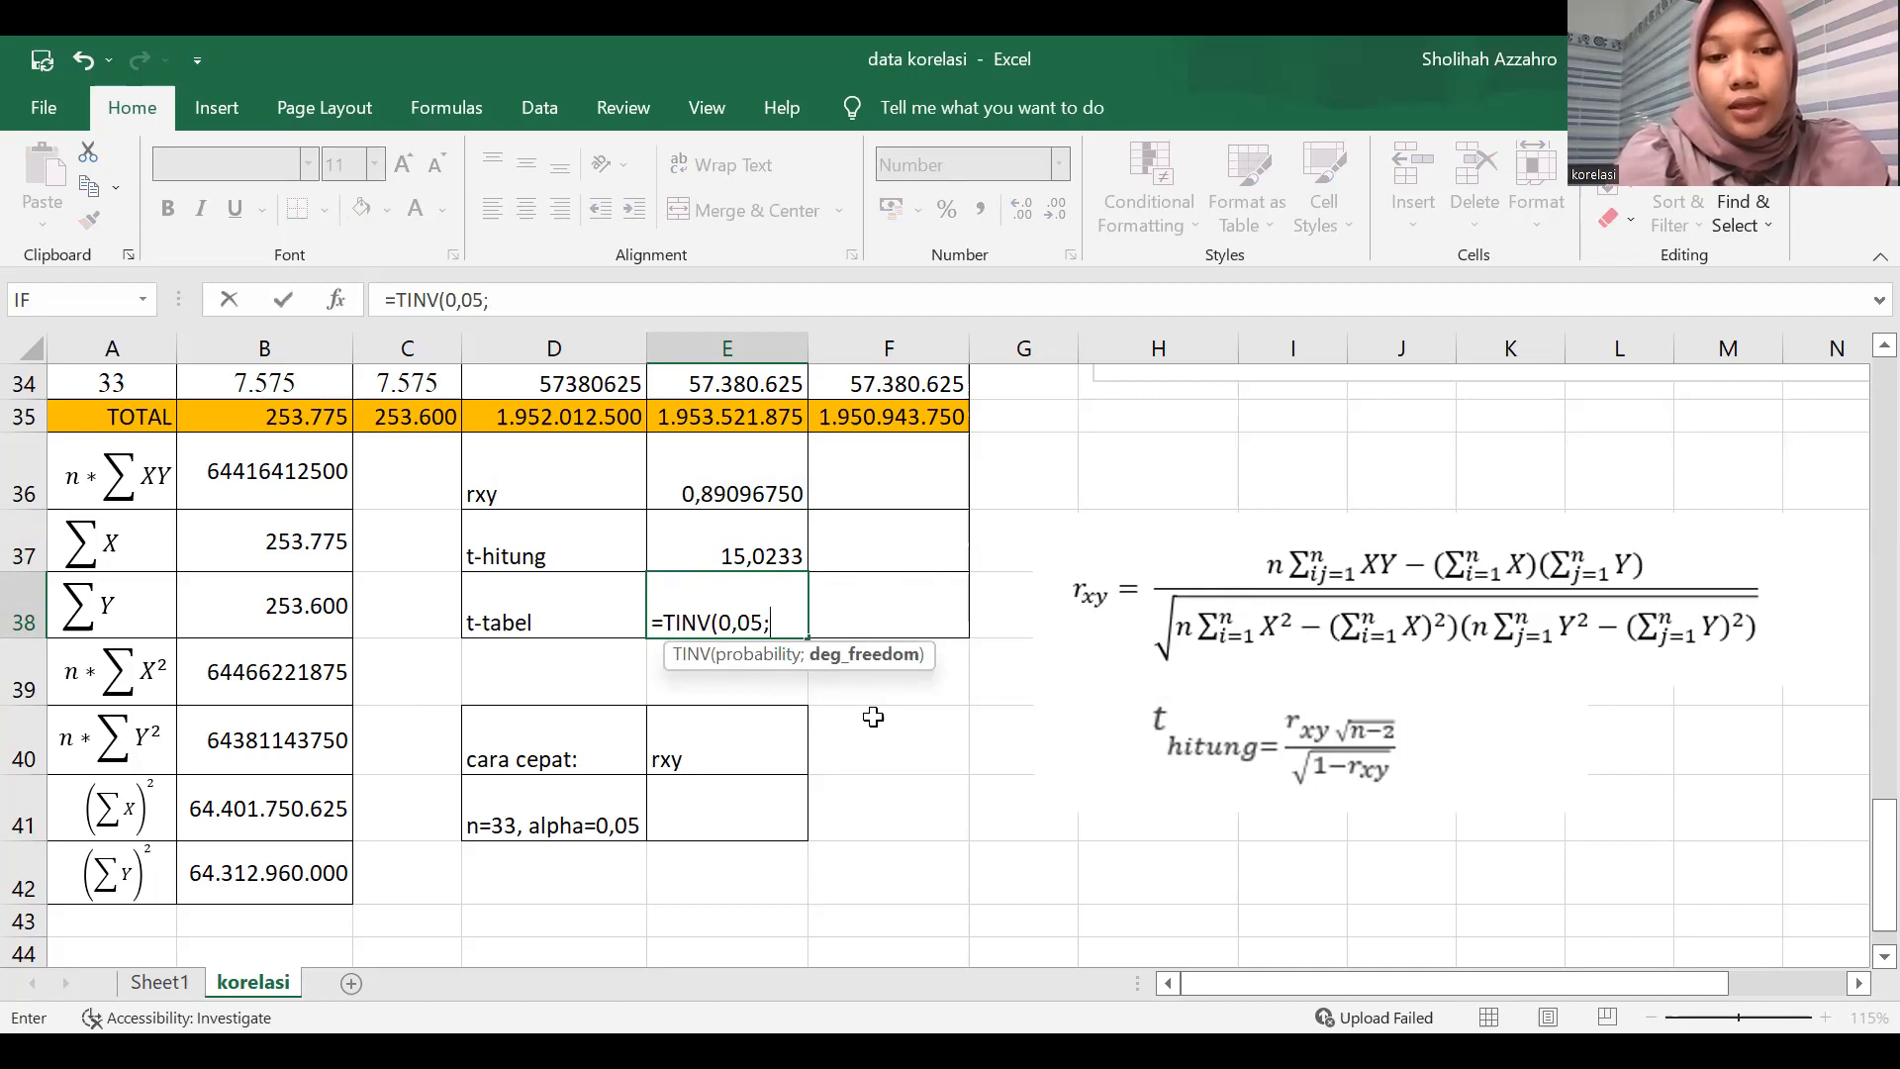
pyautogui.write('31')
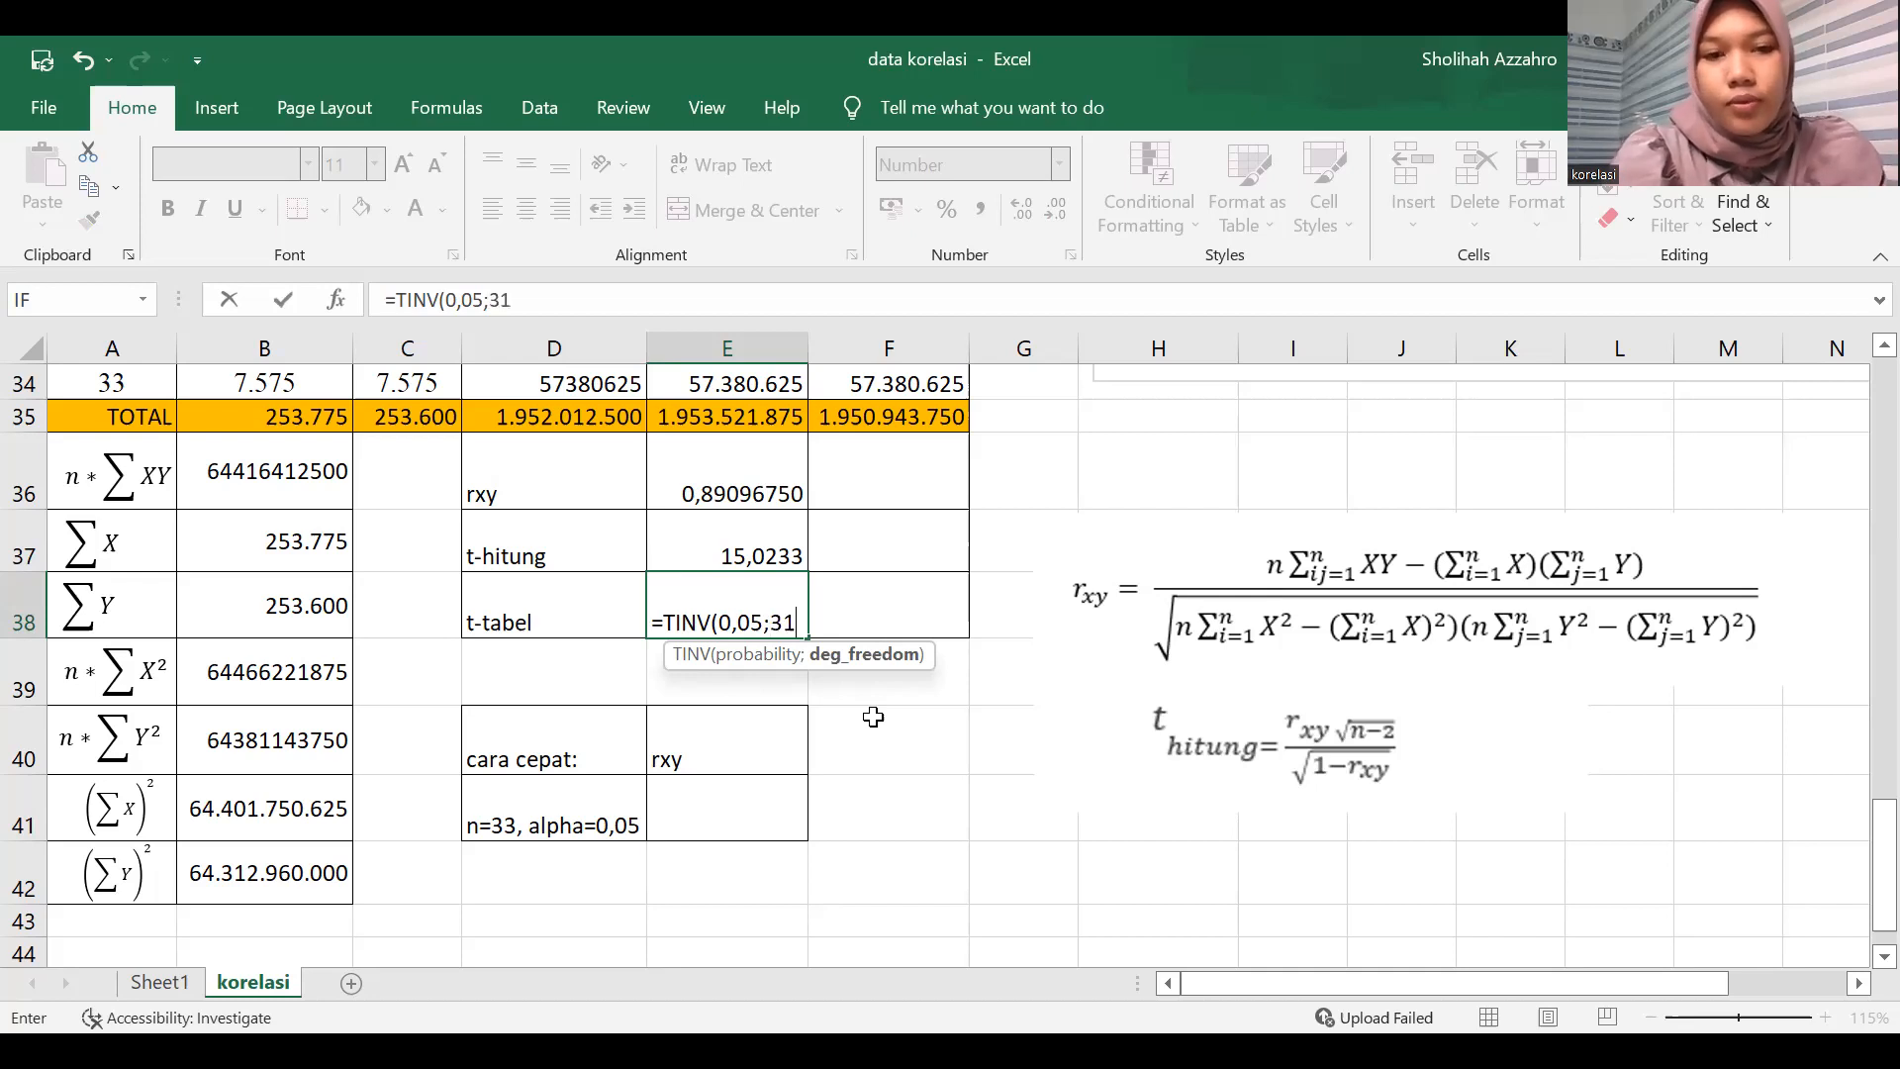
pyautogui.write(')')
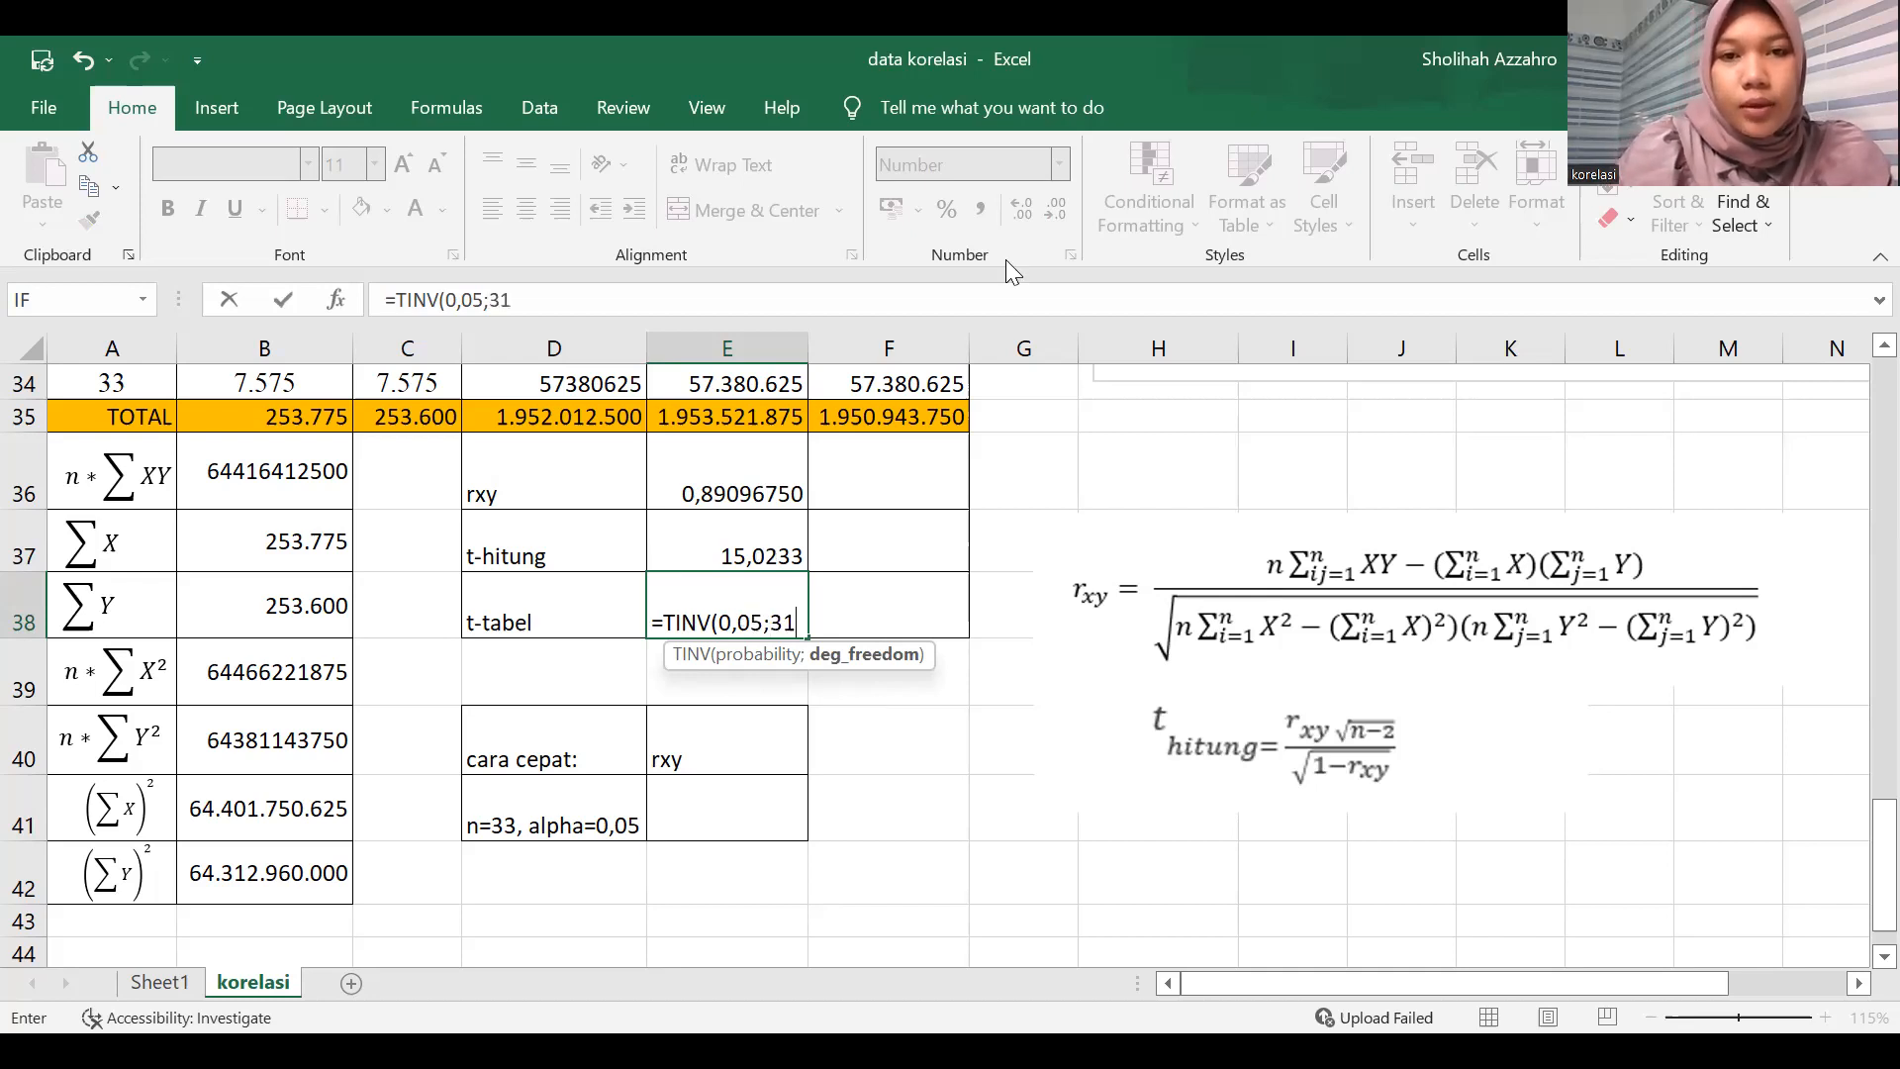
pyautogui.hotkey('ctrl', 'Return')
# Show the t-tabel result in E38 with four decimal places.
pyautogui.click(1009, 214)
pyautogui.click(1010, 214)
pyautogui.click(1009, 214)
pyautogui.click(1010, 214)
pyautogui.click(721, 818)
pyautogui.click(962, 715)
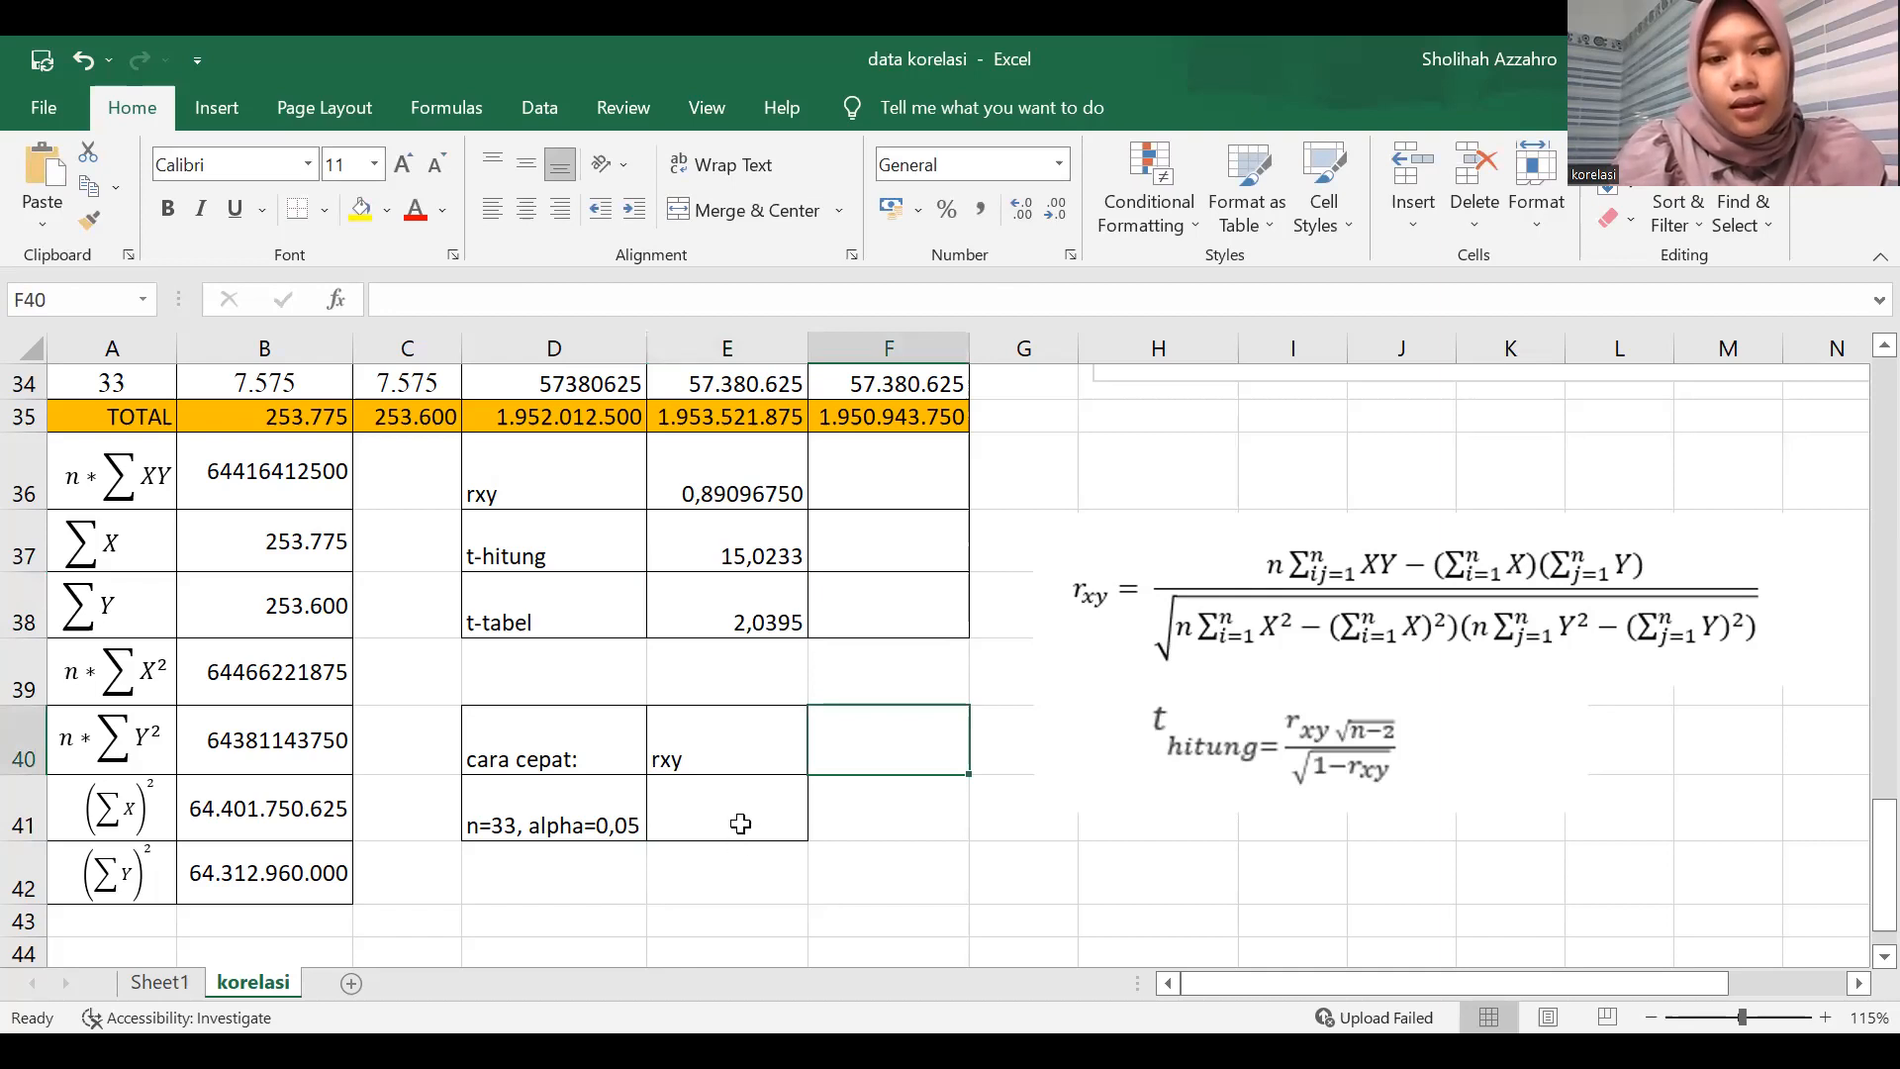
# Calculate rxy by the quick method in E41 using CORREL on B2:B34 and the matching values in column C.
pyautogui.click(740, 823)
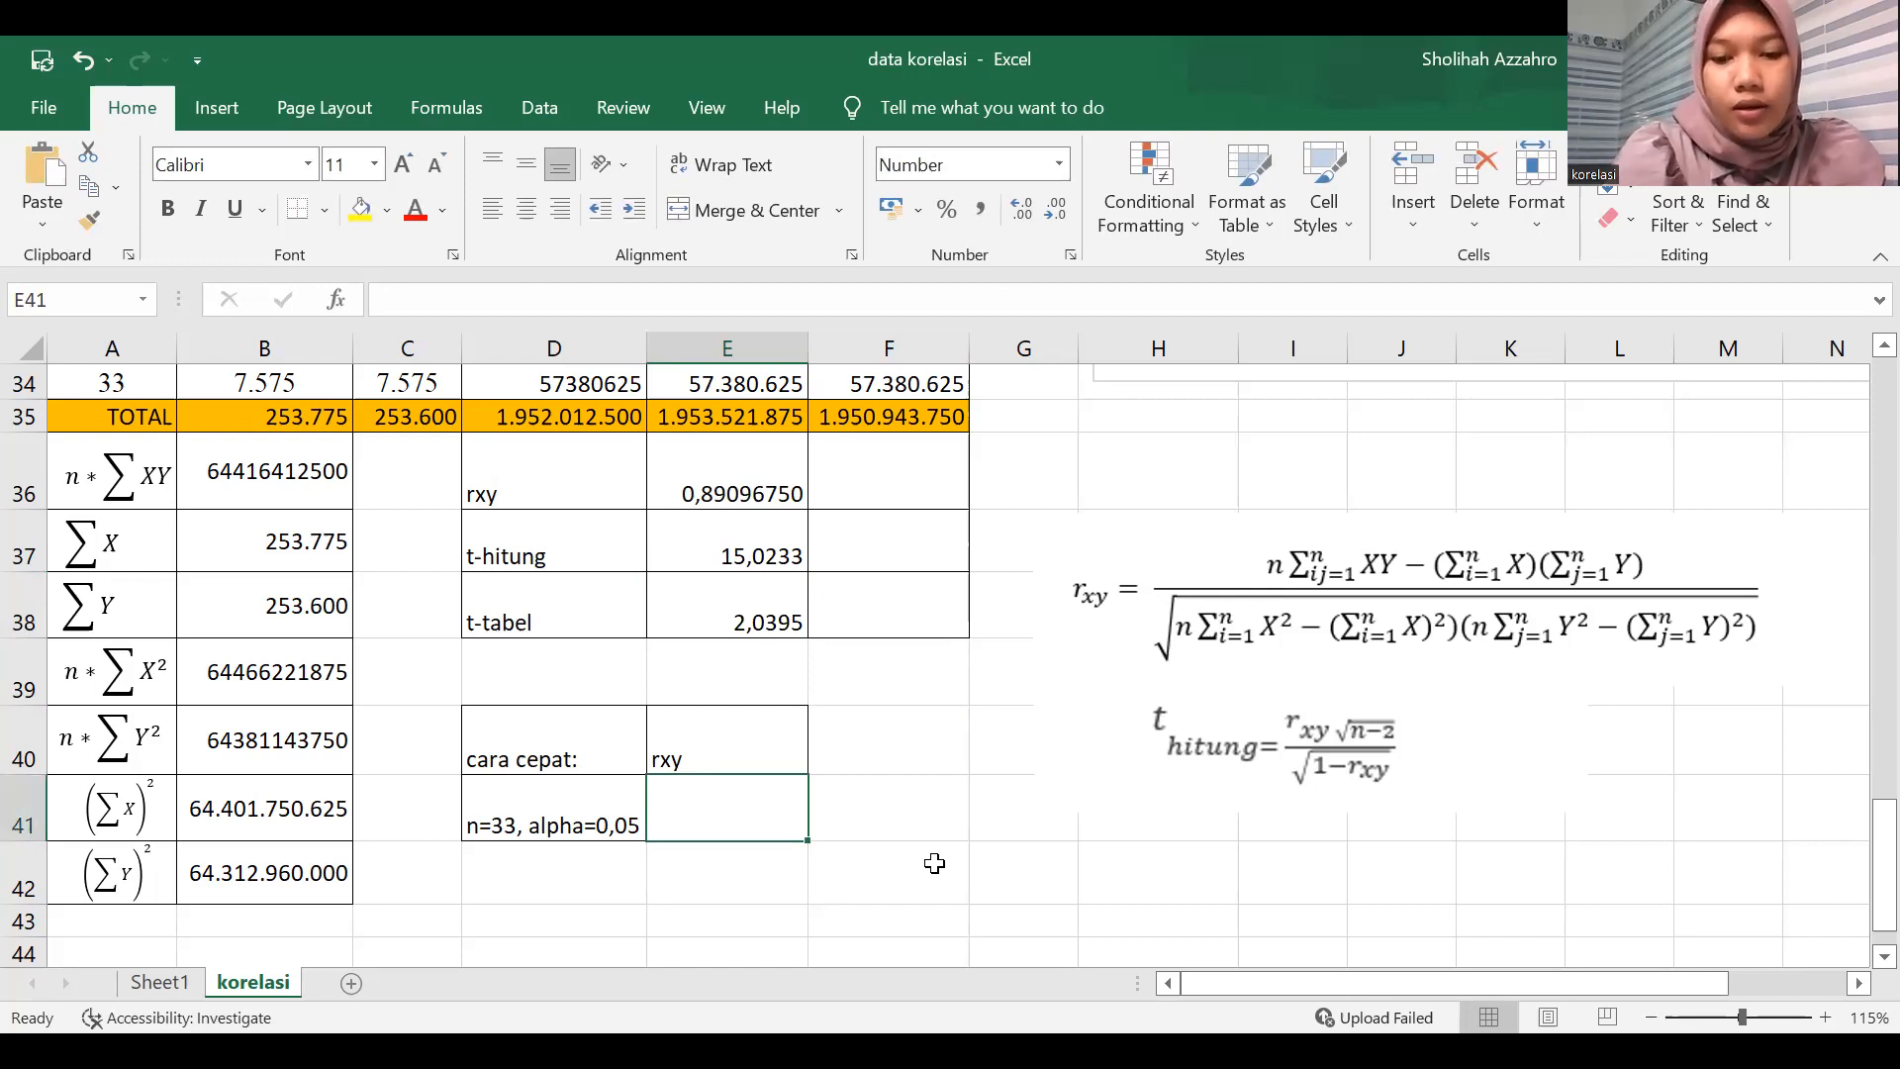
pyautogui.write('=')
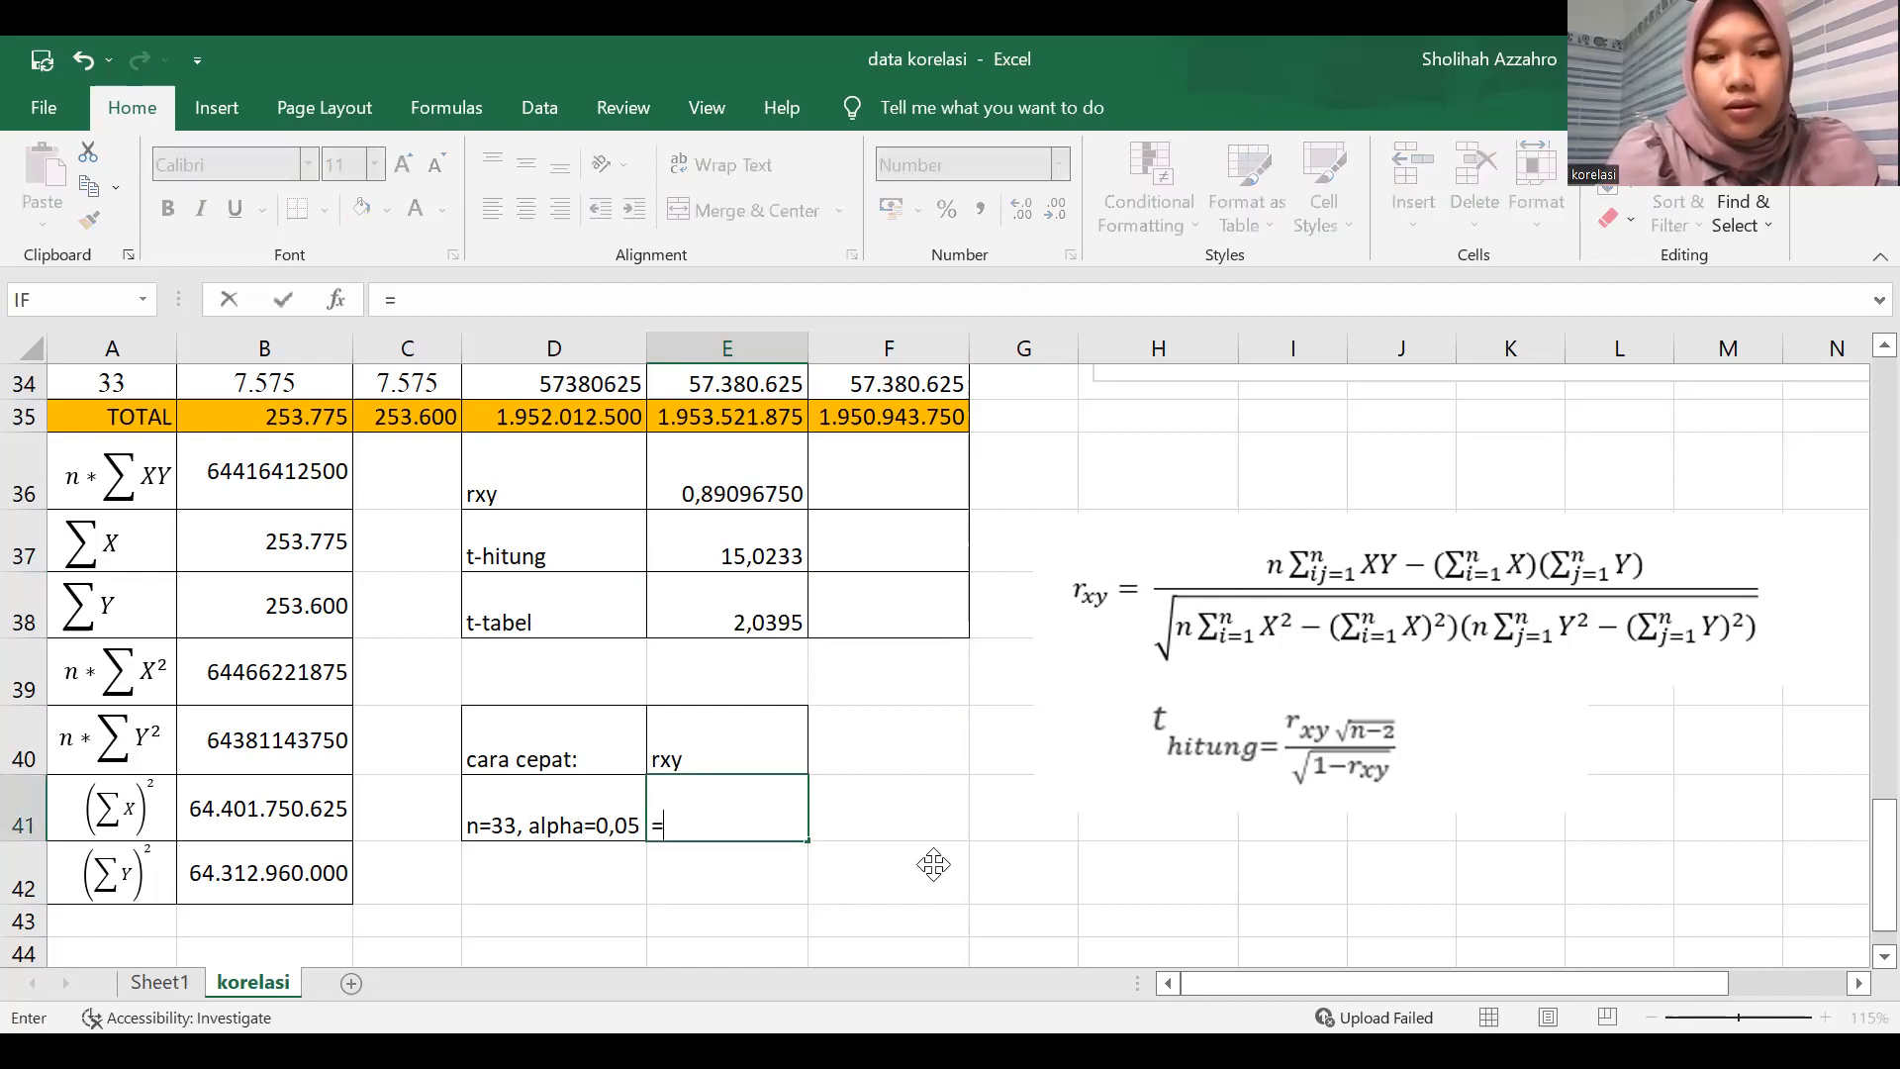
pyautogui.write('correl(')
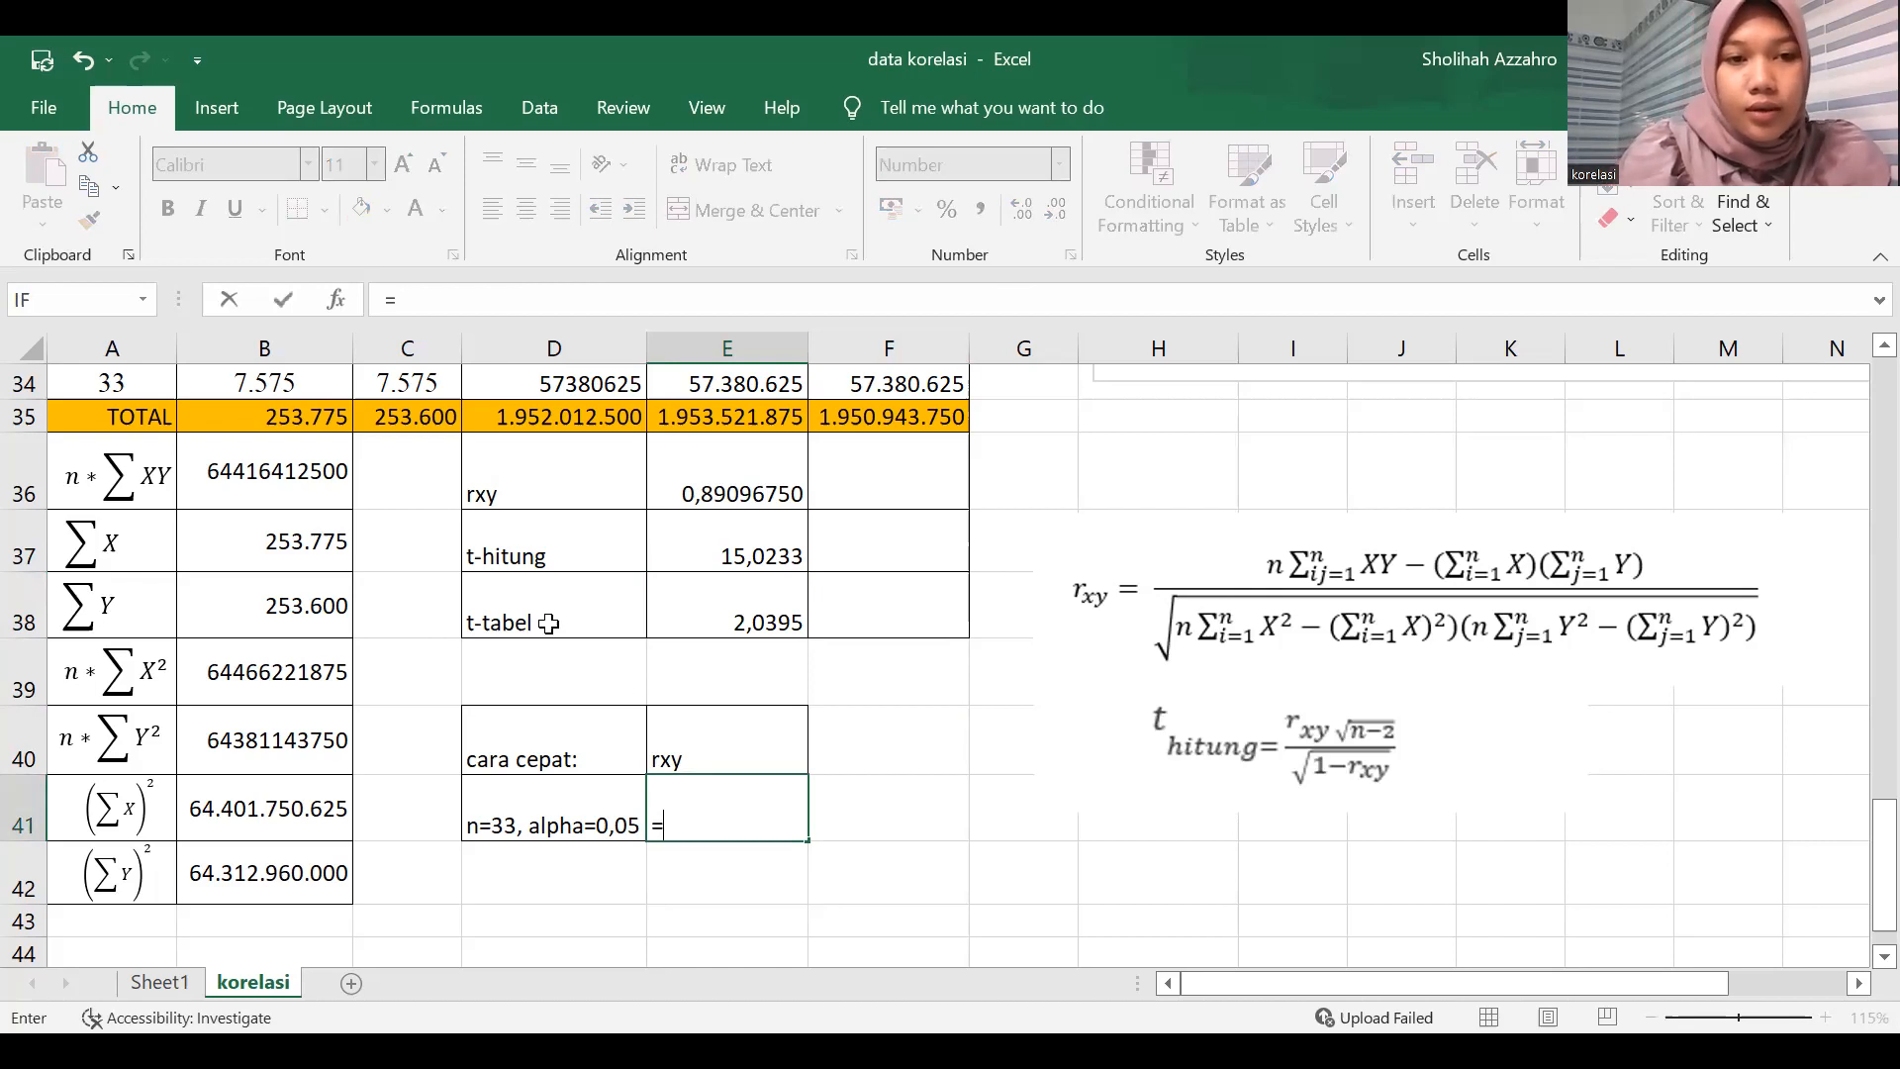
pyautogui.scroll(11, 302, 413)
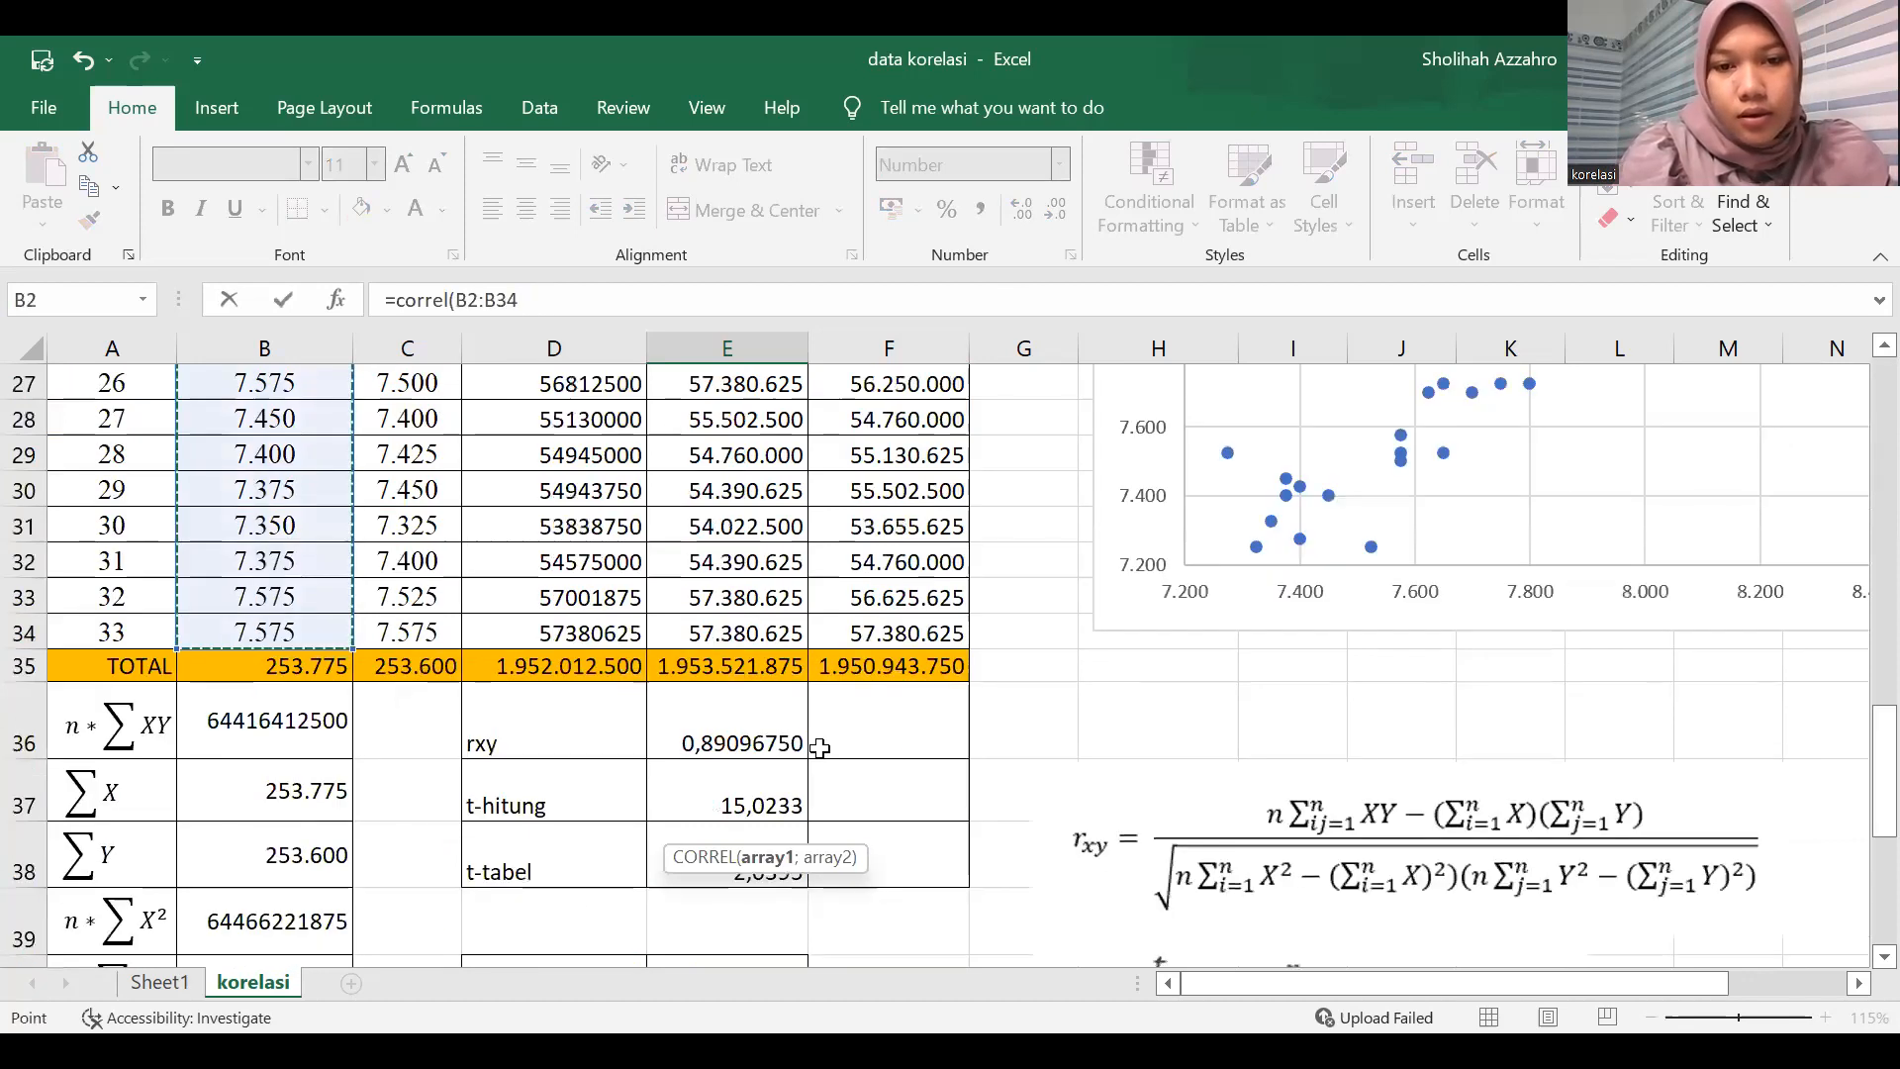
pyautogui.write(';')
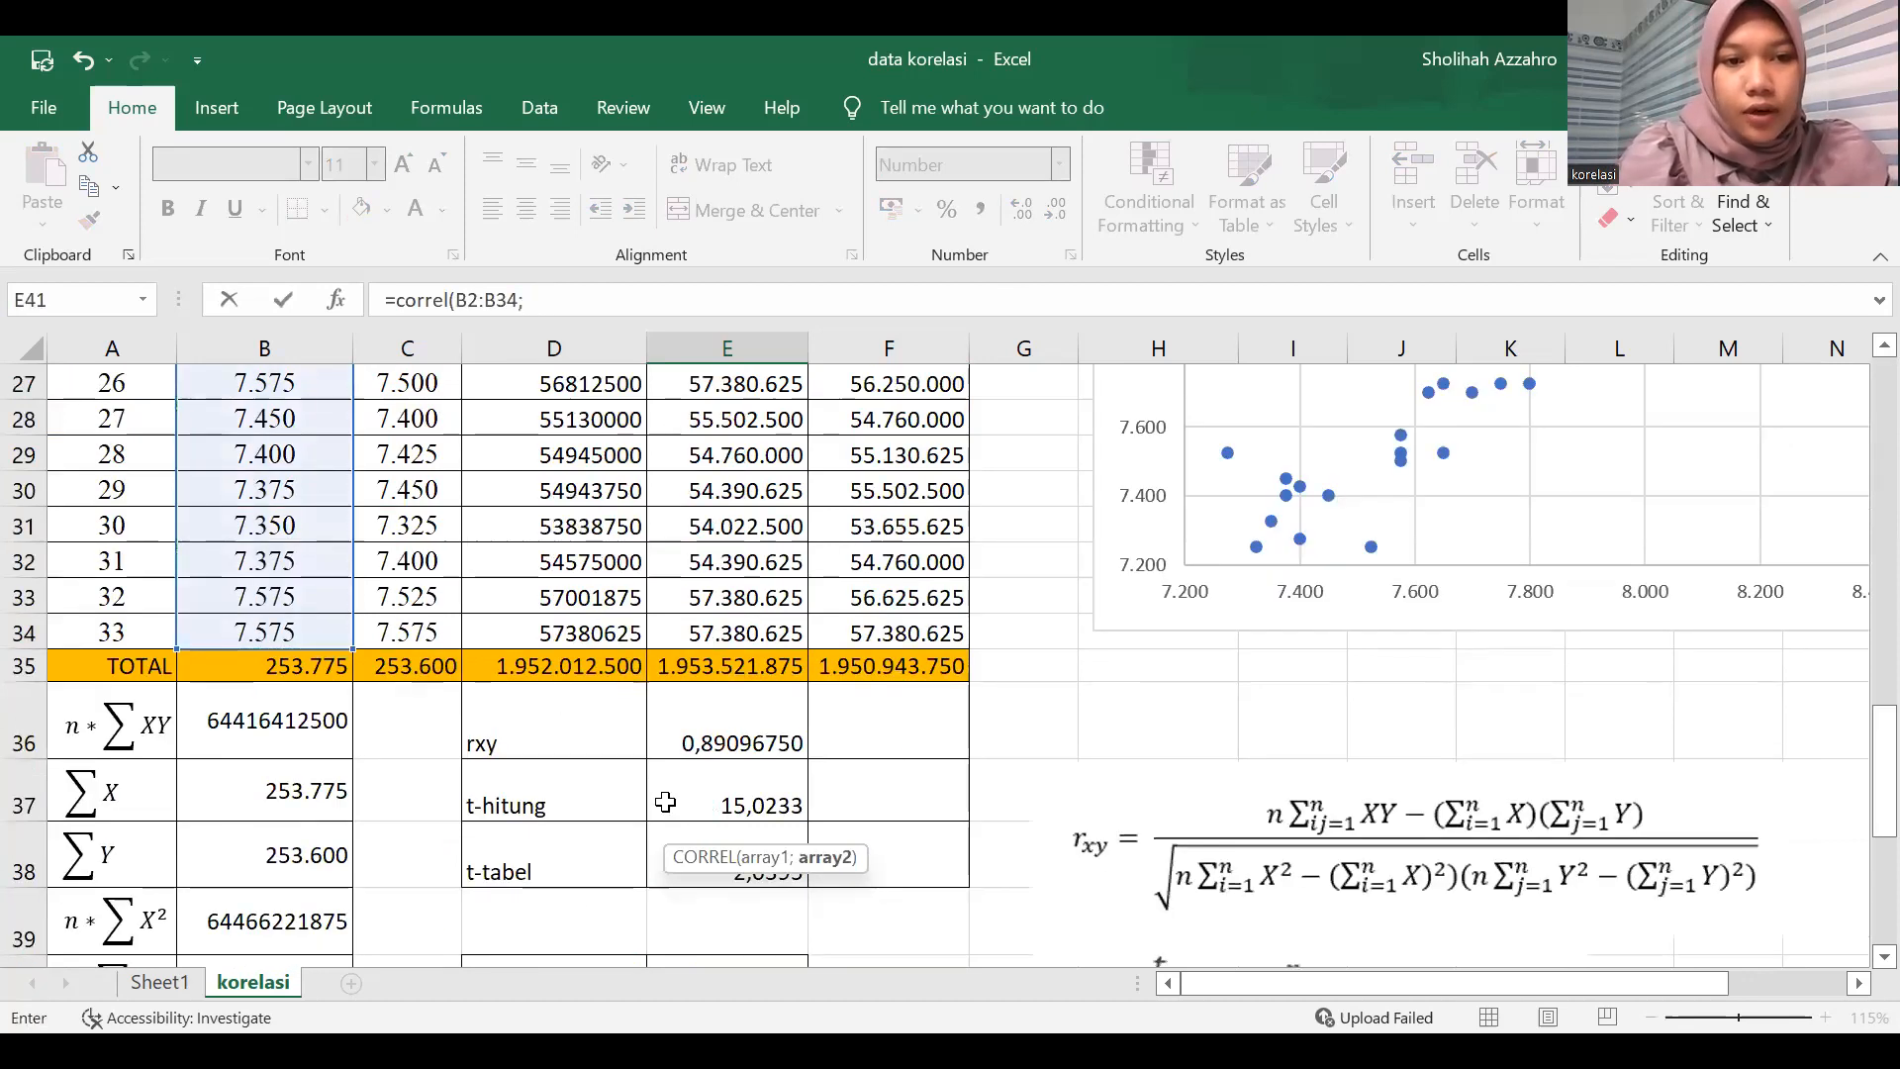
pyautogui.scroll(4, 431, 403)
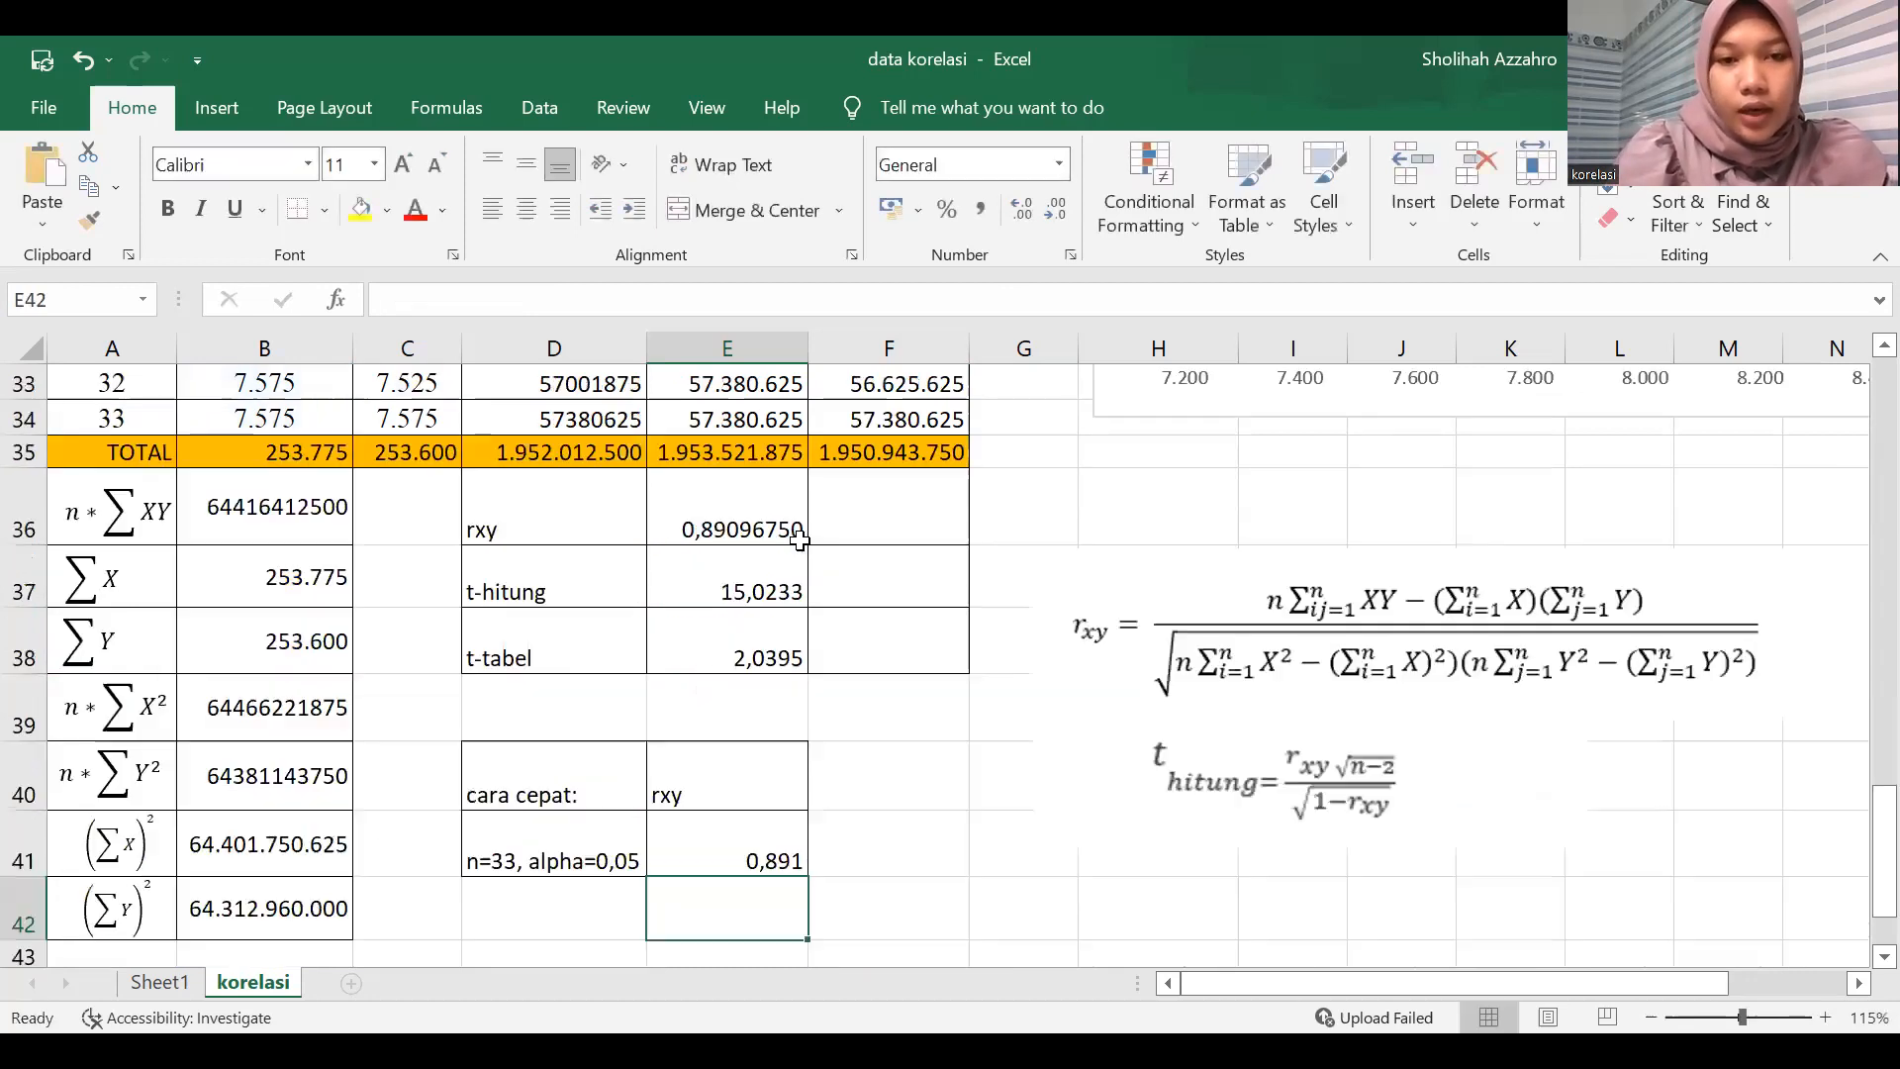
# Reduce the rxy result in E36 to three decimal places.
pyautogui.click(794, 500)
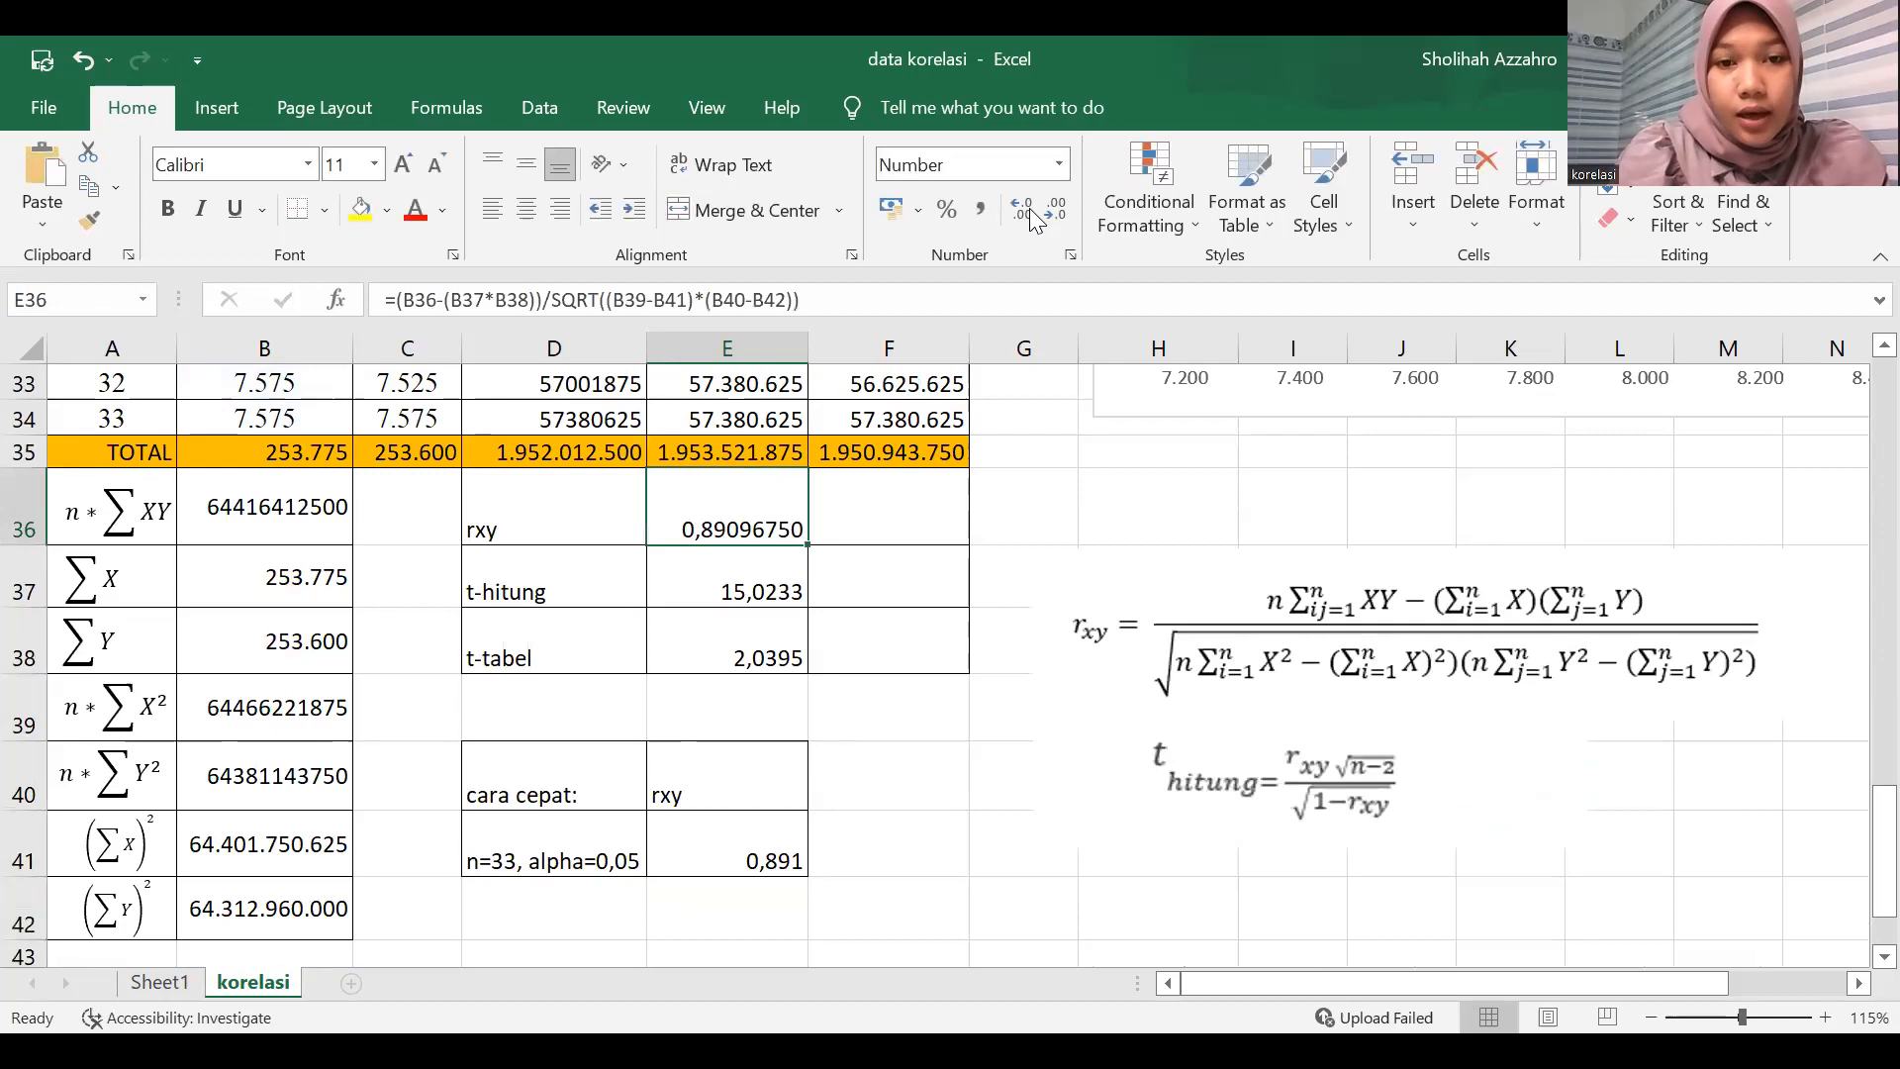
pyautogui.click(1025, 209)
pyautogui.doubleClick(1041, 212)
pyautogui.tripleClick(1041, 211)
pyautogui.doubleClick(1041, 212)
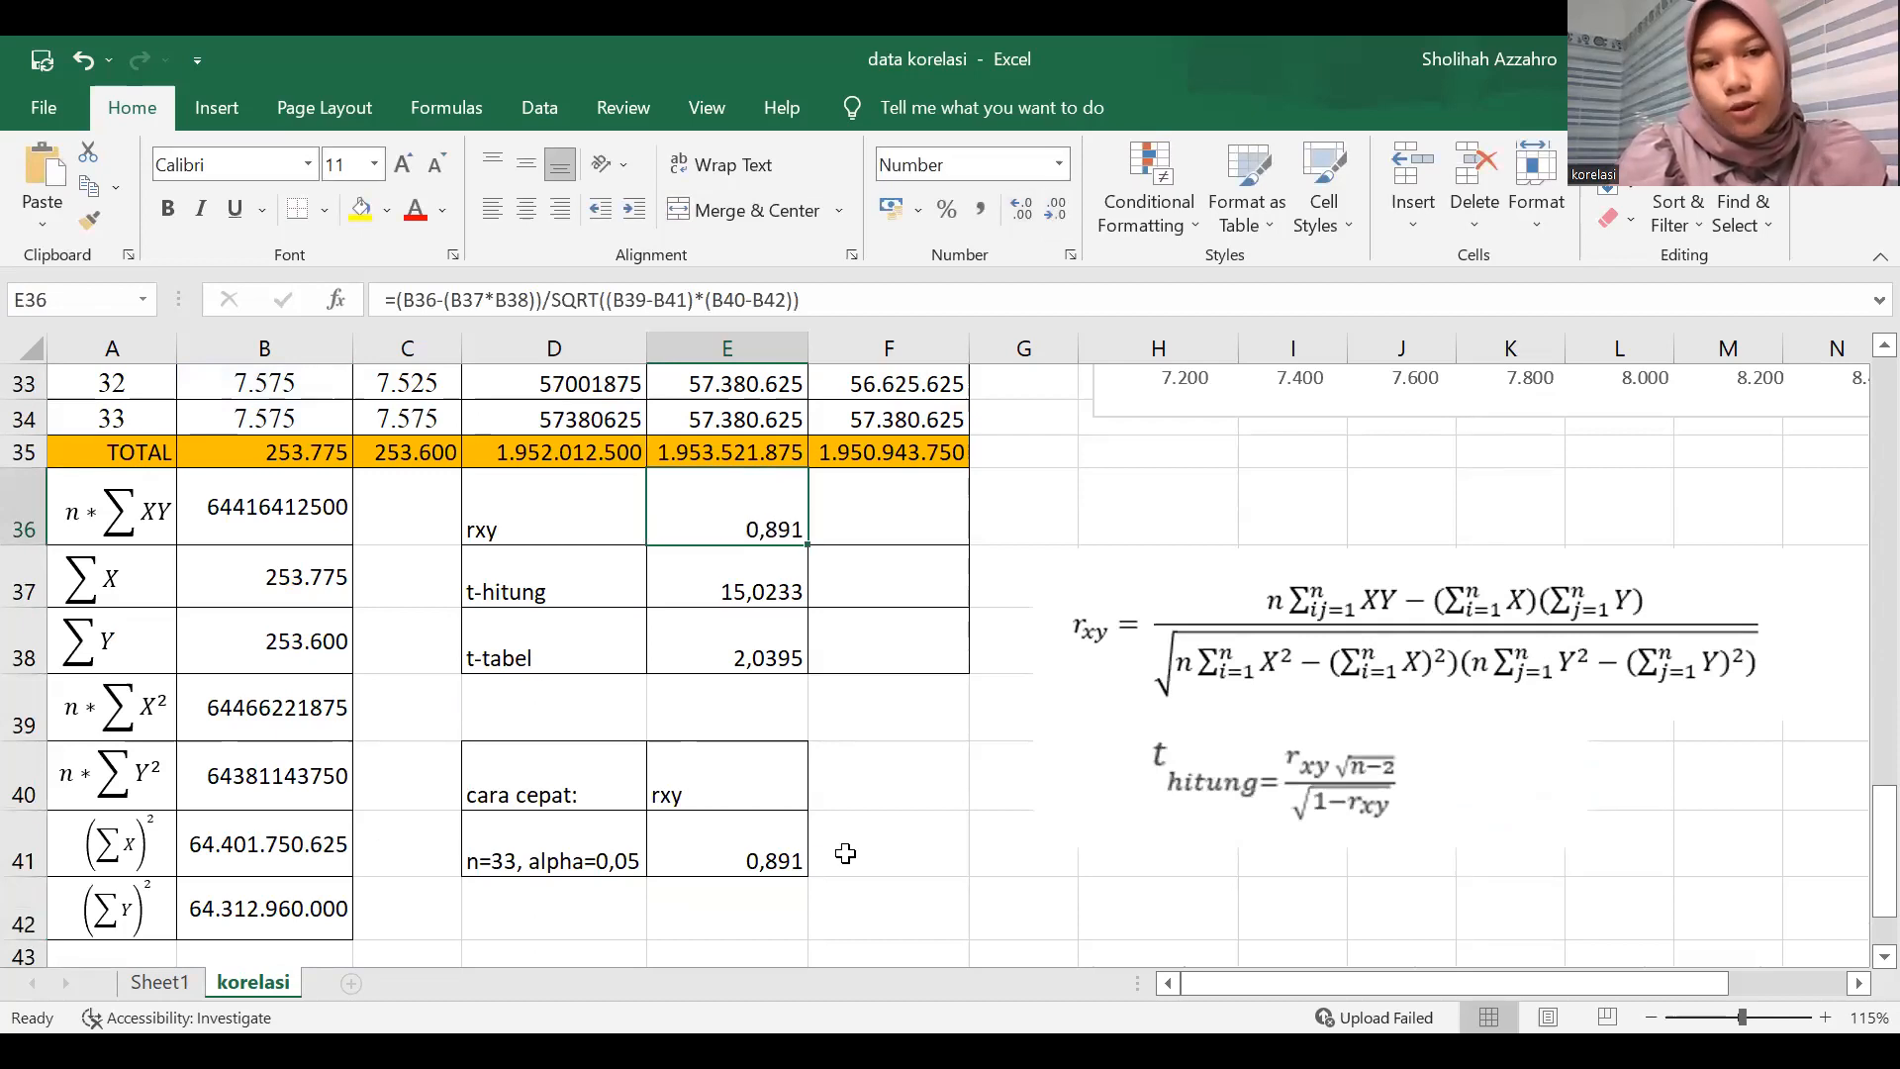
# Enter the hypothesis conclusion "Tolak H0" in F38 beside the t-tabel result.
pyautogui.click(846, 853)
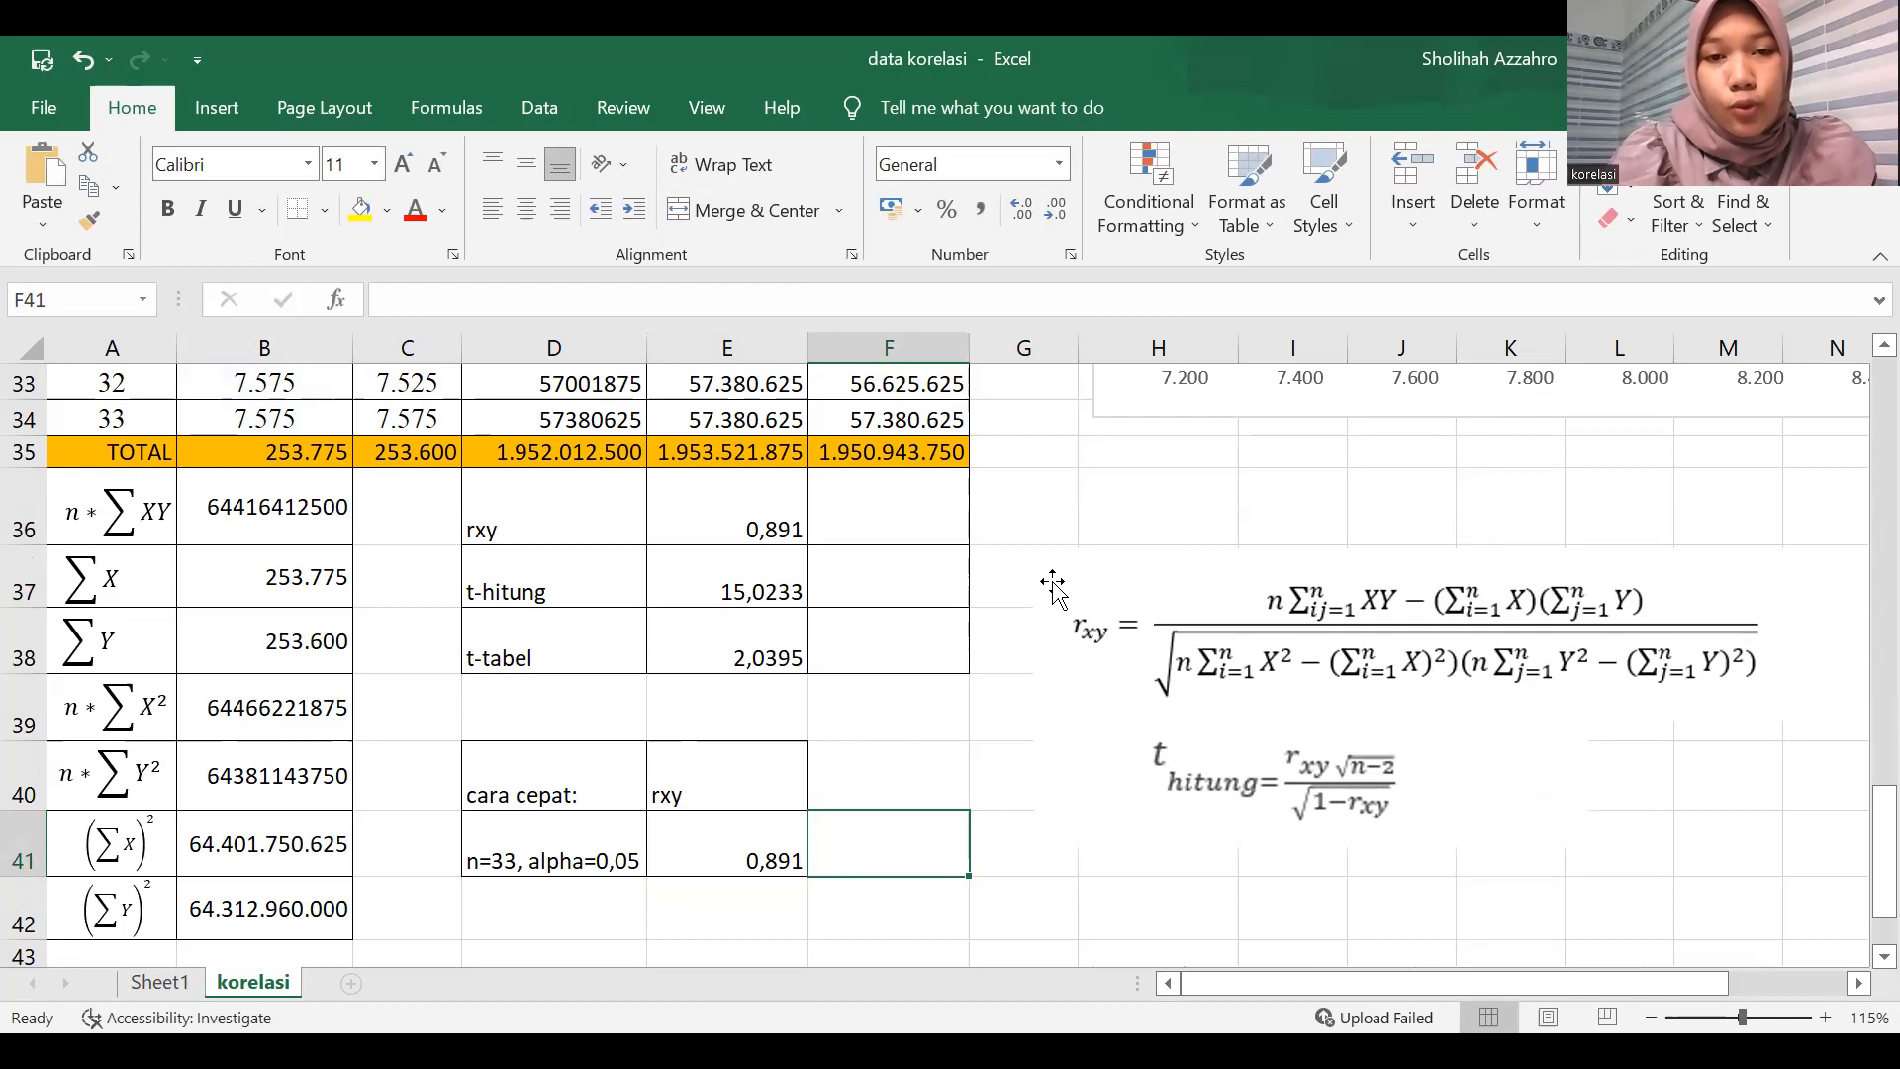
pyautogui.click(897, 656)
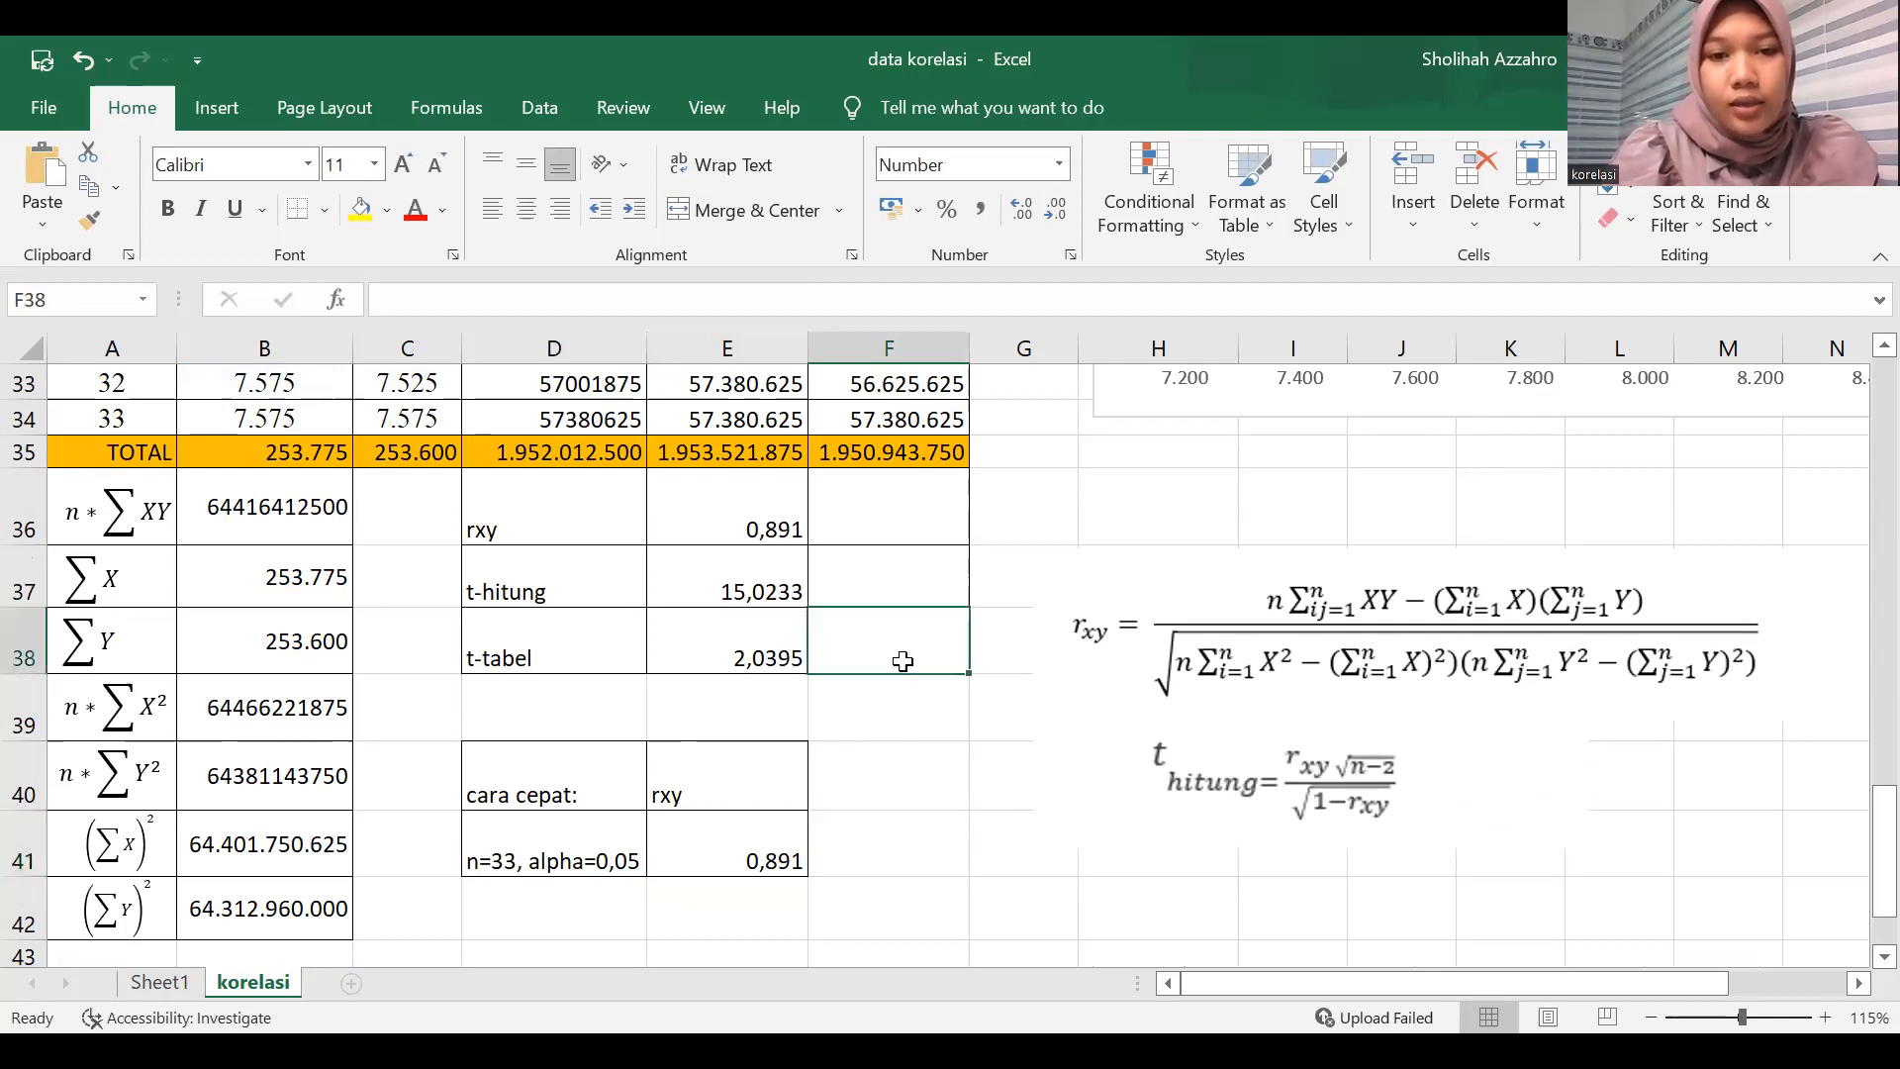
pyautogui.write('Tolak')
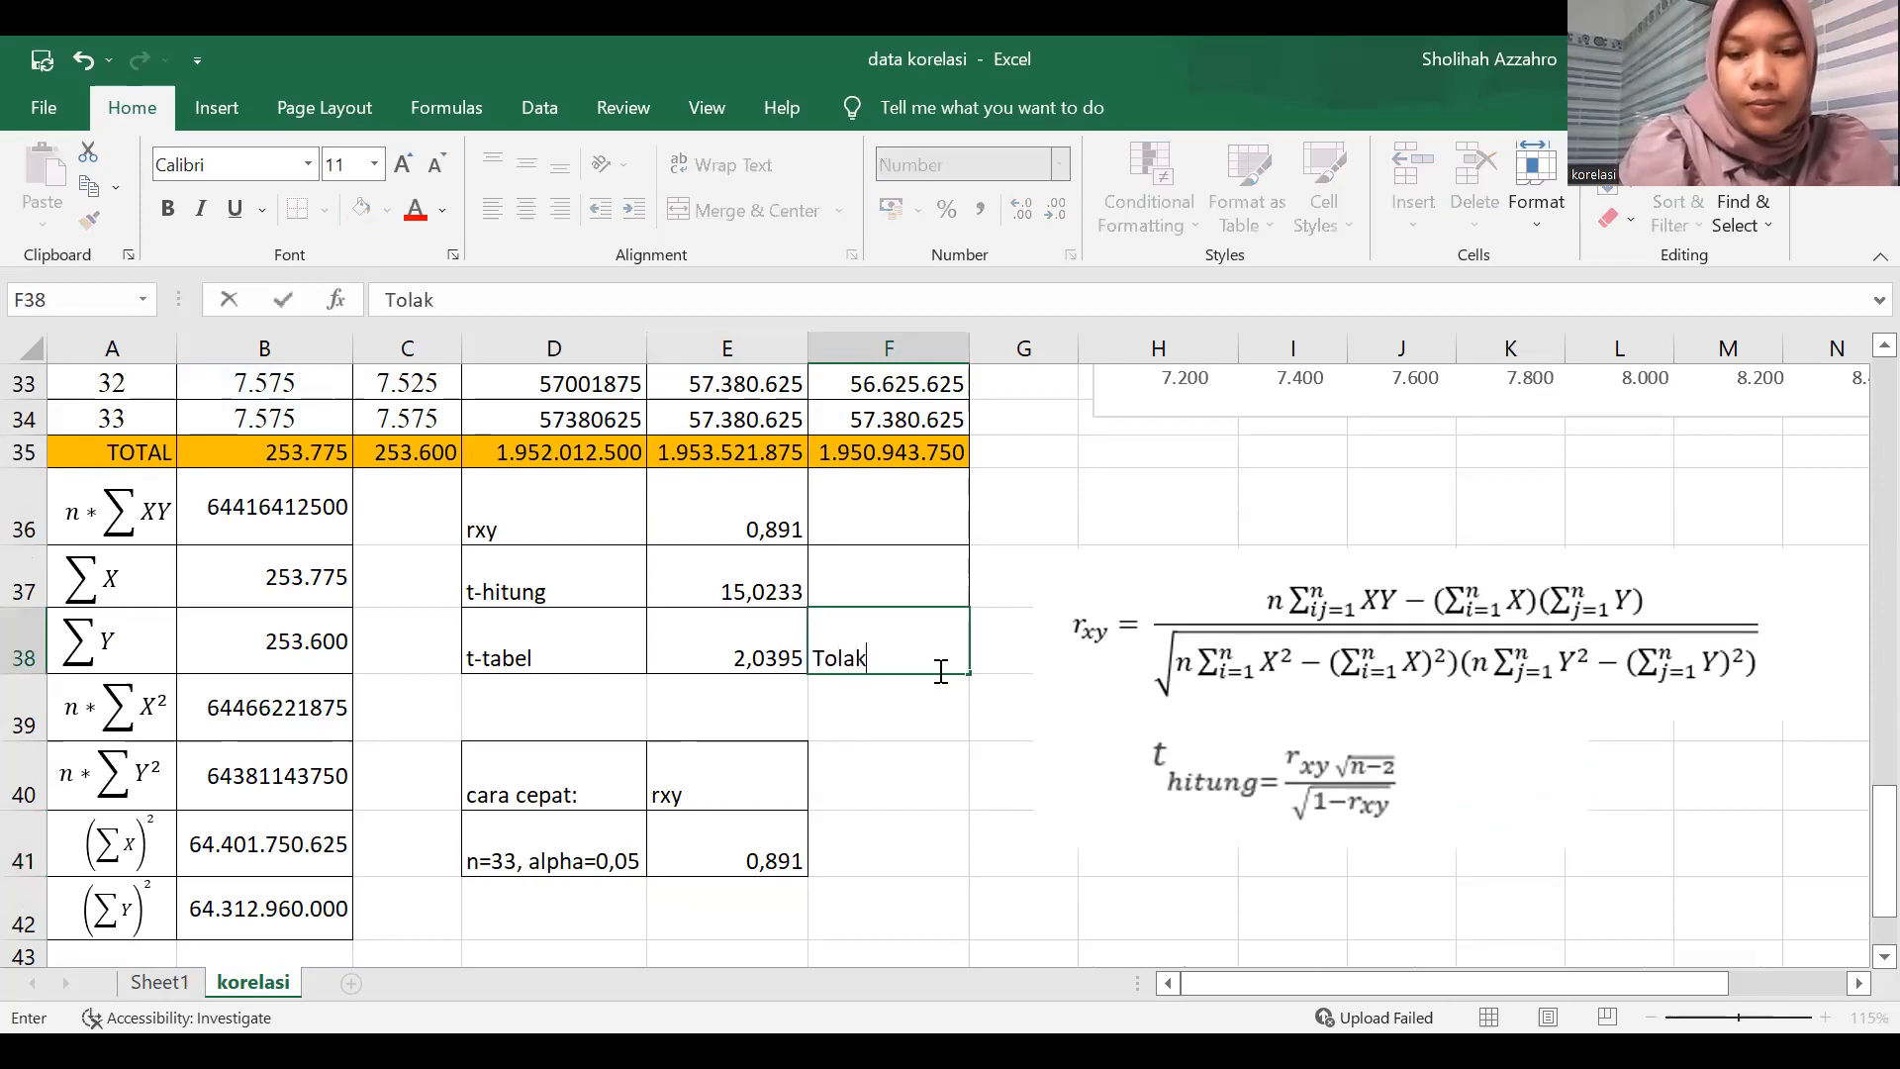
pyautogui.write(' H0')
pyautogui.press('BackSpace')
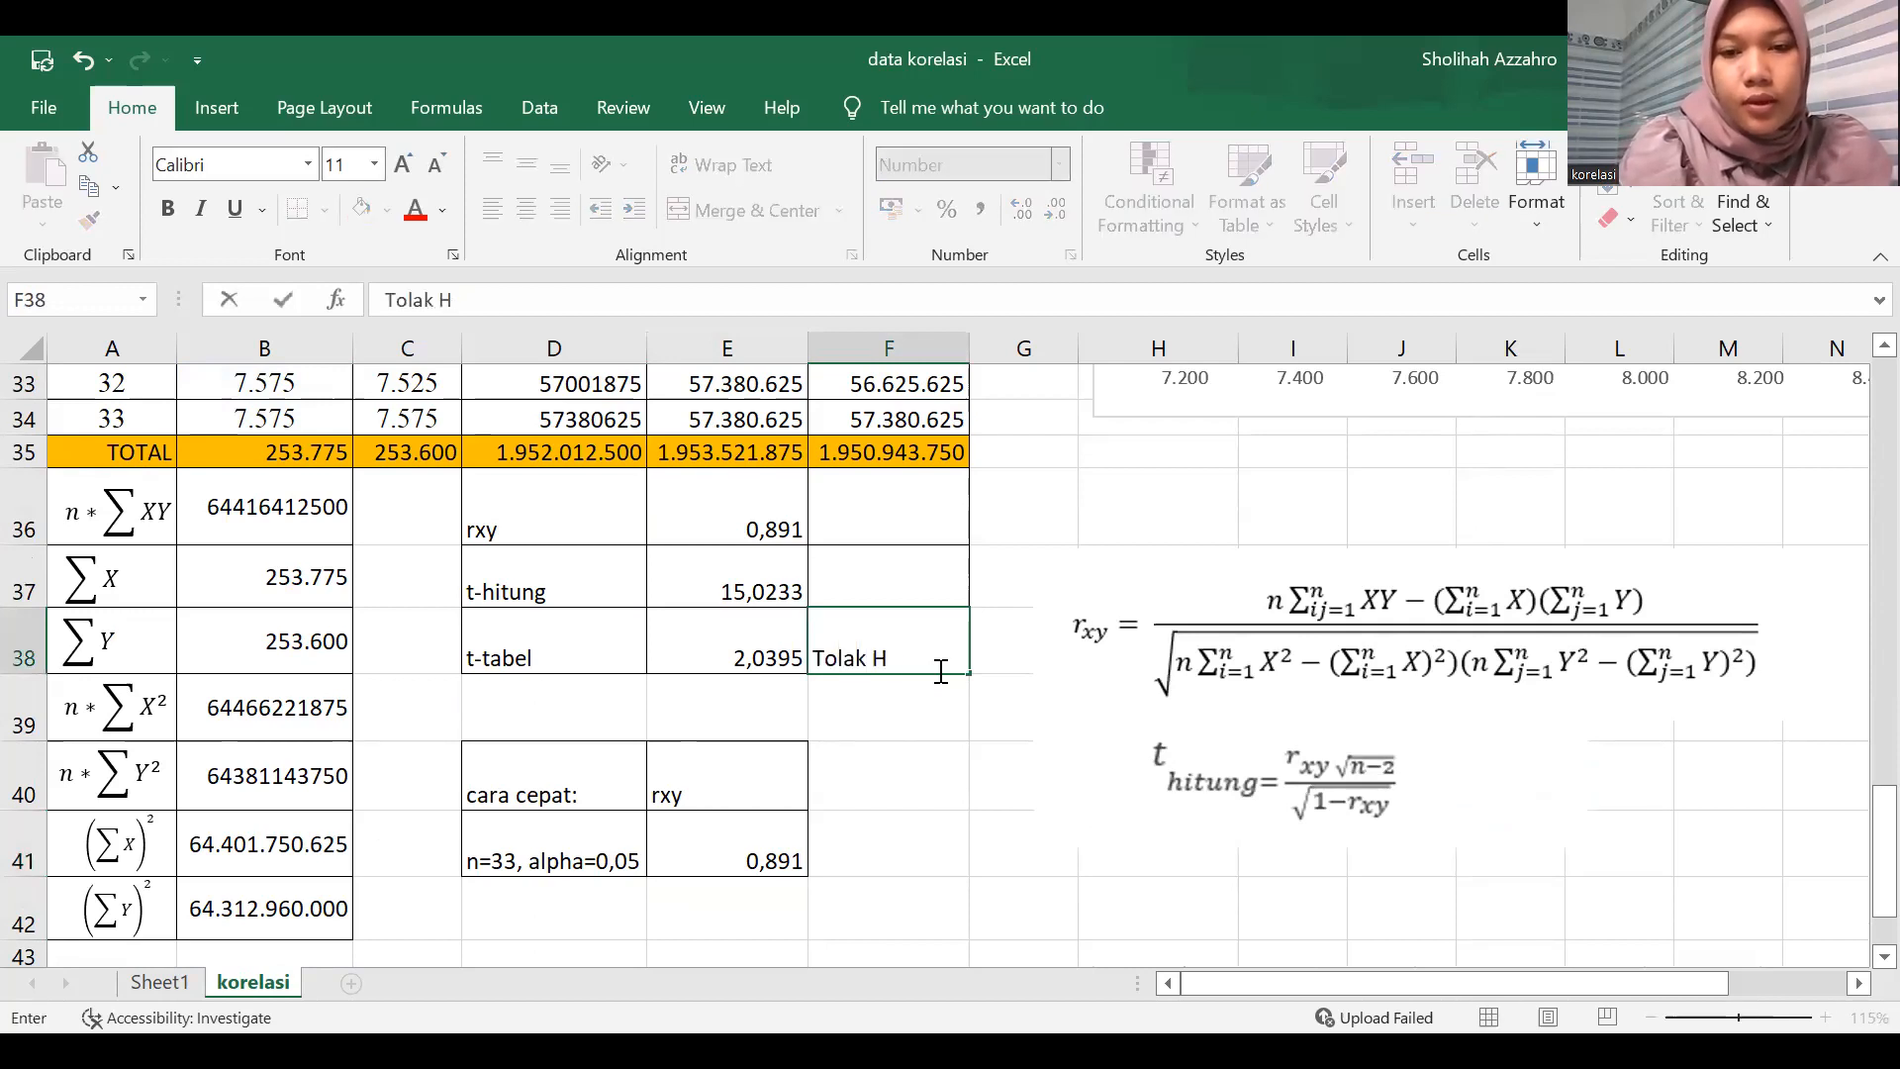
pyautogui.write('0')
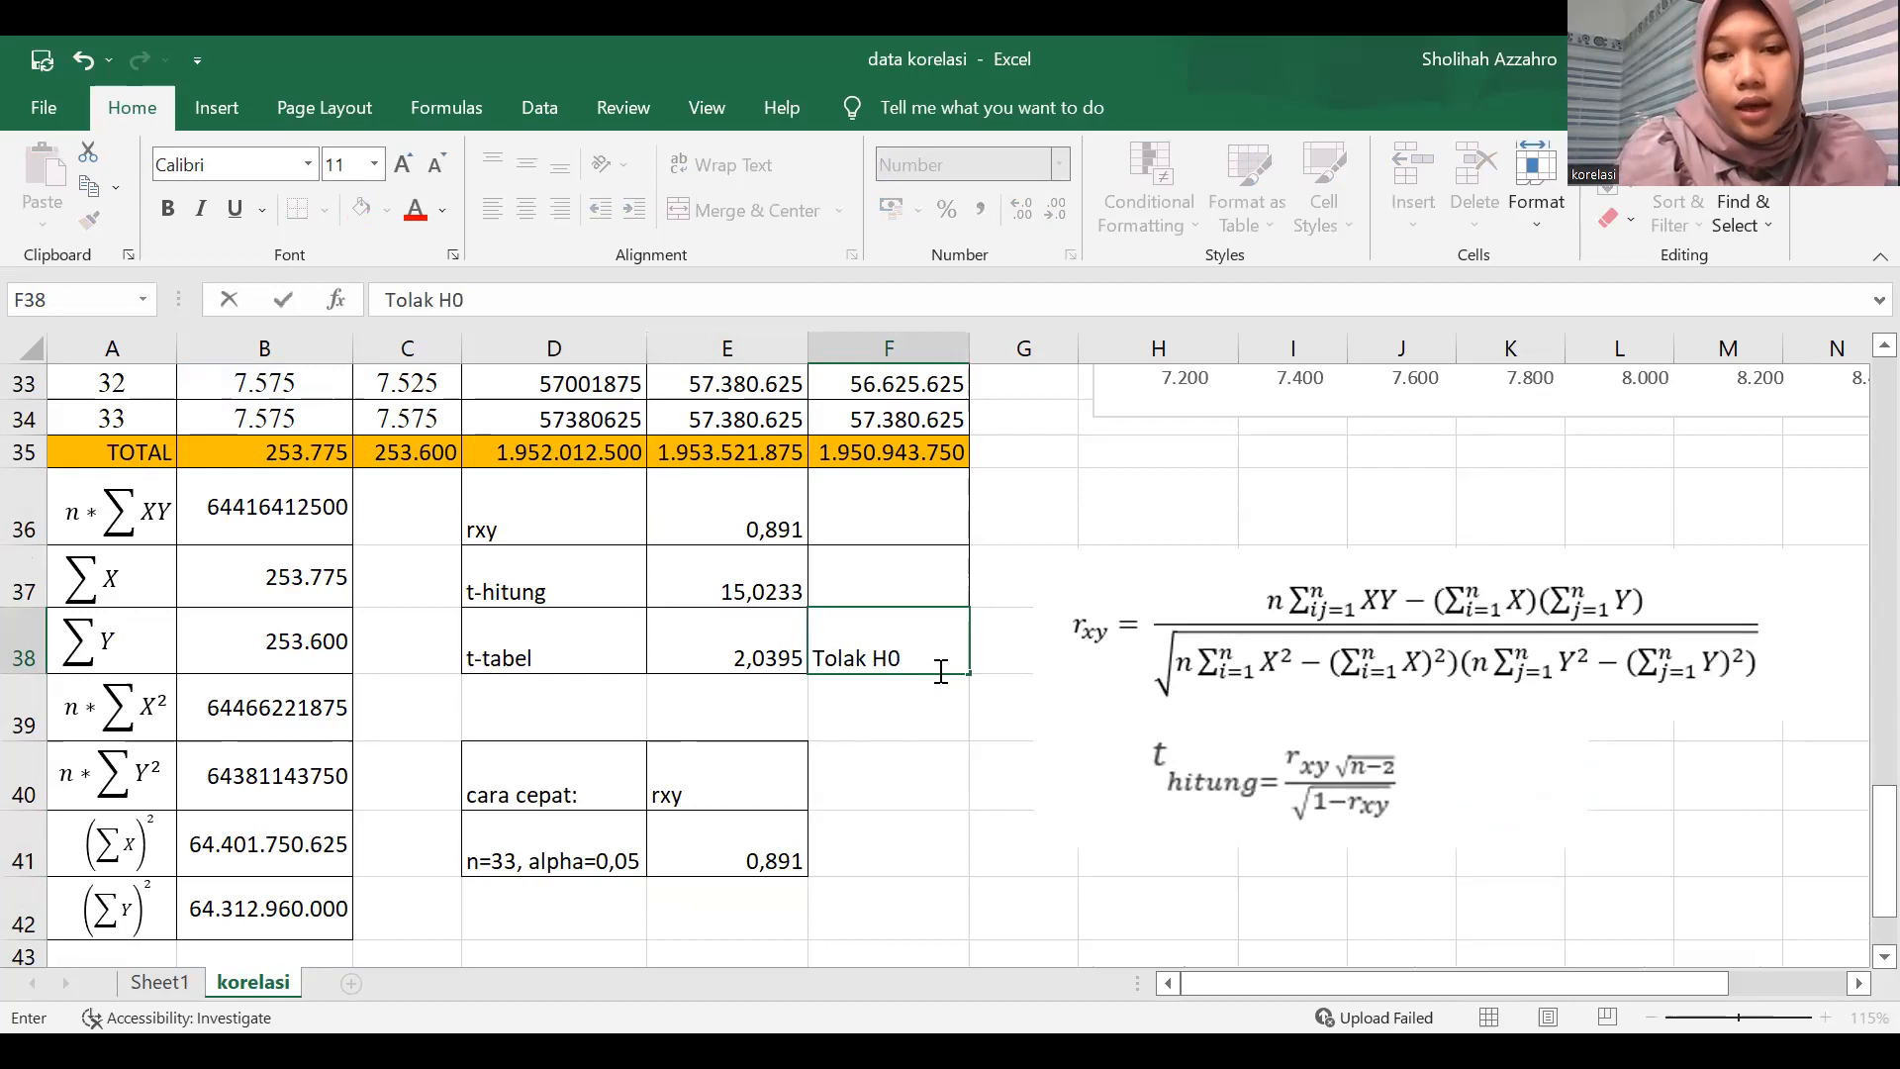
pyautogui.press('Tab')
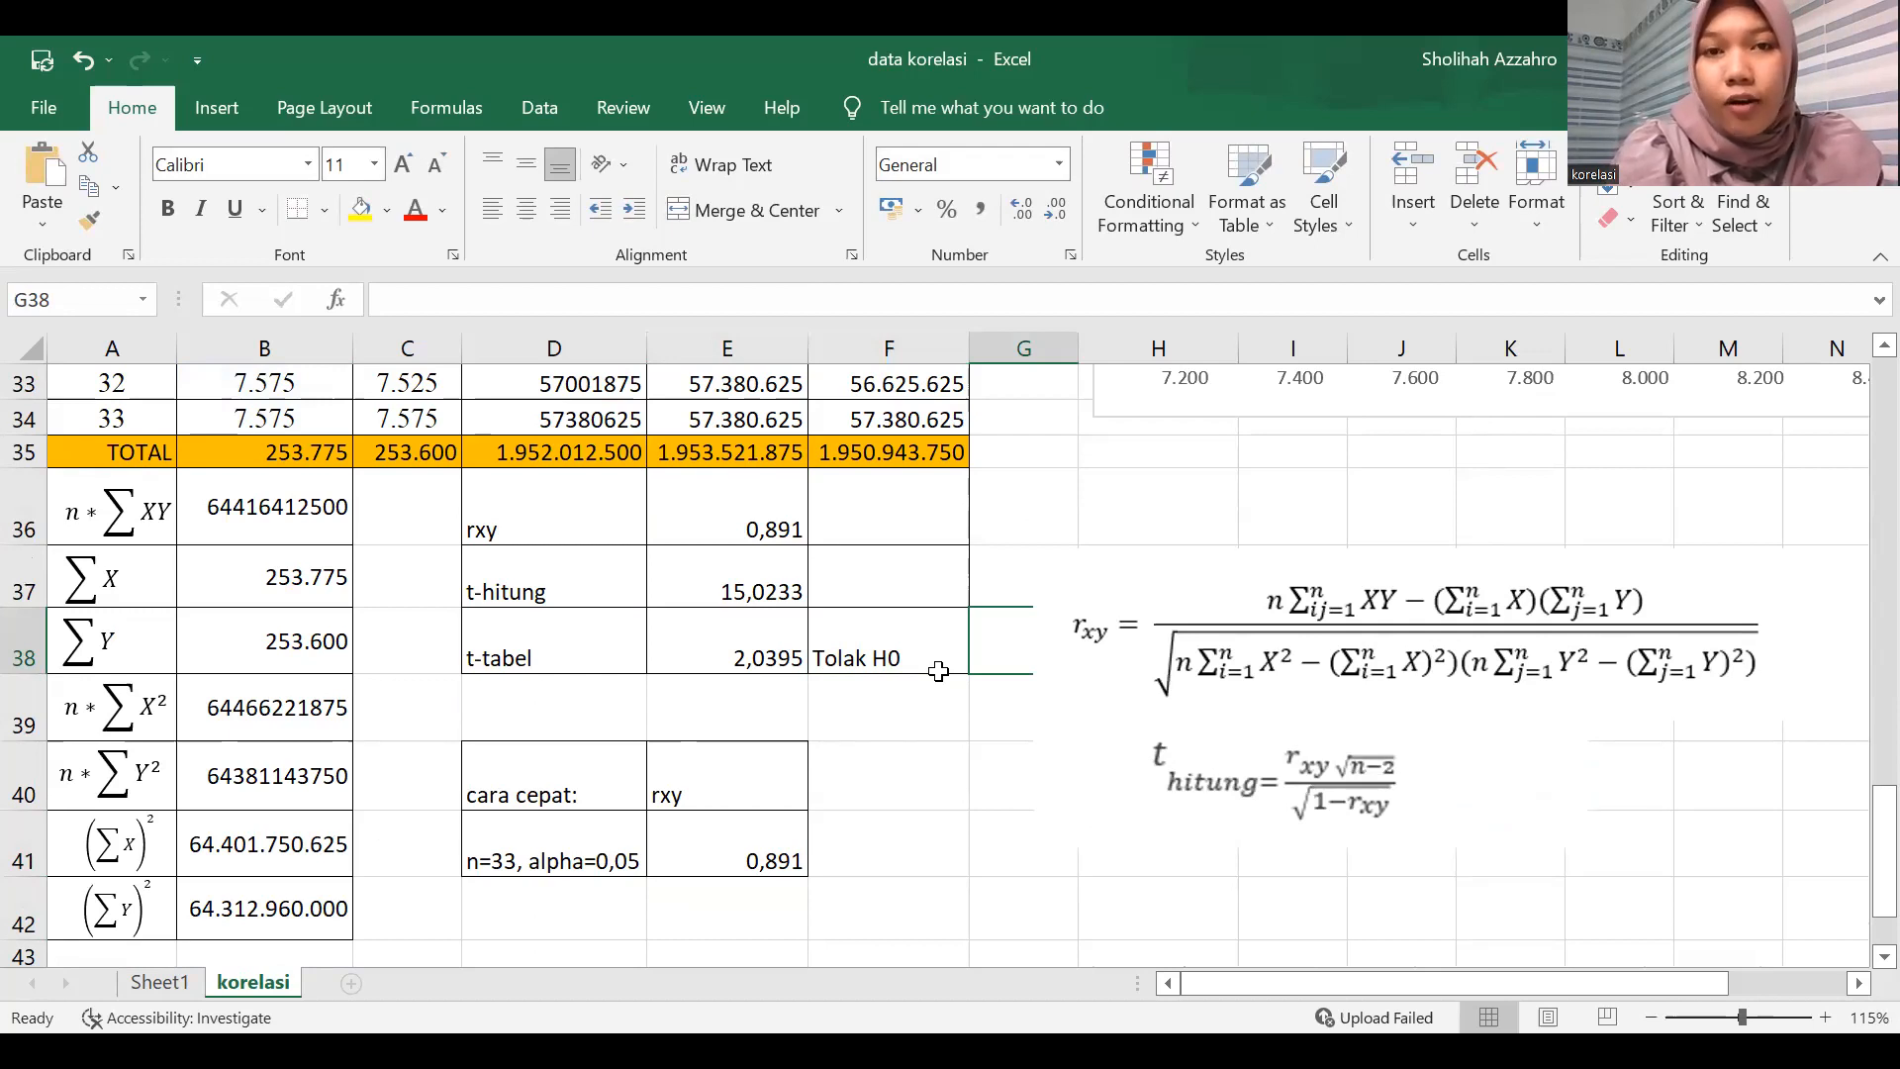
pyautogui.click(717, 862)
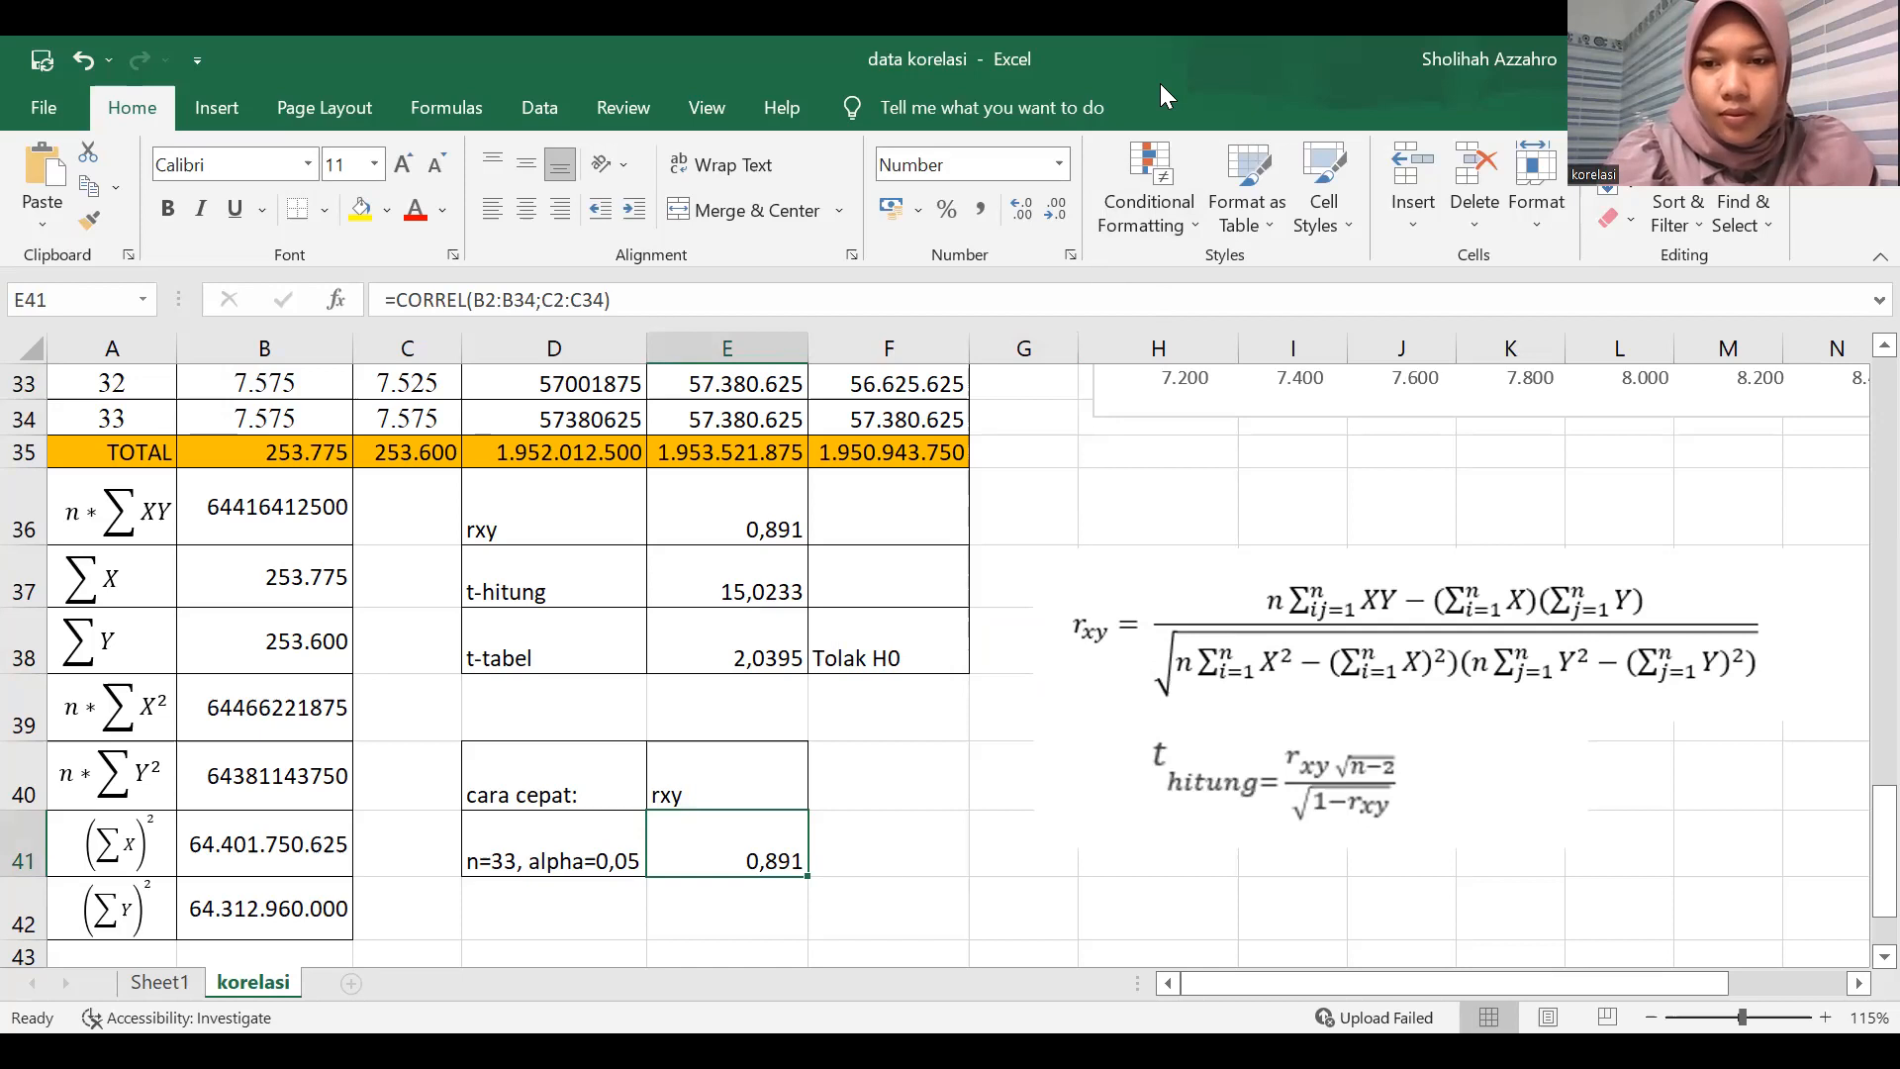
# Switch to Minitab and set up a new scatterplot of the Simple type for the worksheet data.
pyautogui.hotkey('alt', 'Tab')
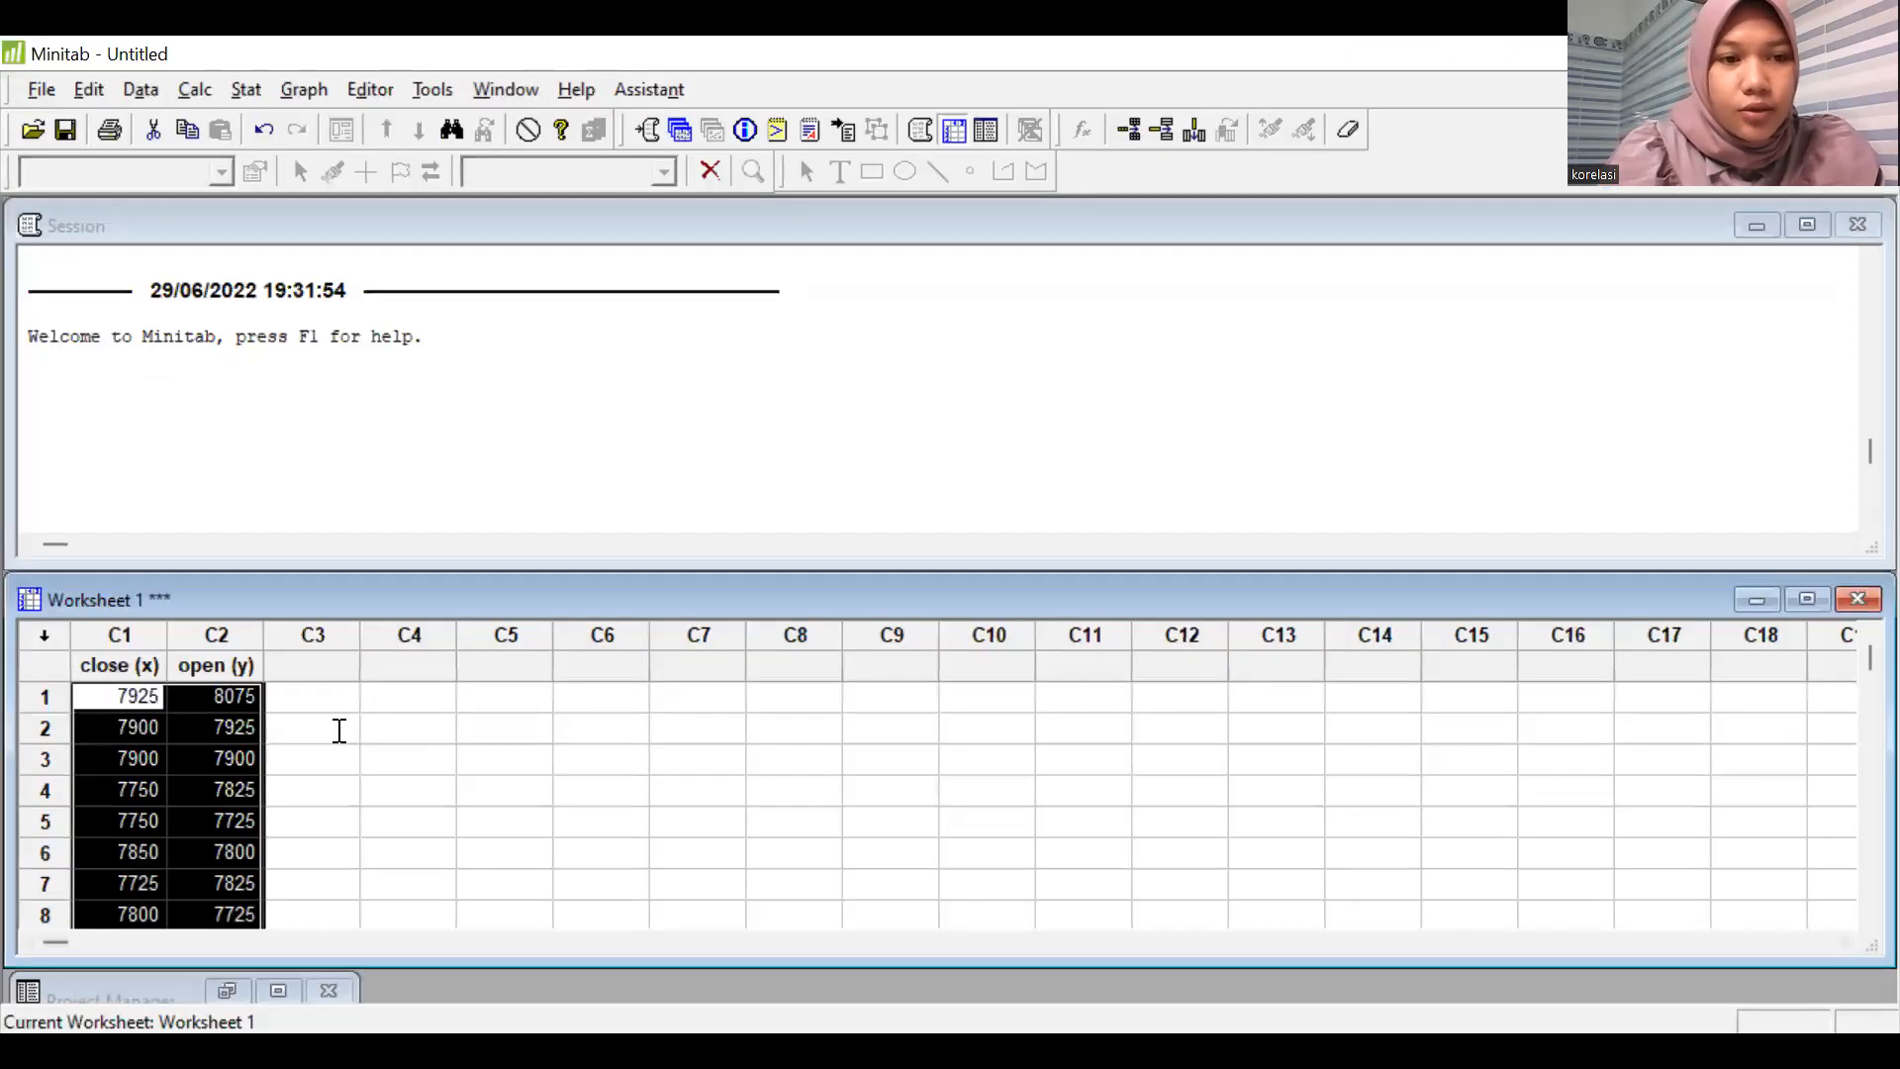
pyautogui.click(175, 730)
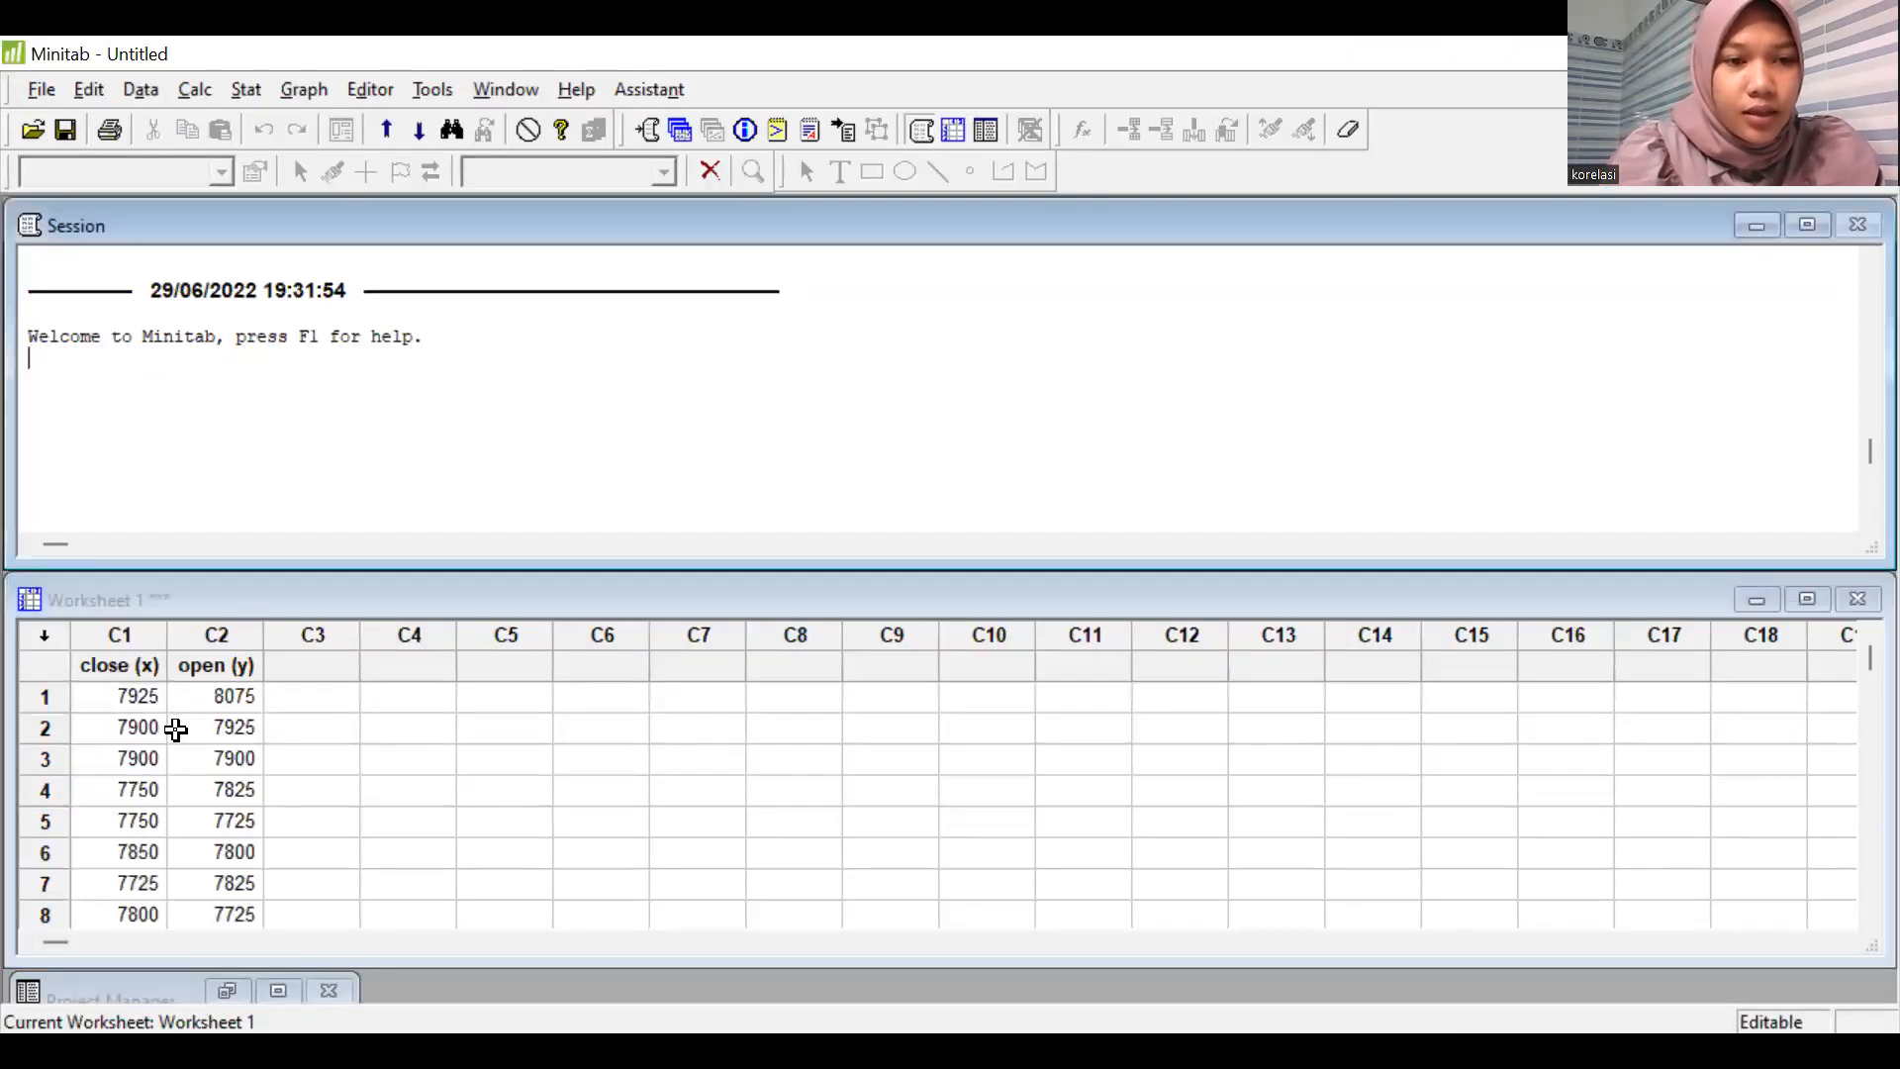
pyautogui.scroll(-4, 177, 730)
pyautogui.scroll(-5, 175, 730)
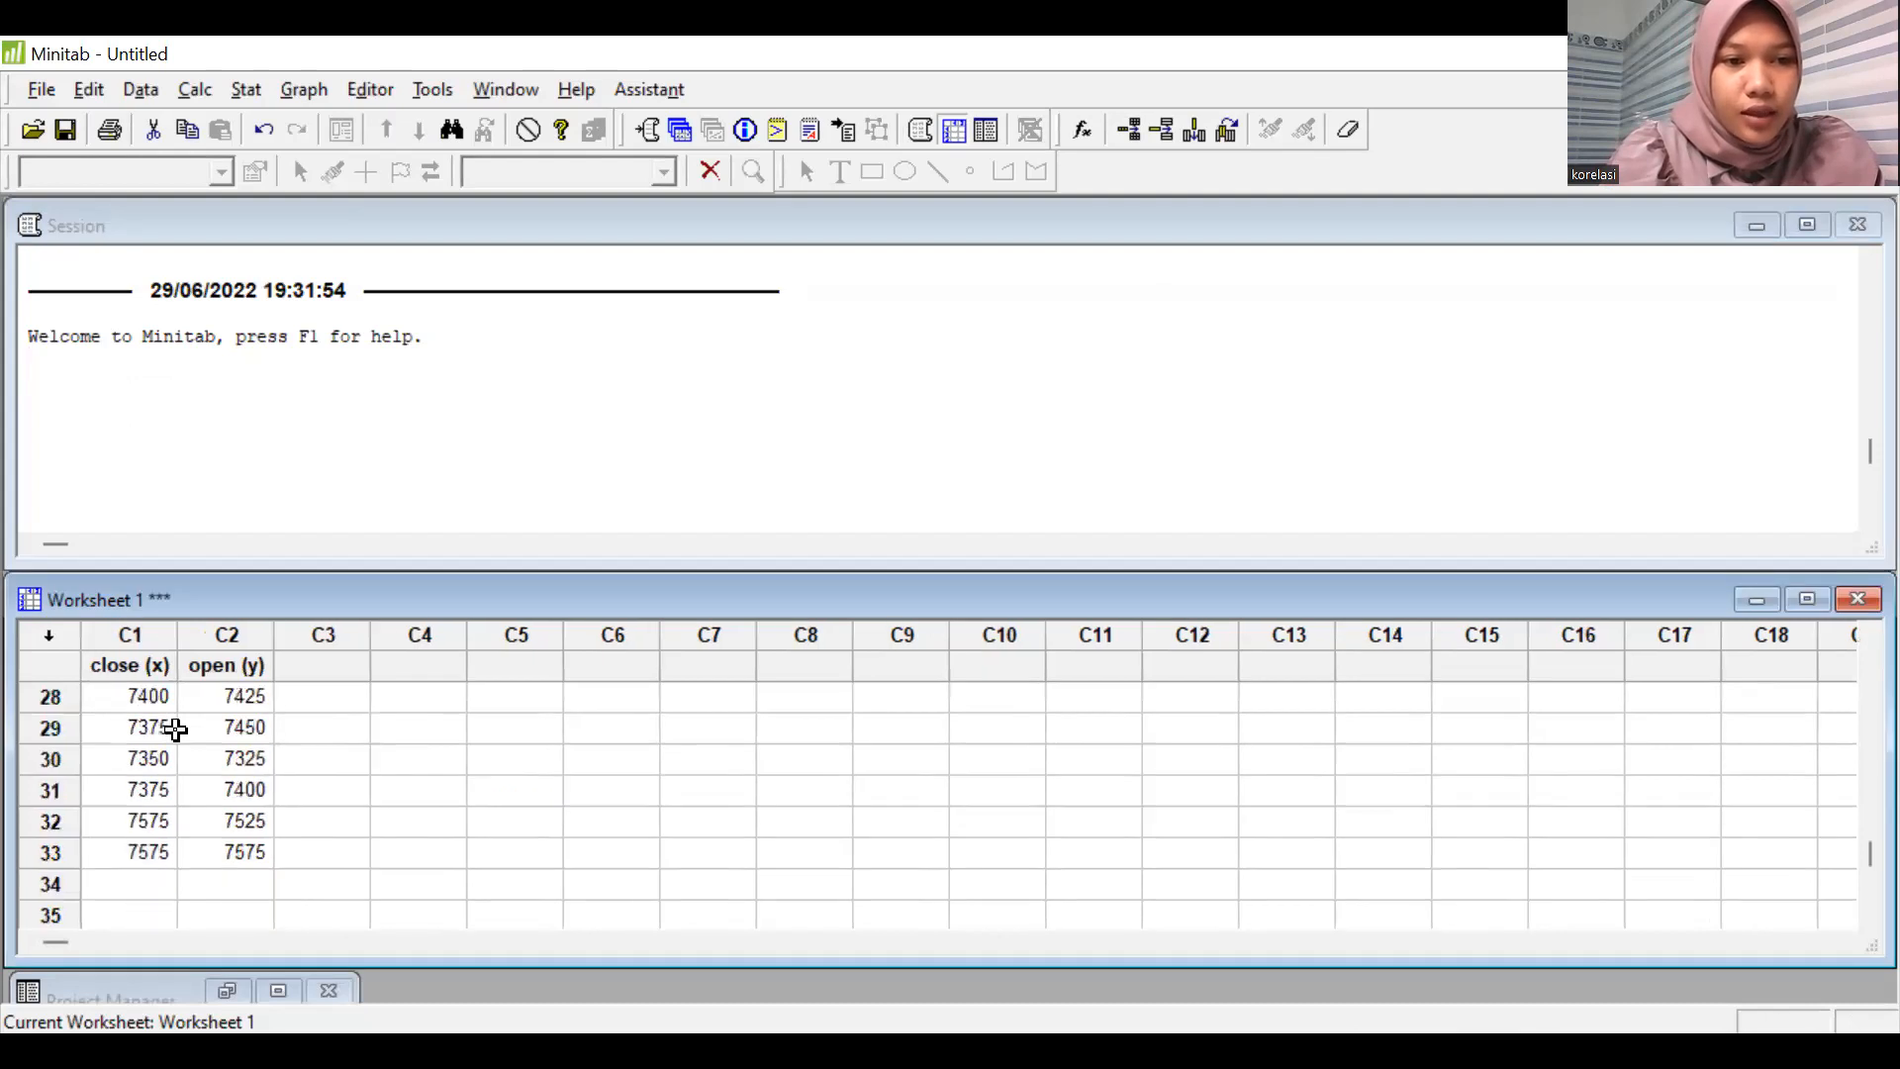
pyautogui.scroll(6, 175, 730)
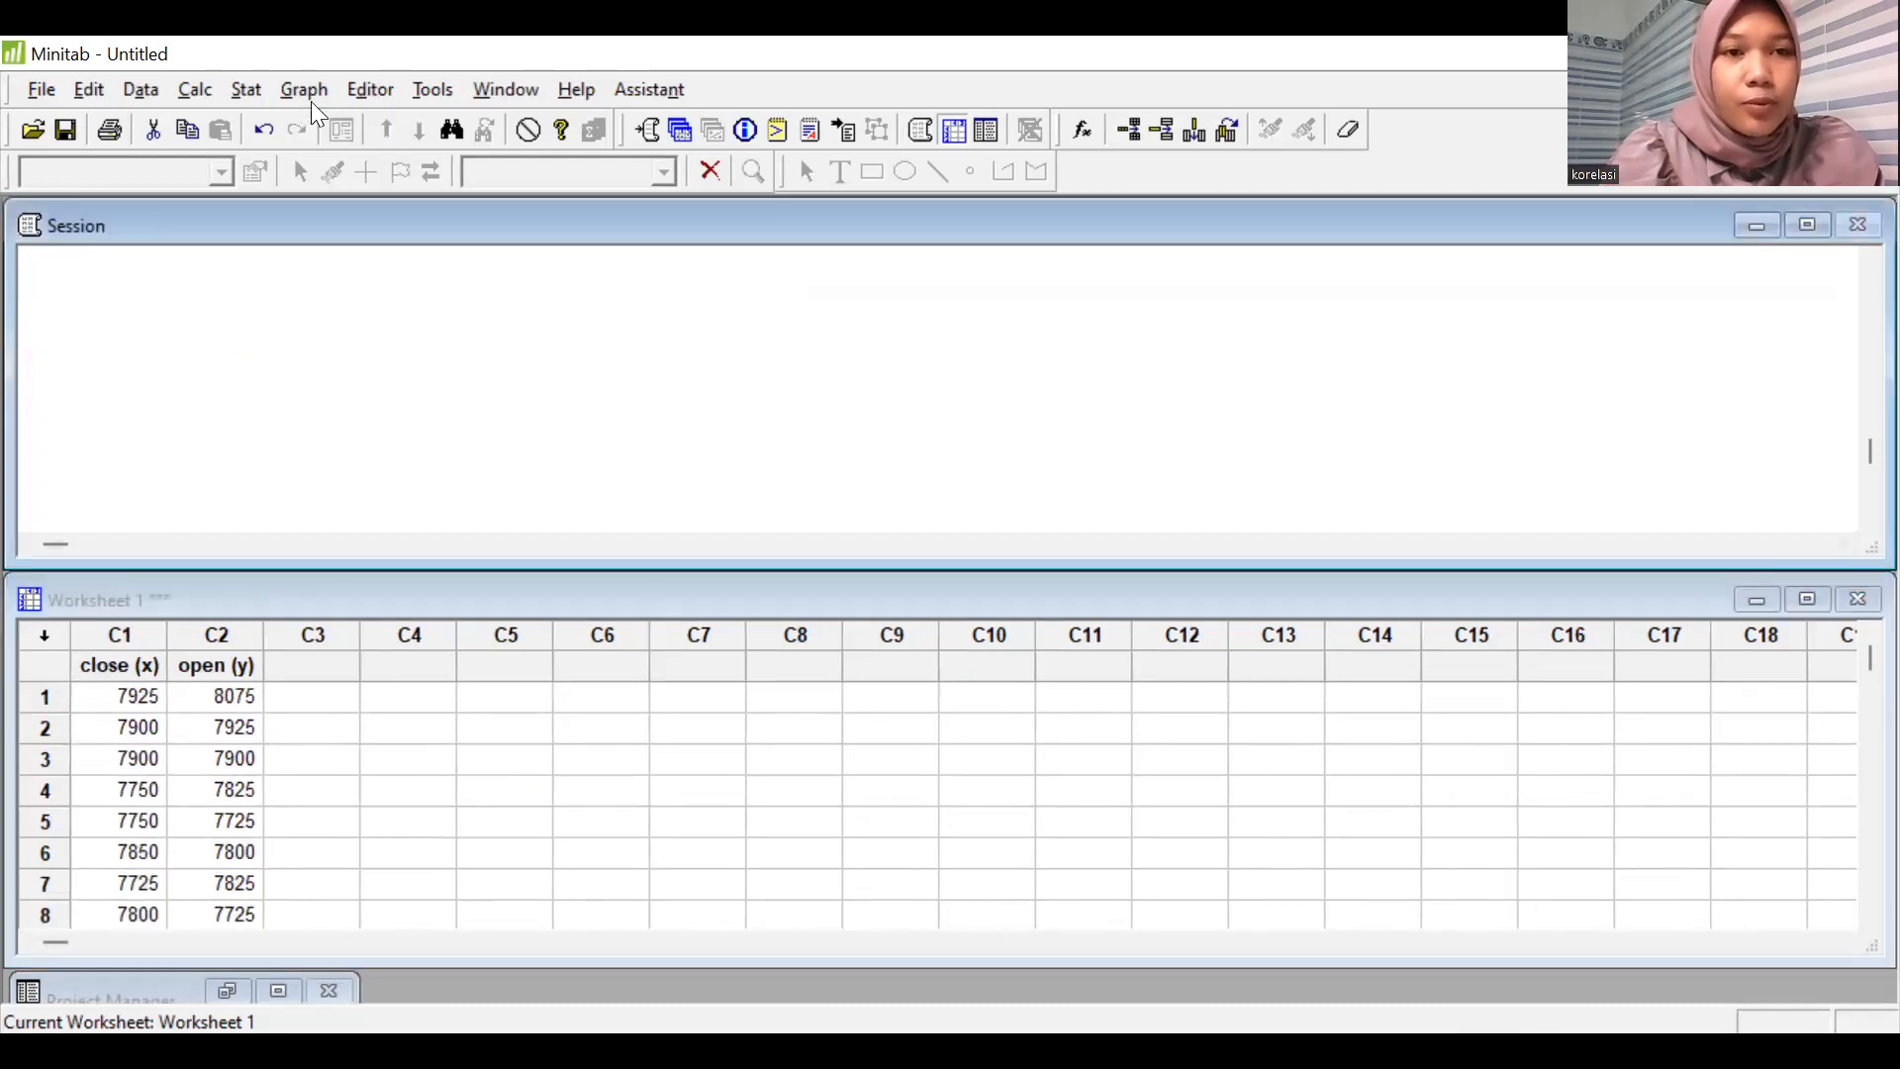
pyautogui.click(311, 90)
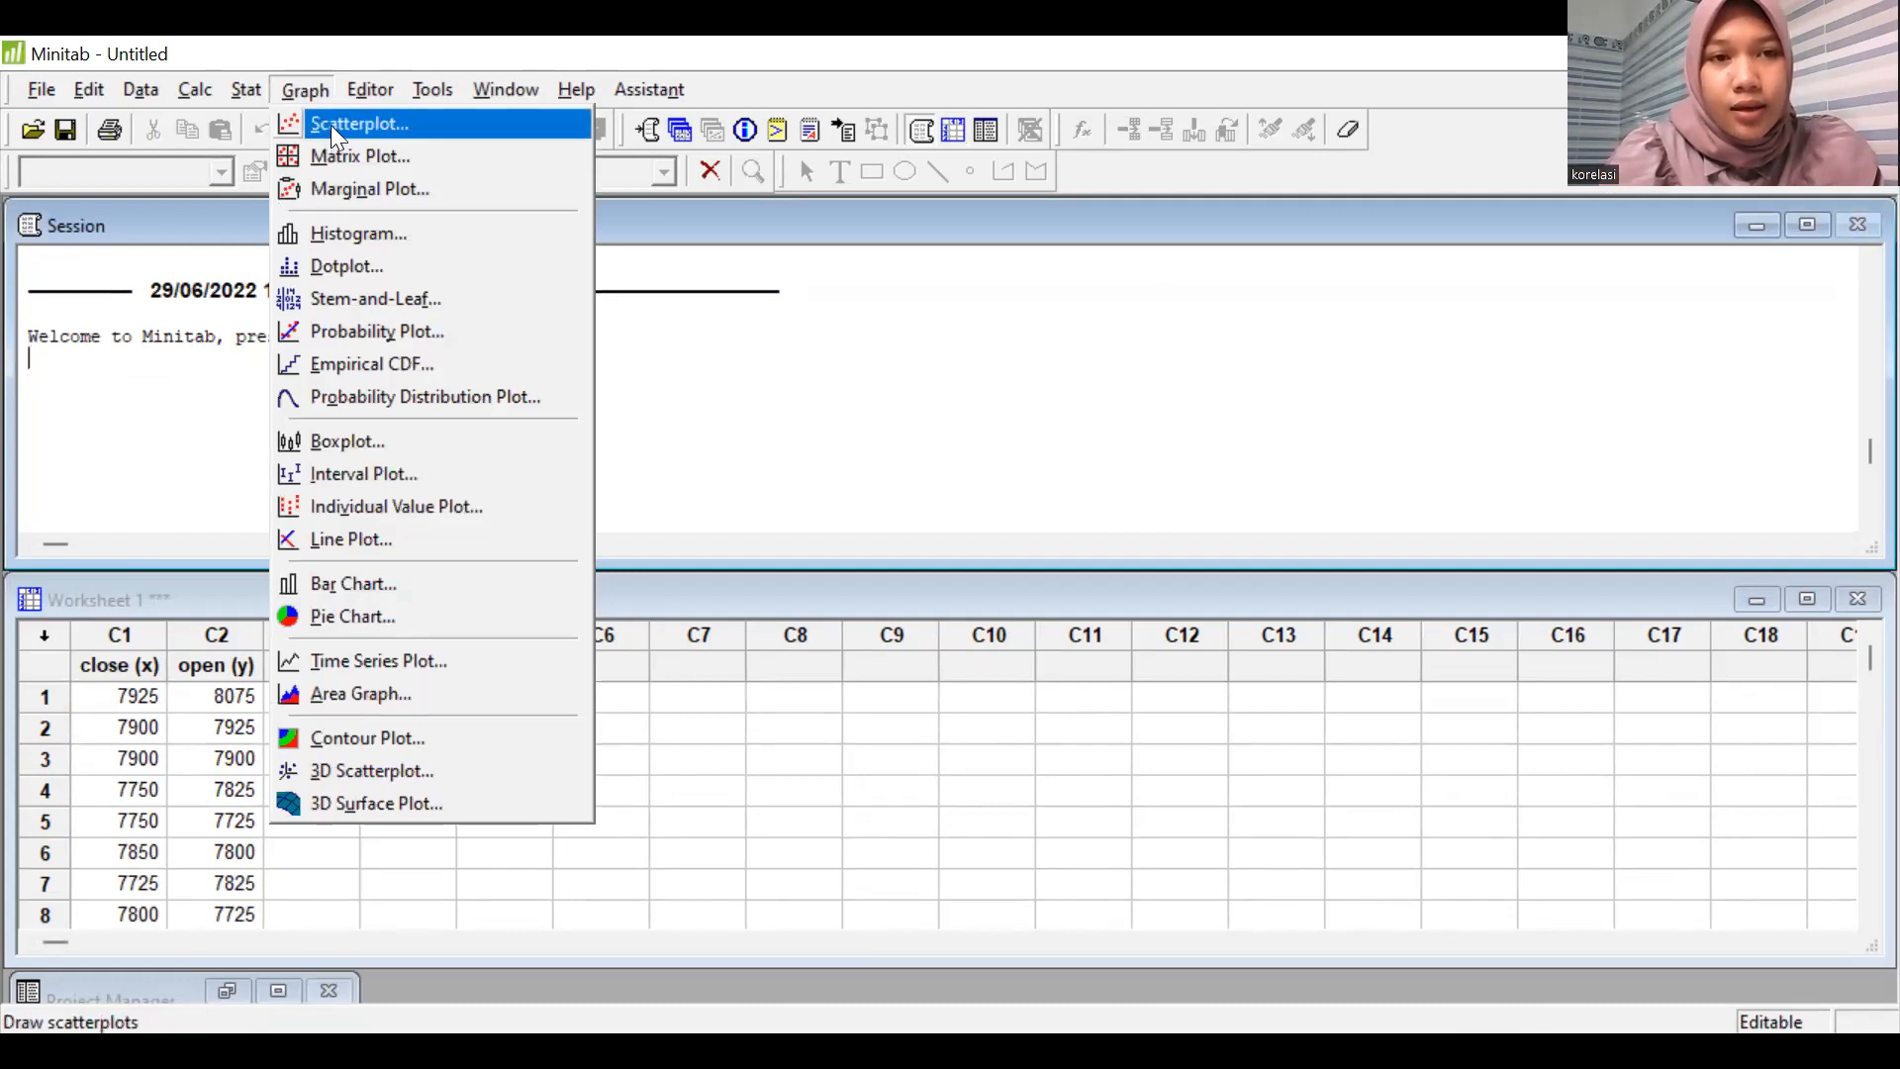
pyautogui.click(330, 125)
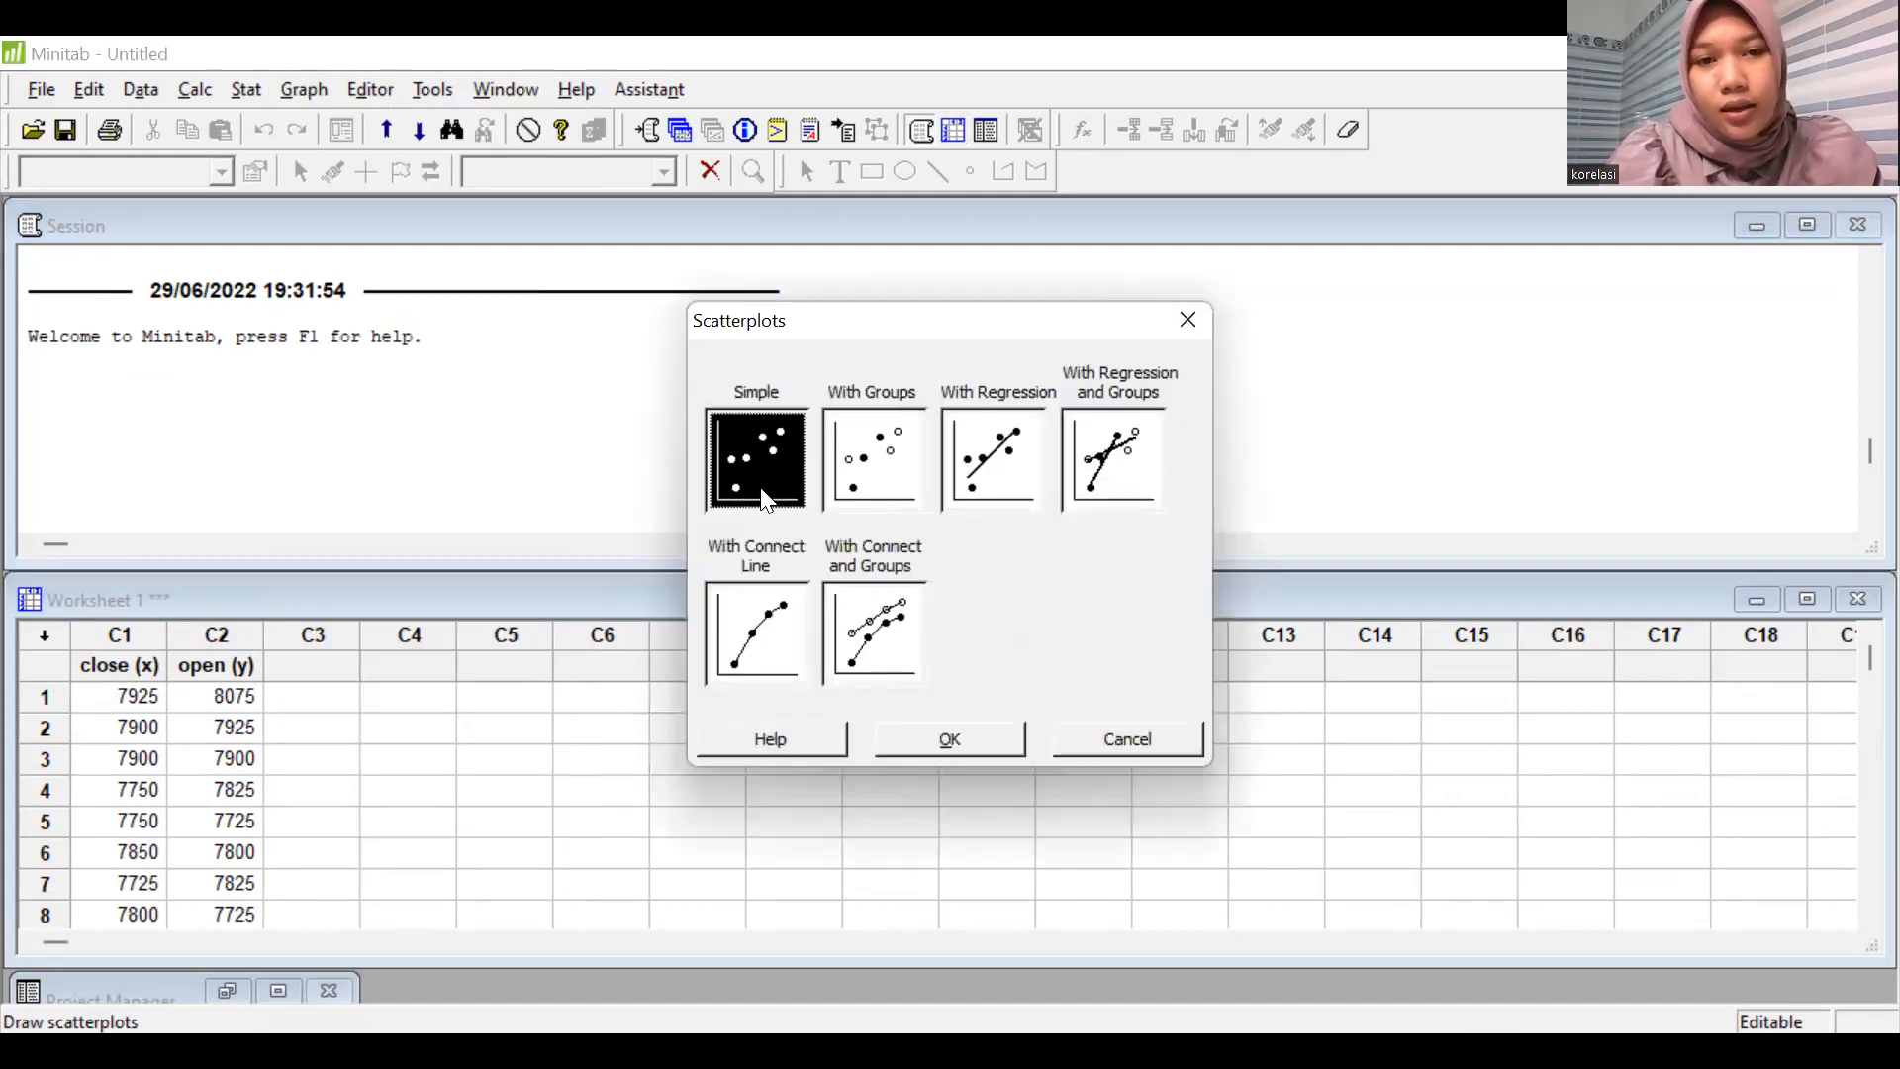
pyautogui.click(998, 462)
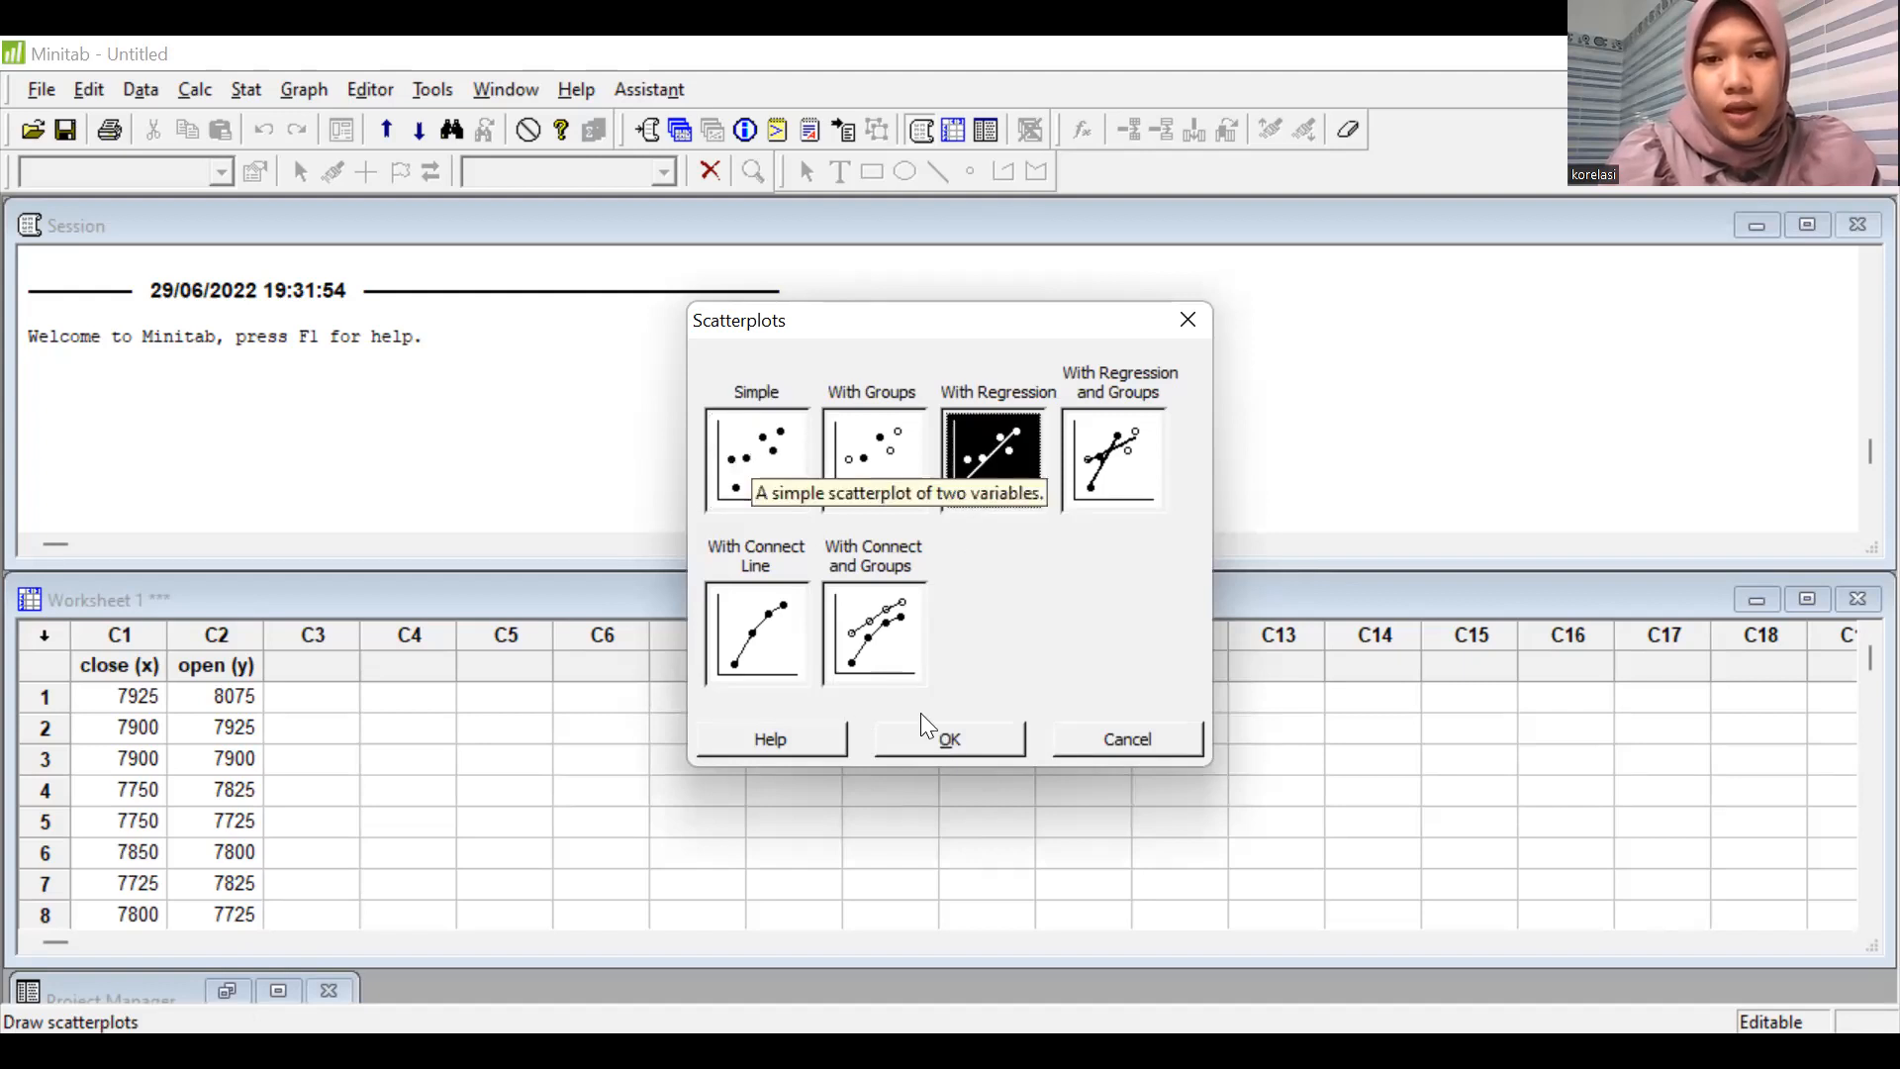
pyautogui.click(767, 445)
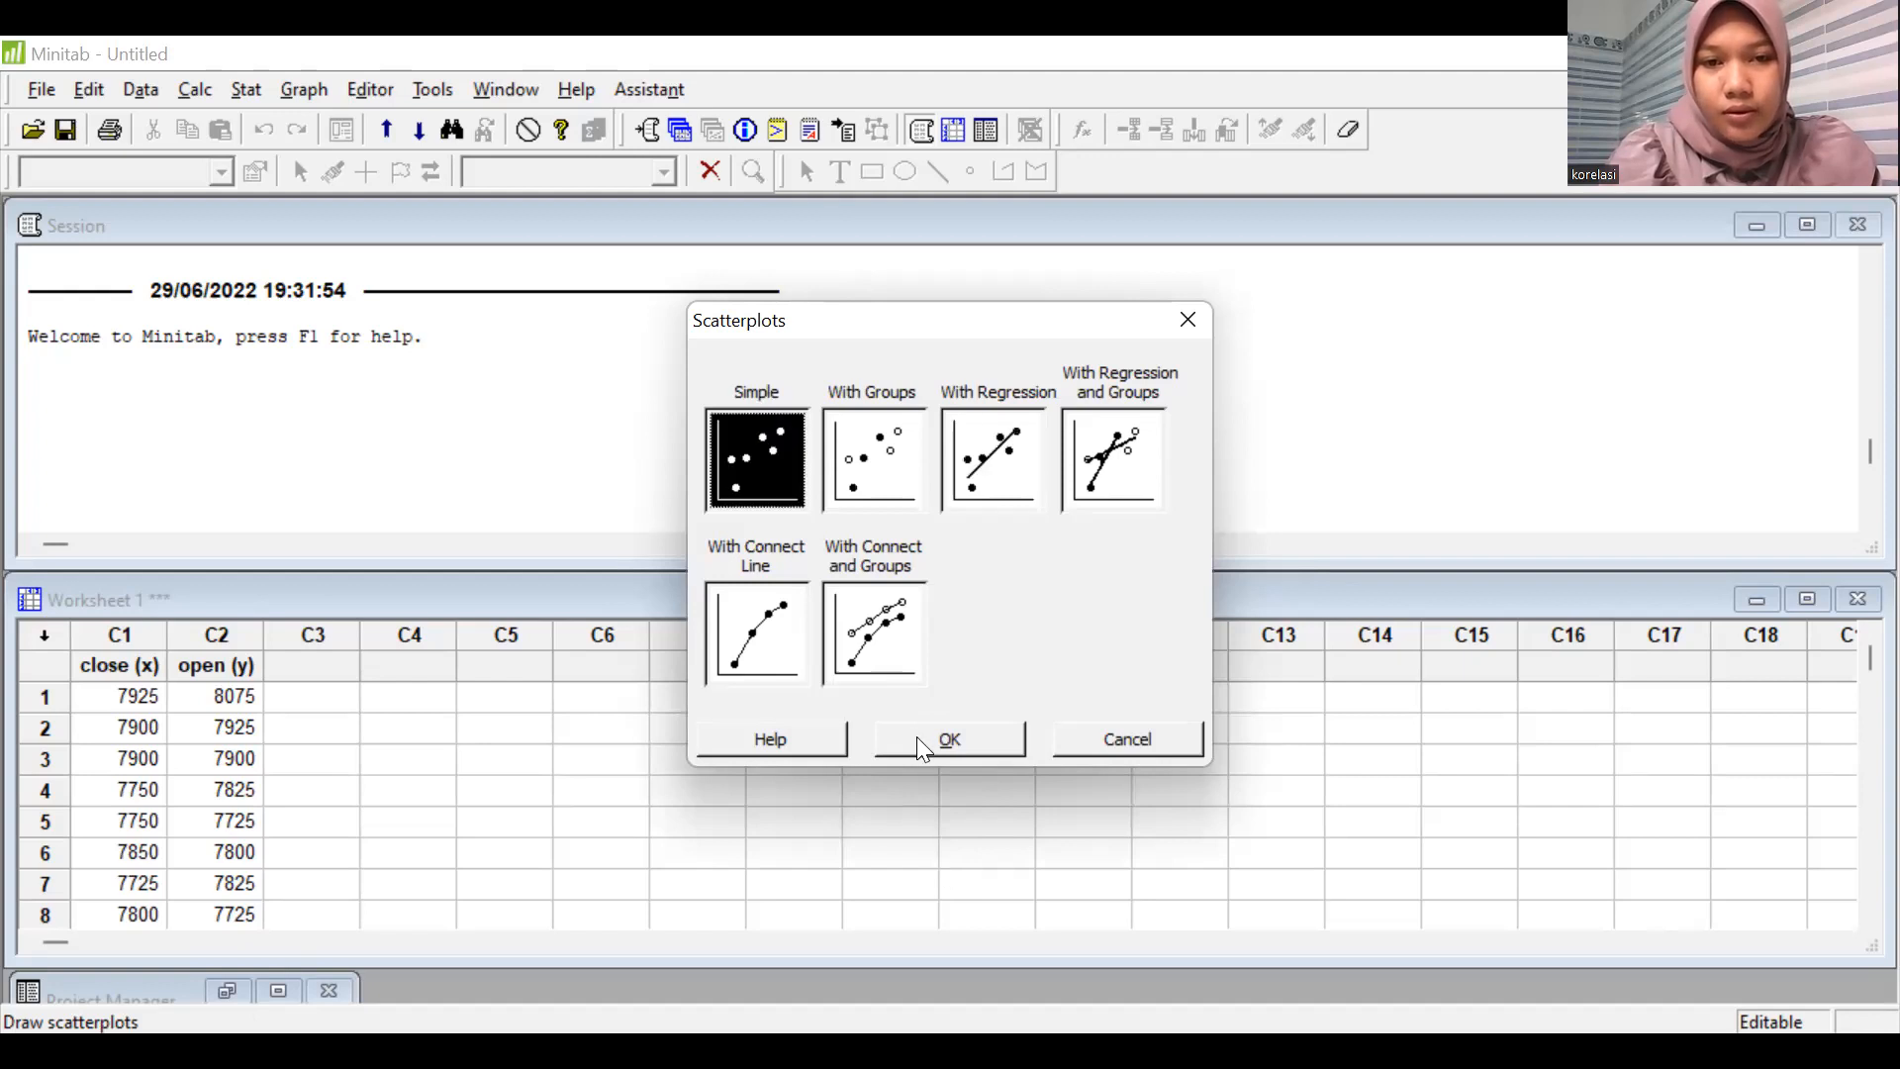
pyautogui.press('Return')
# Plot open (y) as the Y variable against close (x) as the X variable, then minimize the resulting graph.
pyautogui.doubleClick(673, 370)
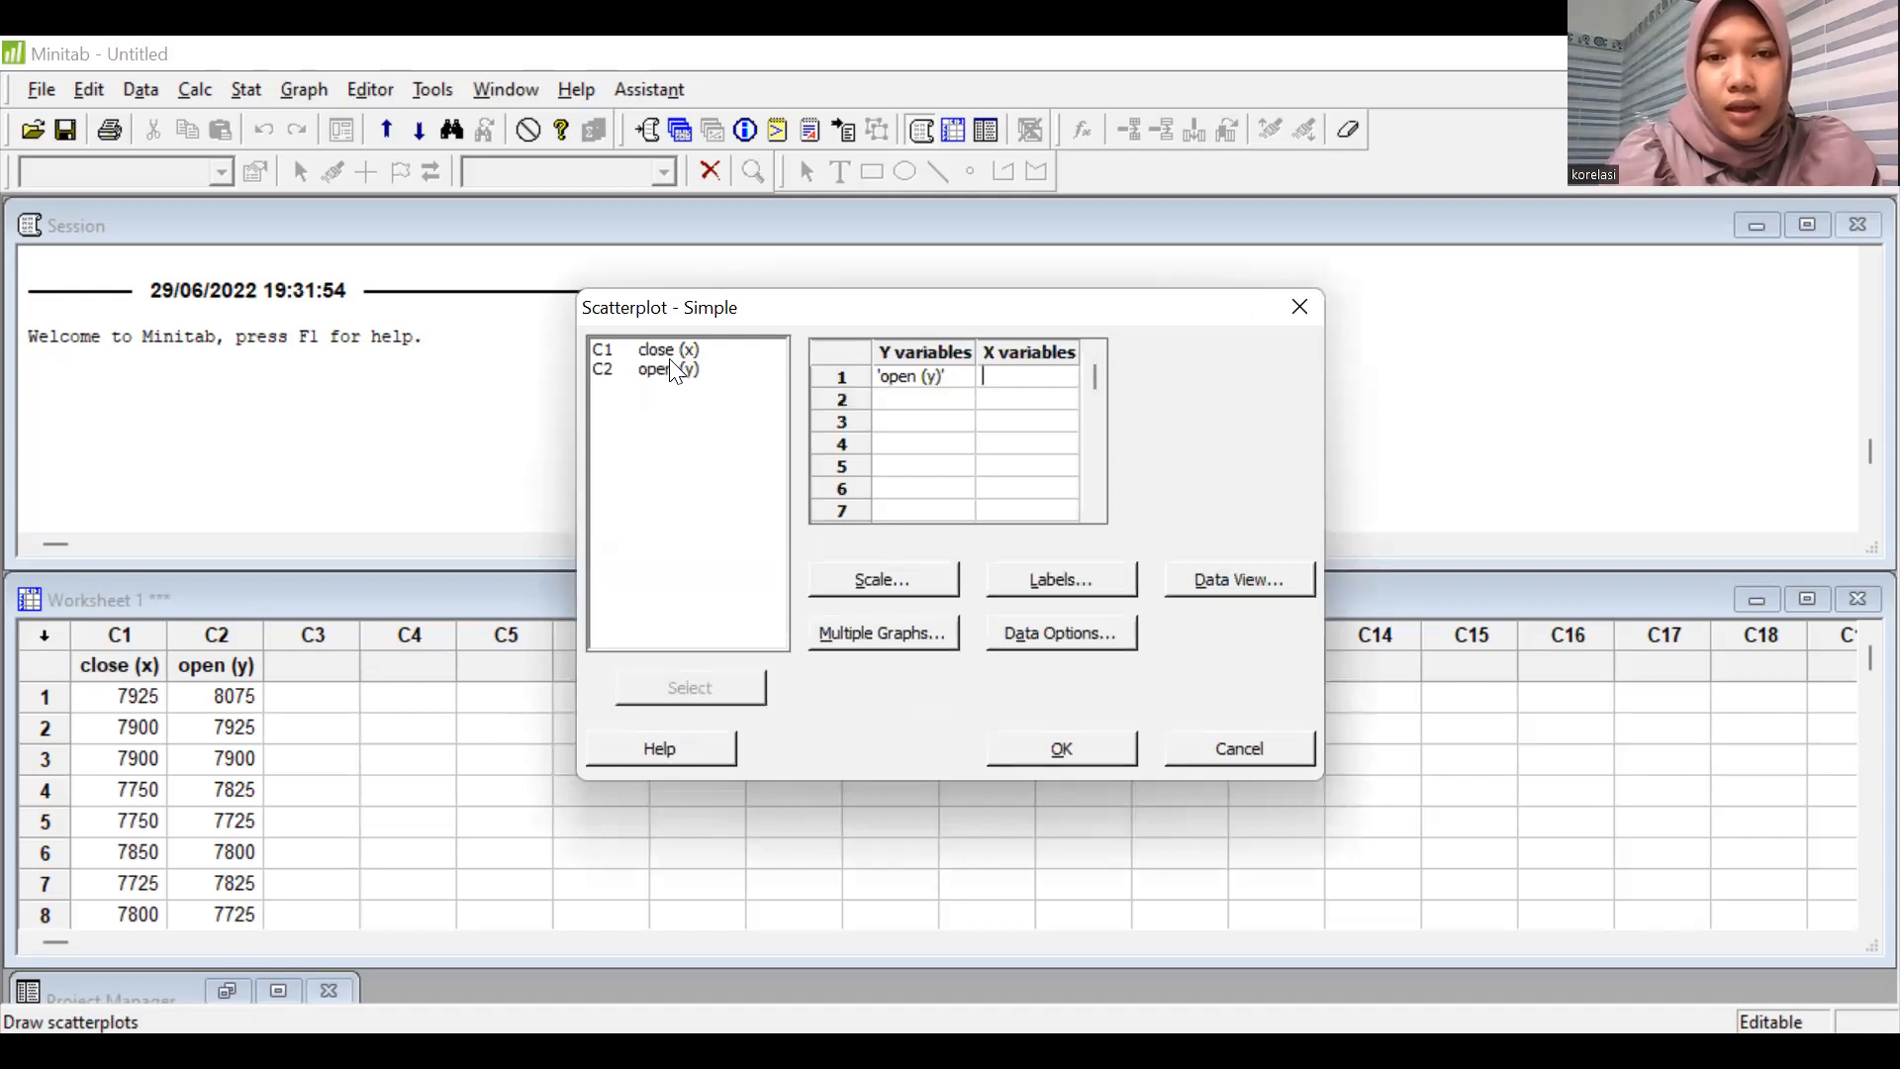
pyautogui.doubleClick(670, 352)
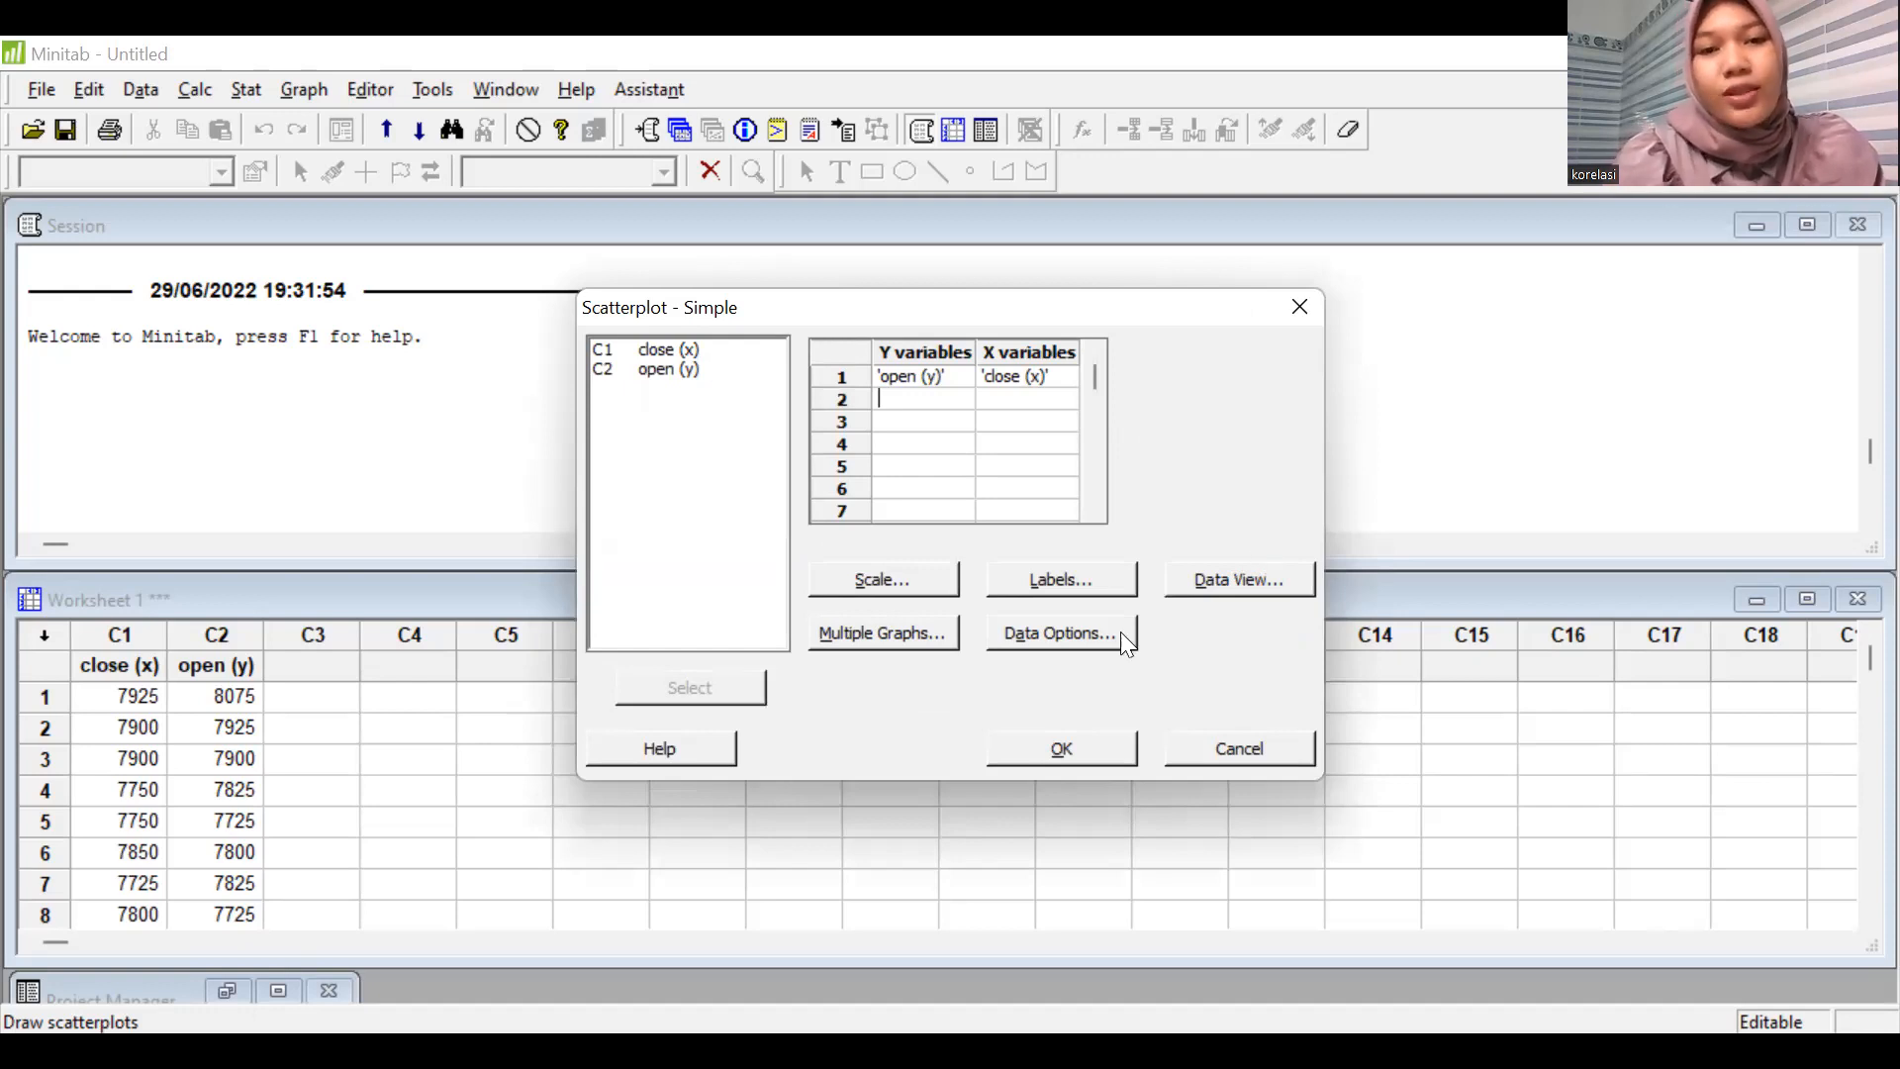
pyautogui.click(1115, 760)
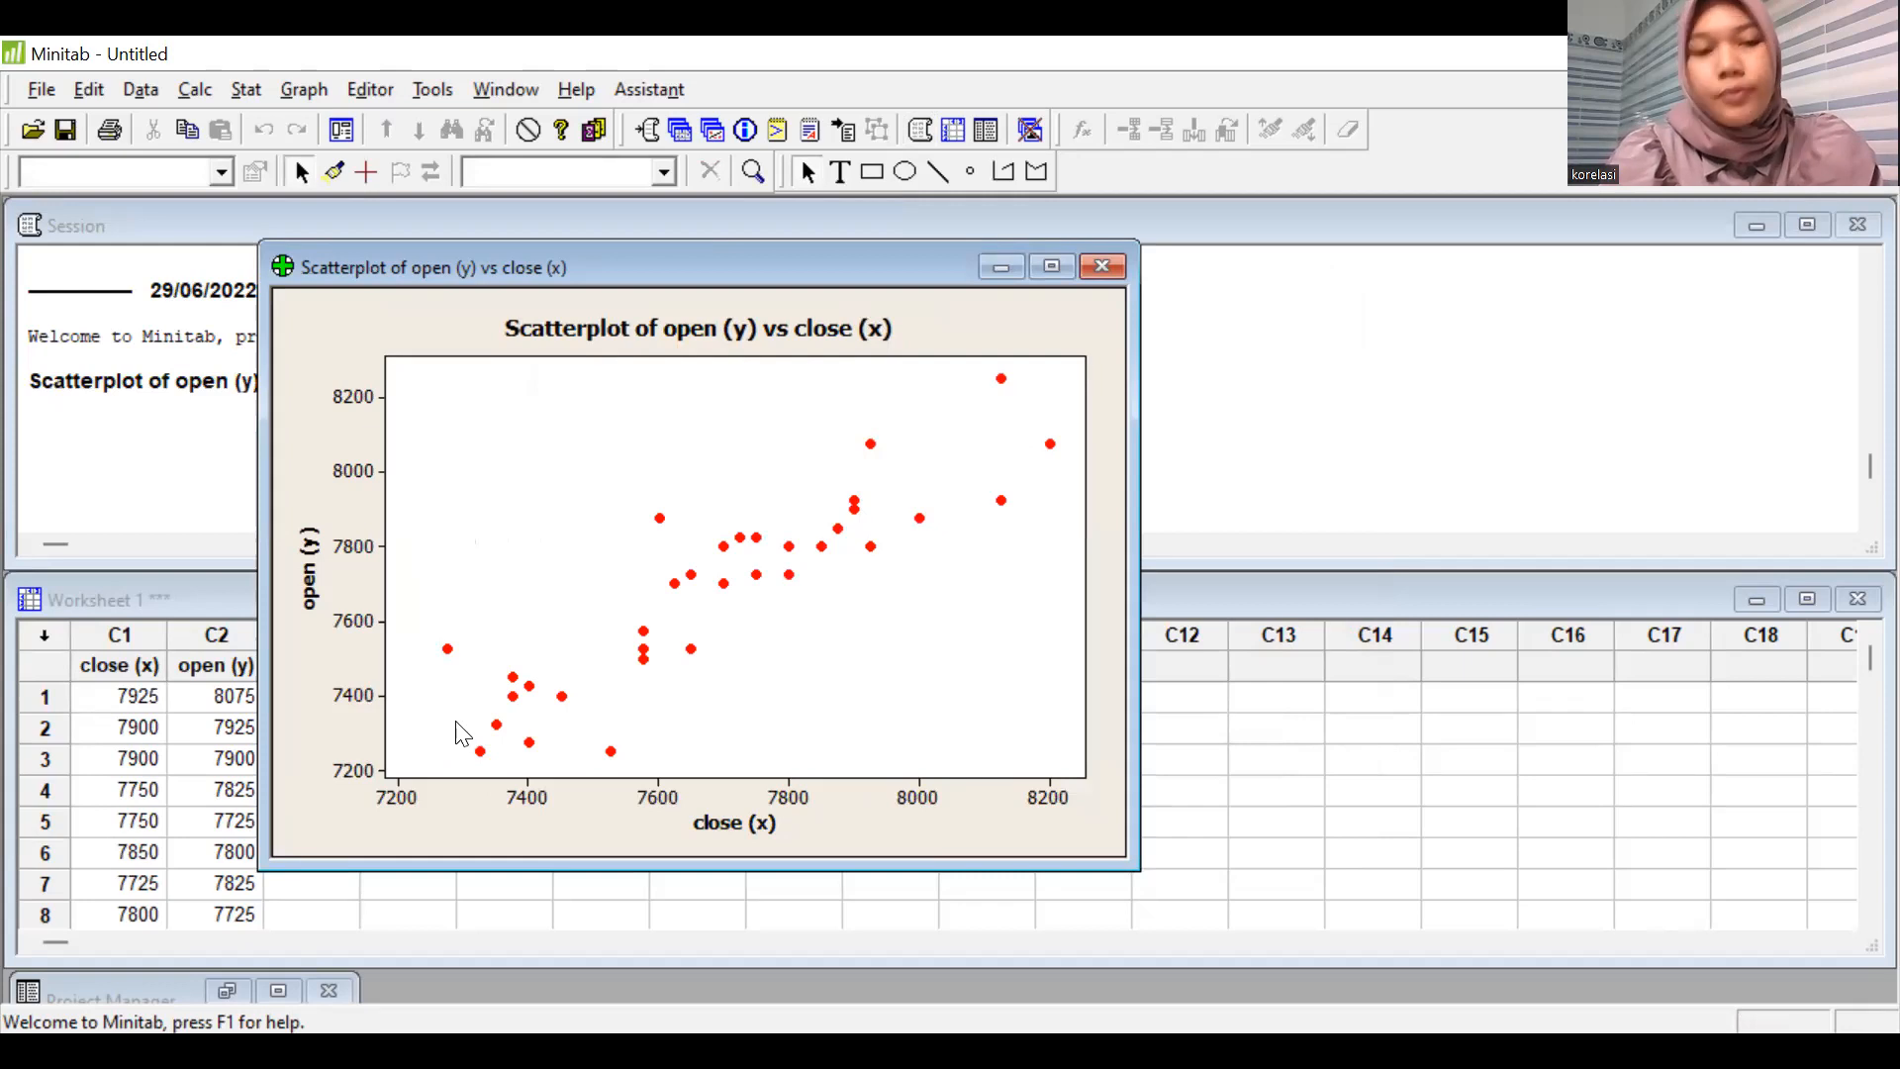
pyautogui.click(1000, 267)
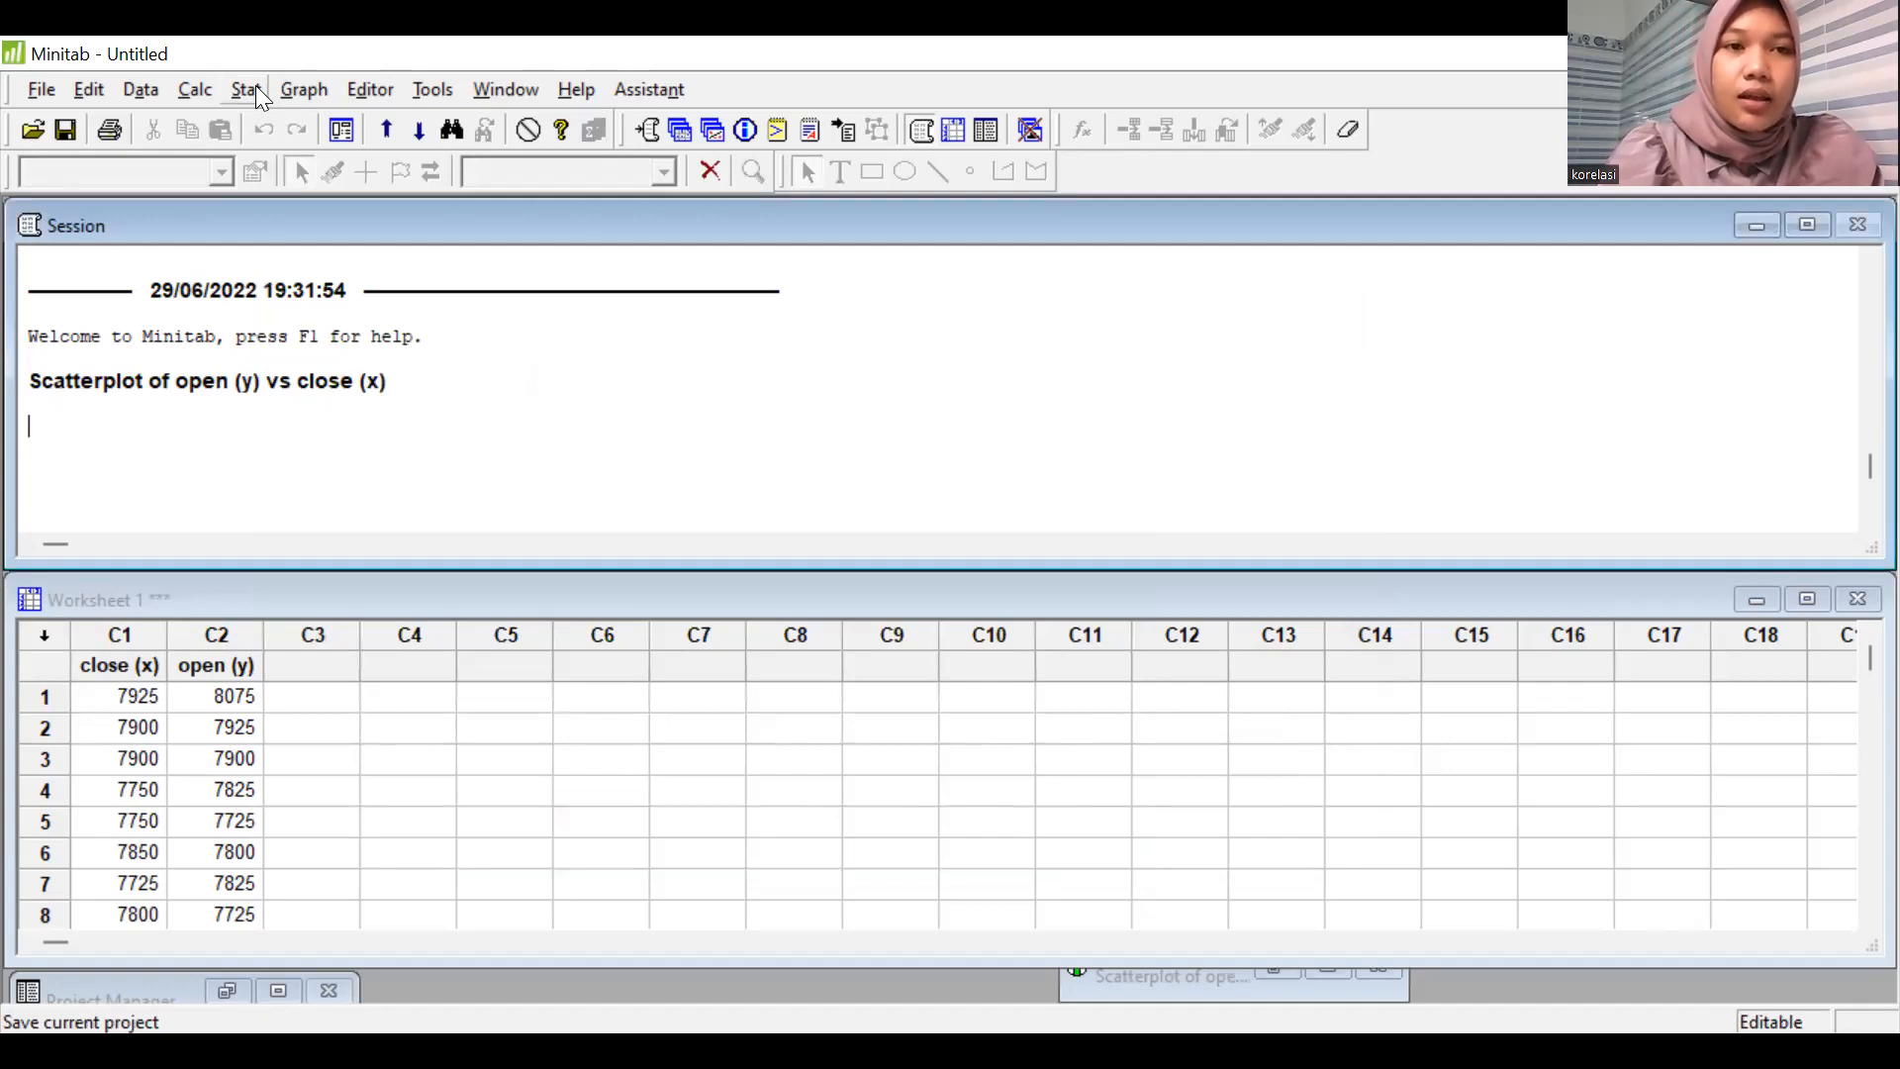
# Run a Pearson correlation on close (x) and open (y) with p-values displayed.
pyautogui.click(285, 95)
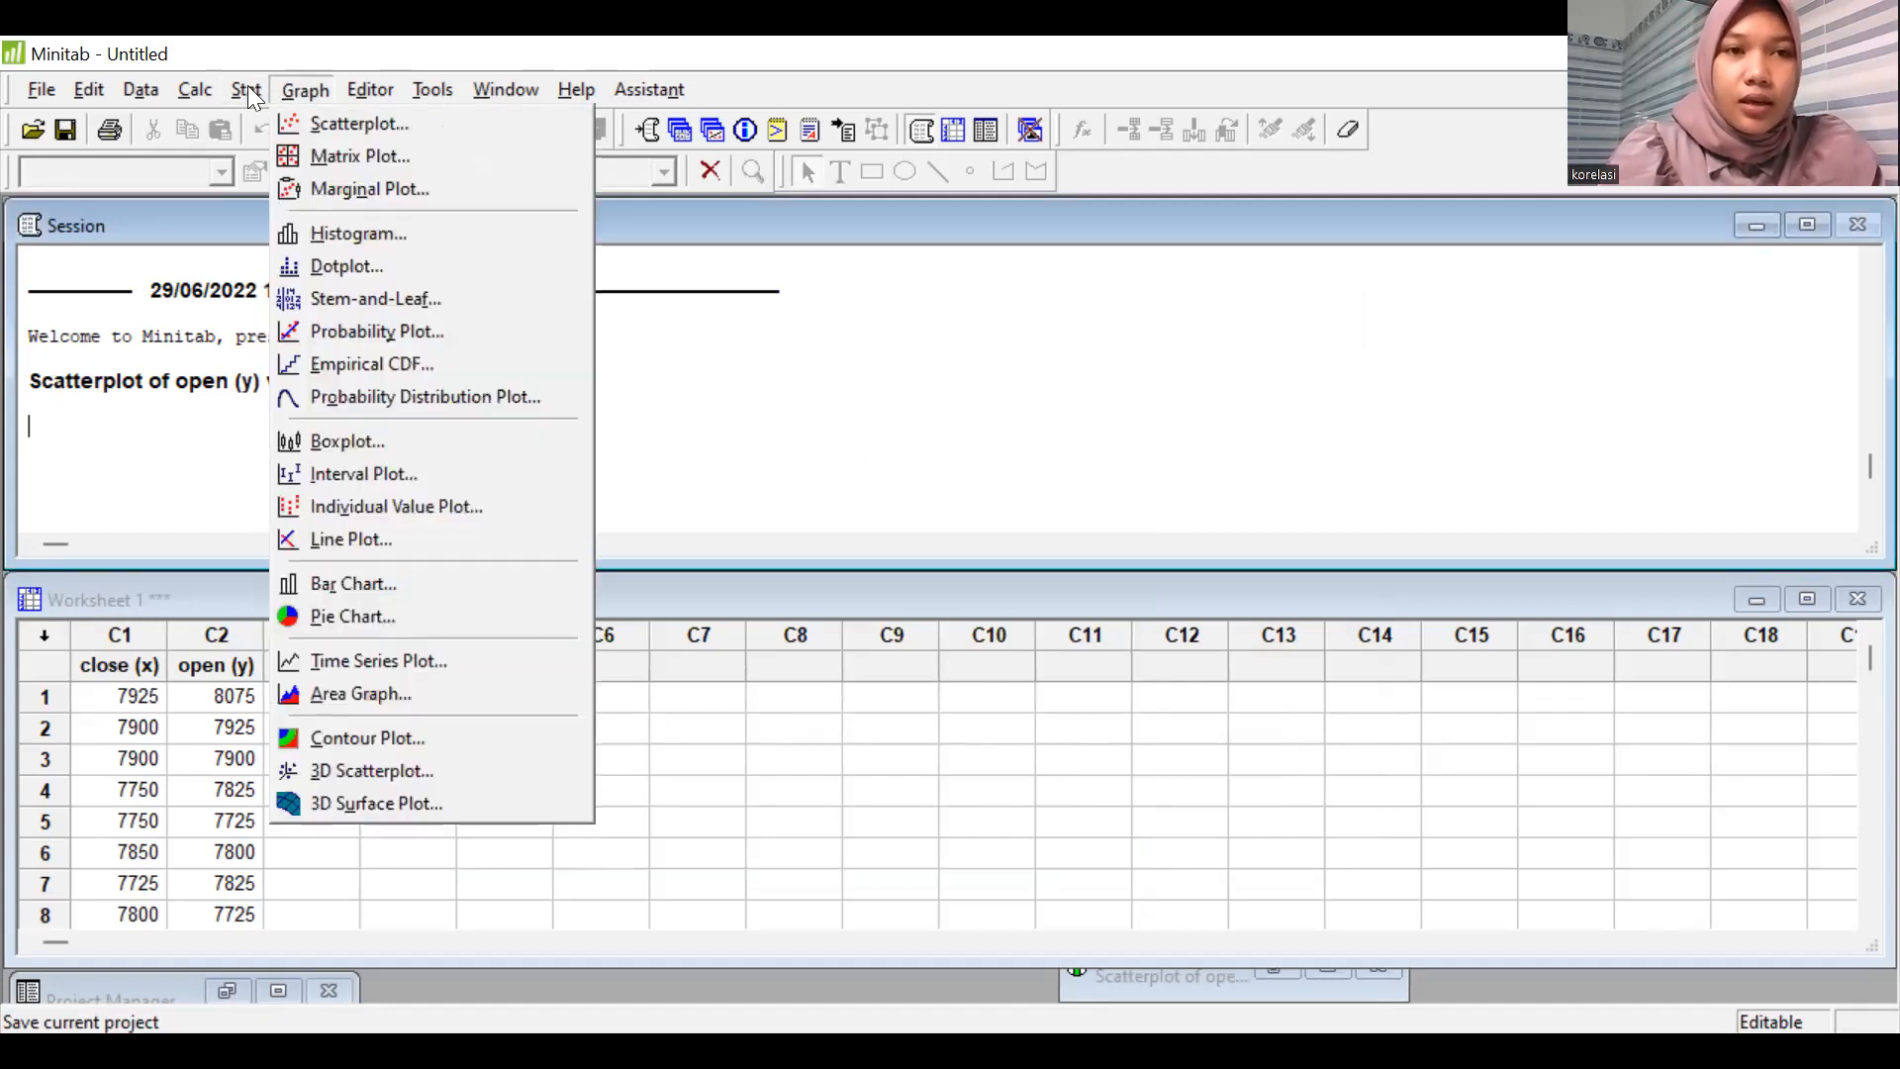
pyautogui.click(248, 87)
pyautogui.moveTo(253, 145)
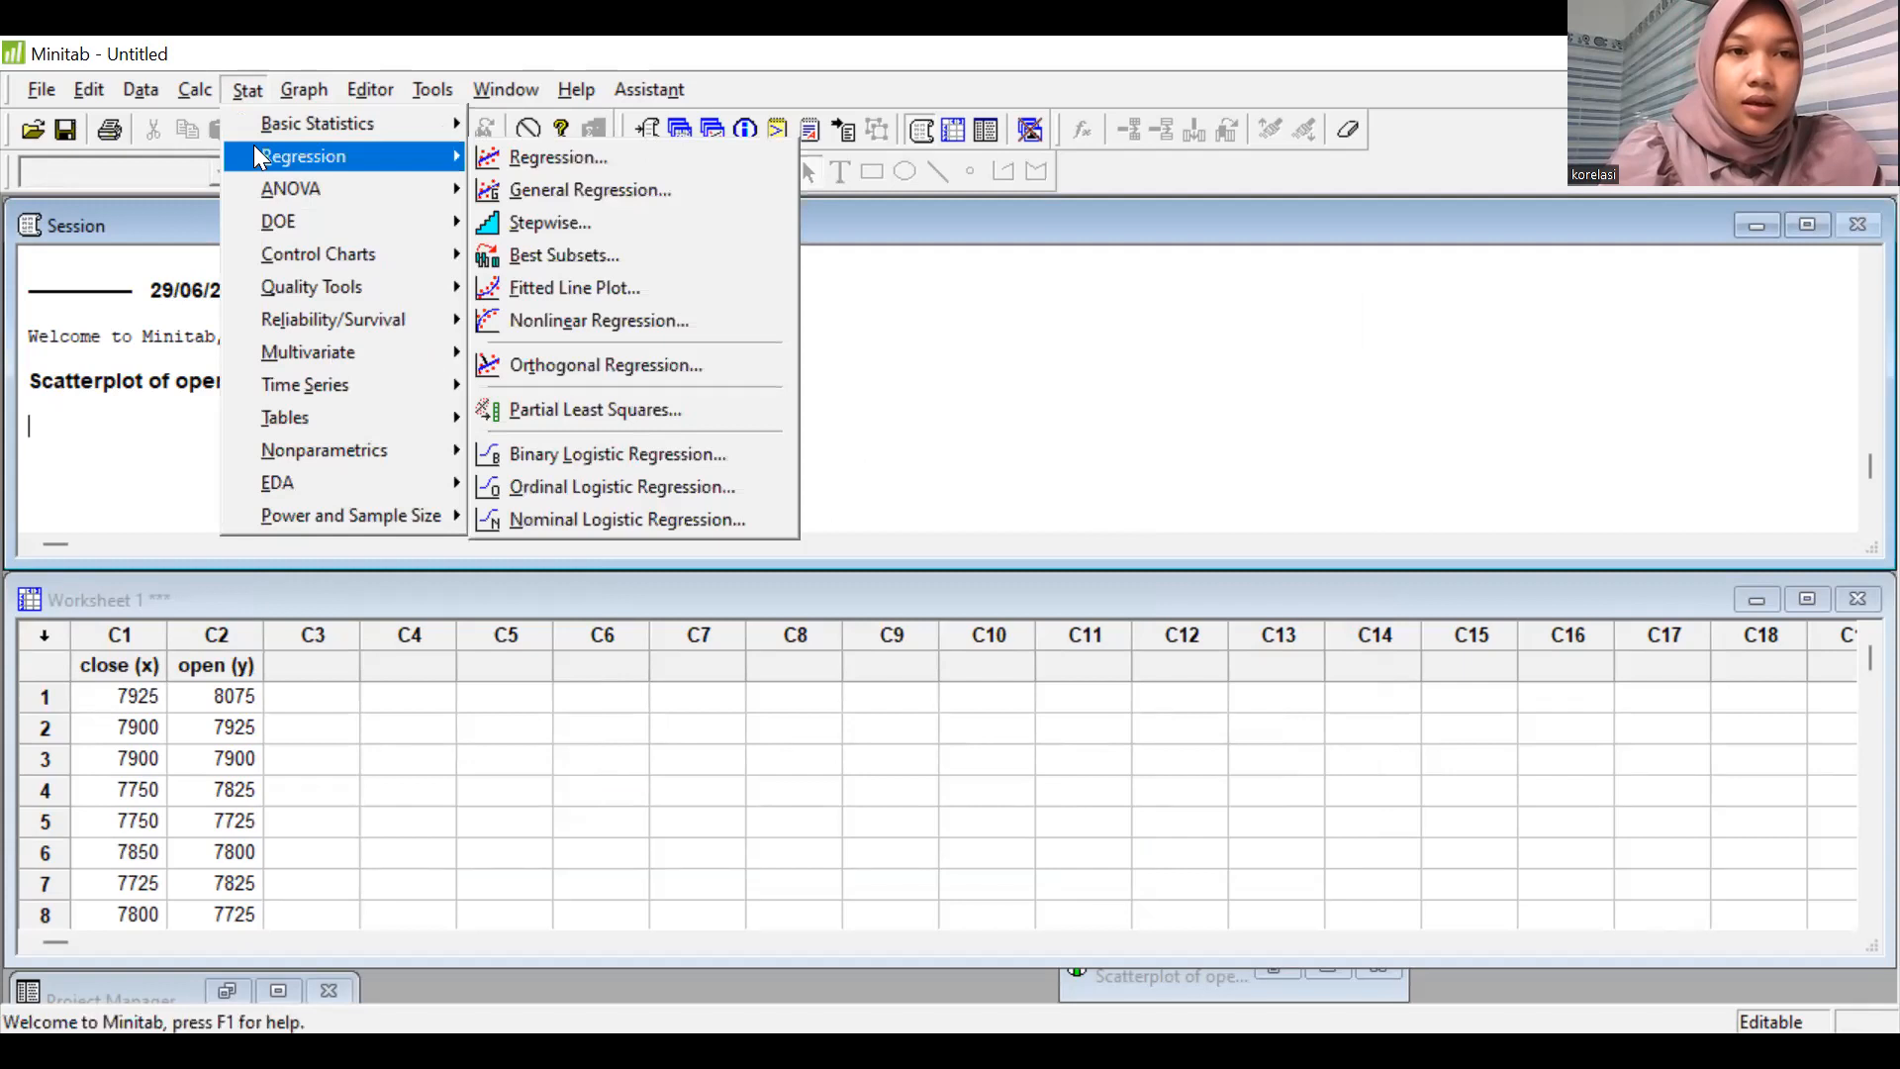
pyautogui.click(234, 85)
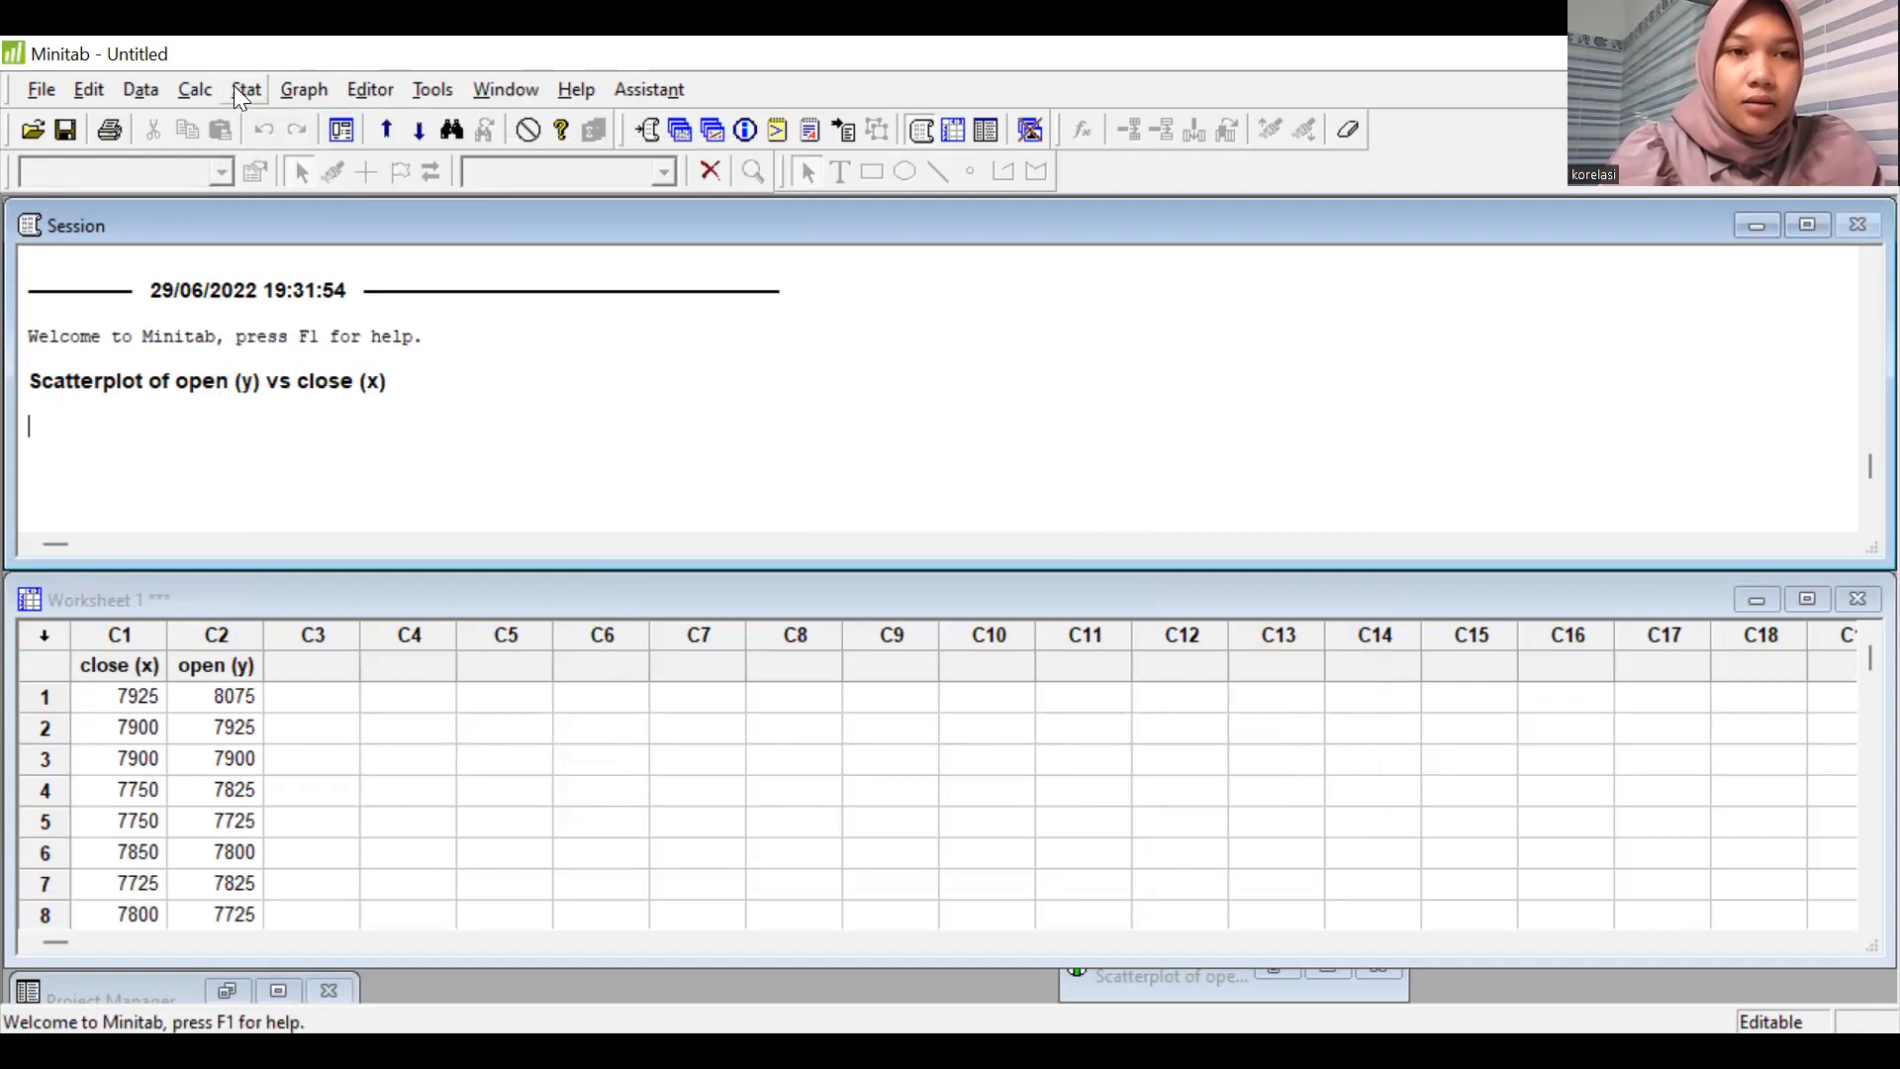
pyautogui.click(234, 85)
pyautogui.moveTo(274, 127)
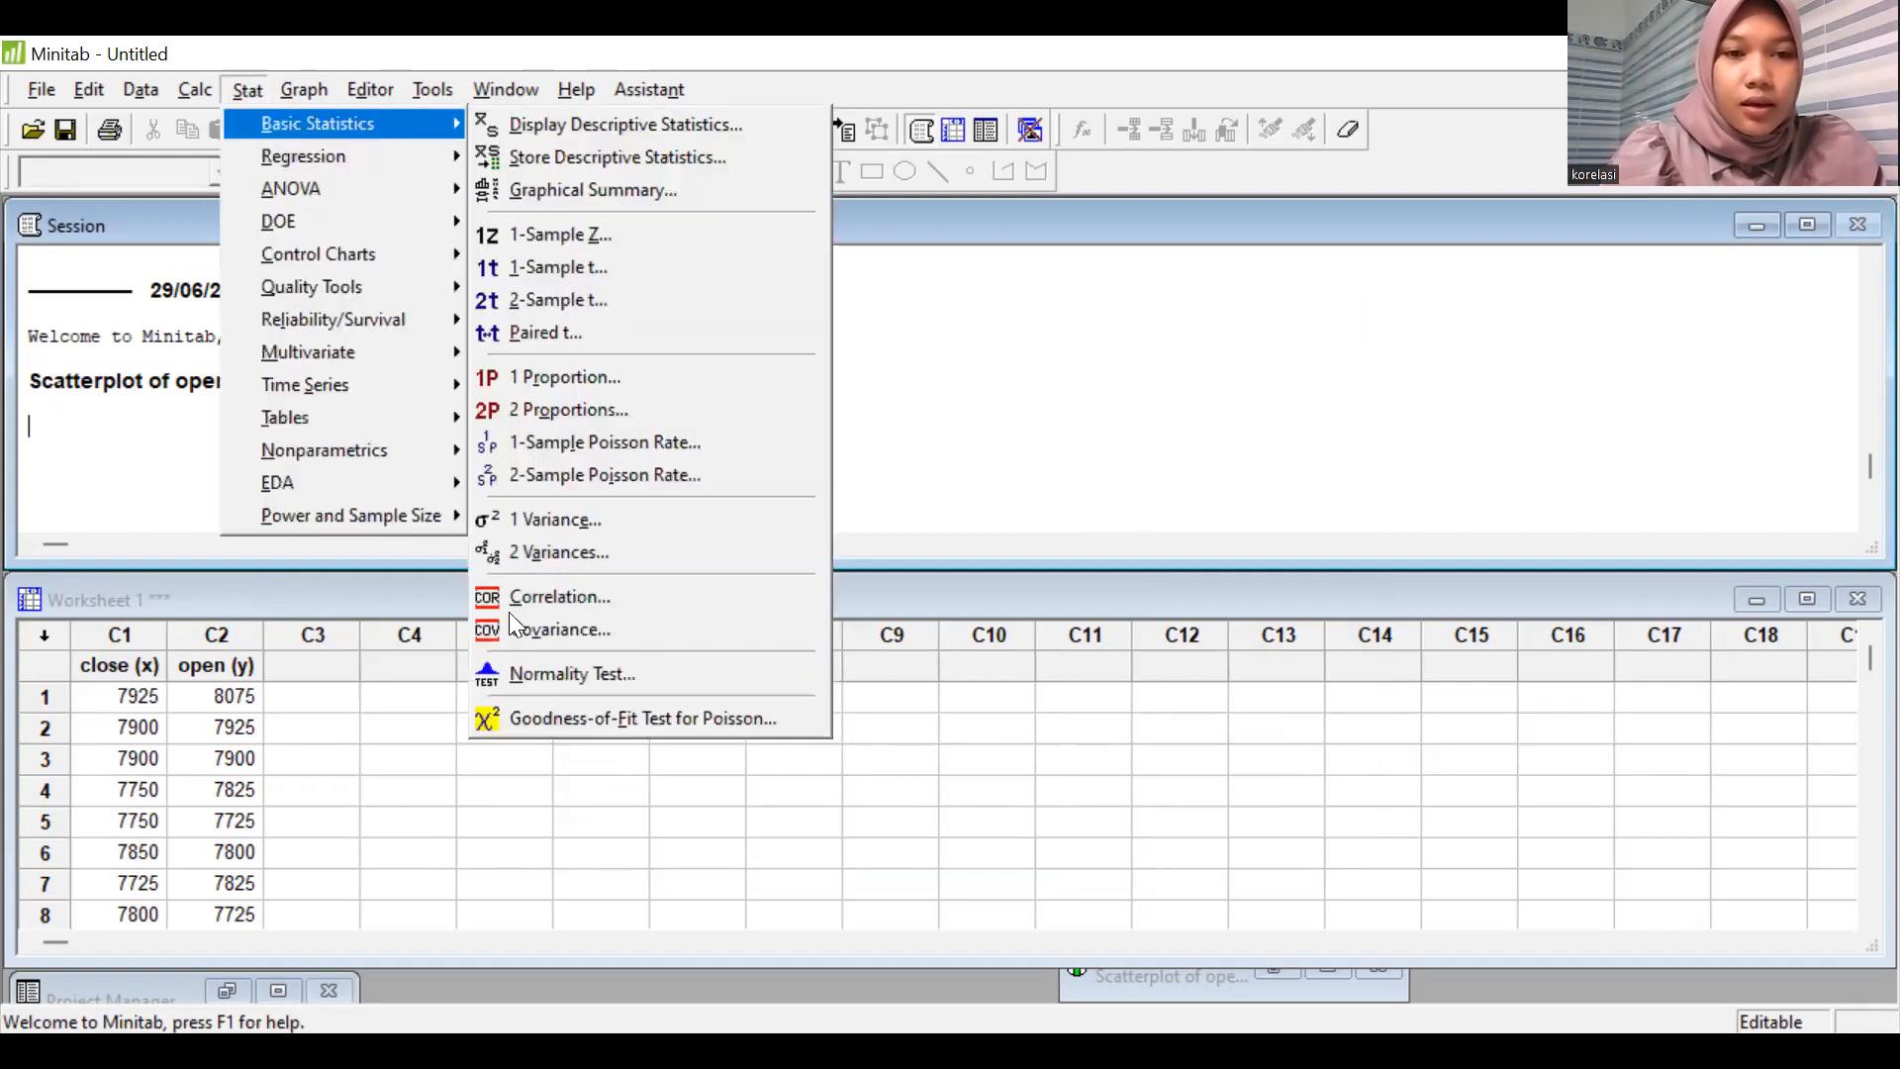
pyautogui.click(560, 597)
pyautogui.doubleClick(796, 399)
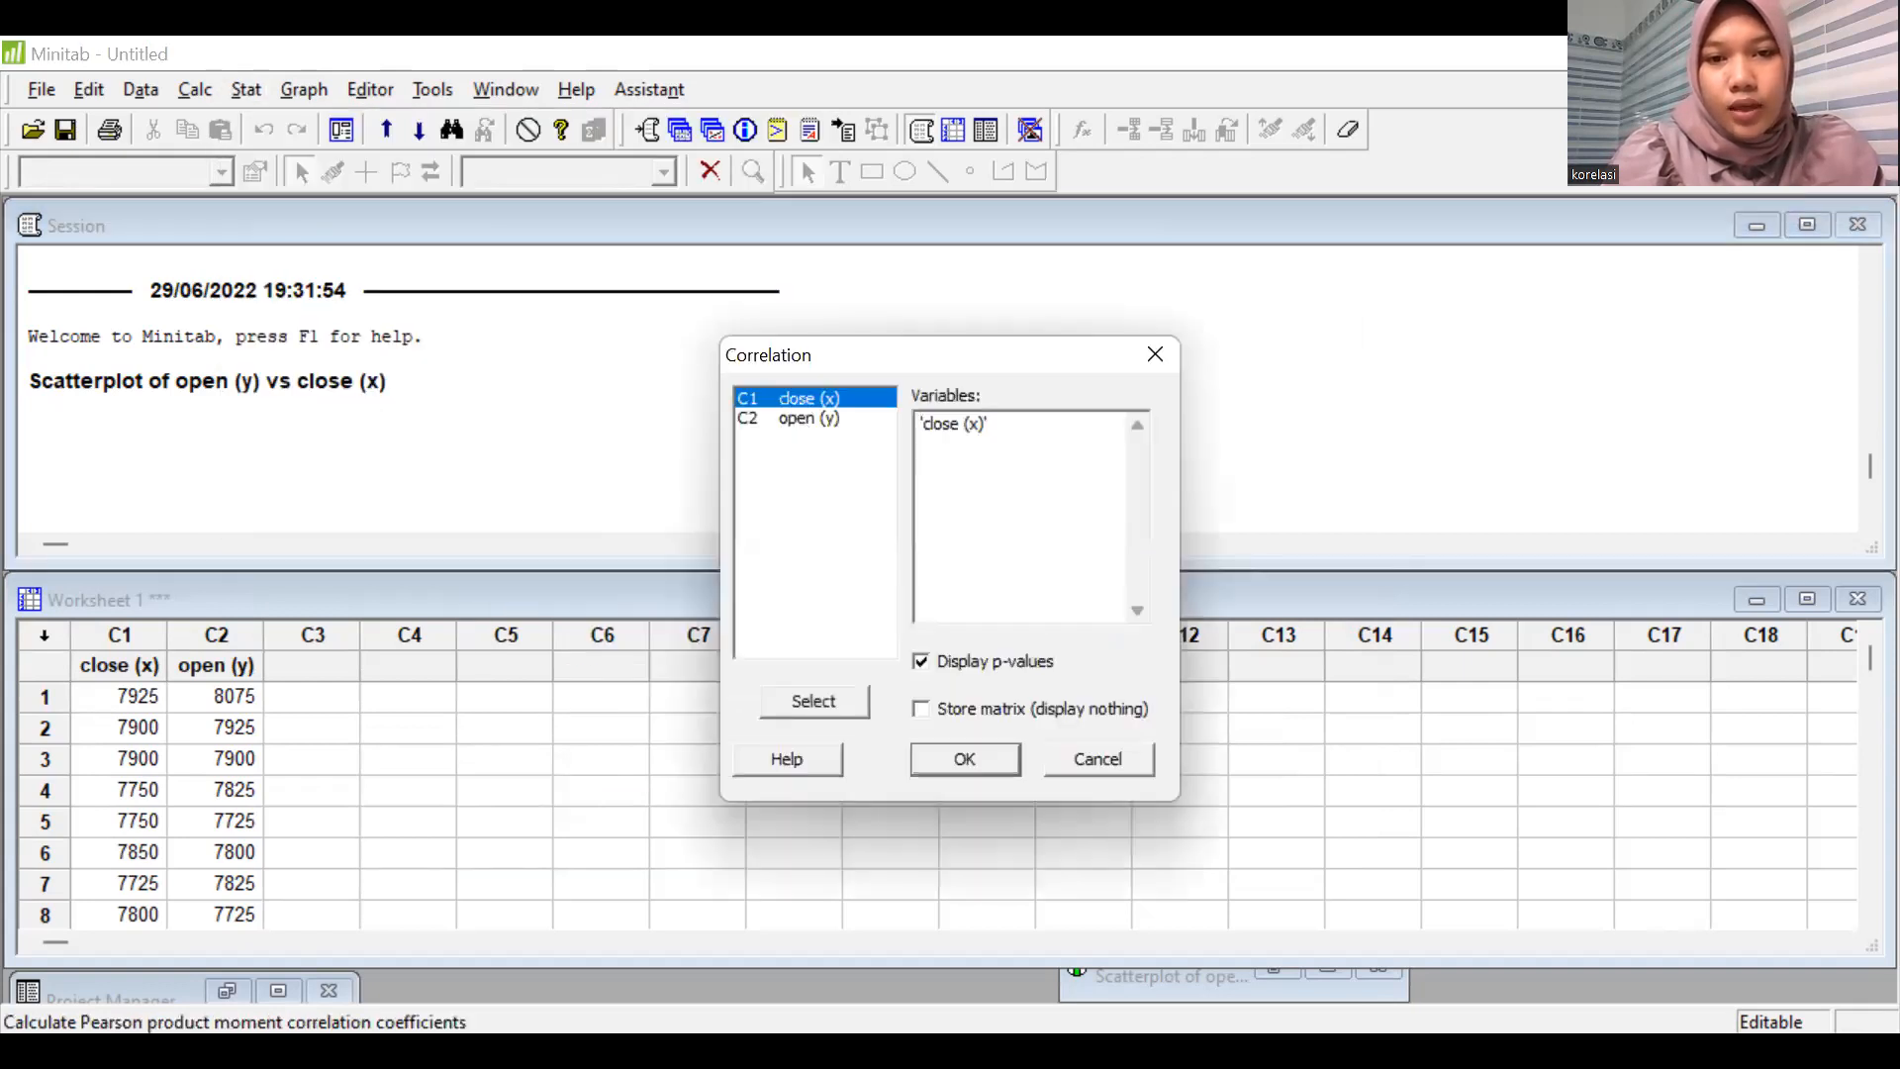
pyautogui.doubleClick(808, 418)
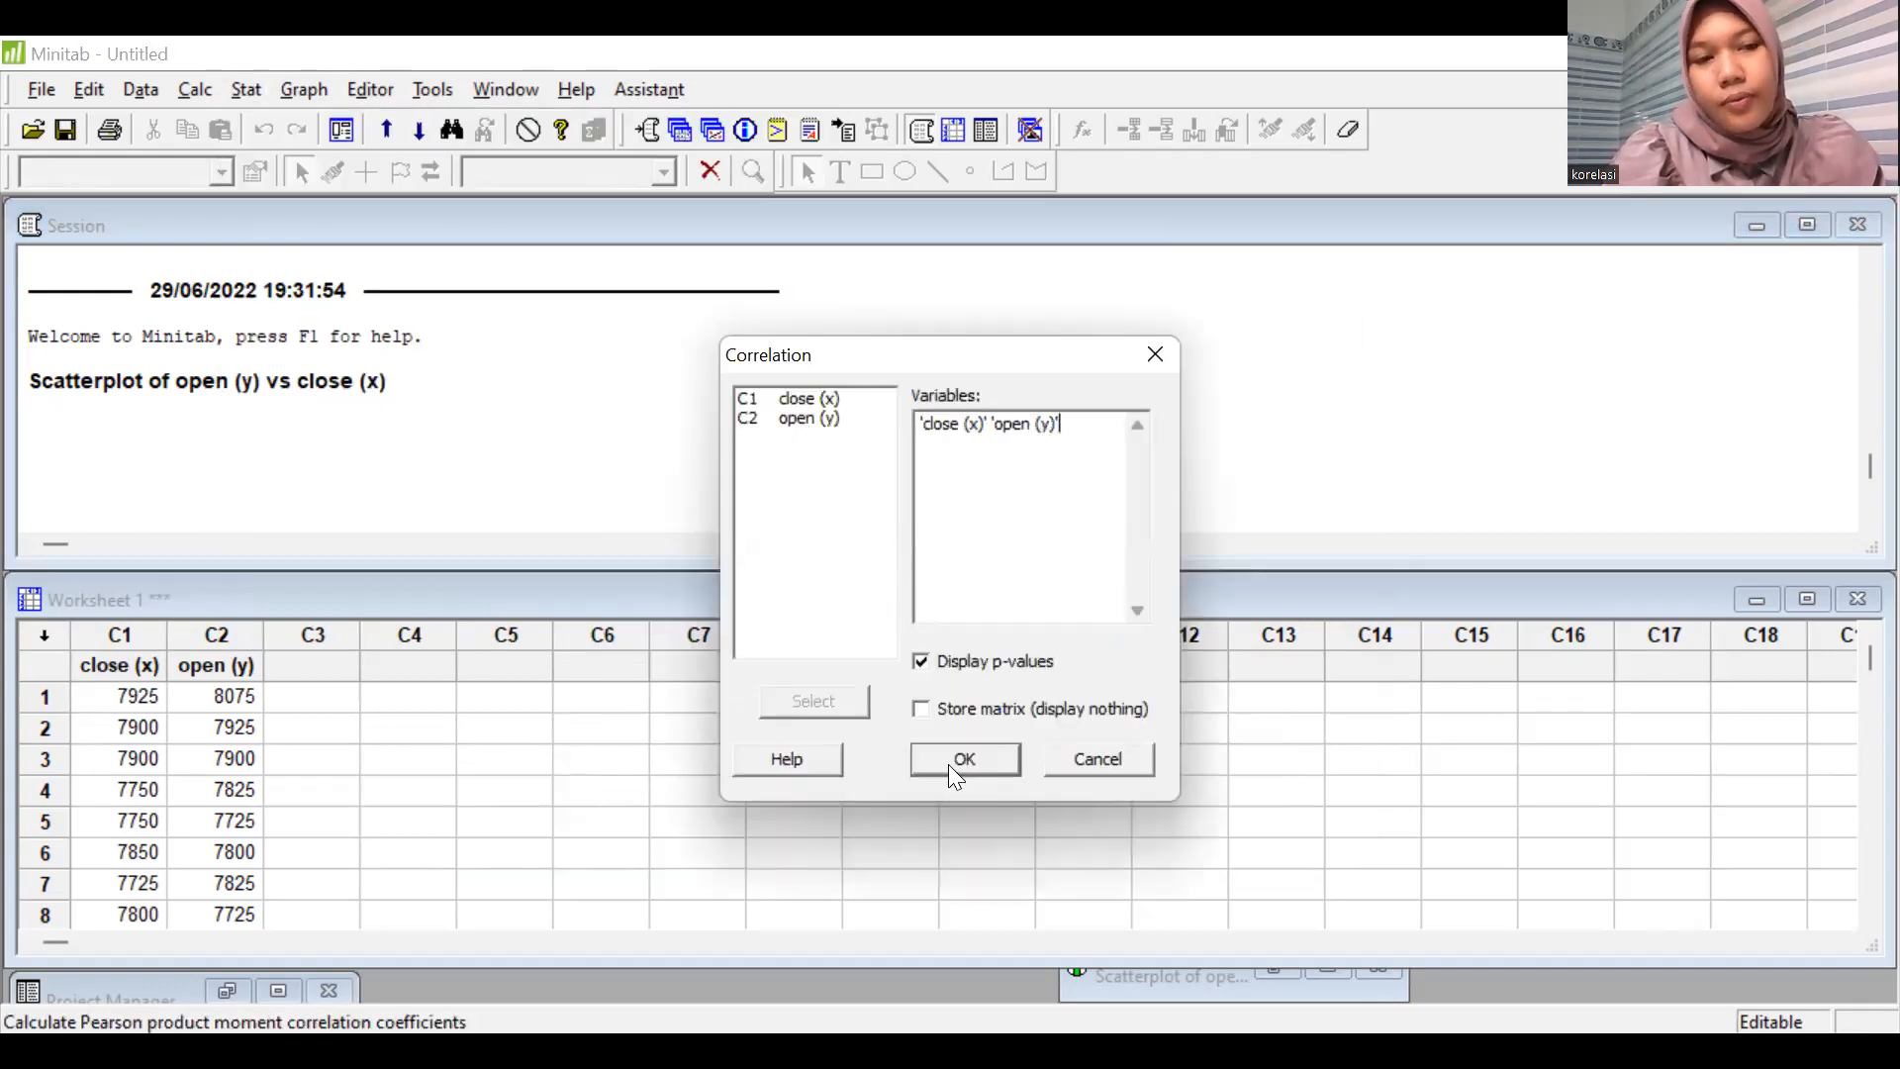
pyautogui.press('Return')
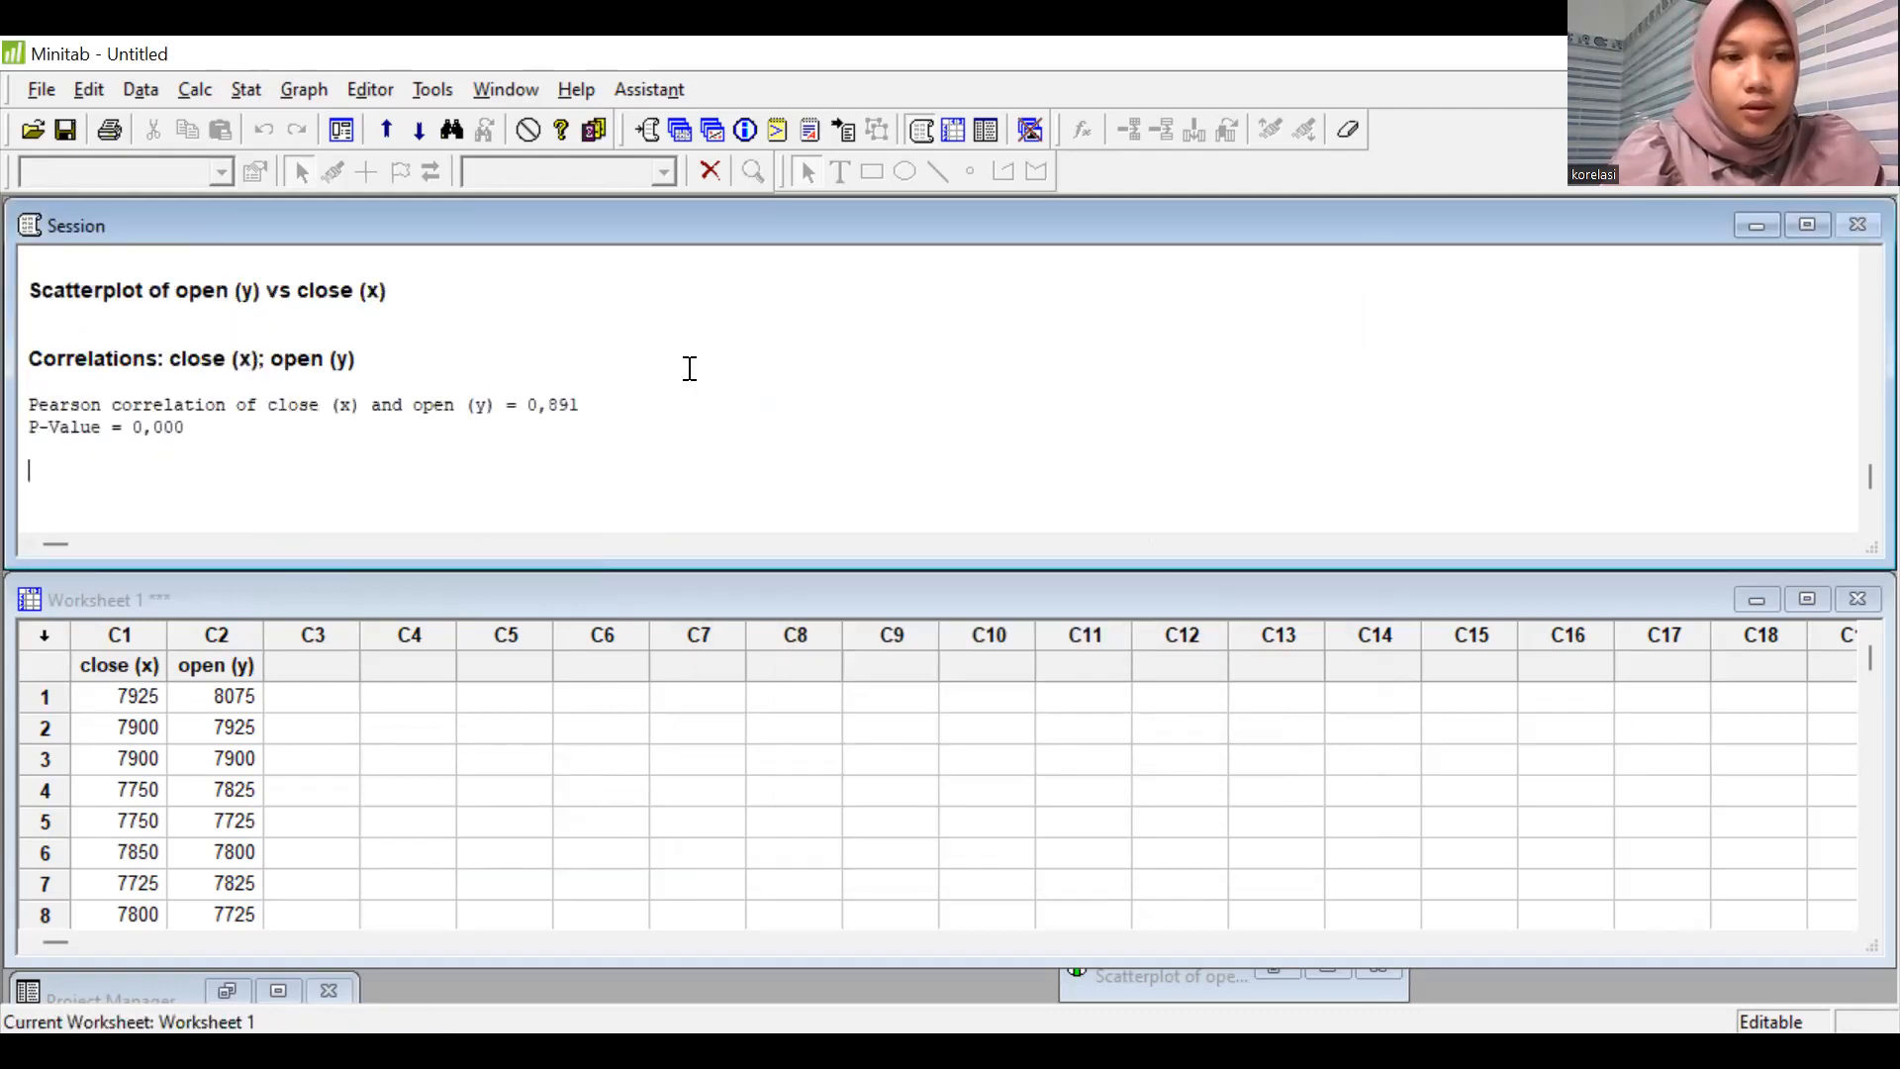
# Examine the correlation coefficient and p-value in the Session output, enlarging that window temporarily.
pyautogui.scroll(1, 375, 571)
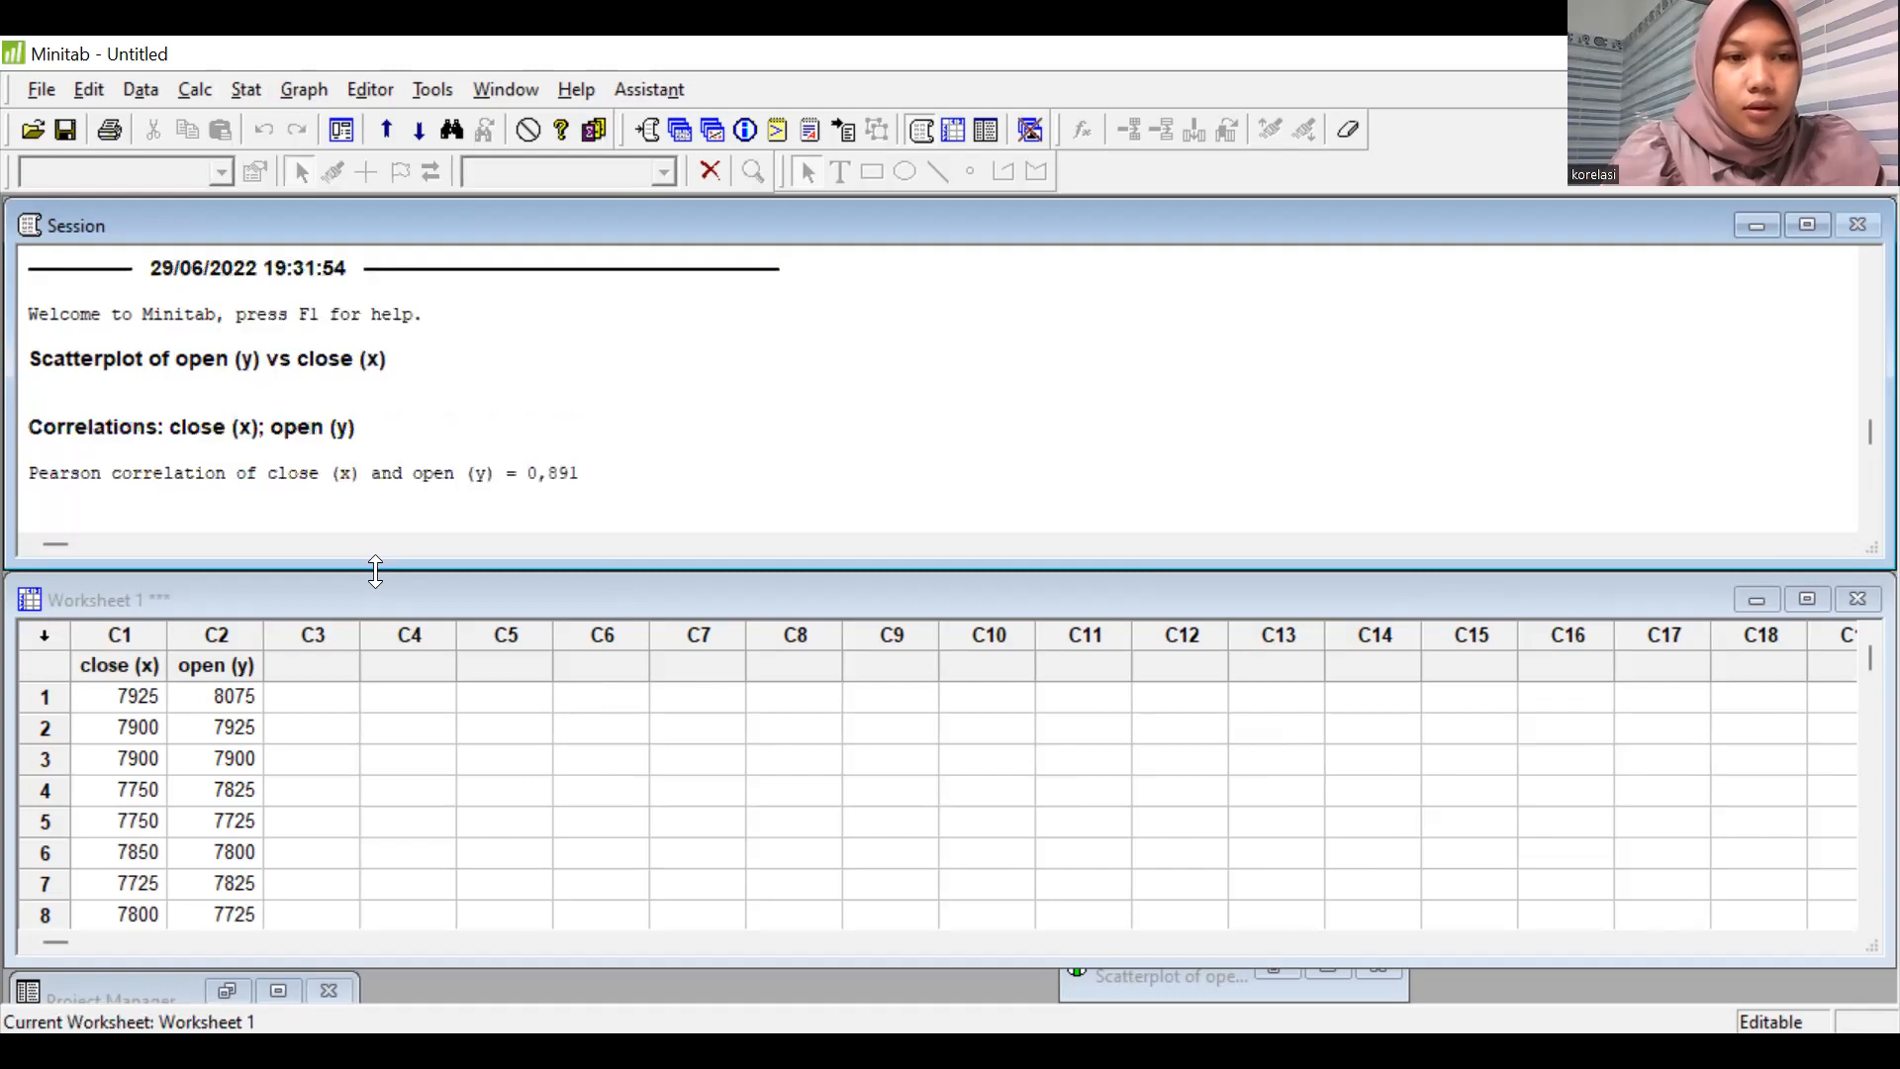
pyautogui.click(243, 440)
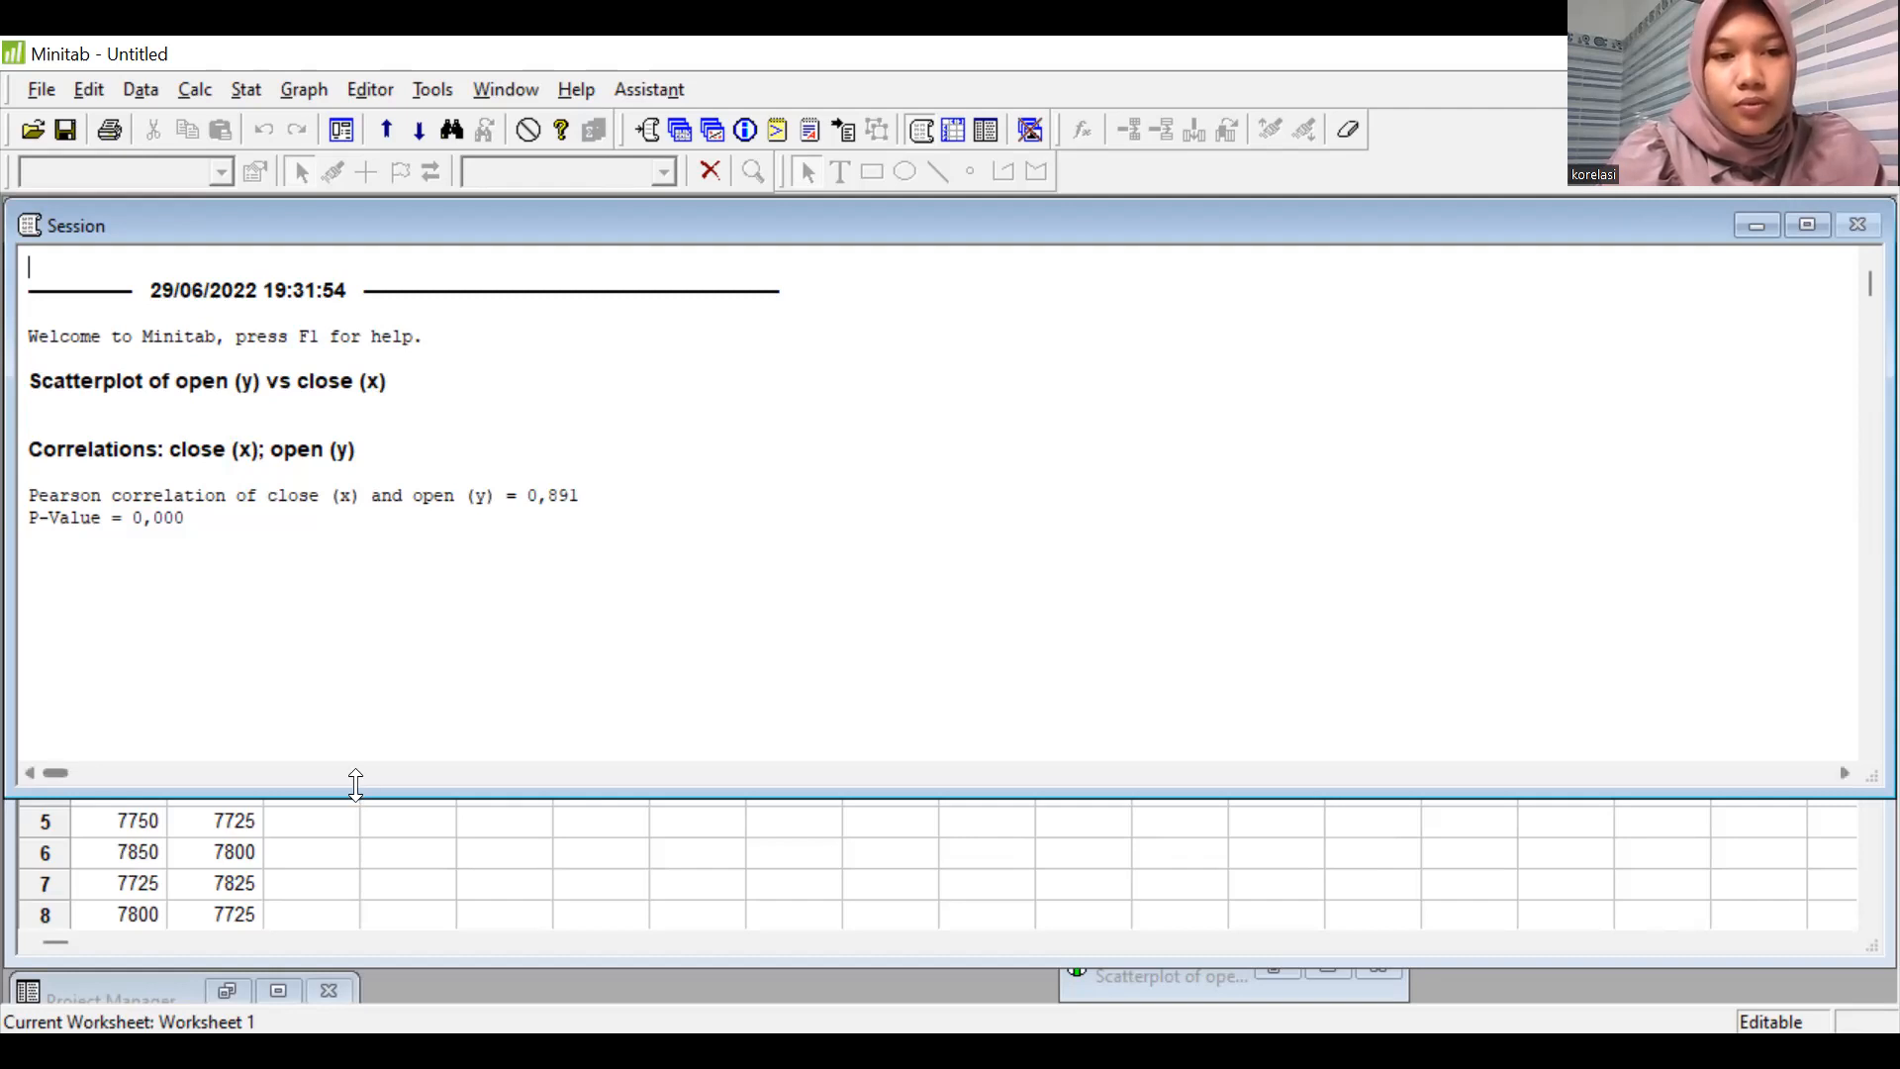
pyautogui.moveTo(357, 785); pyautogui.dragTo(369, 577)
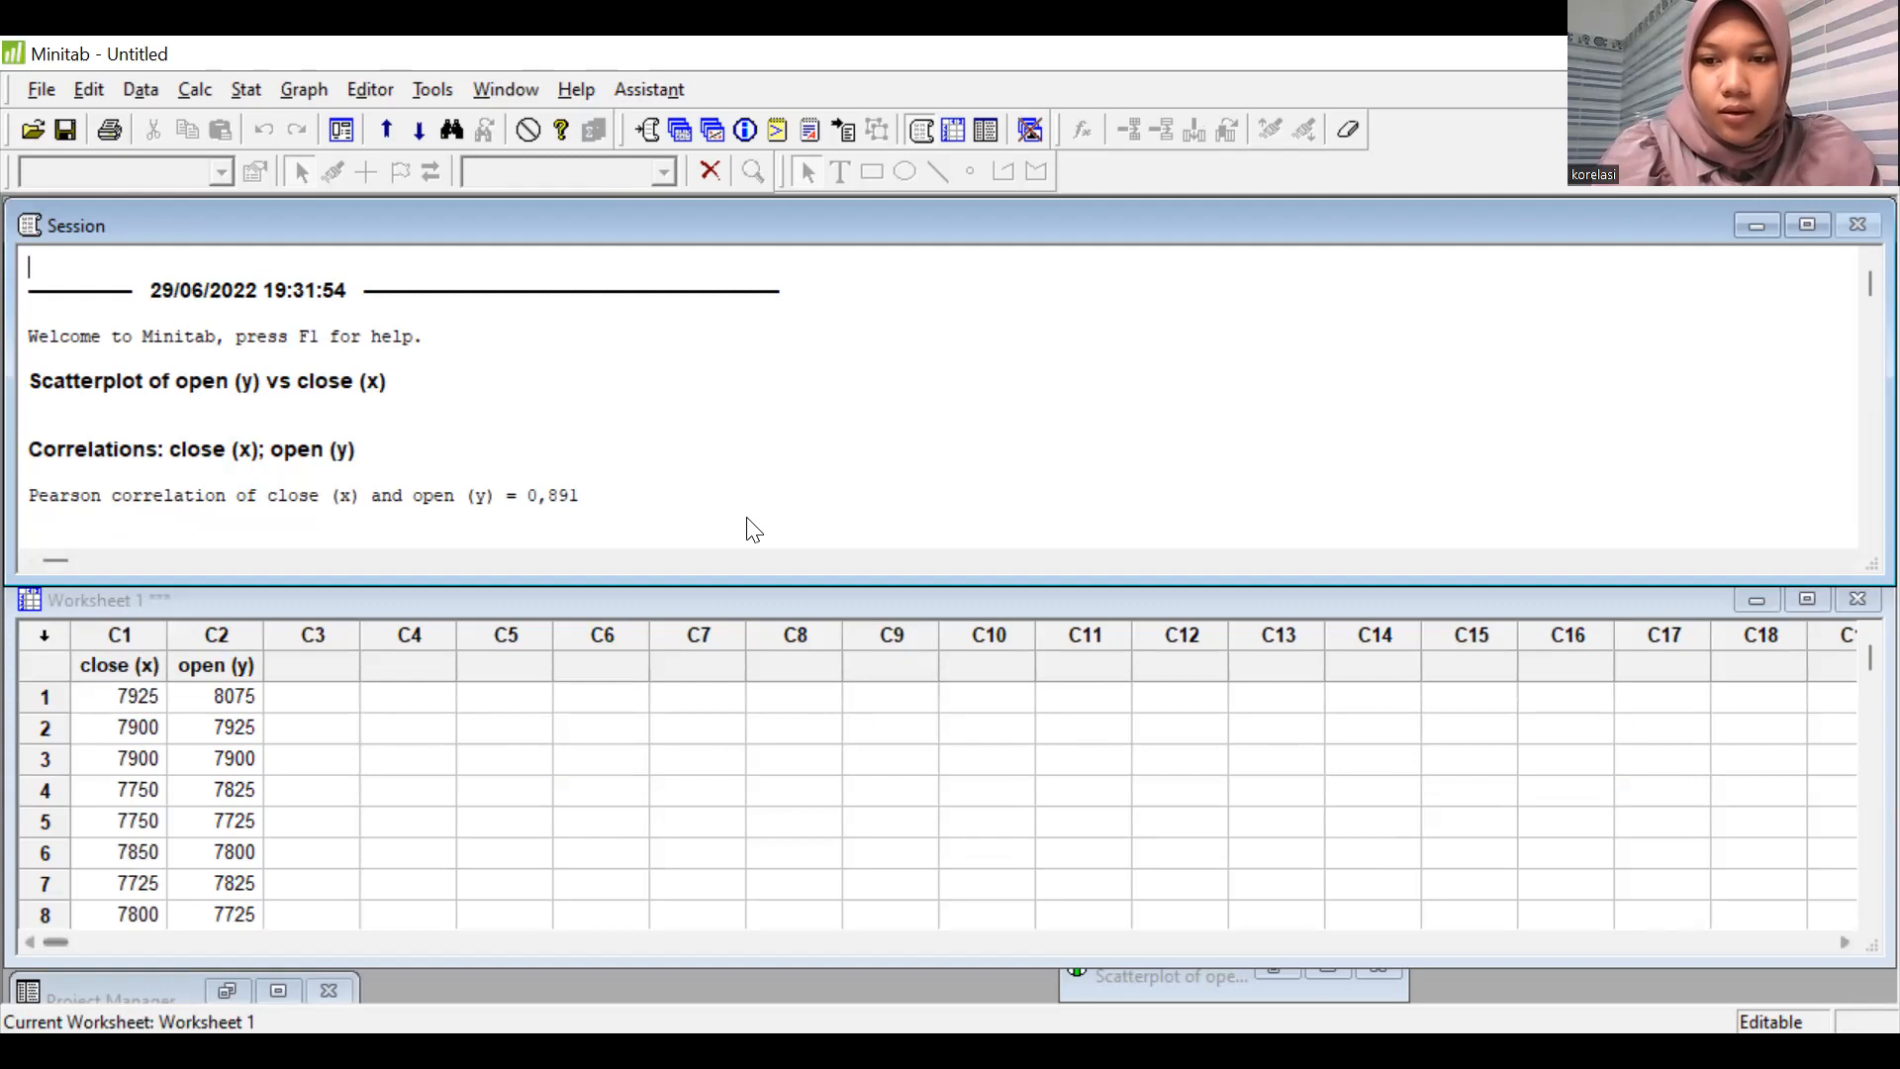
# Switch to SPSS and rename the variables VAR00001 and VAR00002 as Close and Open.
pyautogui.click(182, 982)
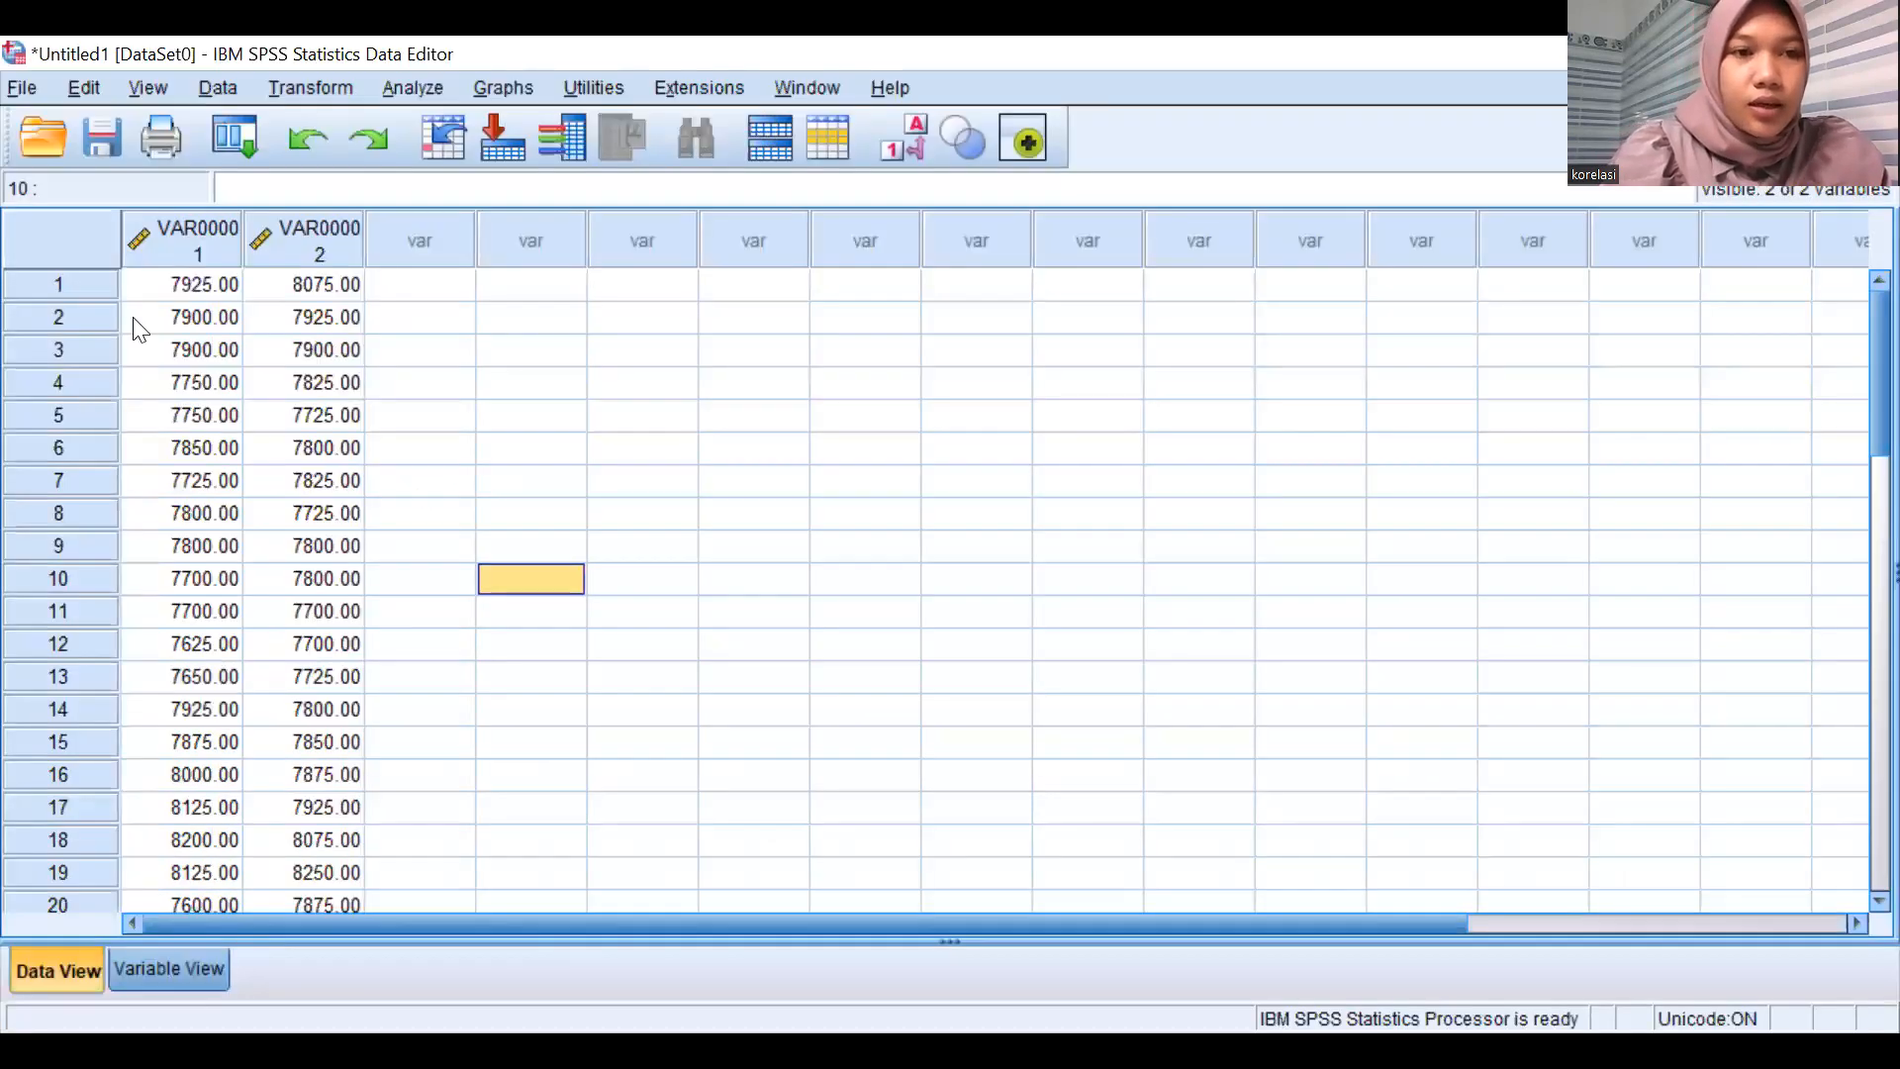
pyautogui.hotkey('ctrl', 't')
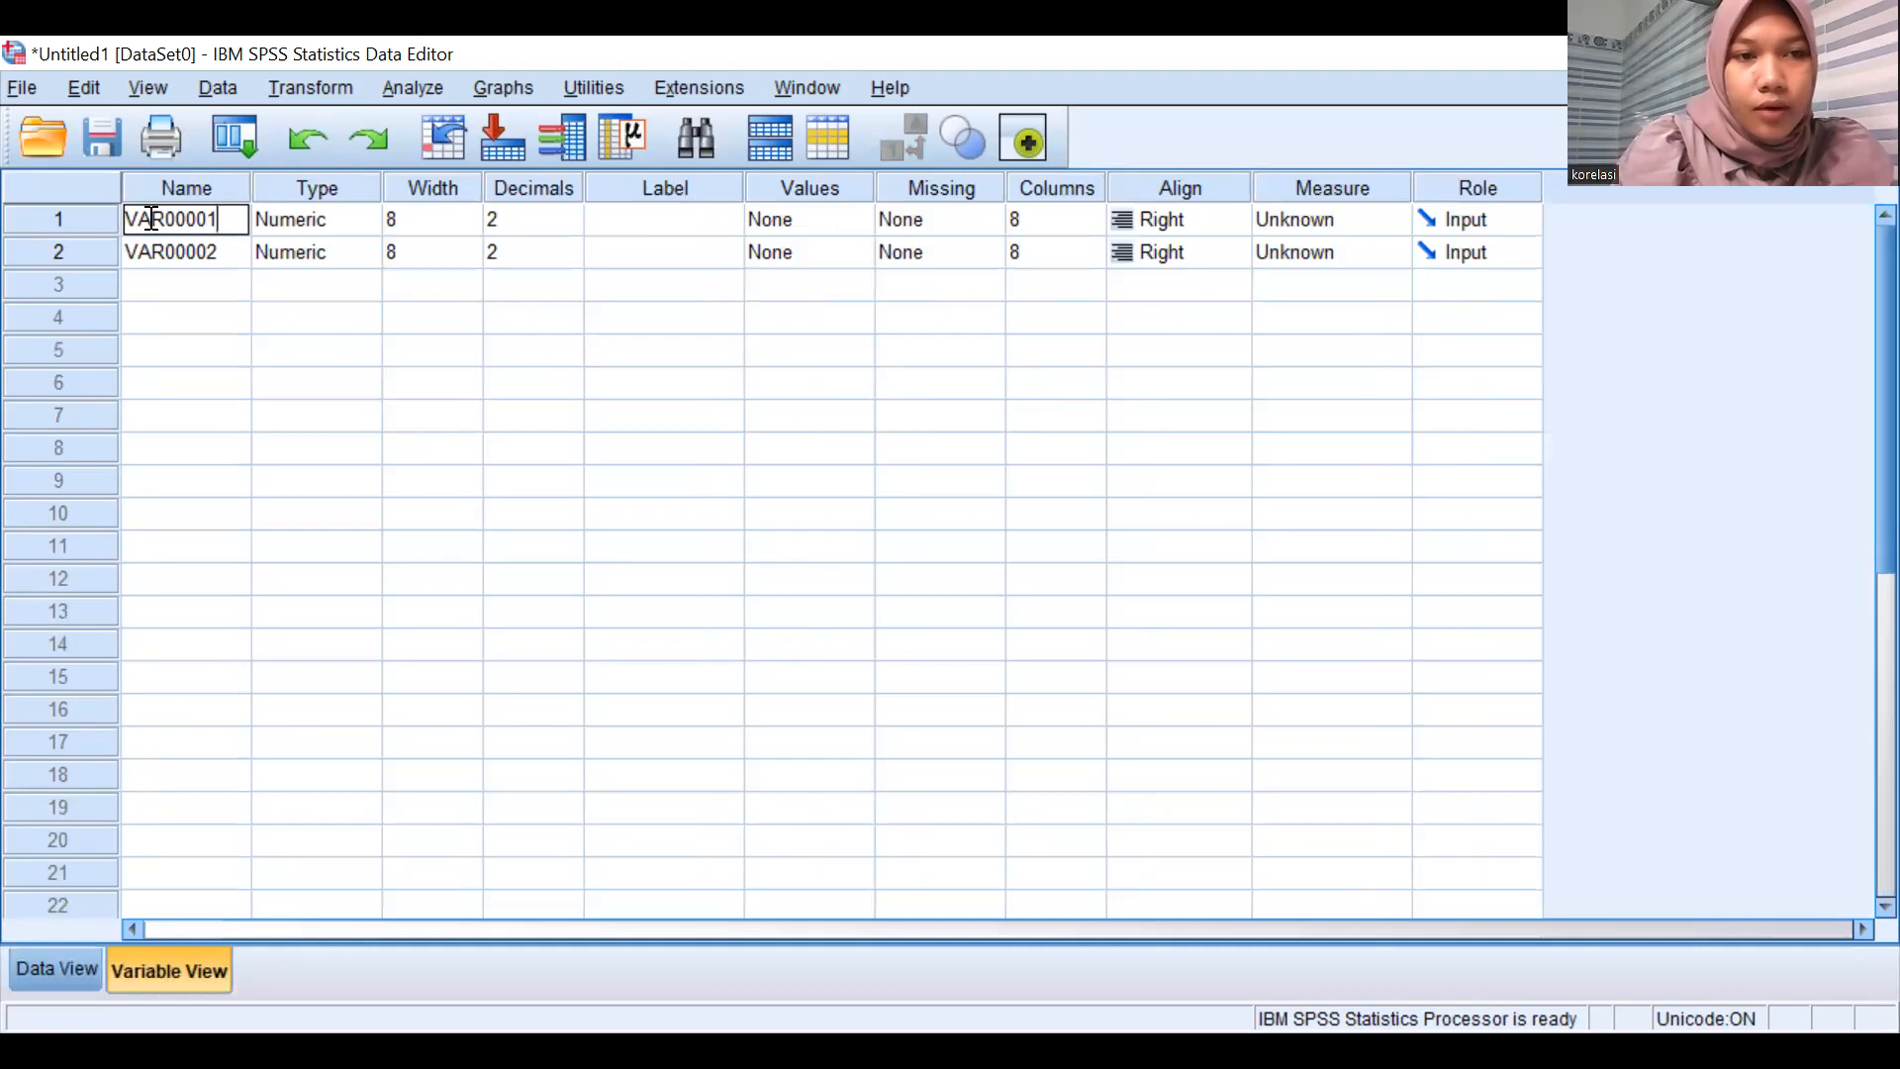
pyautogui.click(231, 287)
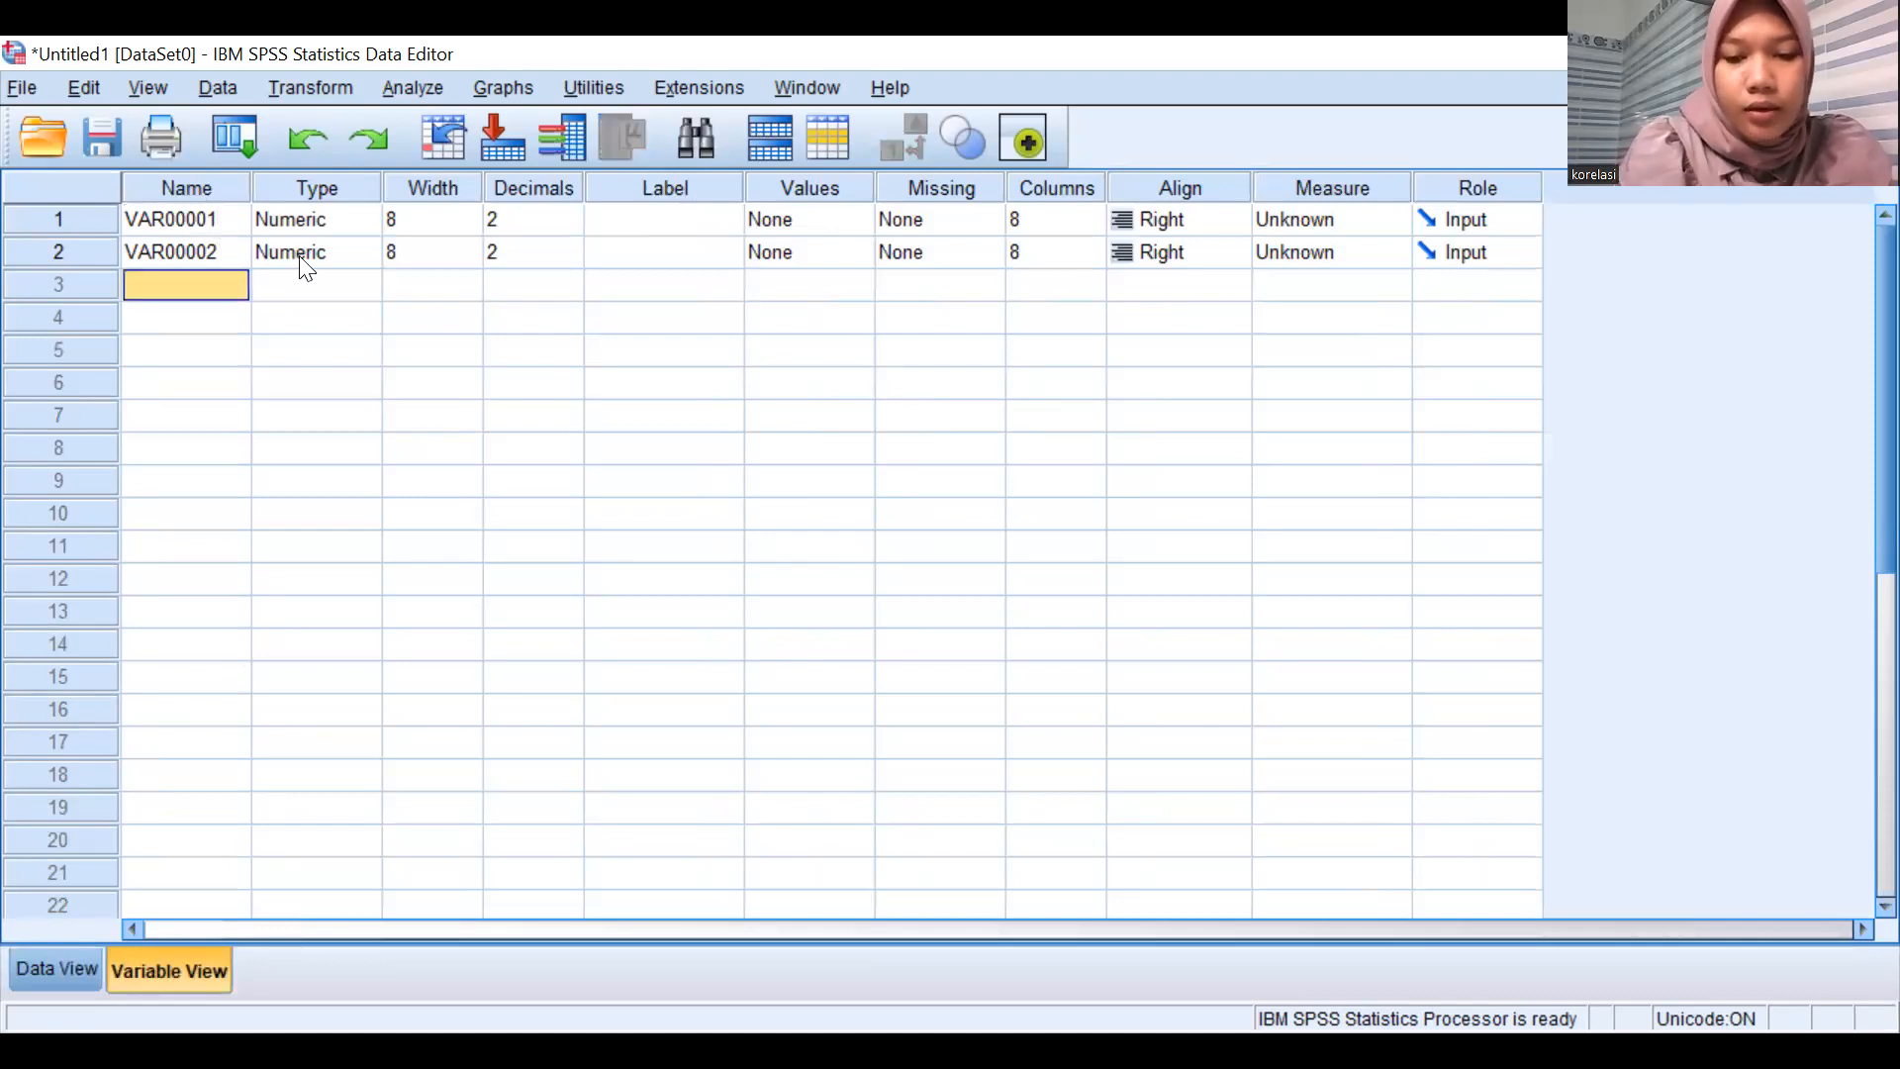
pyautogui.press('Up')
pyautogui.press('Up')
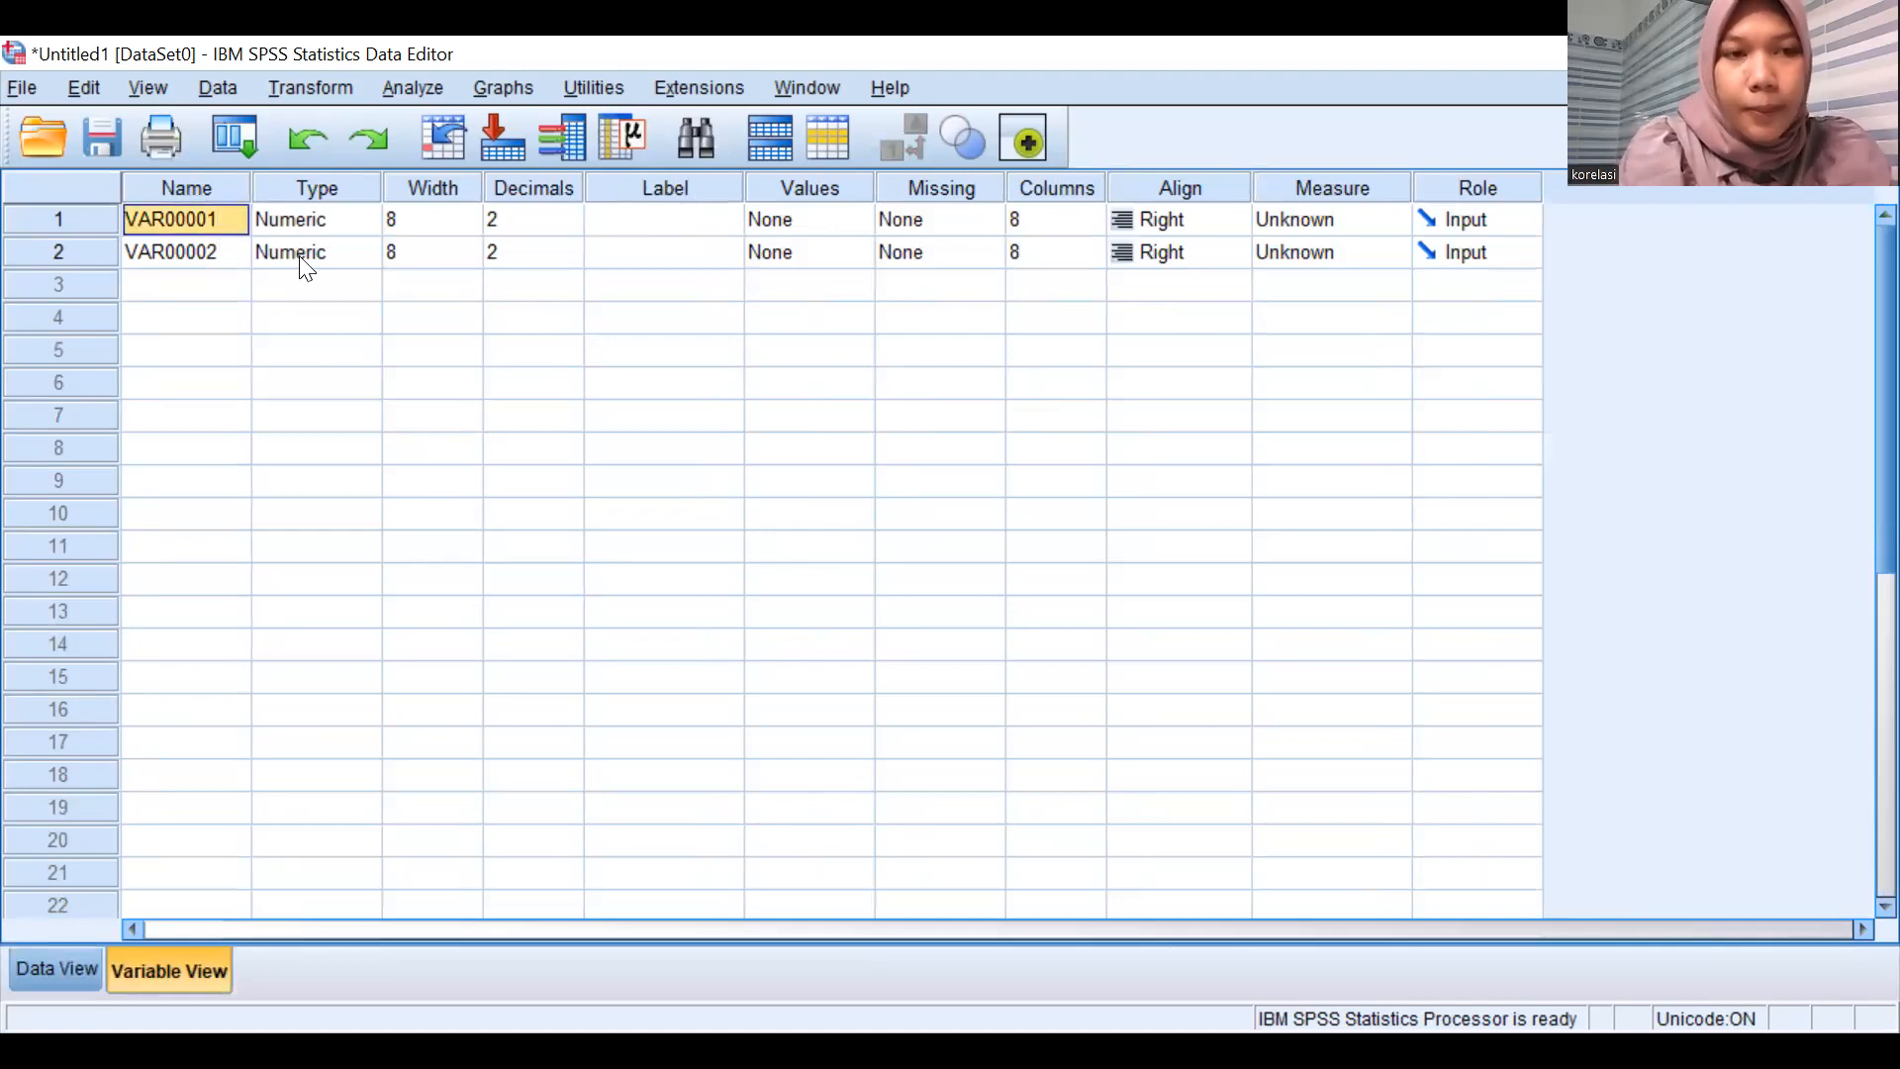
pyautogui.write('Close')
pyautogui.press('Return')
pyautogui.write('Open')
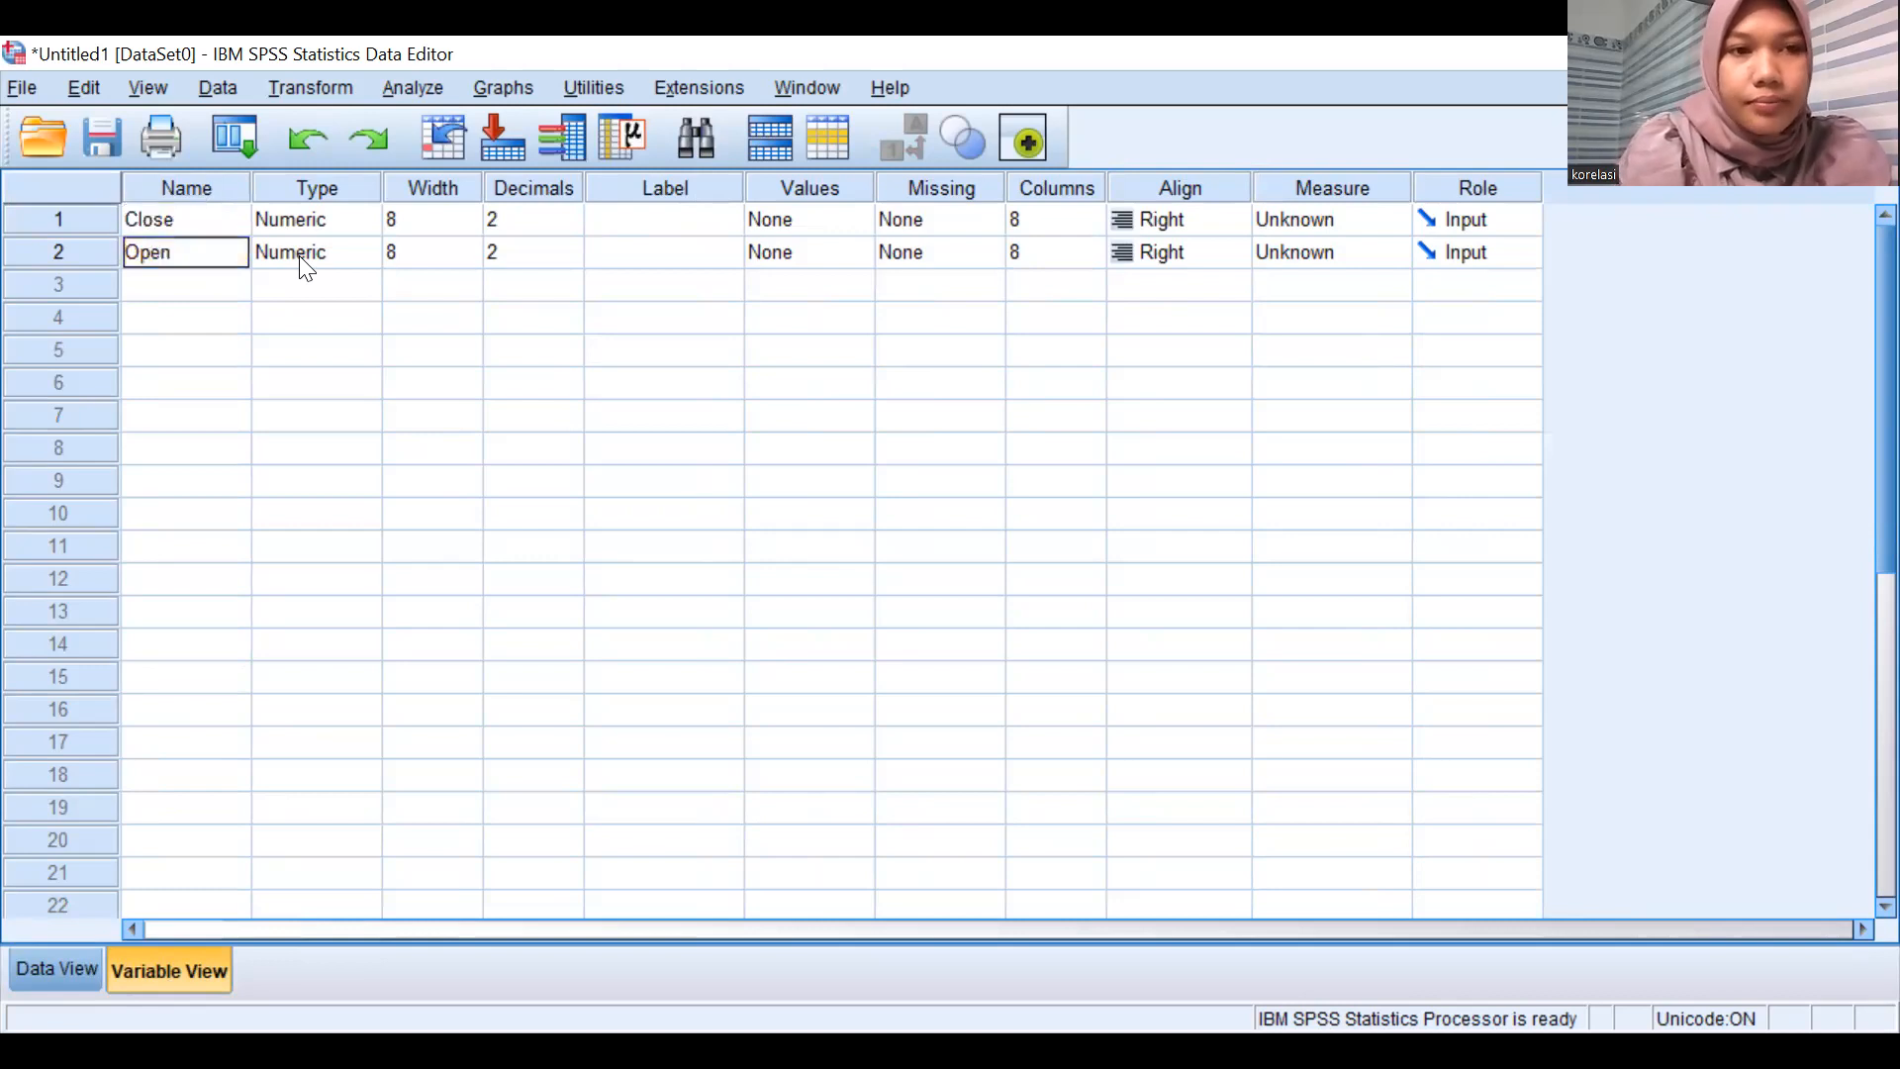
pyautogui.press('Return')
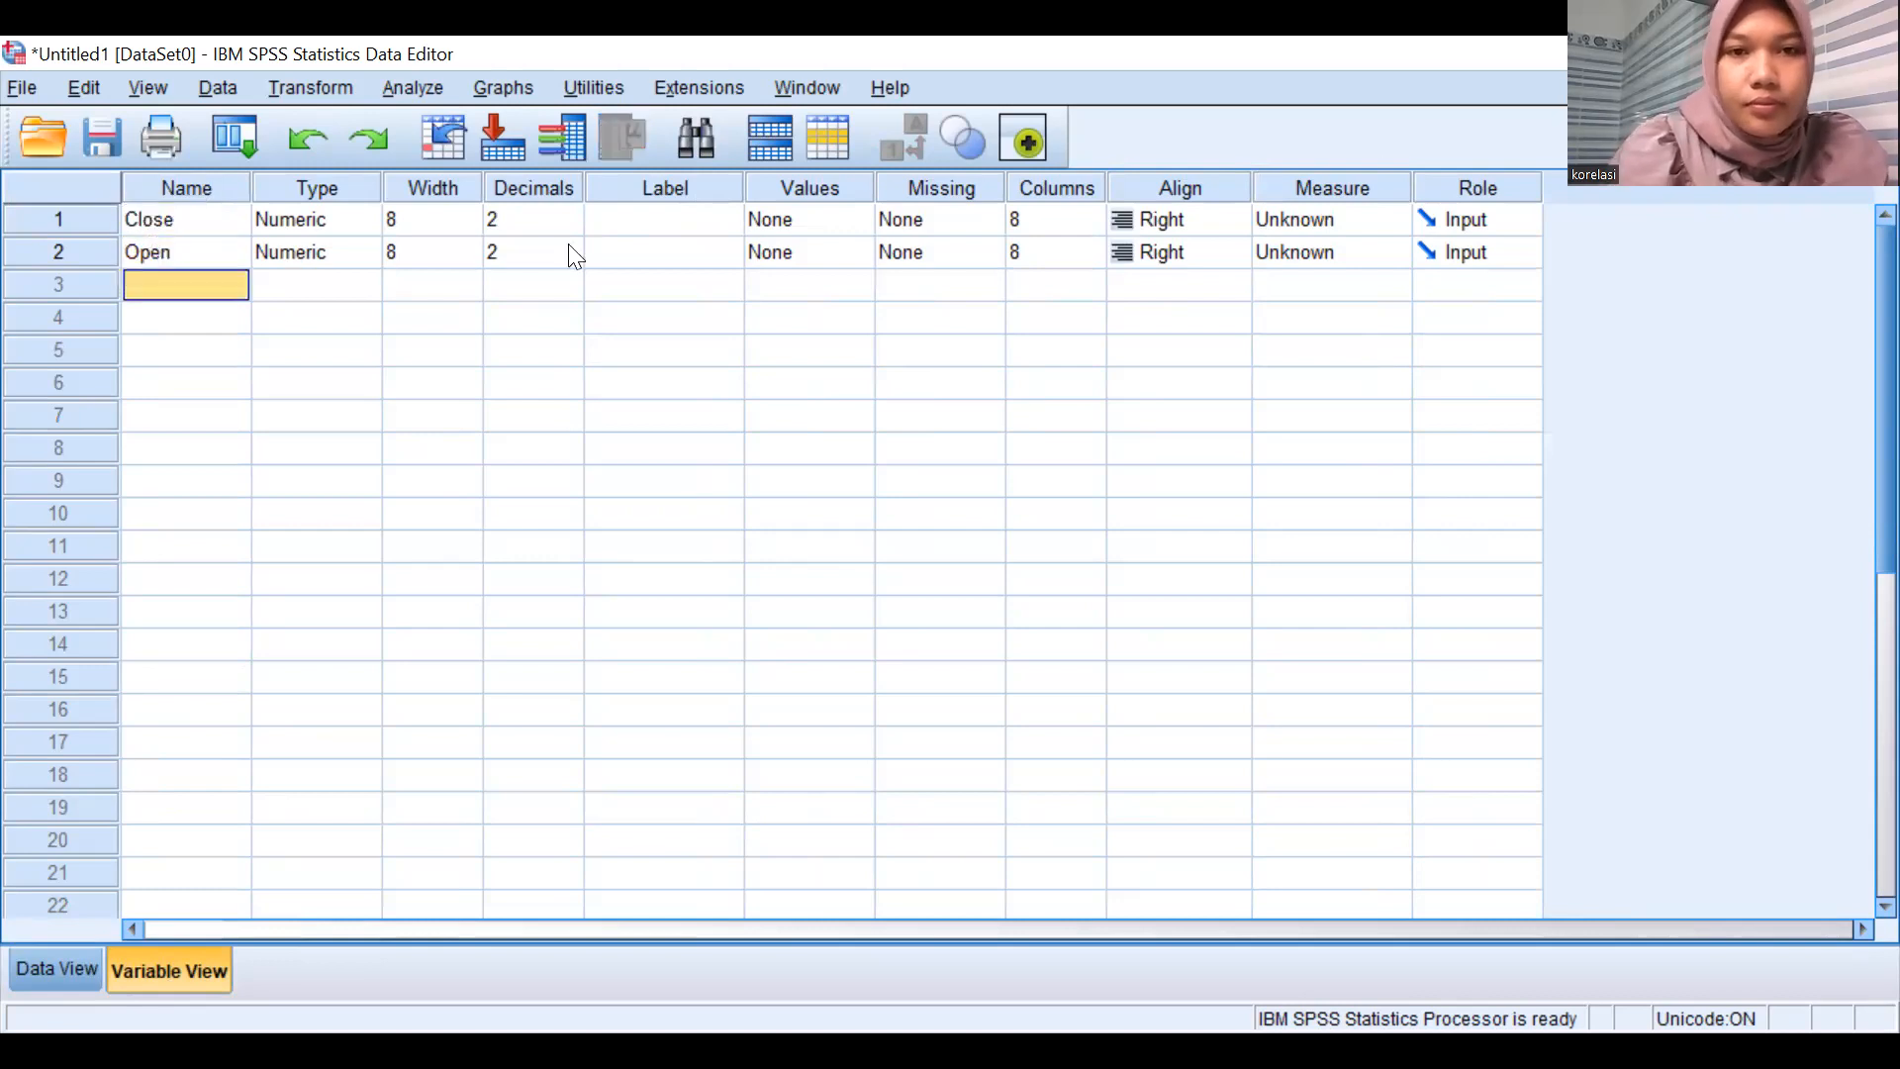
# Set the measurement level of both Close and Open to Scale, and return to the data values.
pyautogui.click(1391, 224)
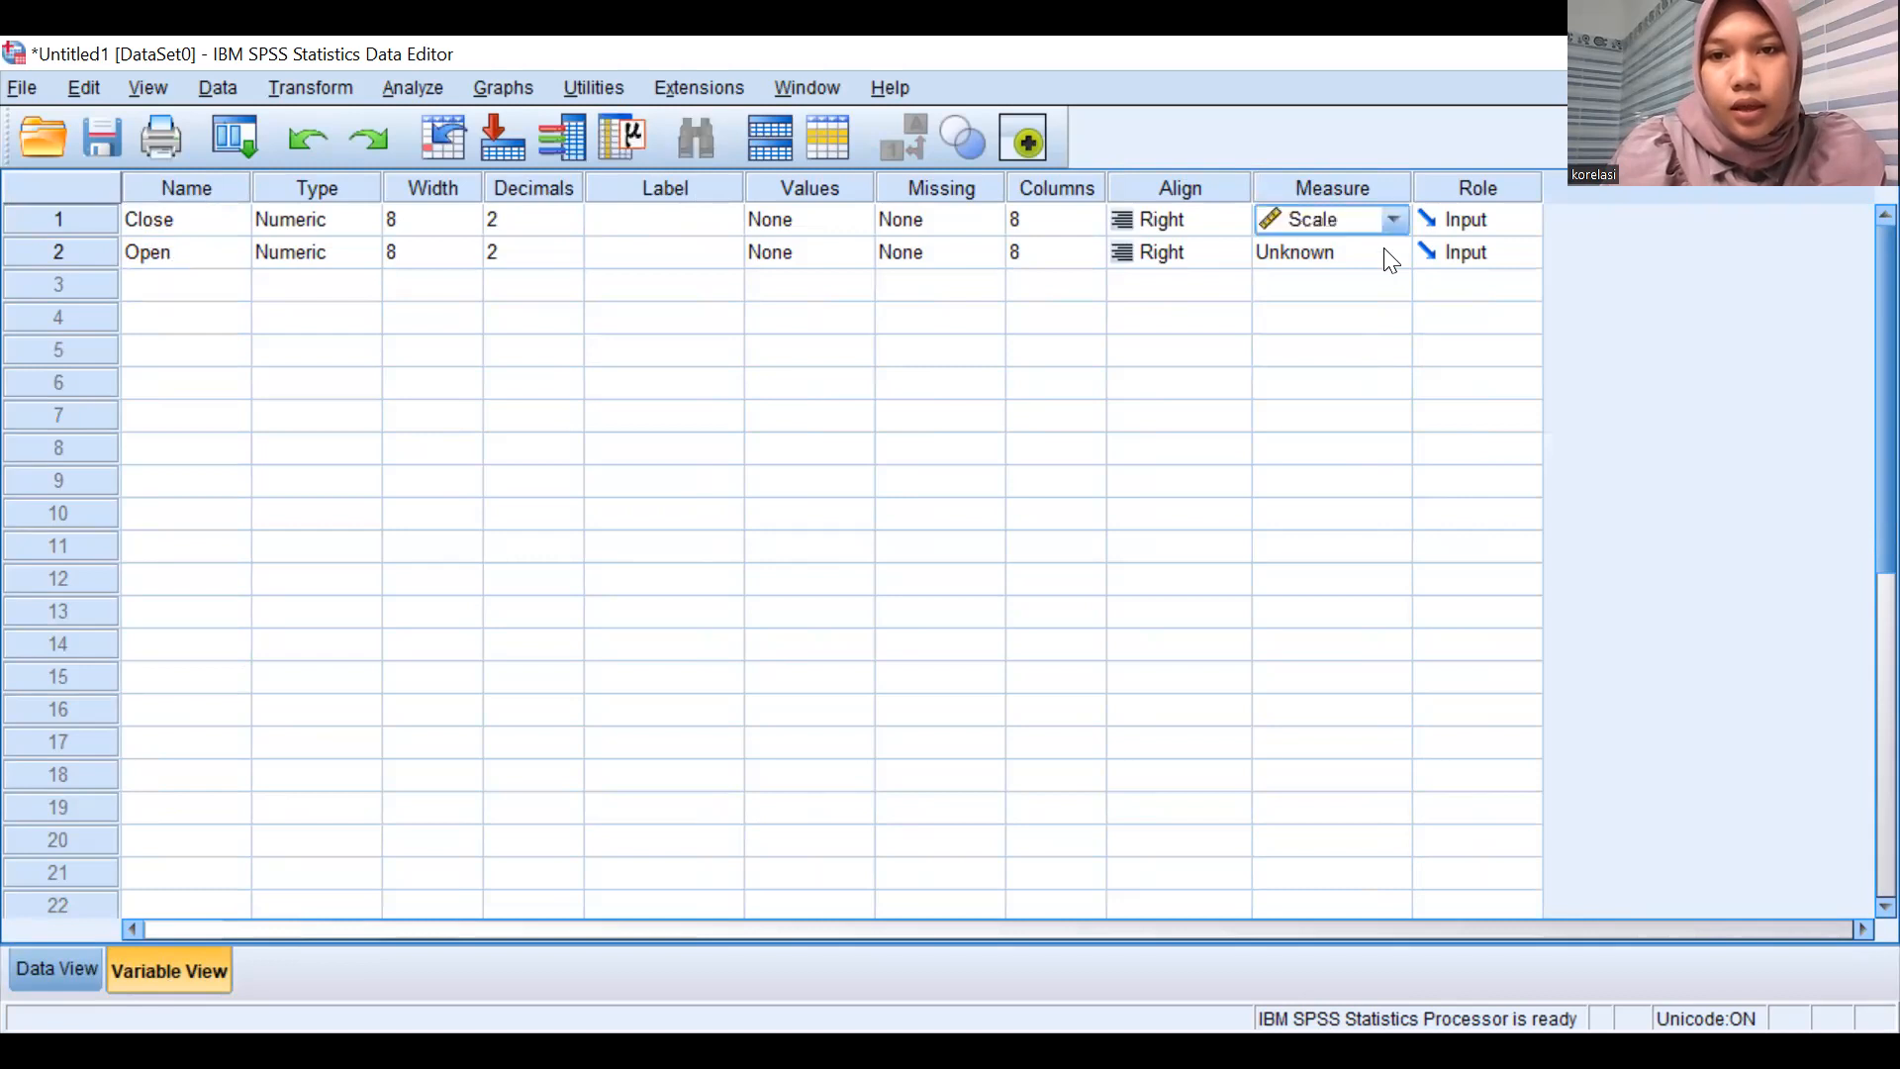
pyautogui.click(1391, 254)
pyautogui.click(447, 237)
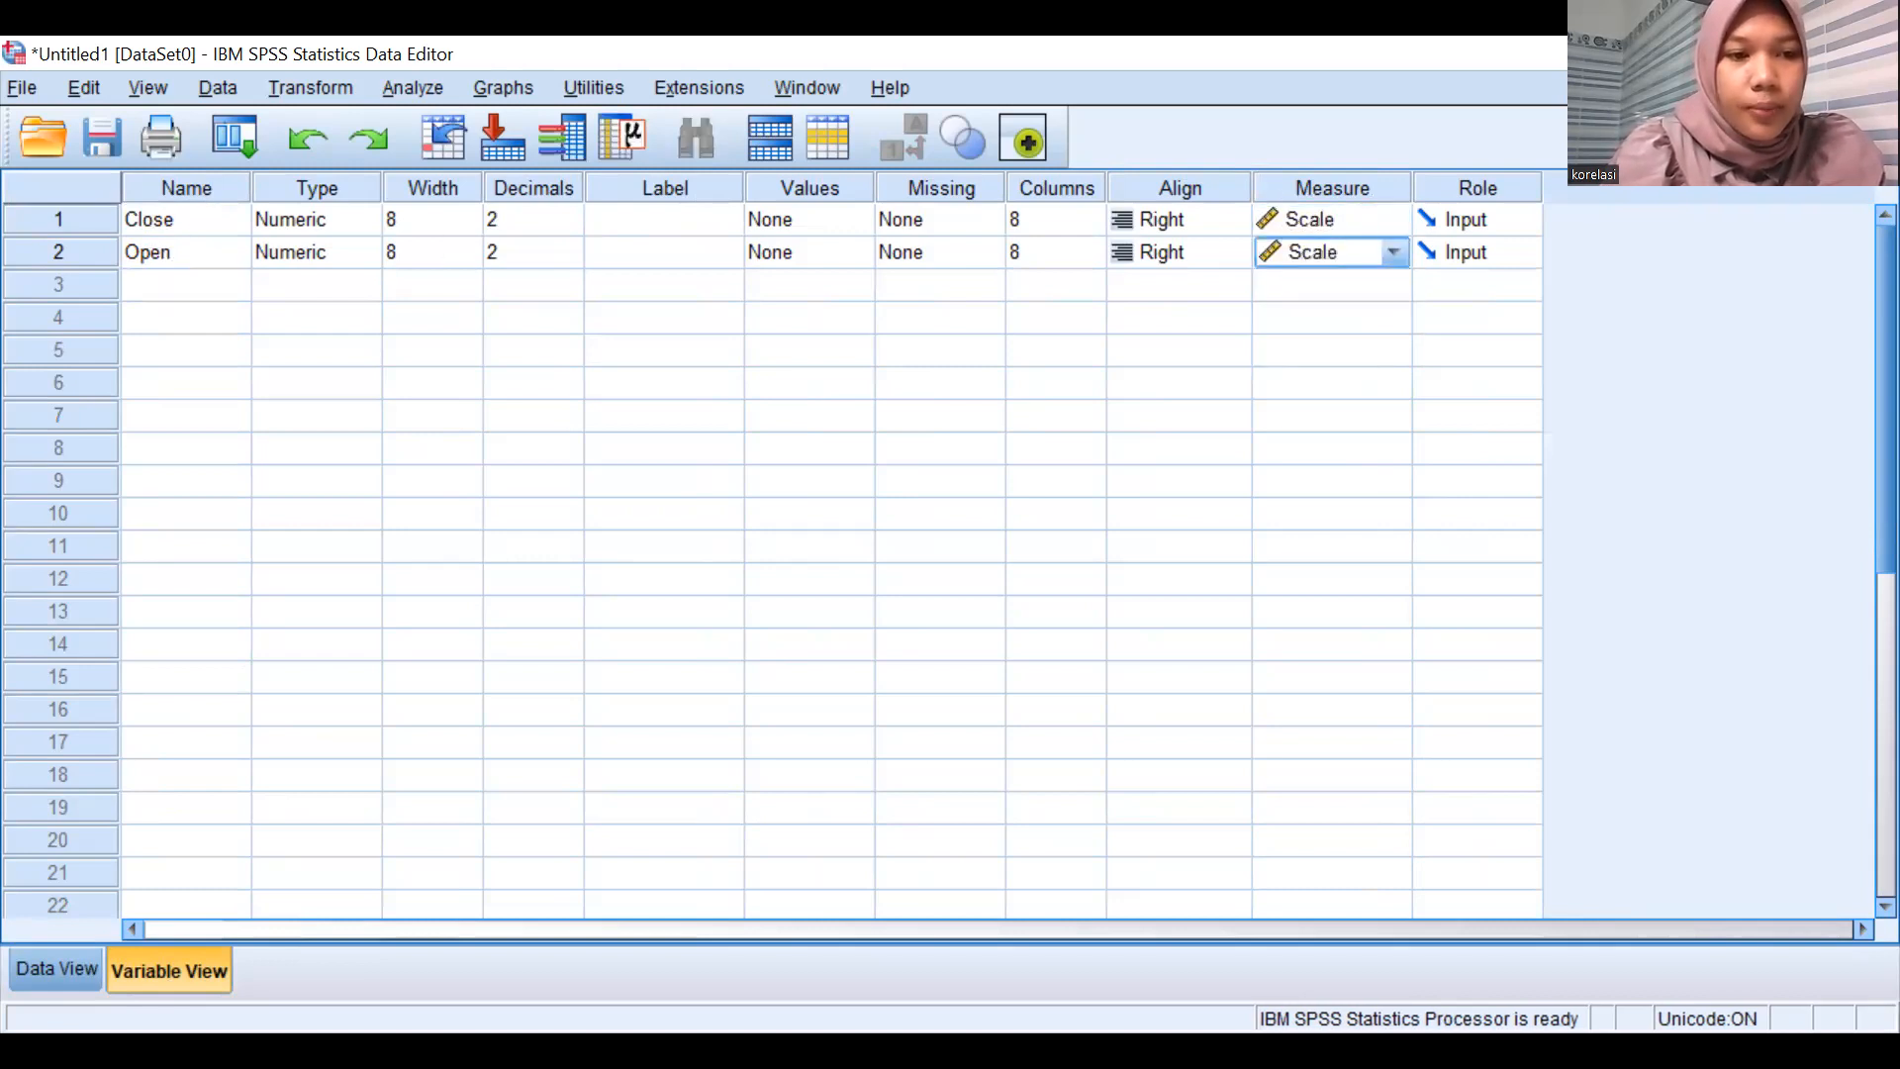
pyautogui.hotkey('ctrl', 't')
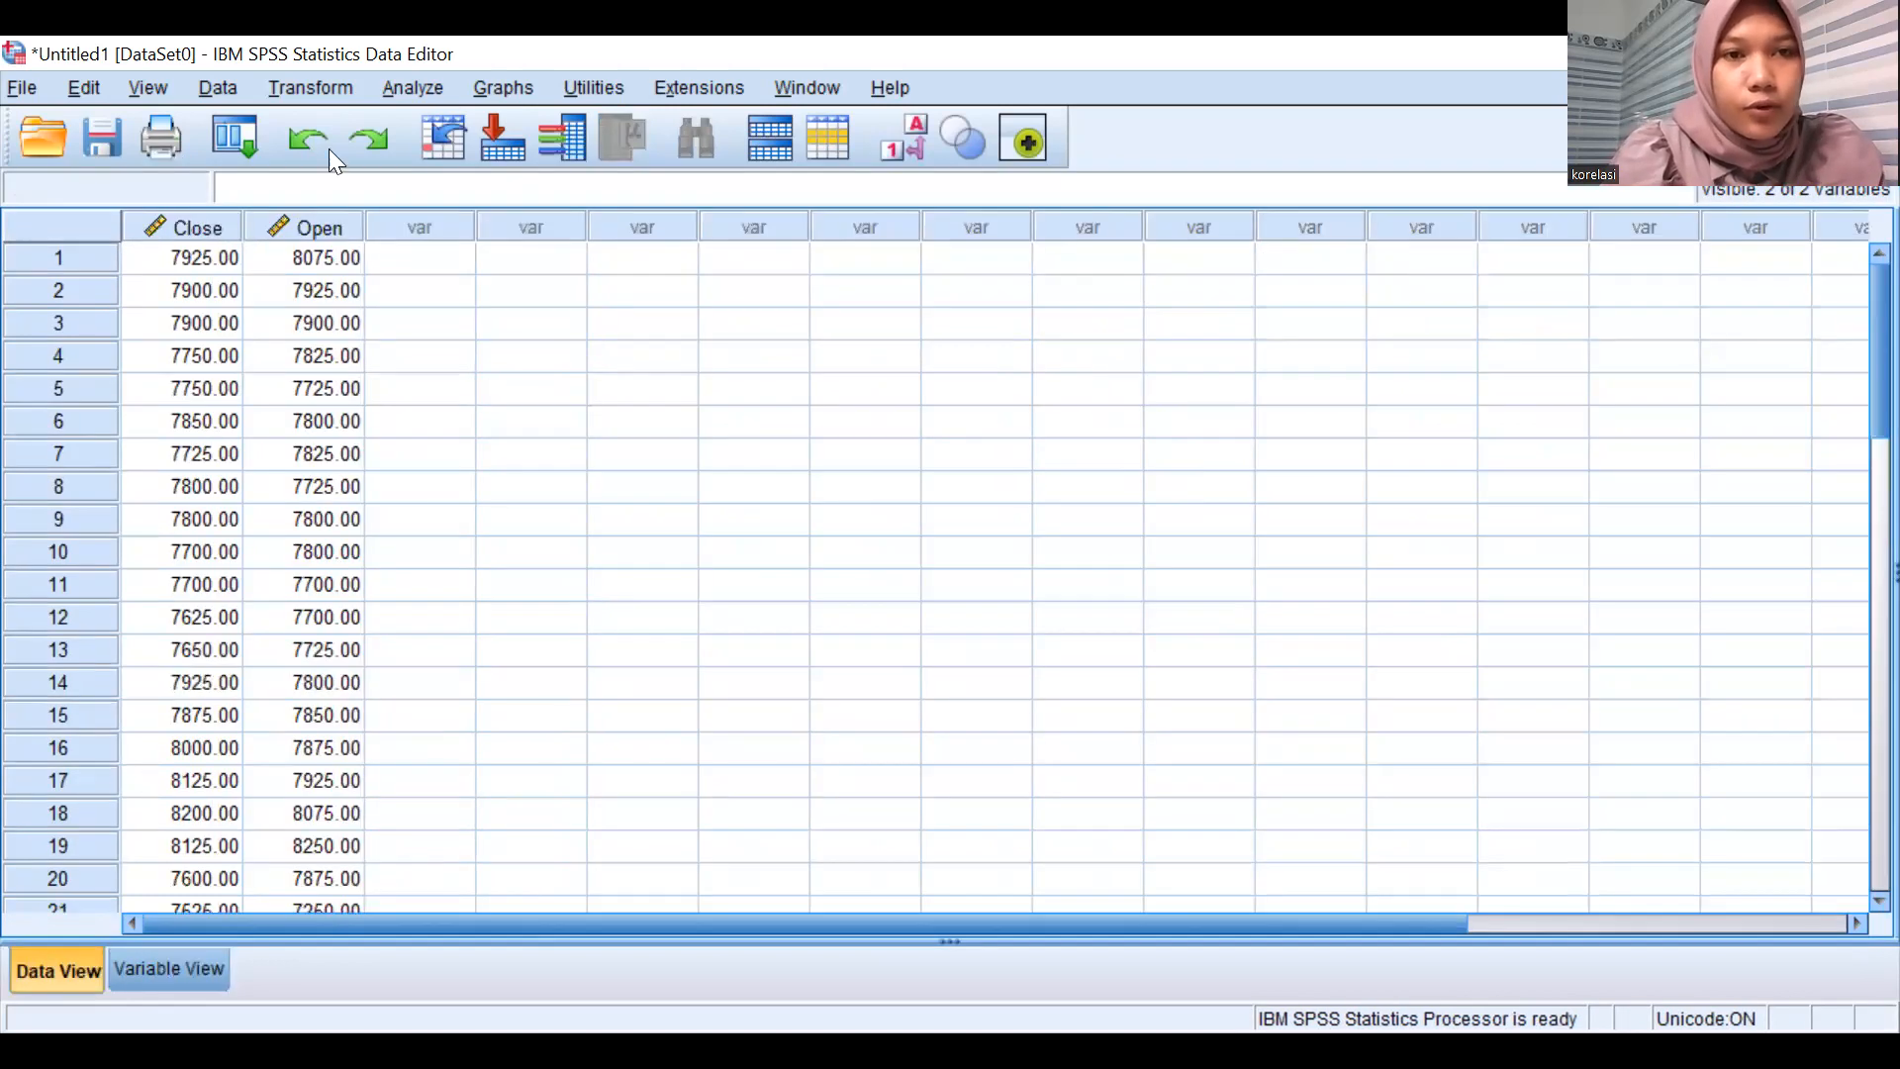
# Create a simple scatterplot with Open on the Y axis and Close on the X axis.
pyautogui.click(413, 87)
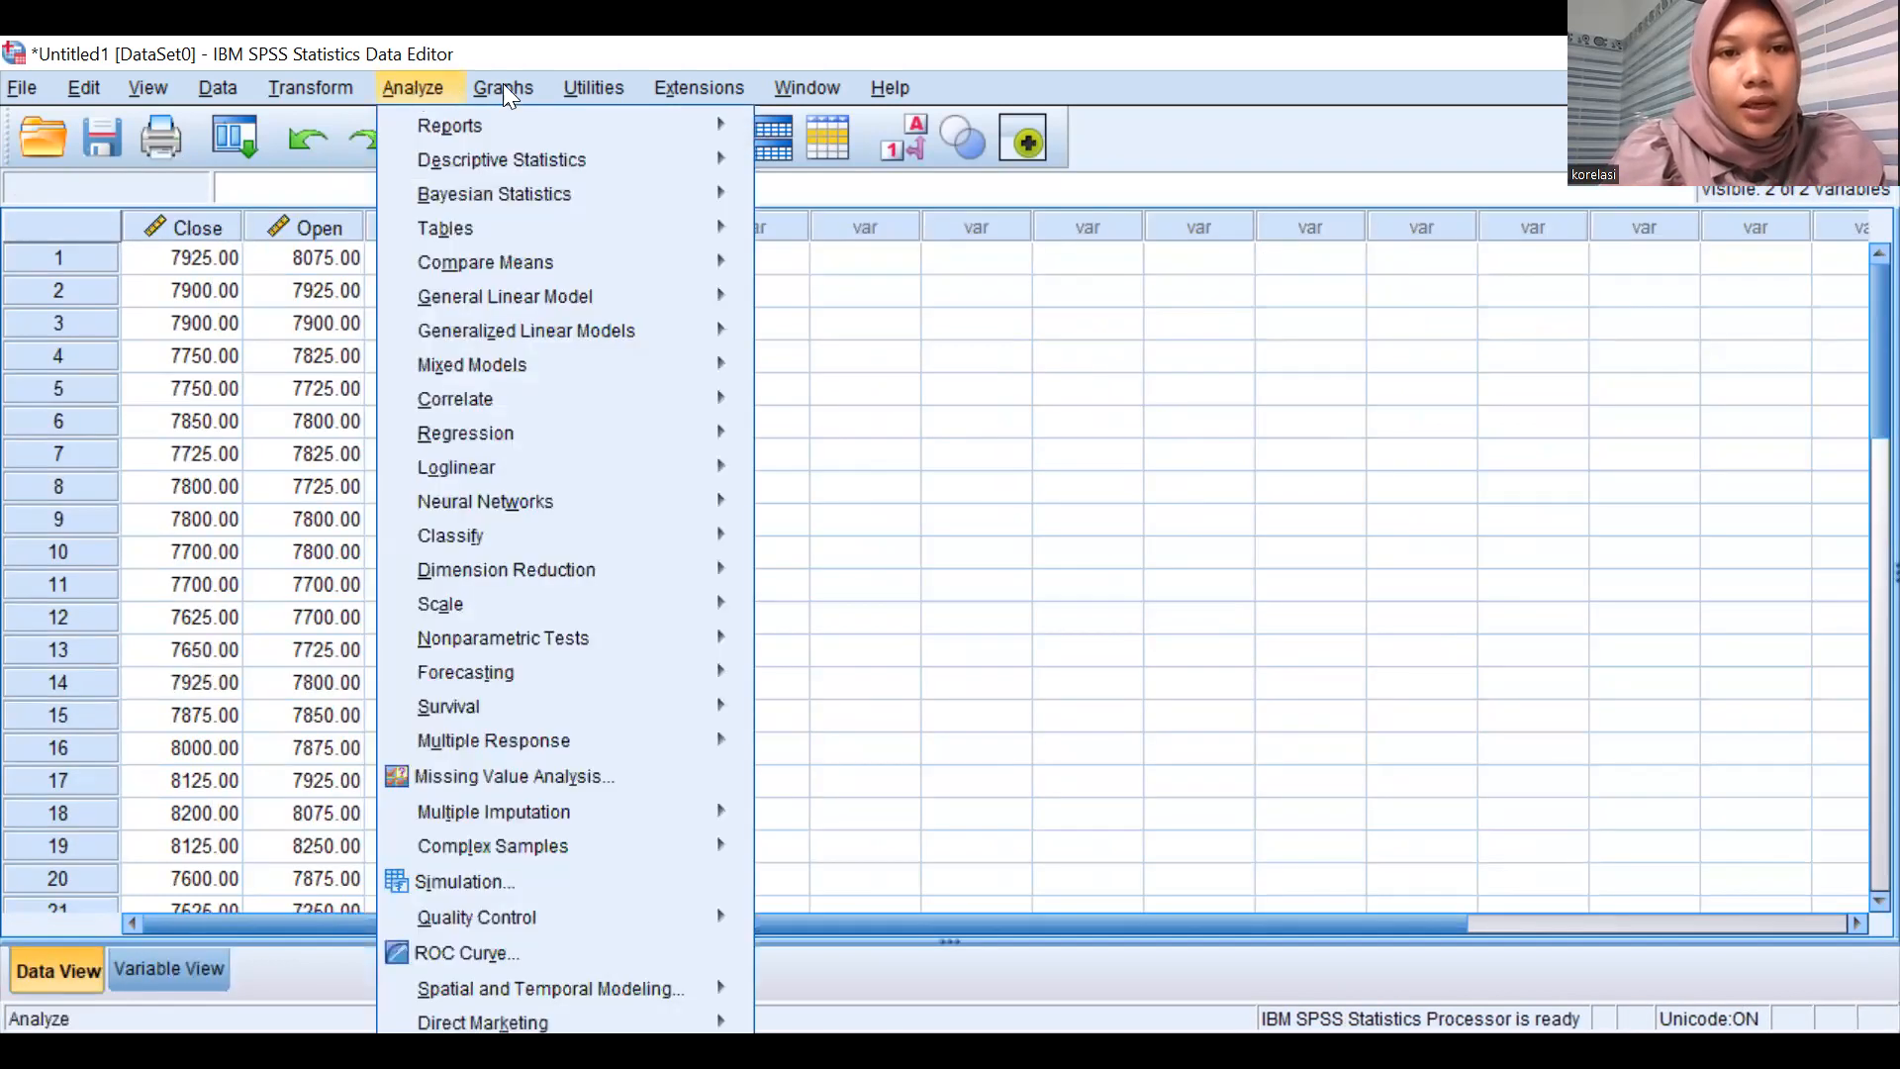
pyautogui.moveTo(503, 87)
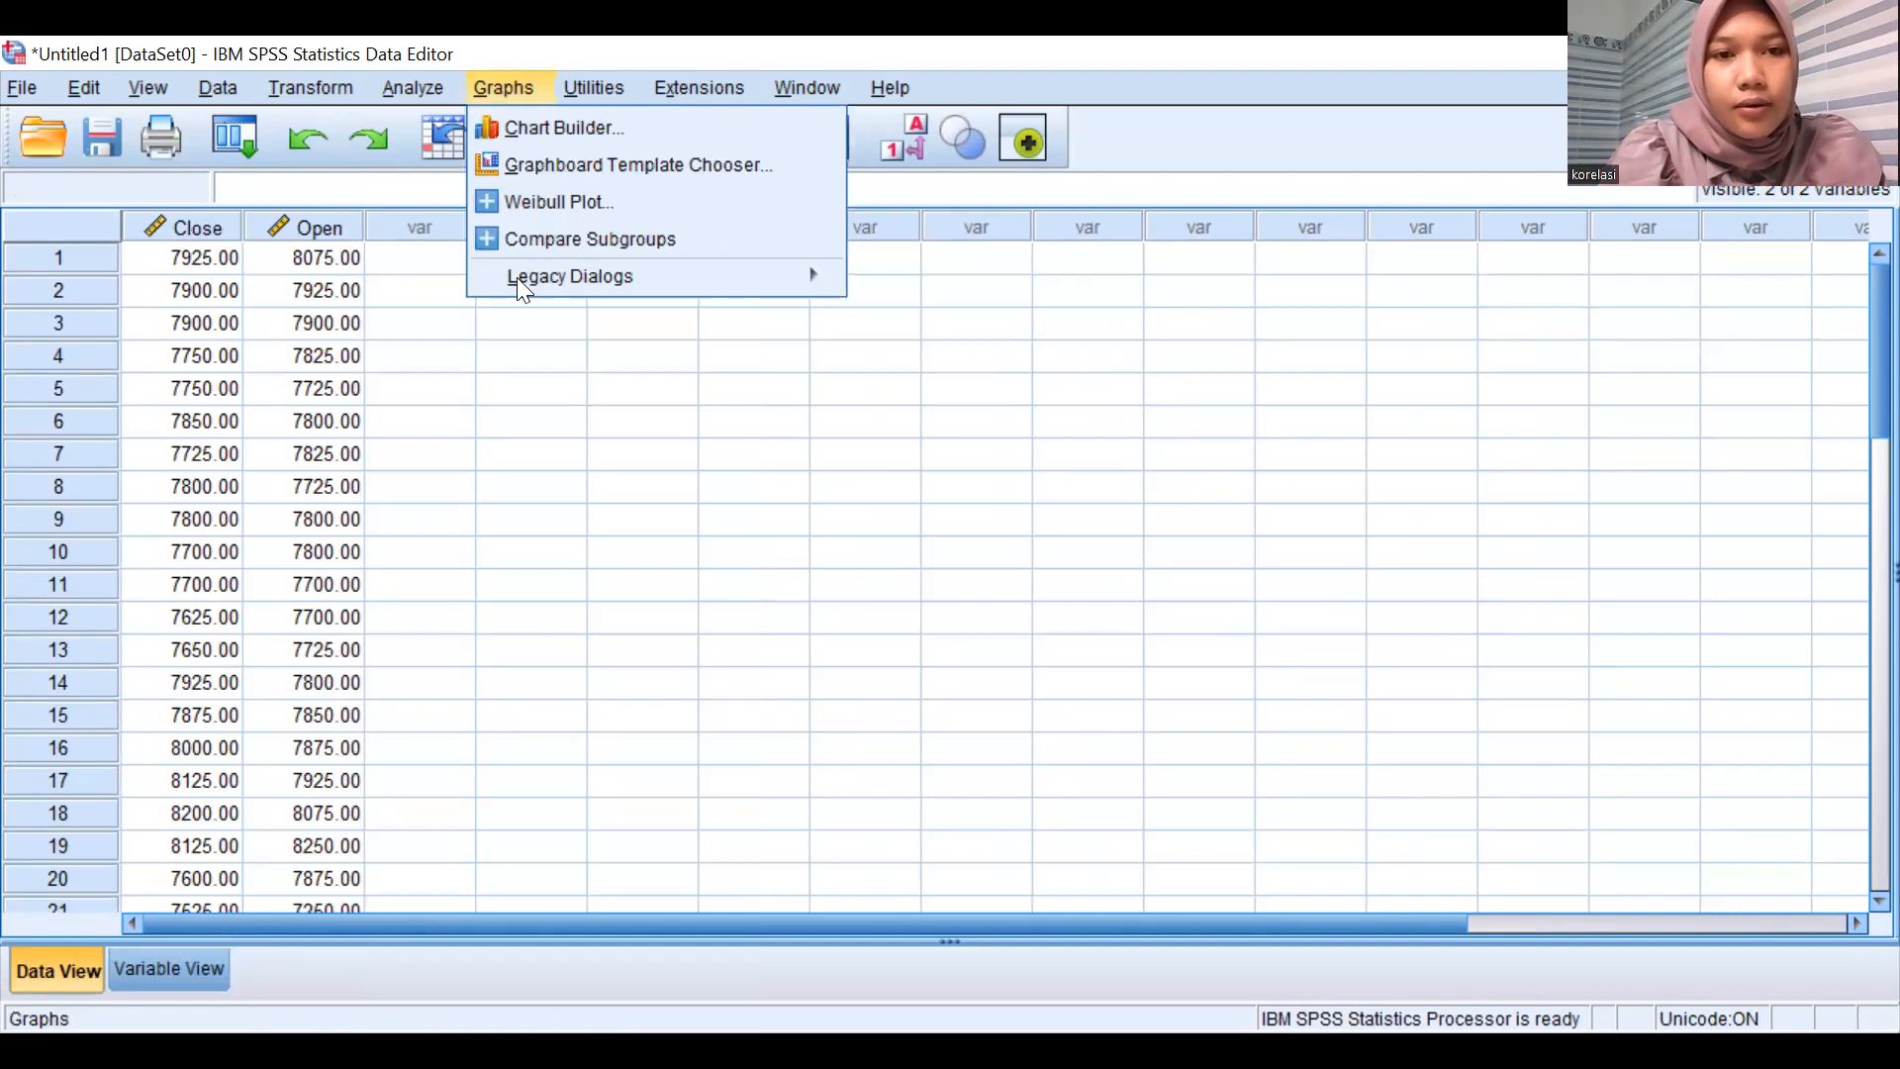
pyautogui.moveTo(517, 281)
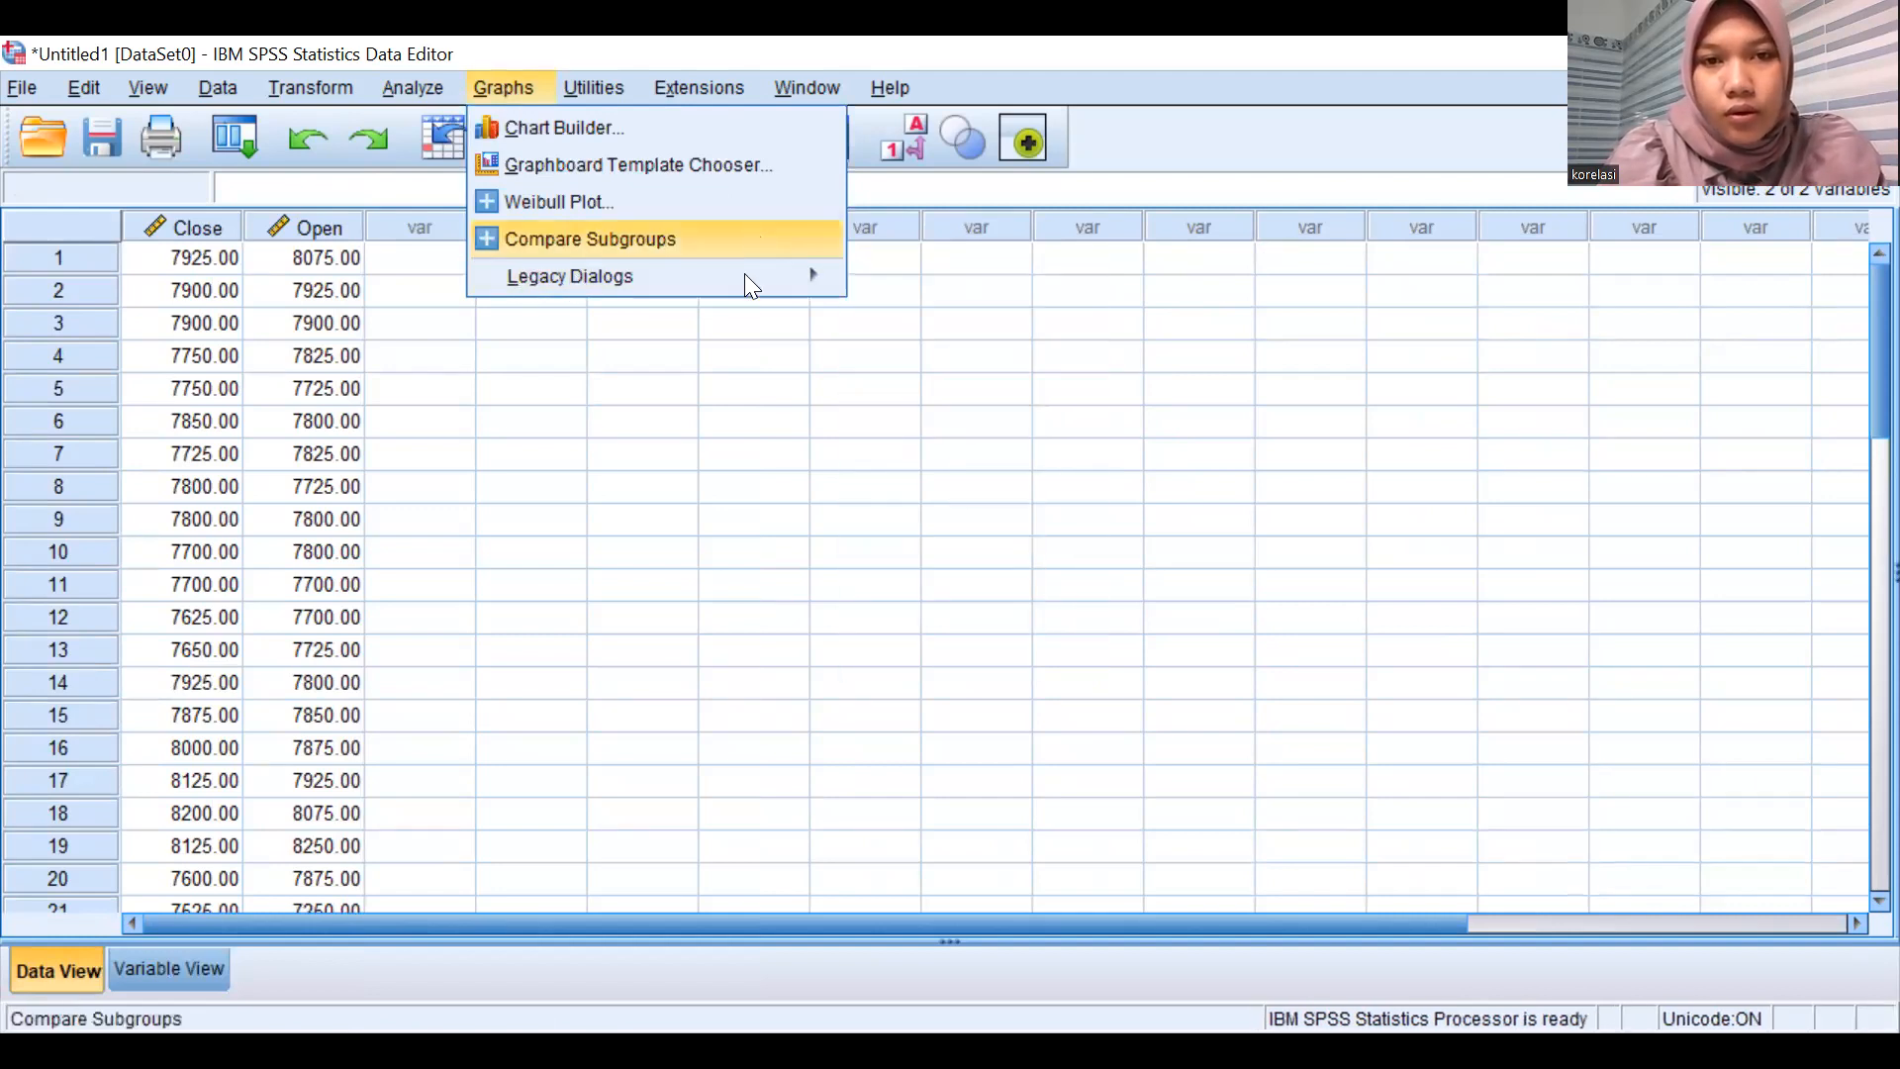
pyautogui.moveTo(840, 285)
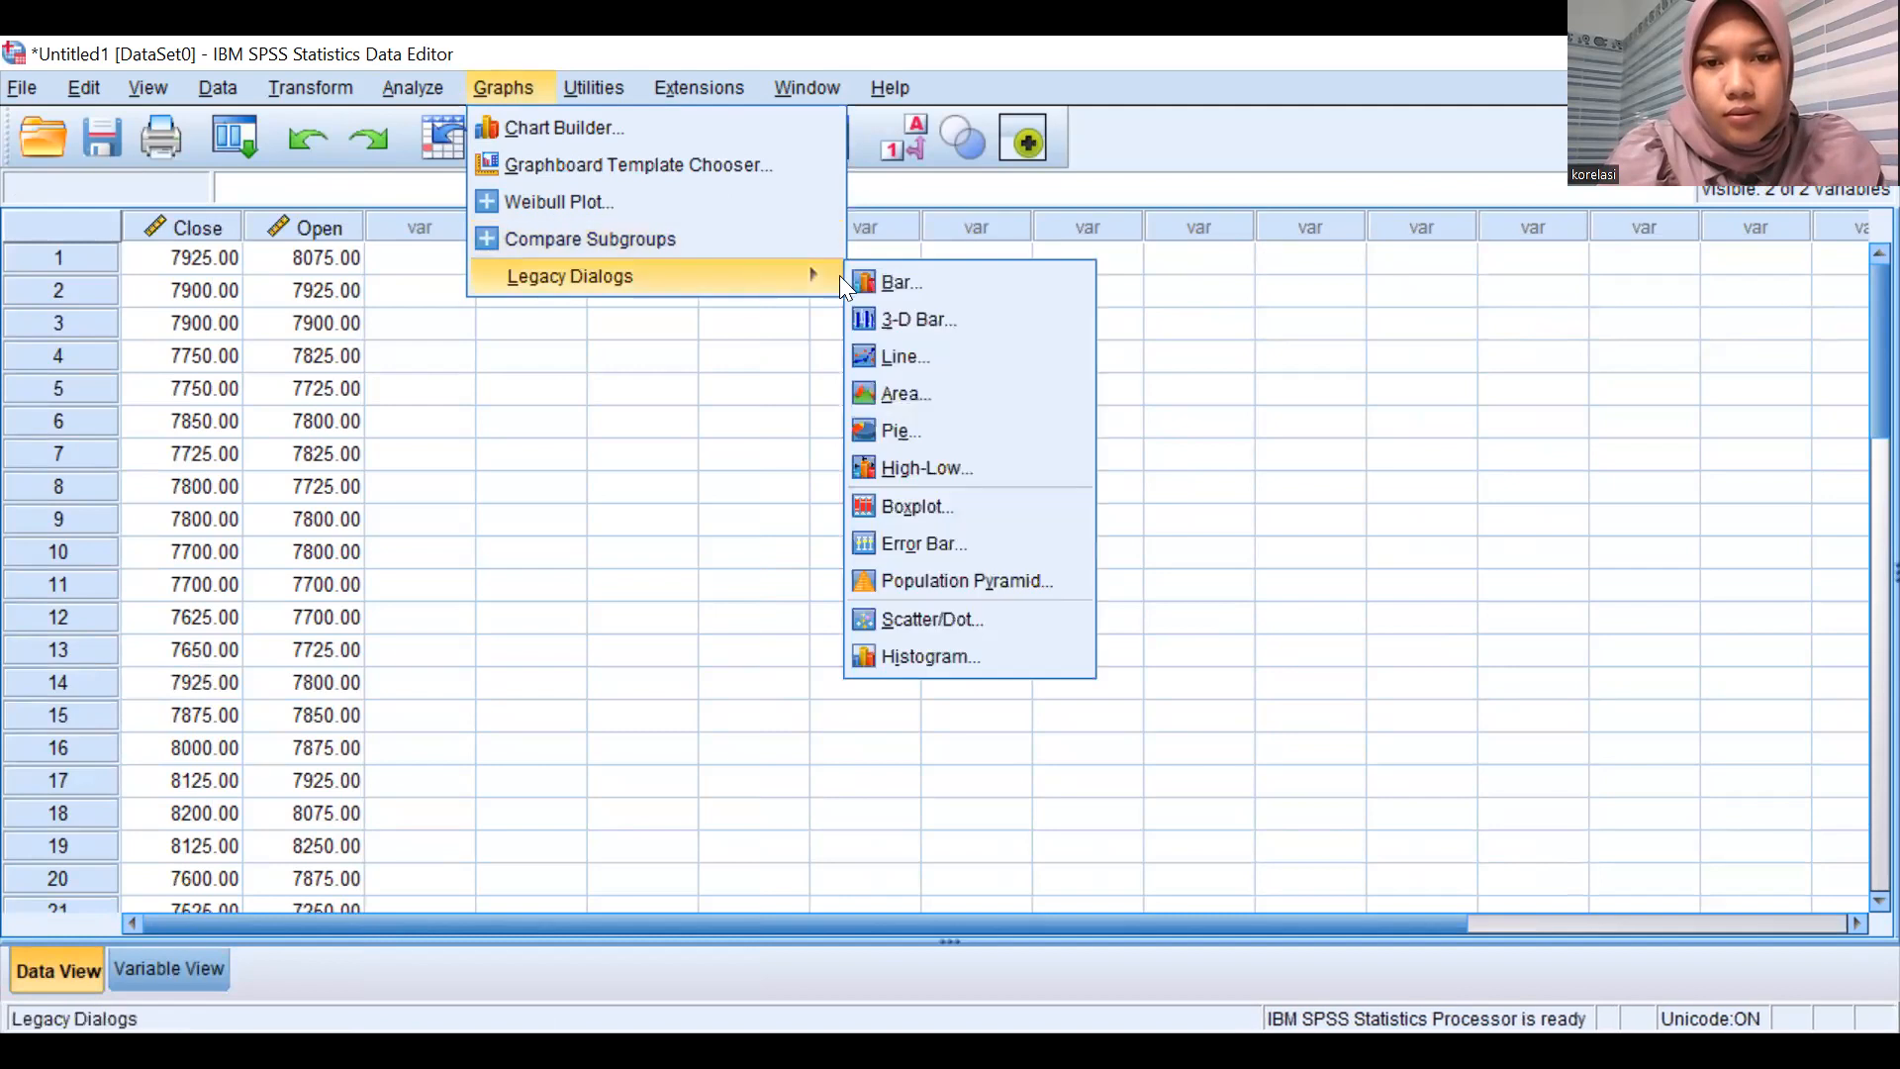
pyautogui.click(968, 612)
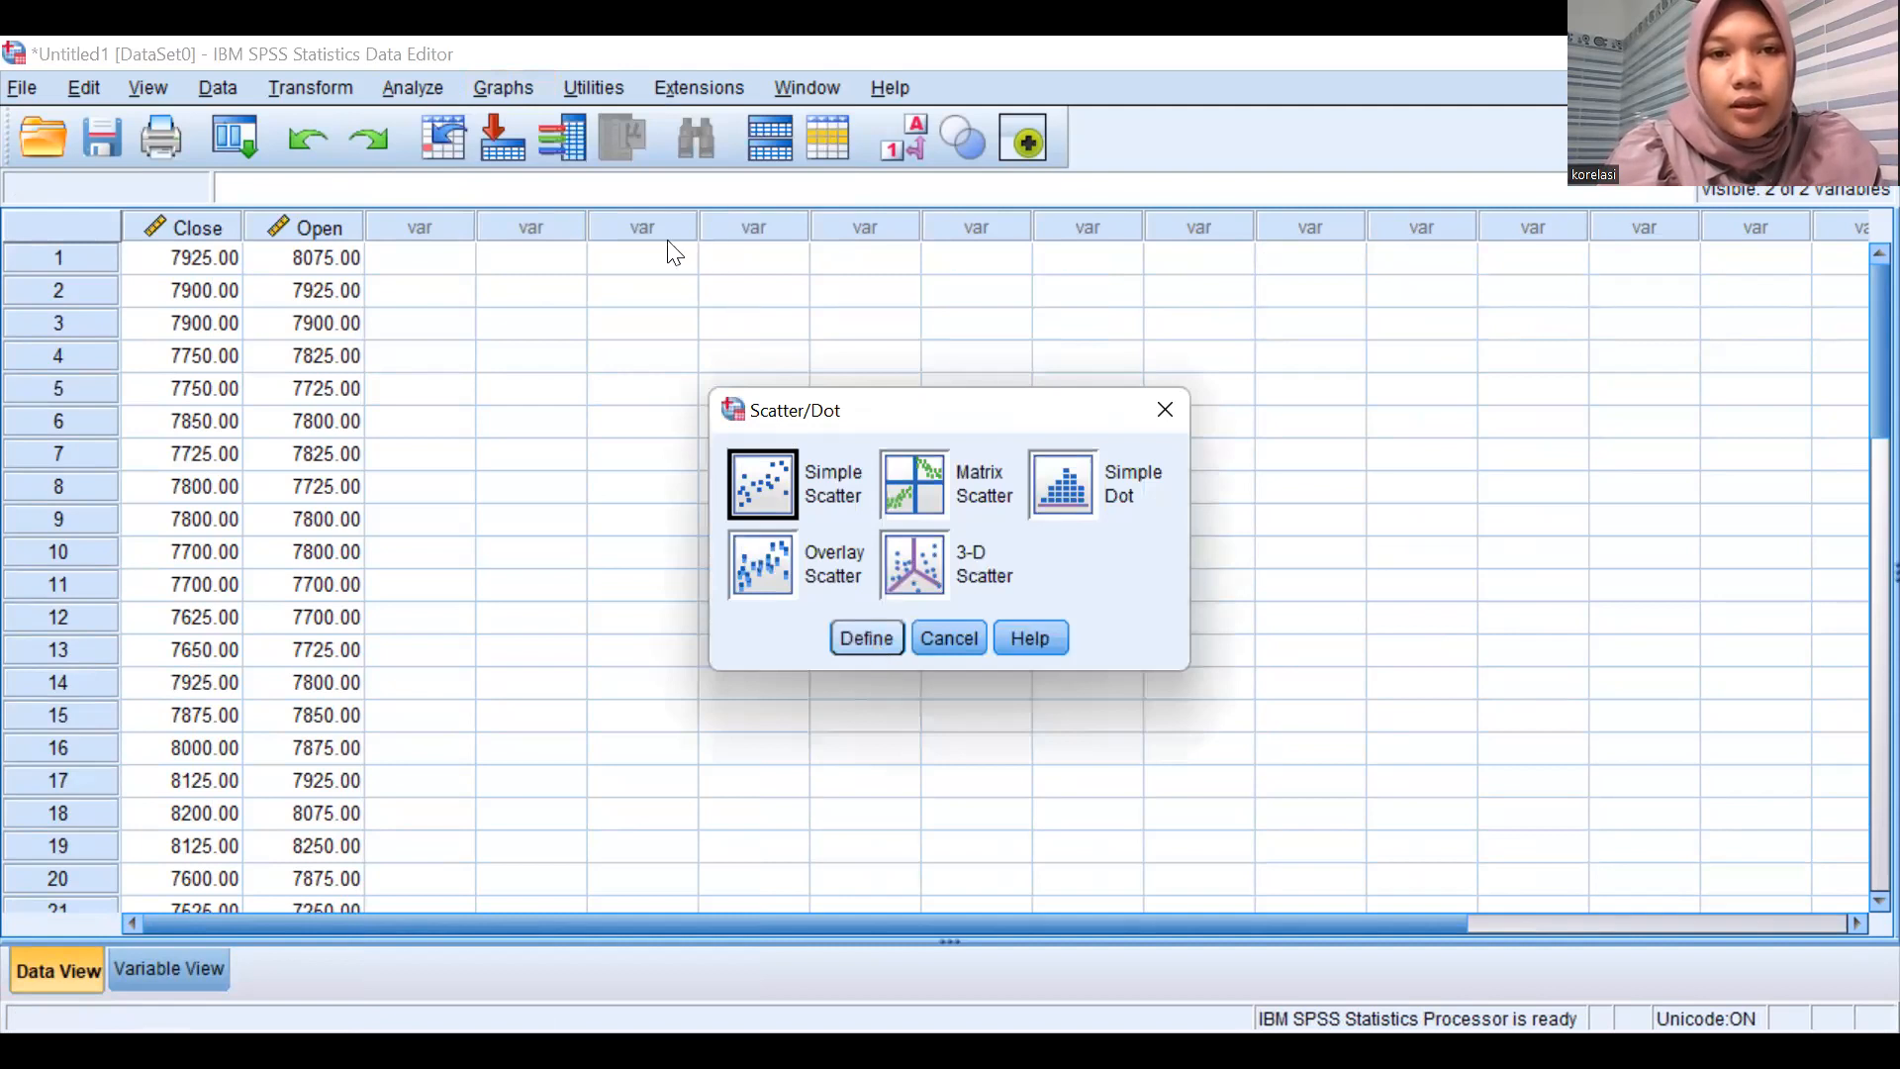
pyautogui.press('Return')
pyautogui.press('Down')
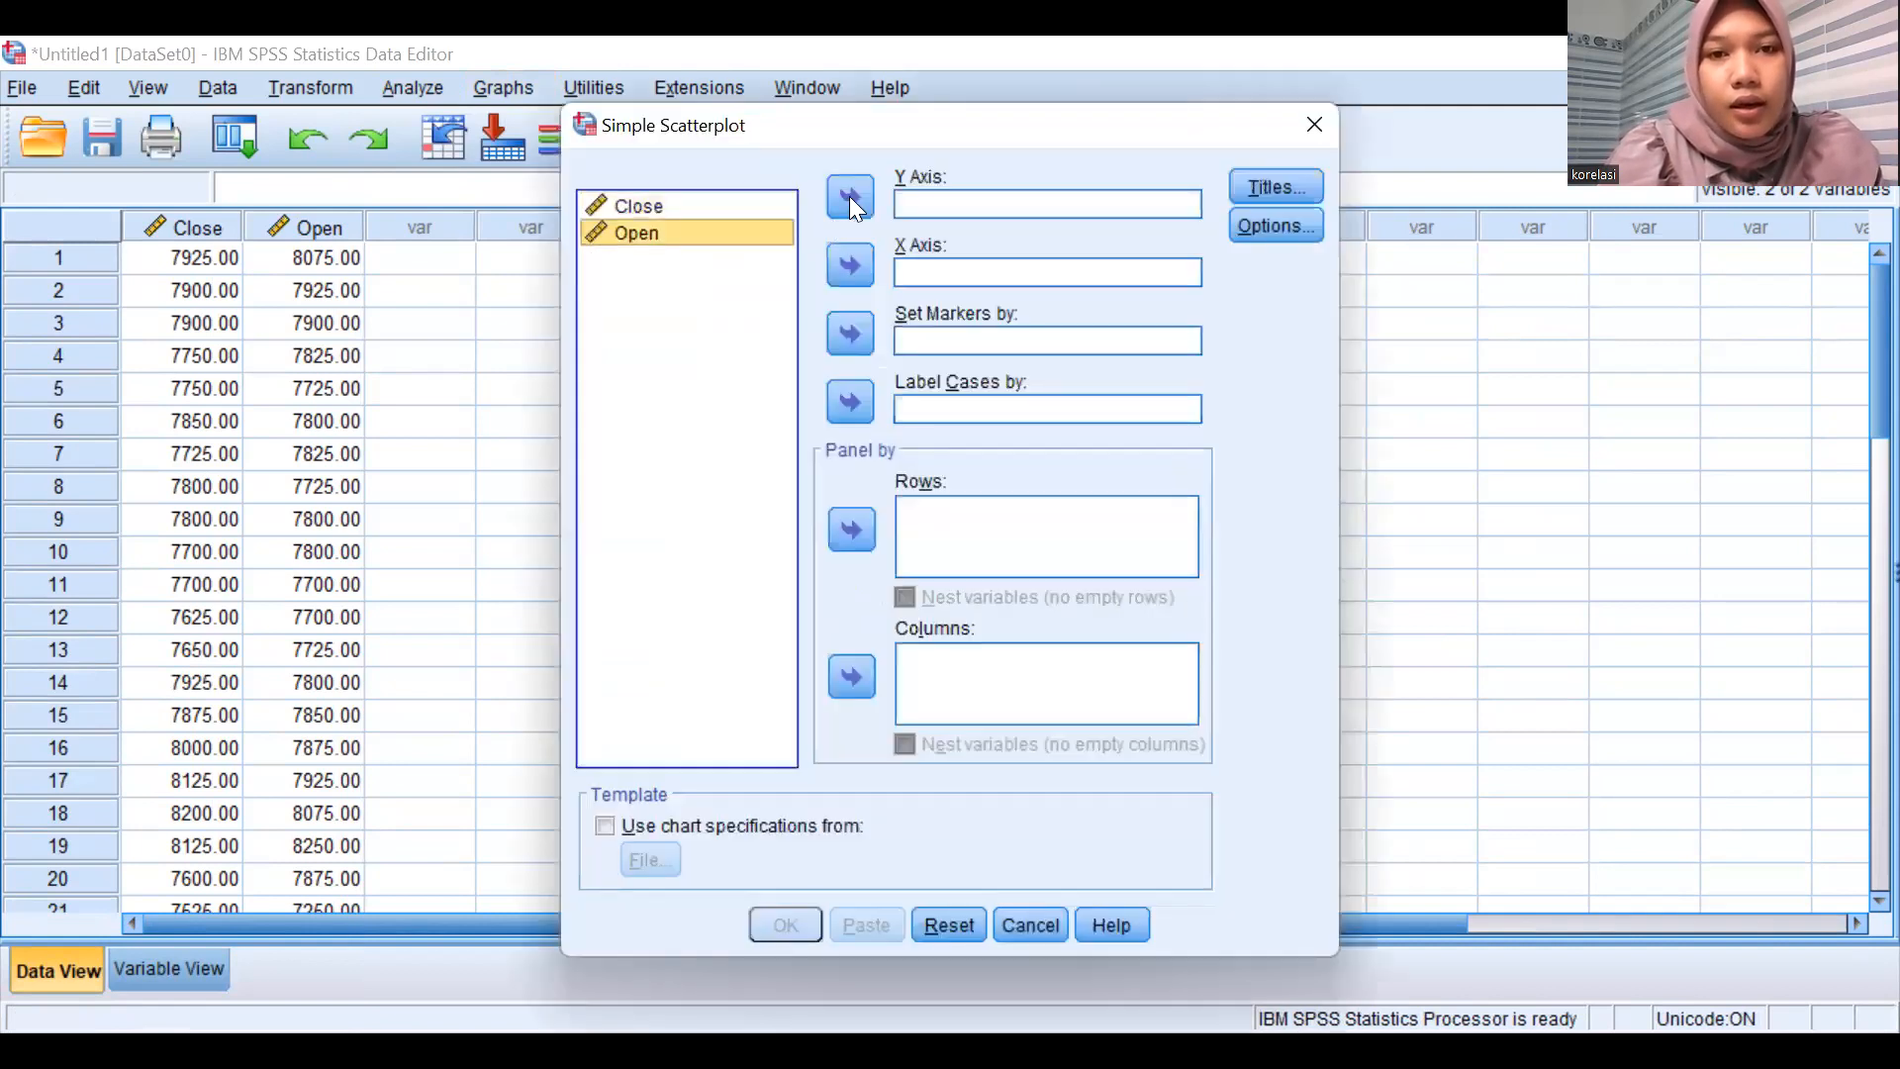
pyautogui.click(850, 196)
pyautogui.click(679, 224)
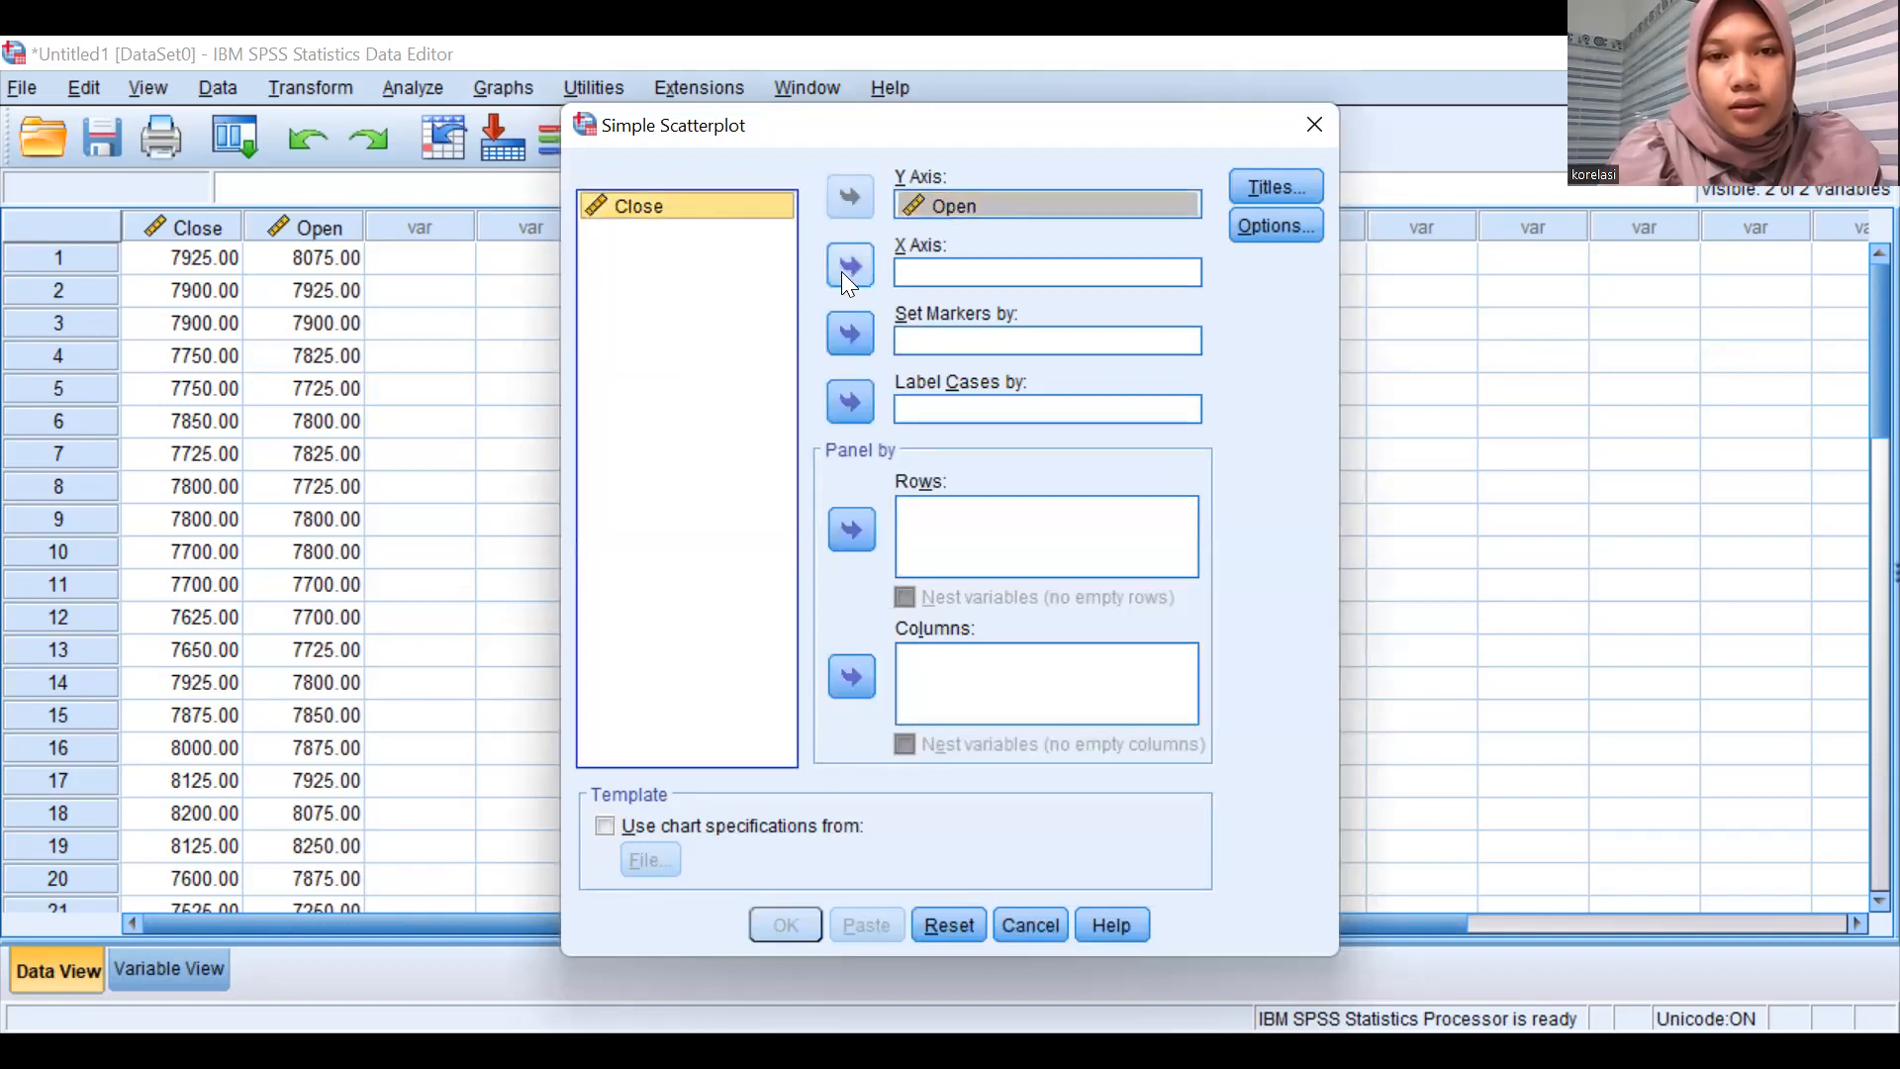
pyautogui.click(850, 266)
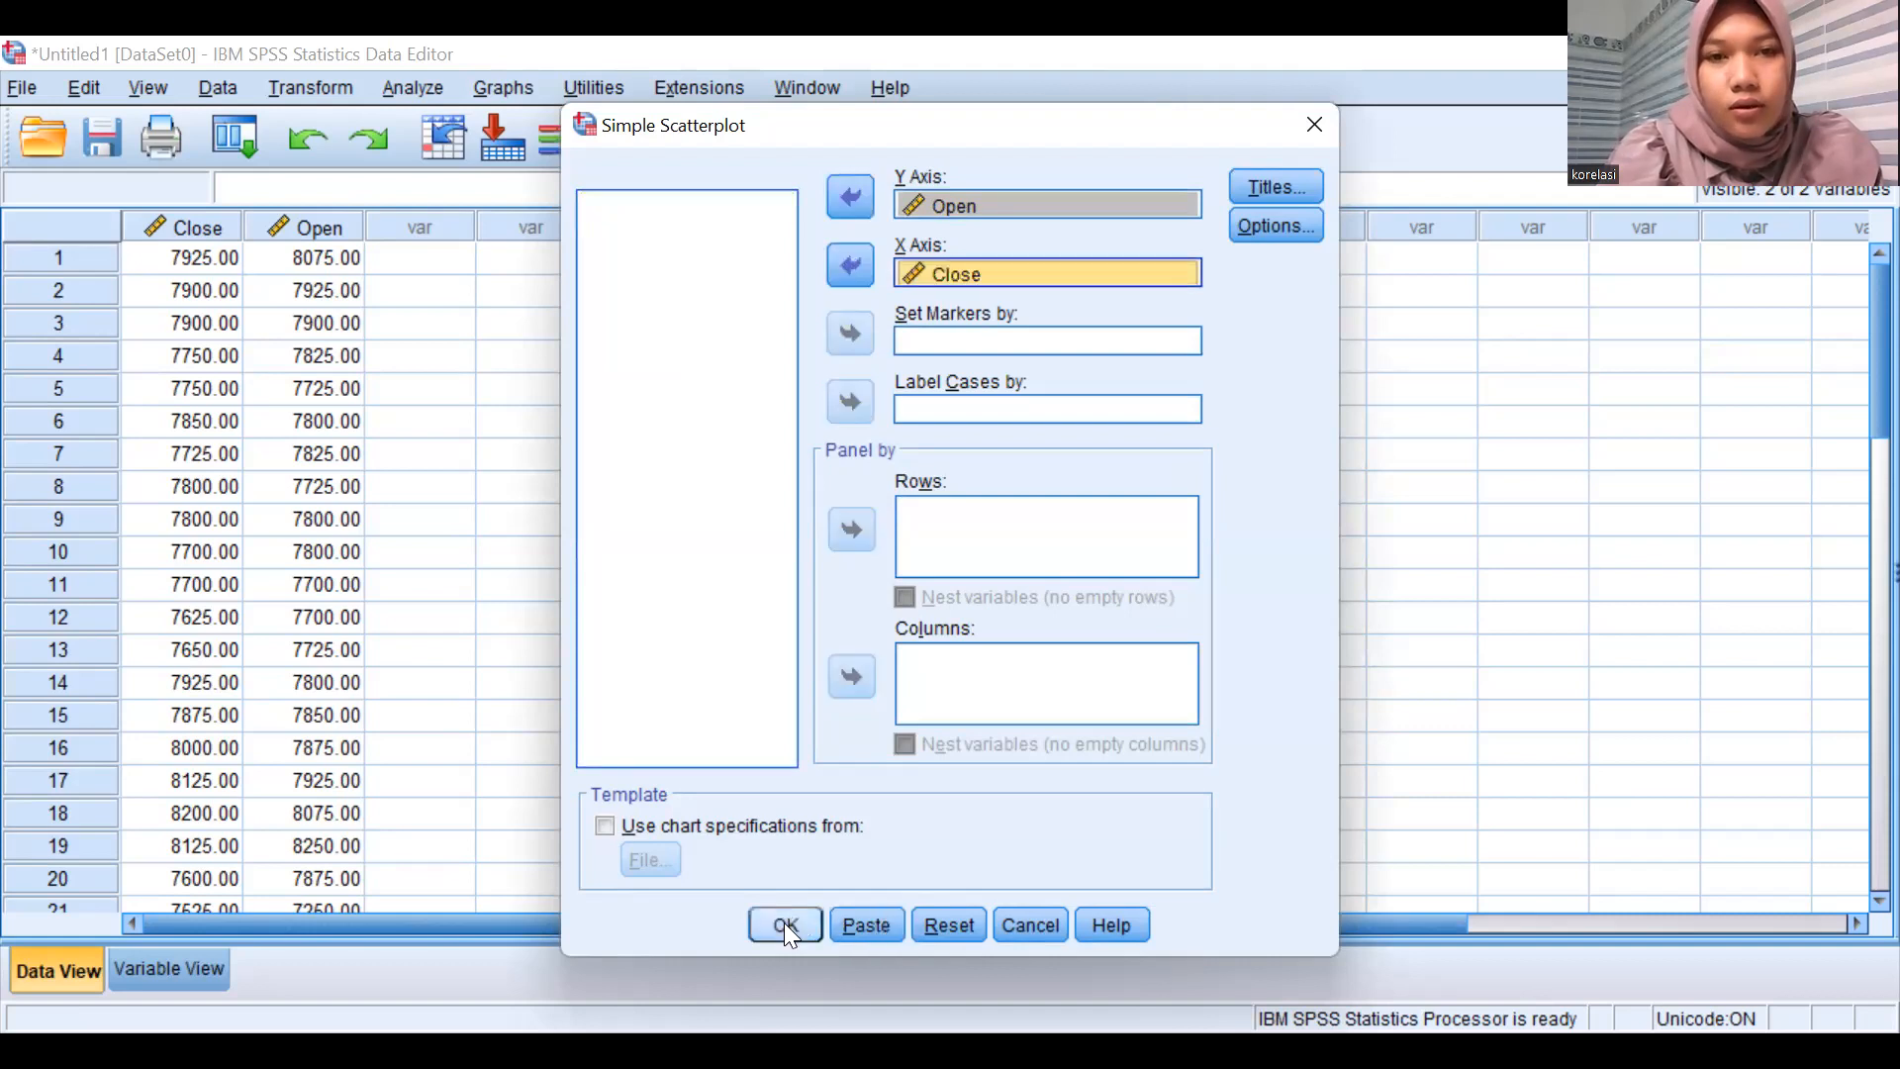
pyautogui.click(786, 926)
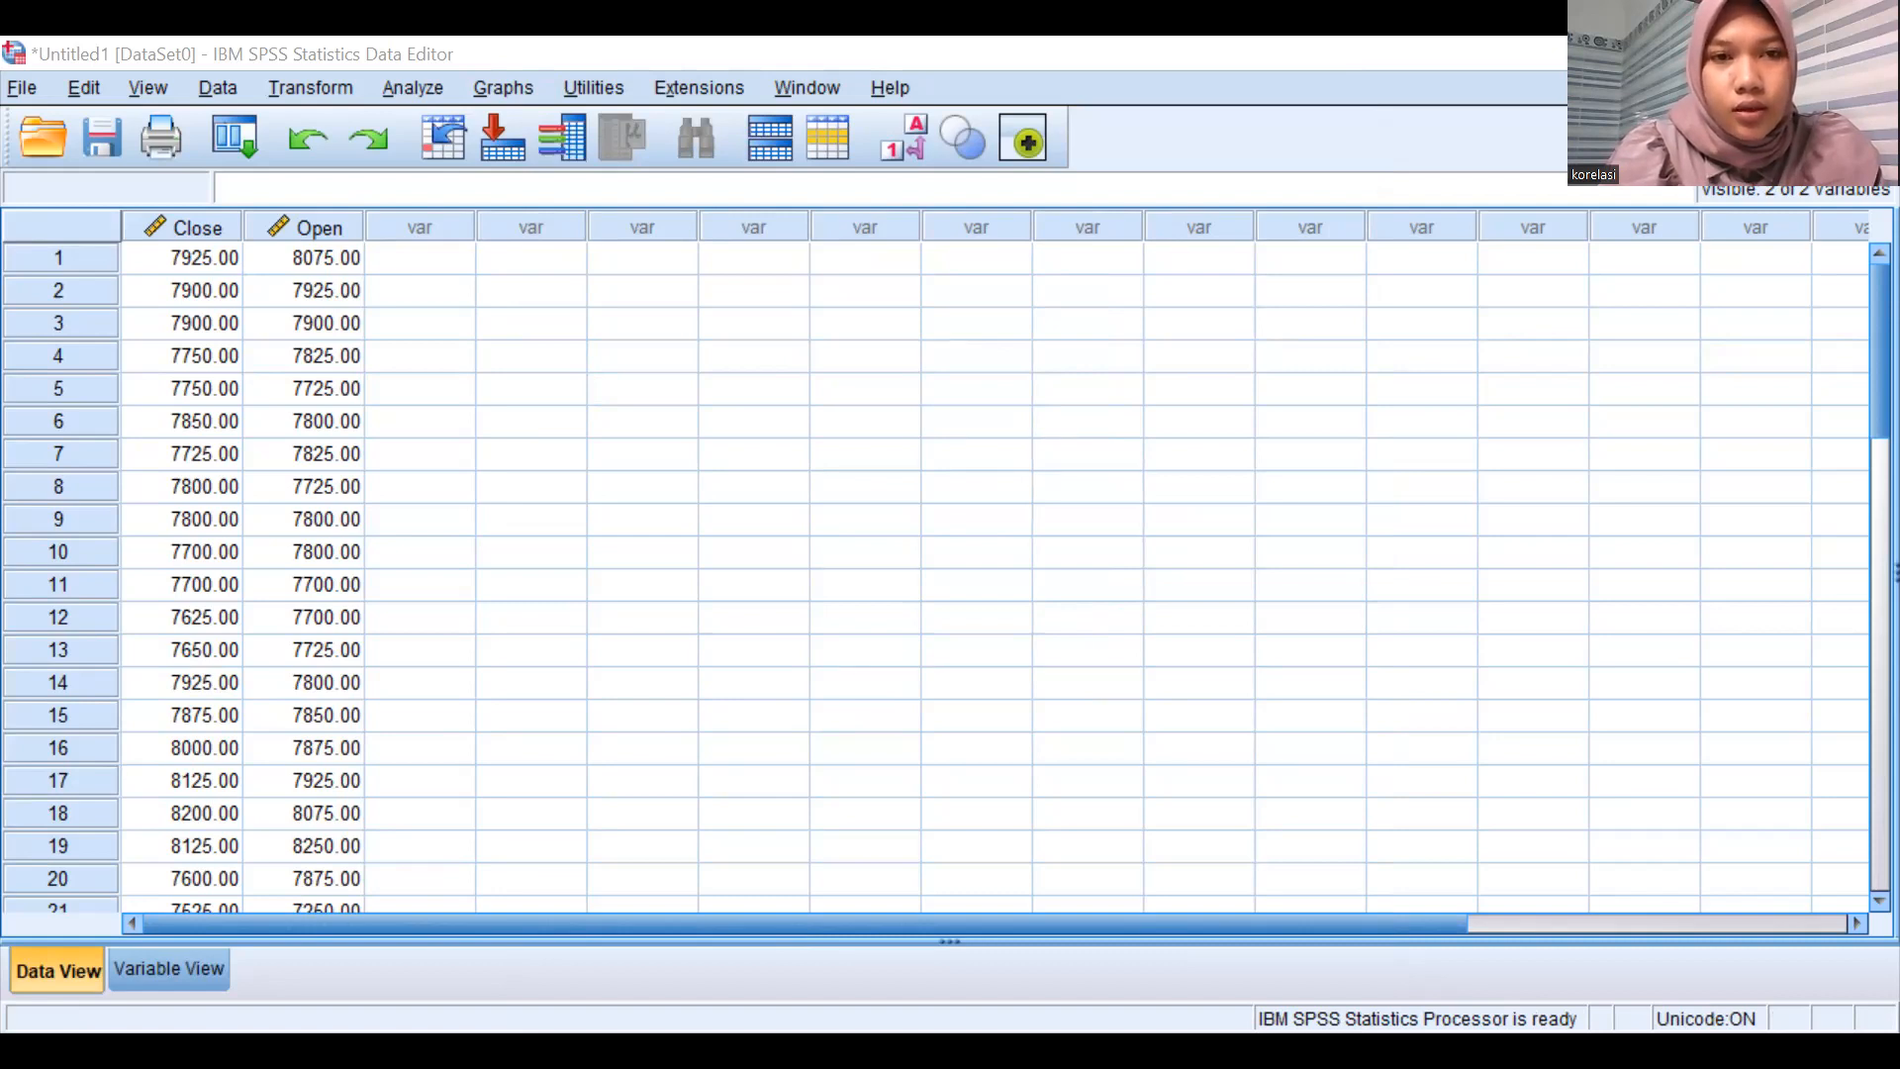
# Run a two-tailed bivariate Pearson correlation on Close and Open with significant correlations flagged.
pyautogui.hotkey('alt', 'a')
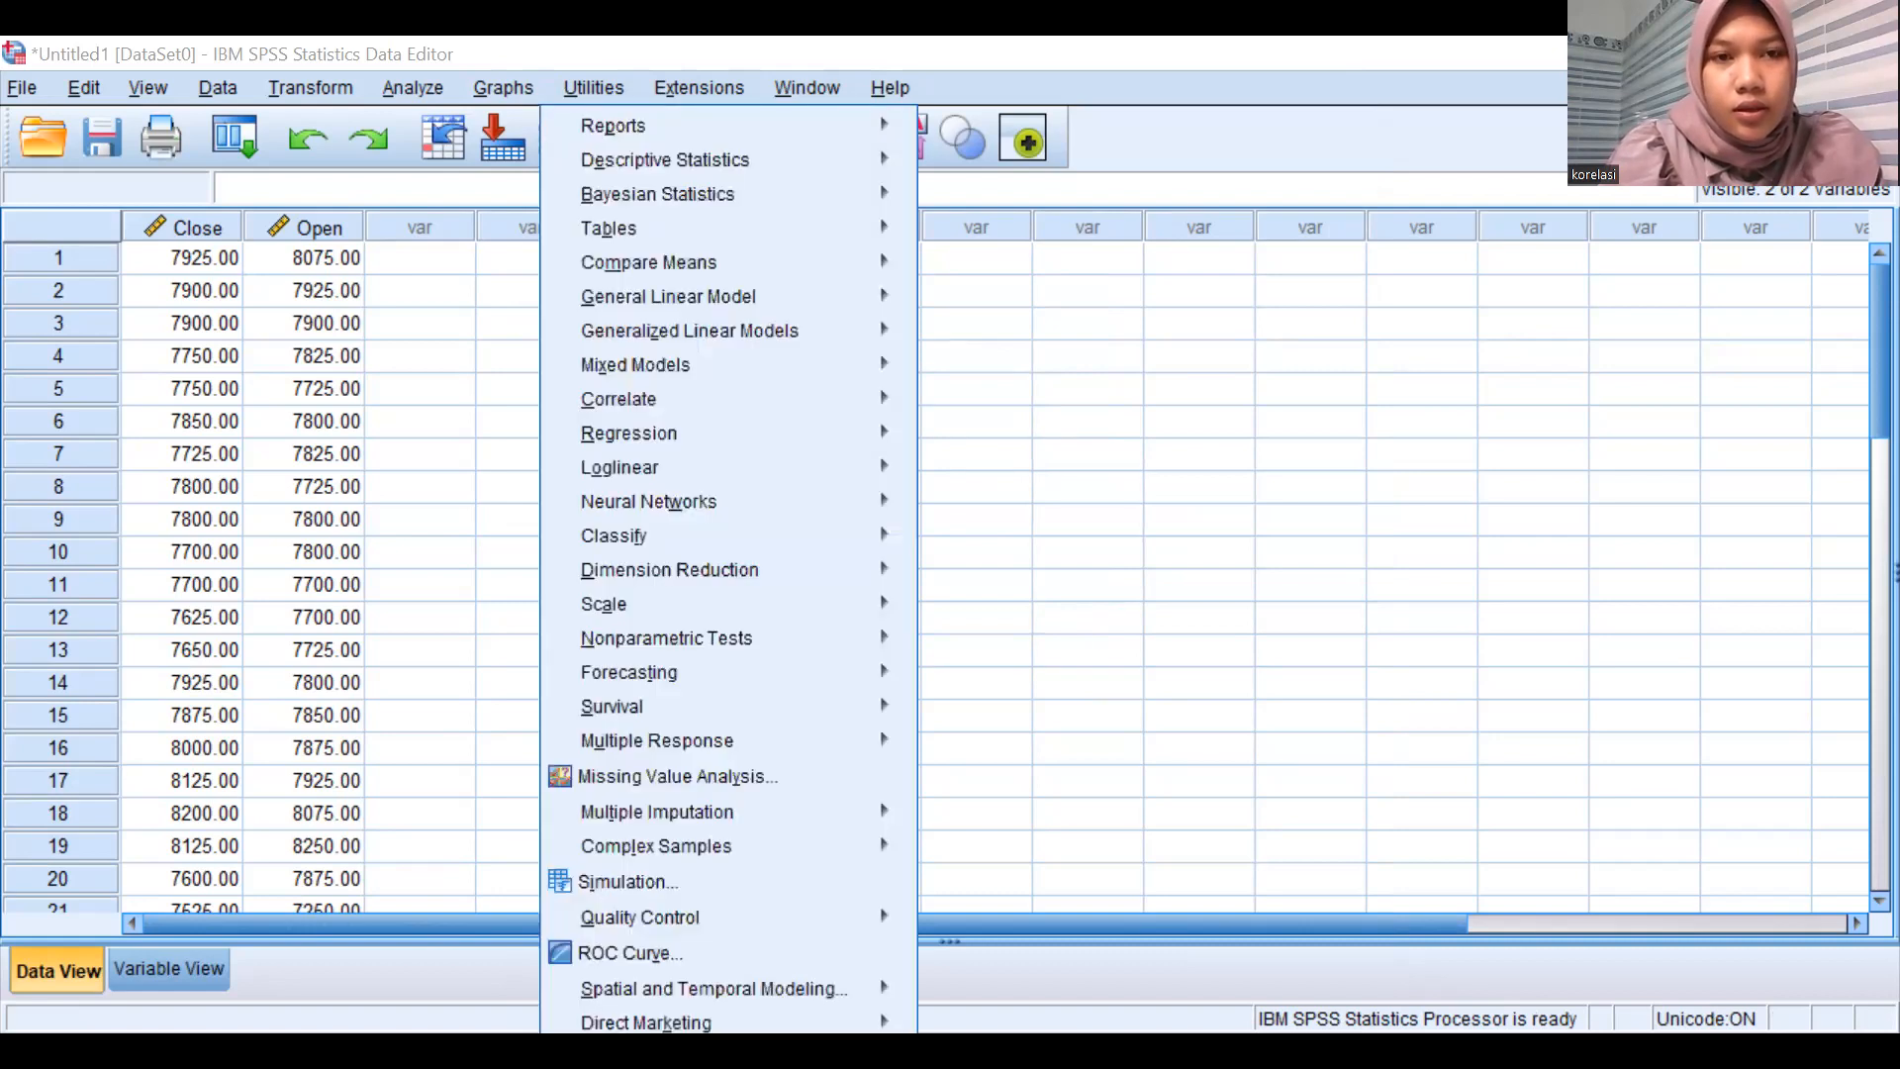
pyautogui.press('e')
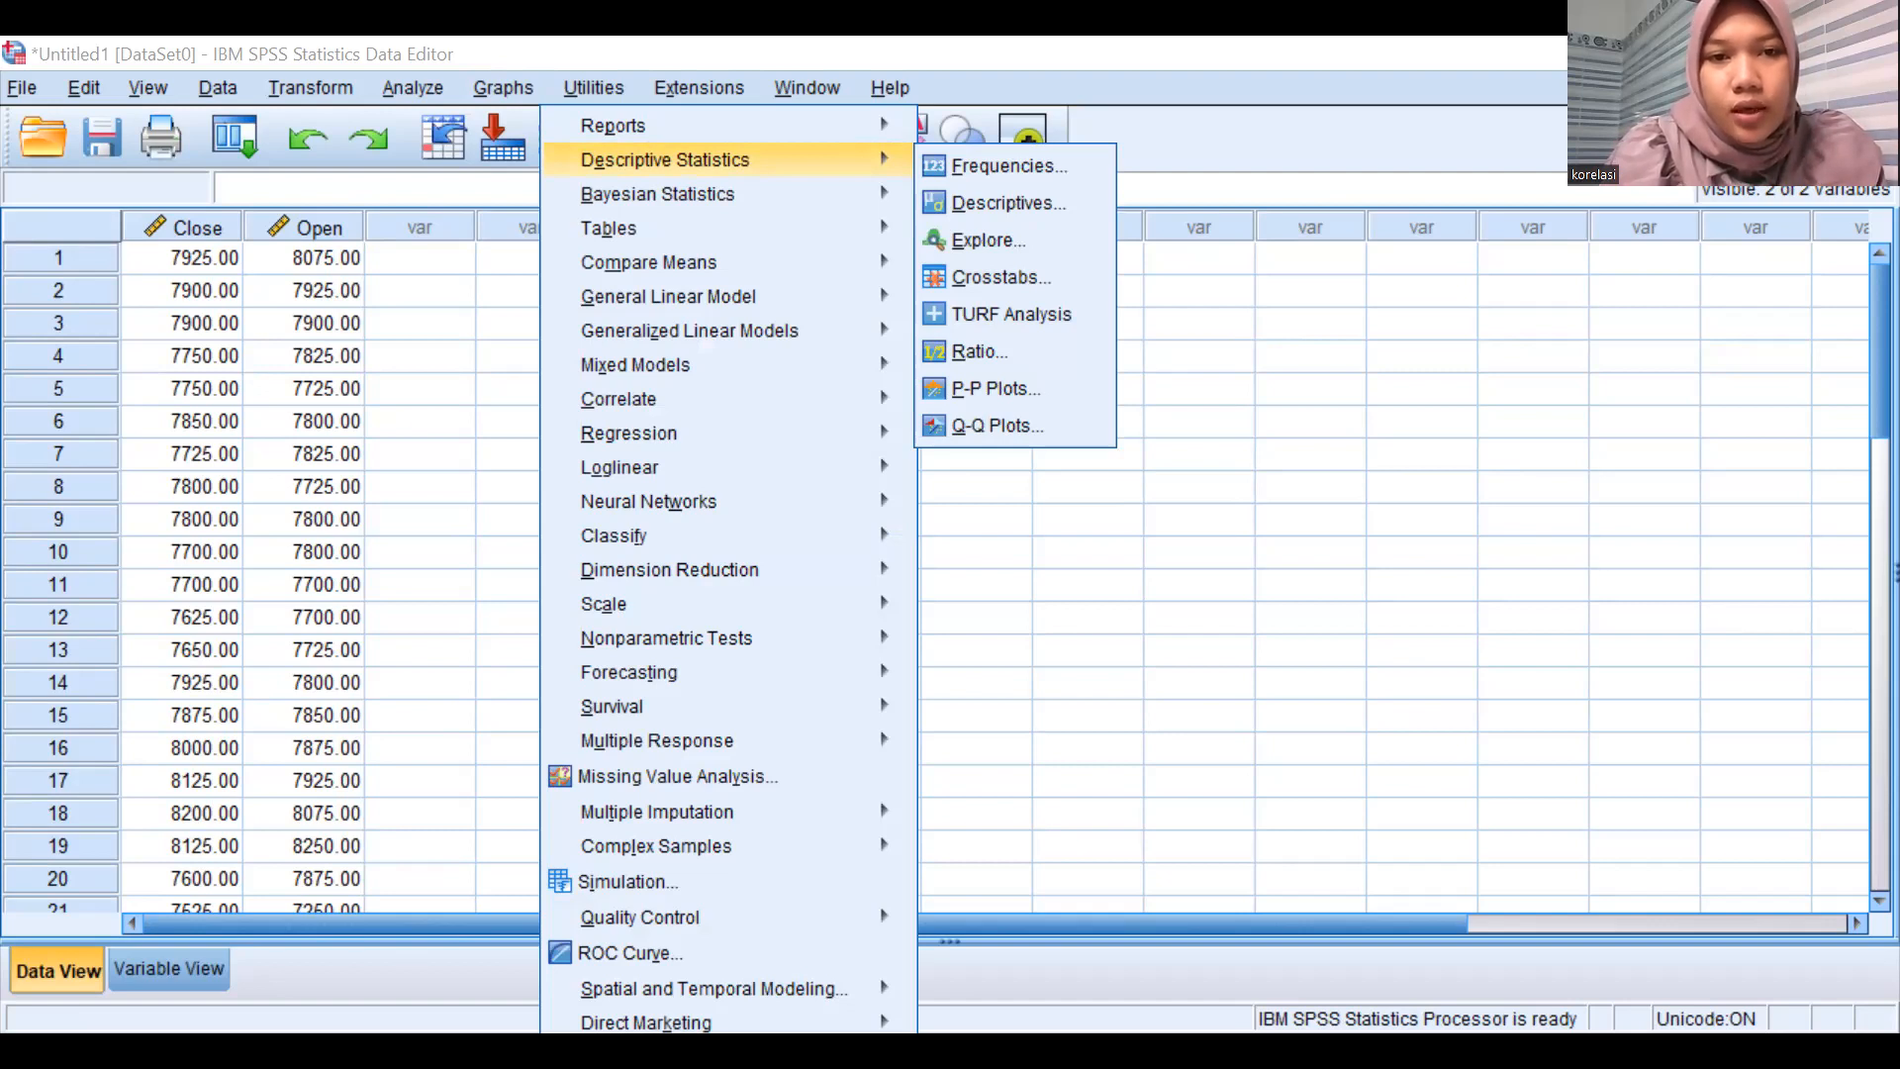
pyautogui.click(998, 406)
pyautogui.click(889, 436)
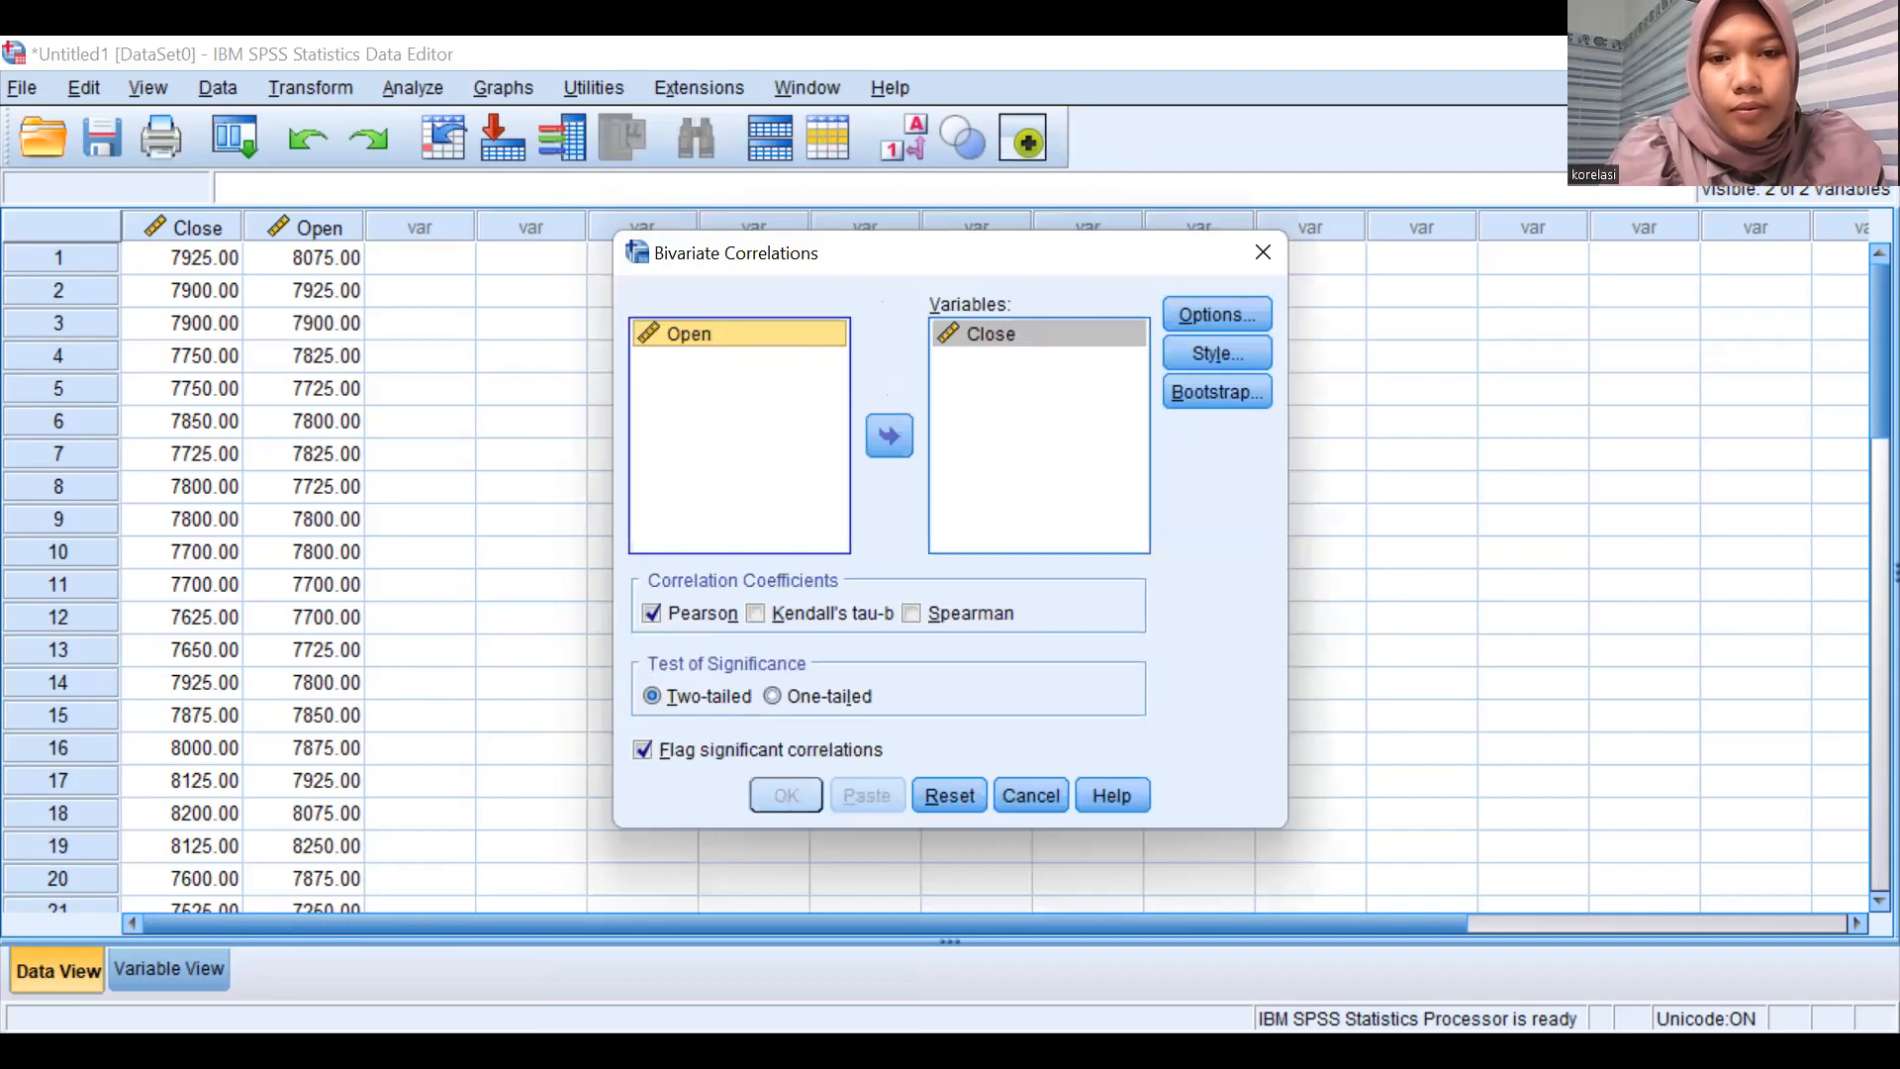
pyautogui.click(889, 436)
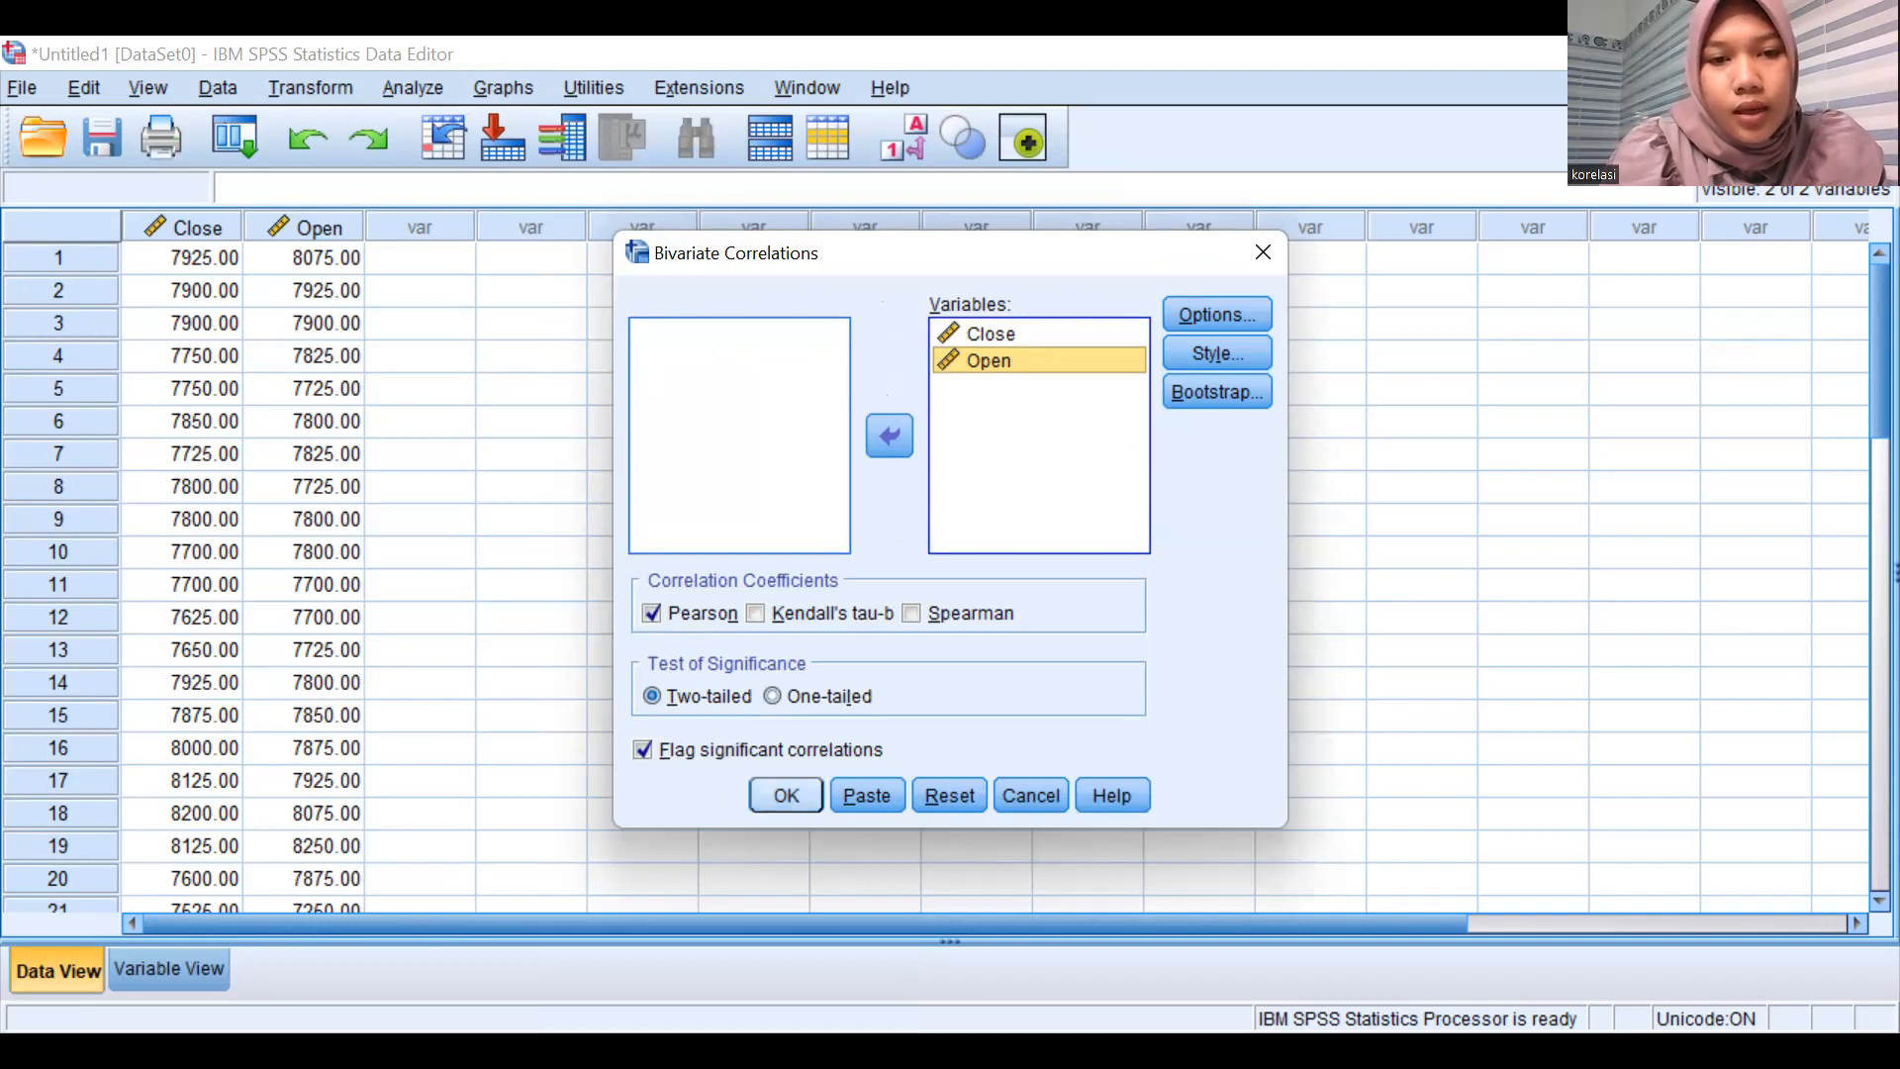
pyautogui.click(786, 795)
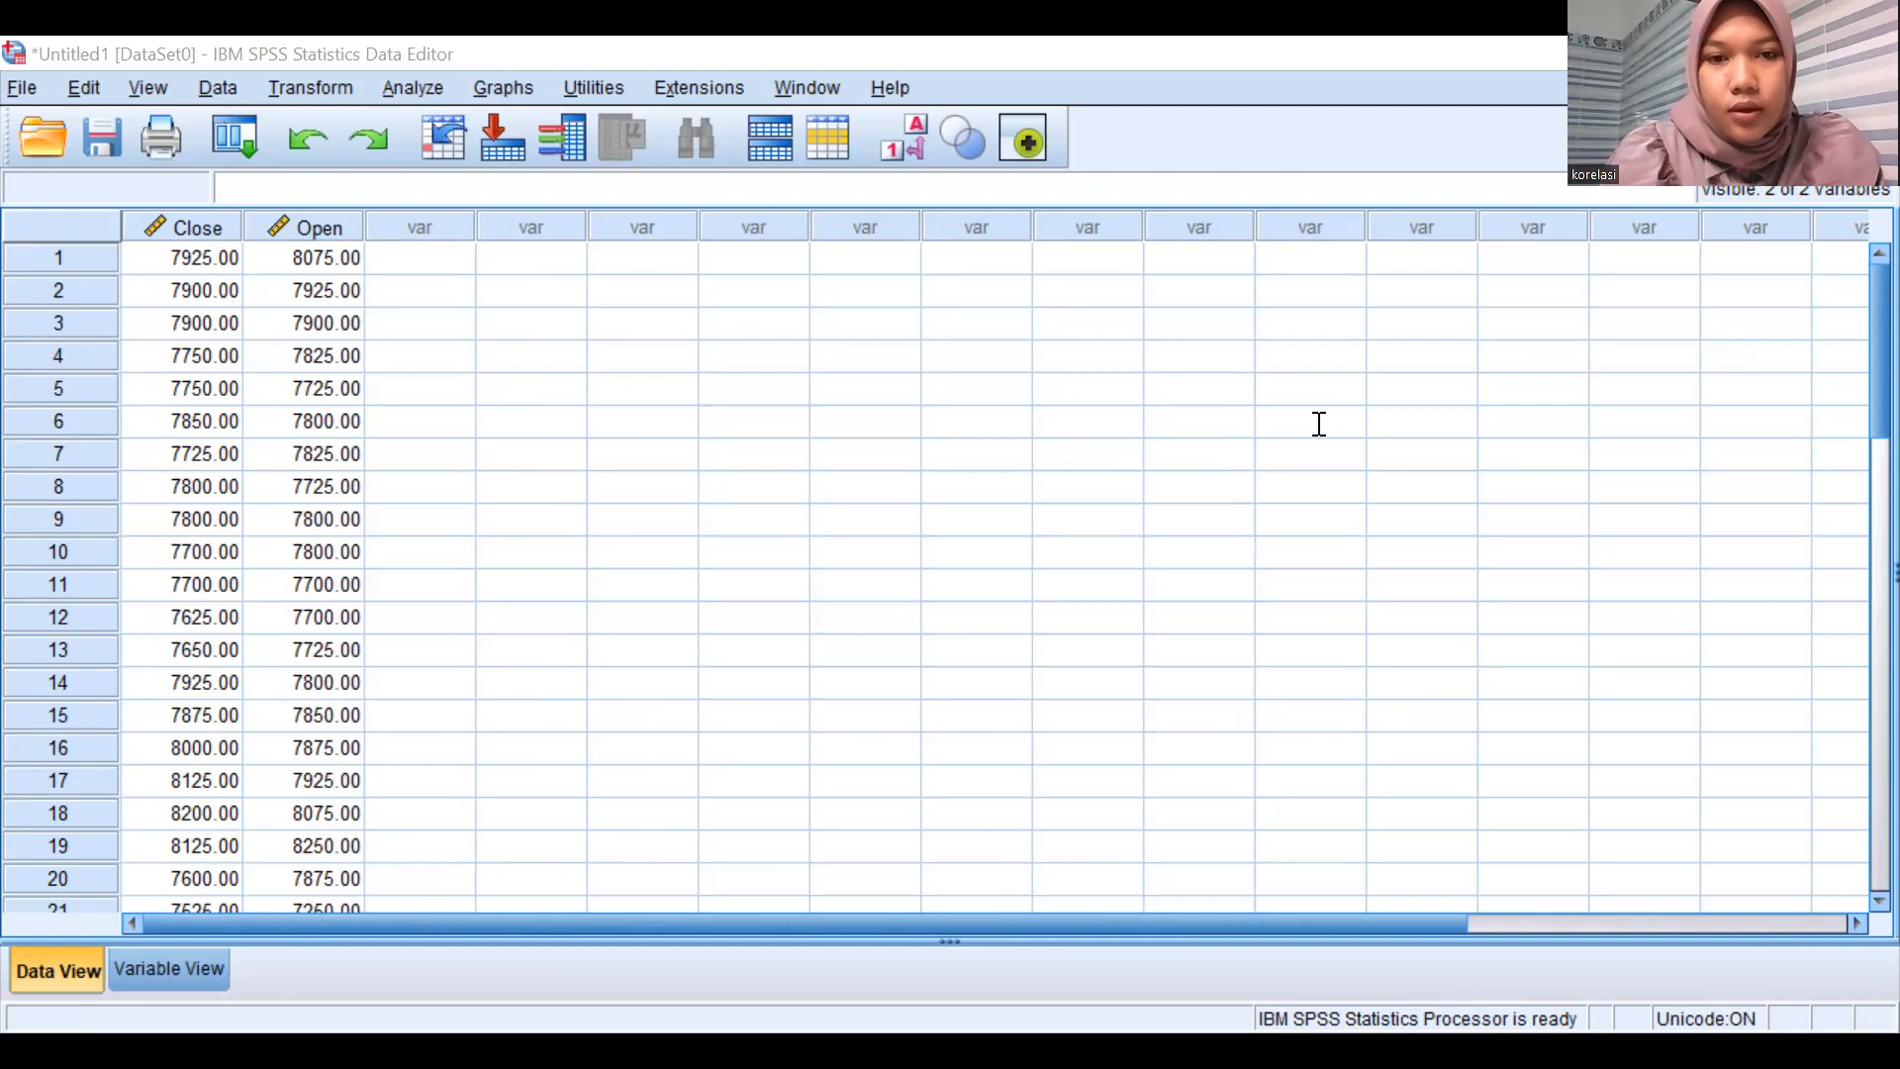
# Switch to RStudio and run the View(BBCA) line of the korelasi R.R script.
pyautogui.hotkey('alt', 'Tab')
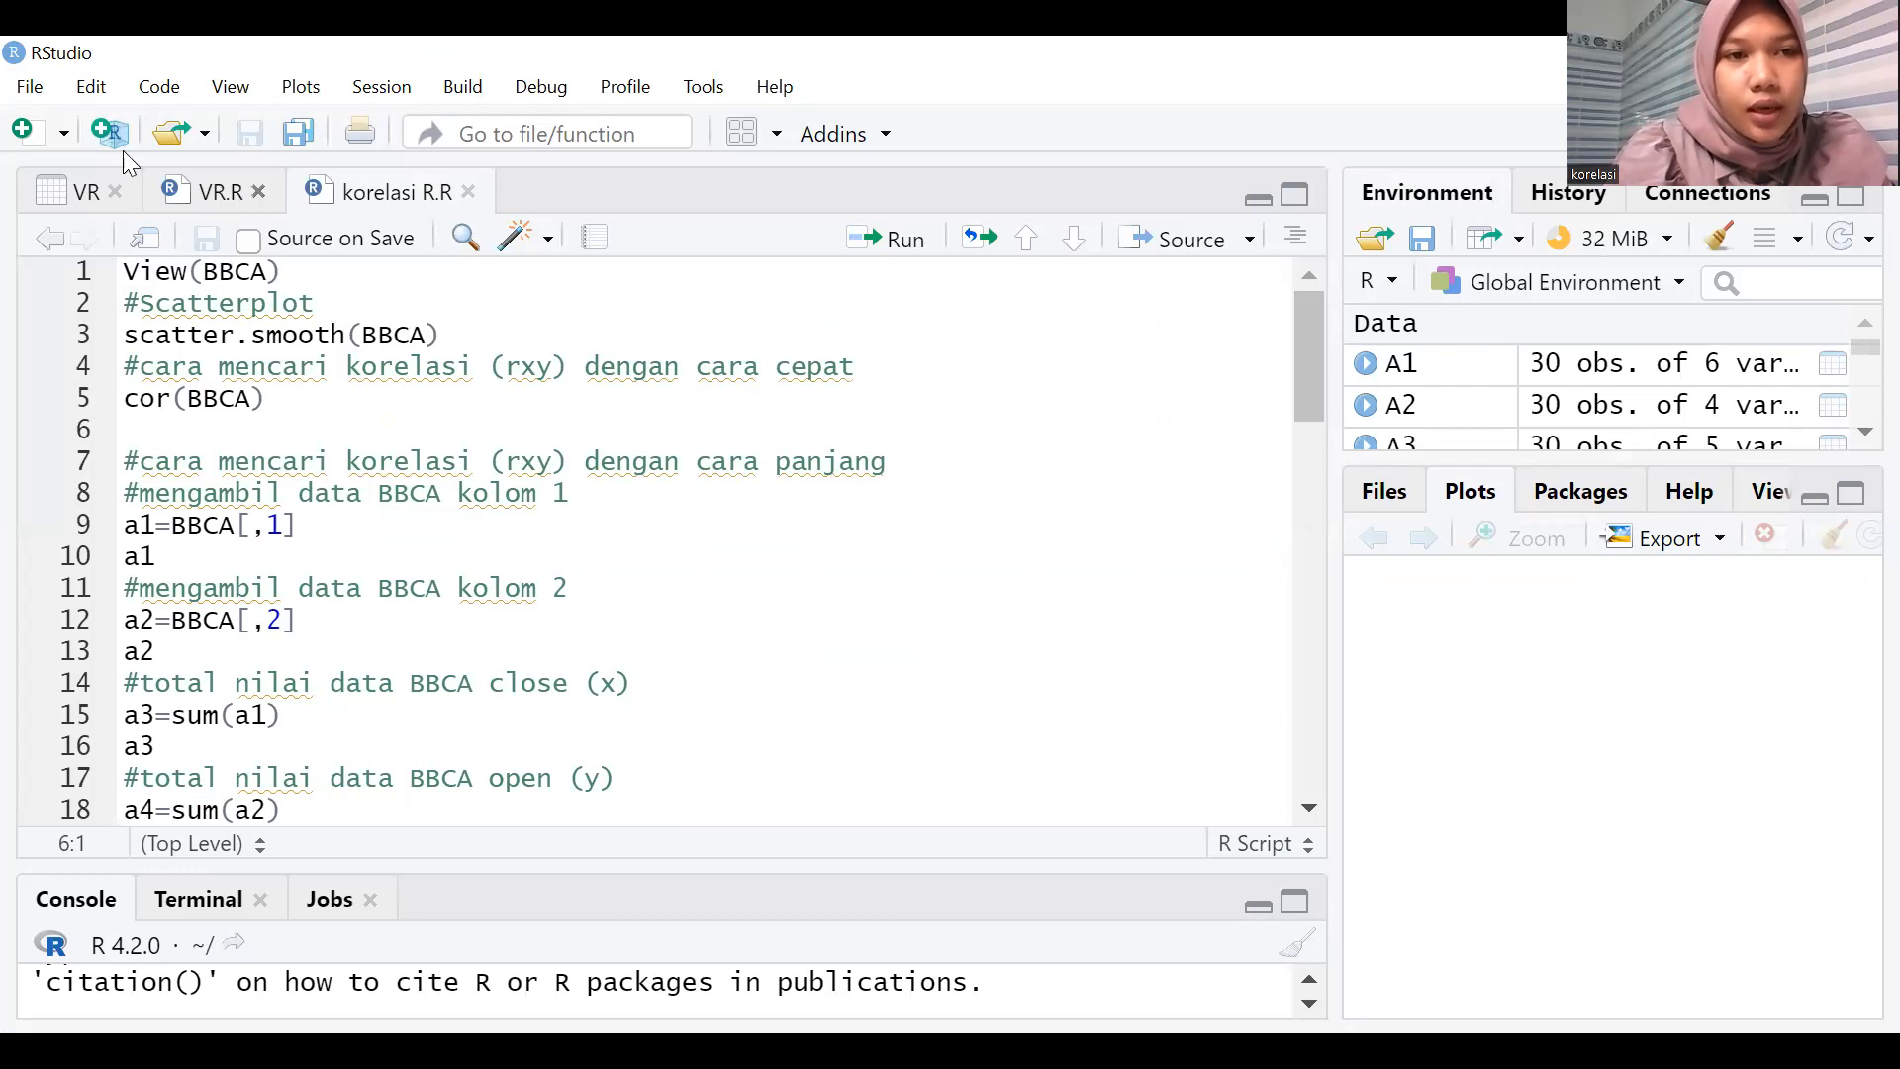
pyautogui.click(30, 87)
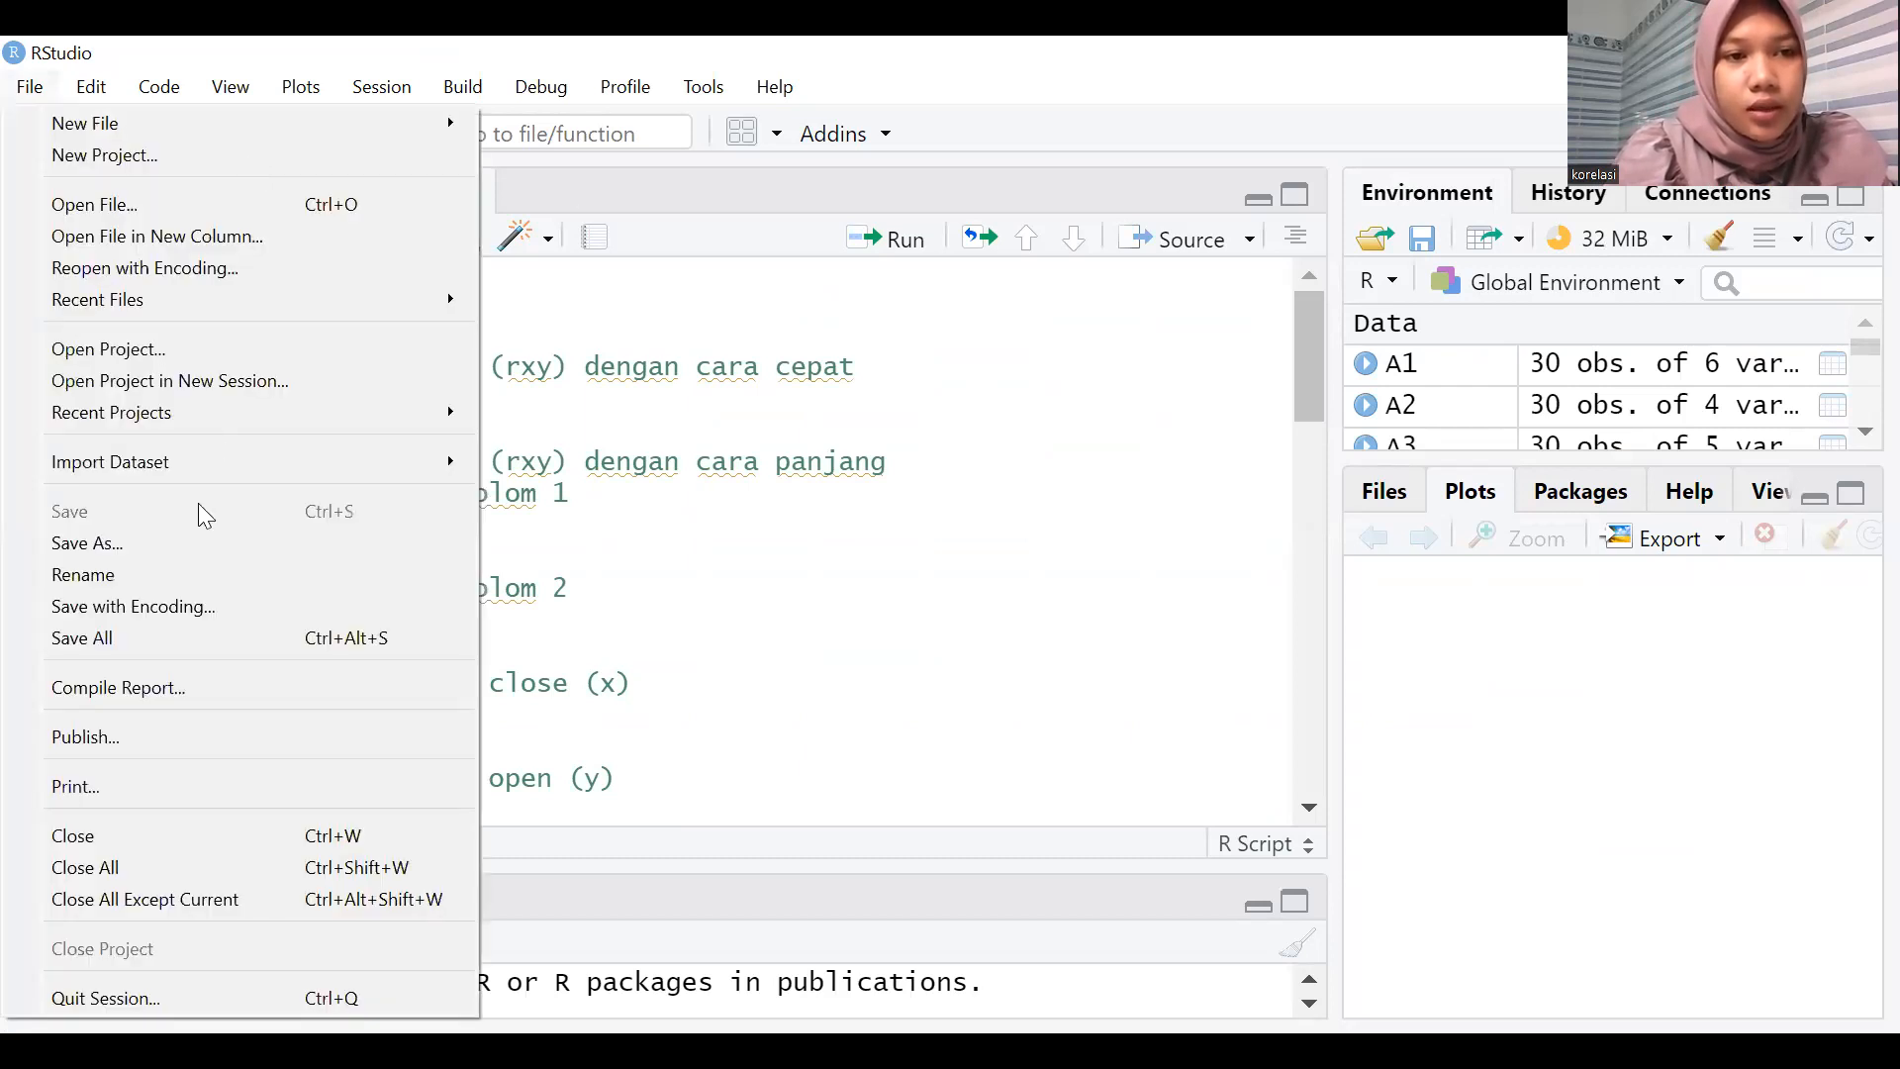
pyautogui.moveTo(428, 465)
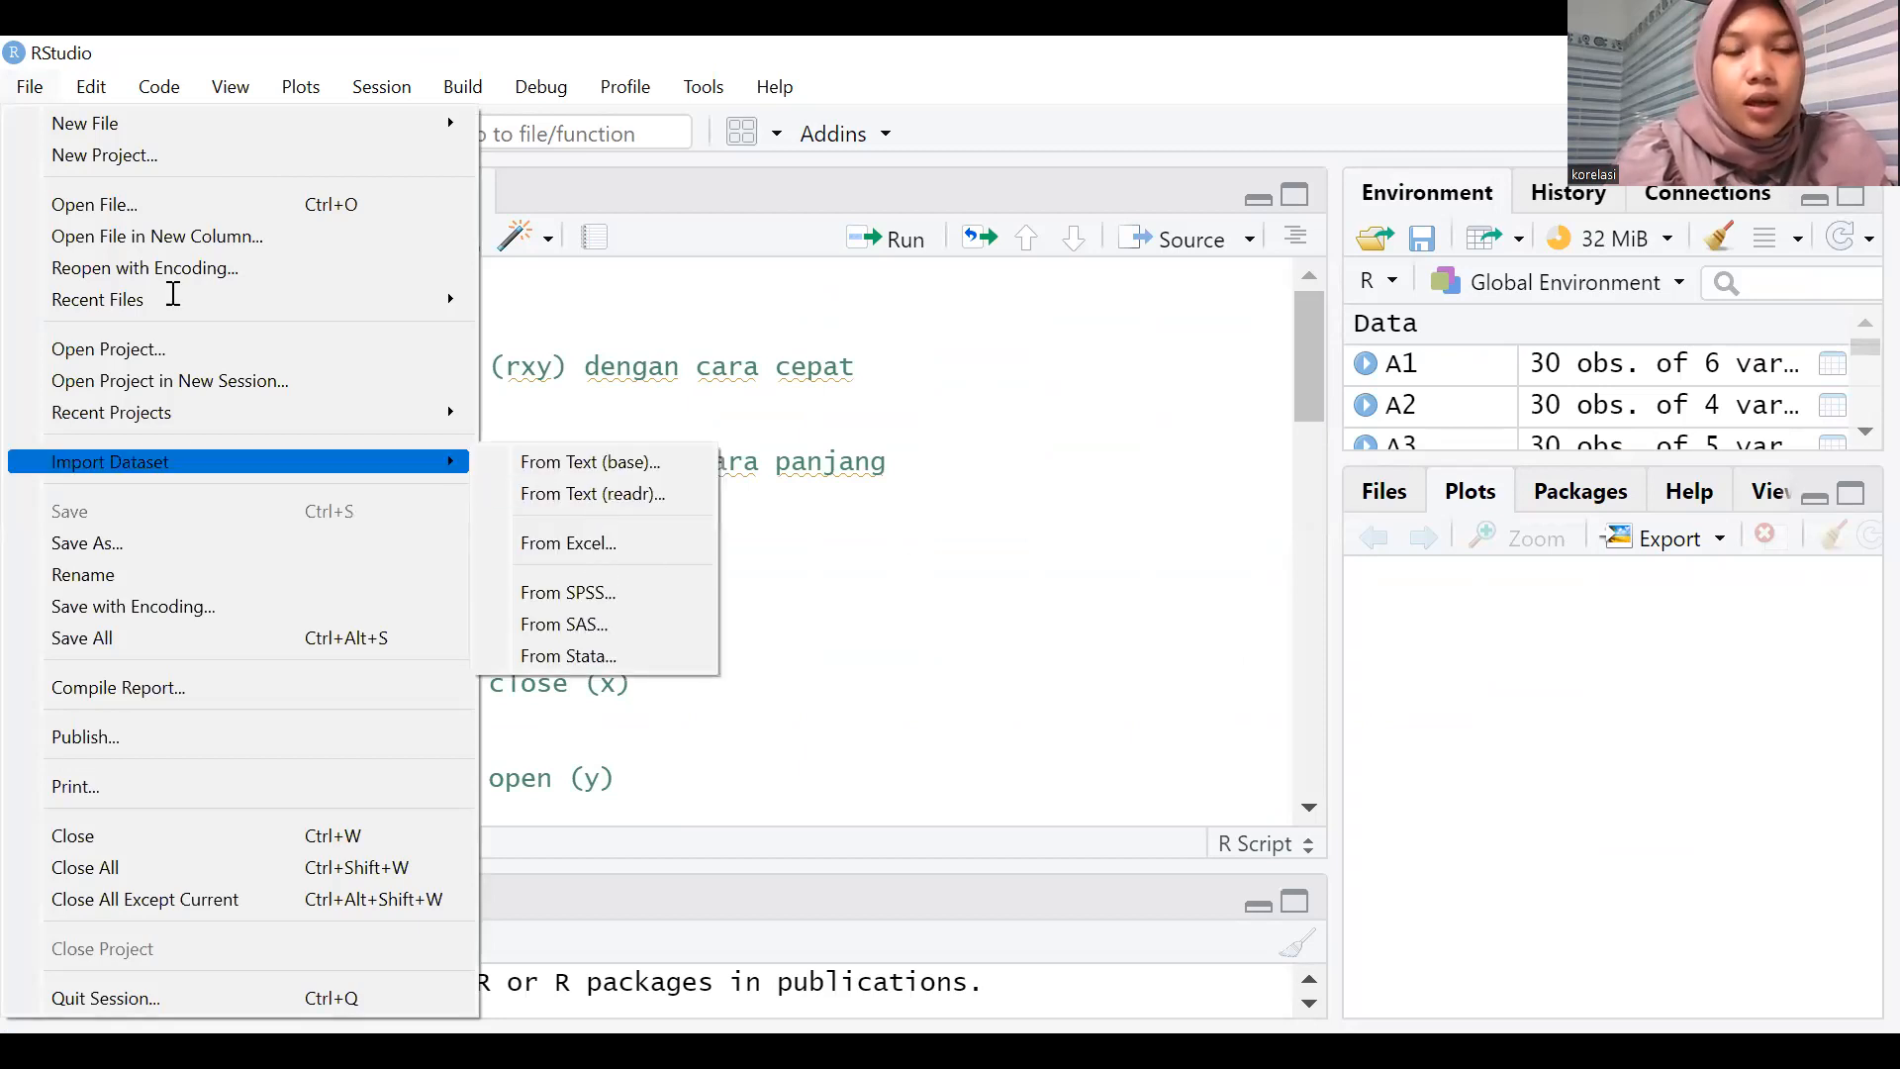
pyautogui.click(175, 278)
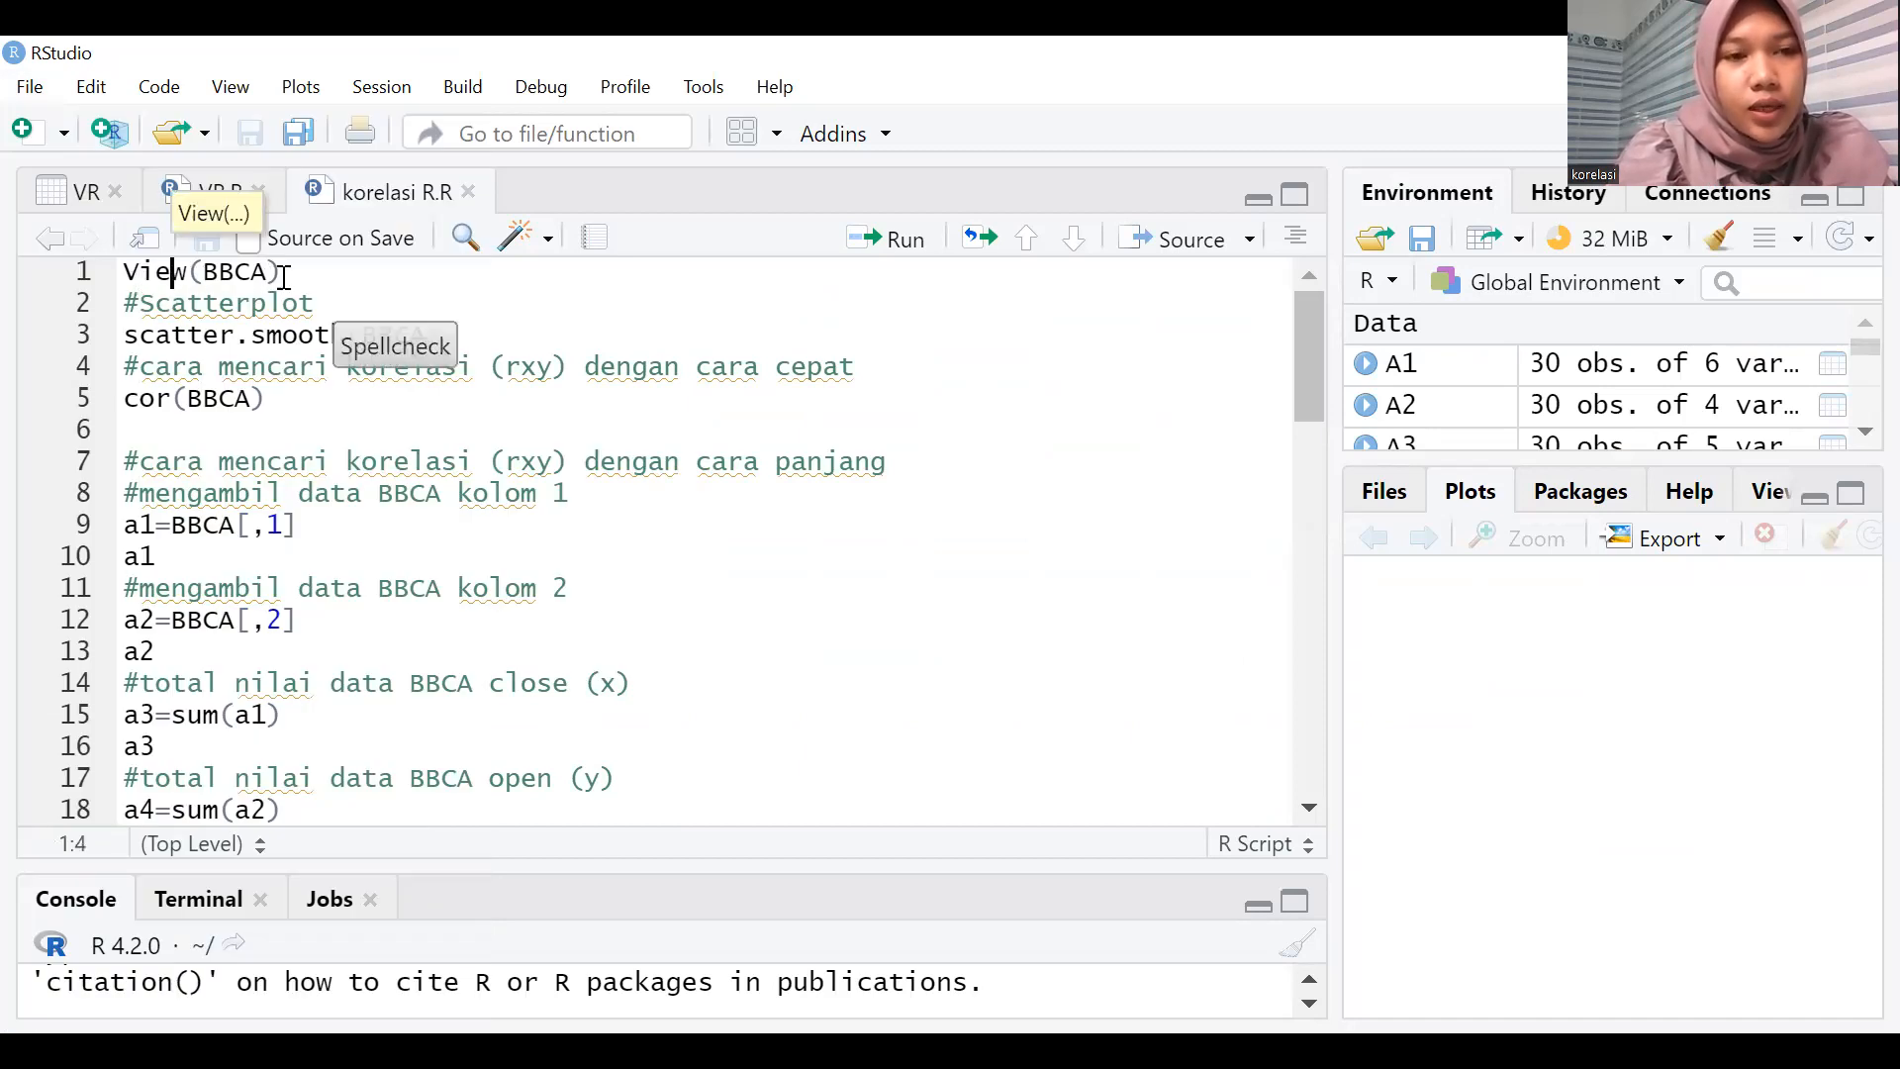
pyautogui.press('End')
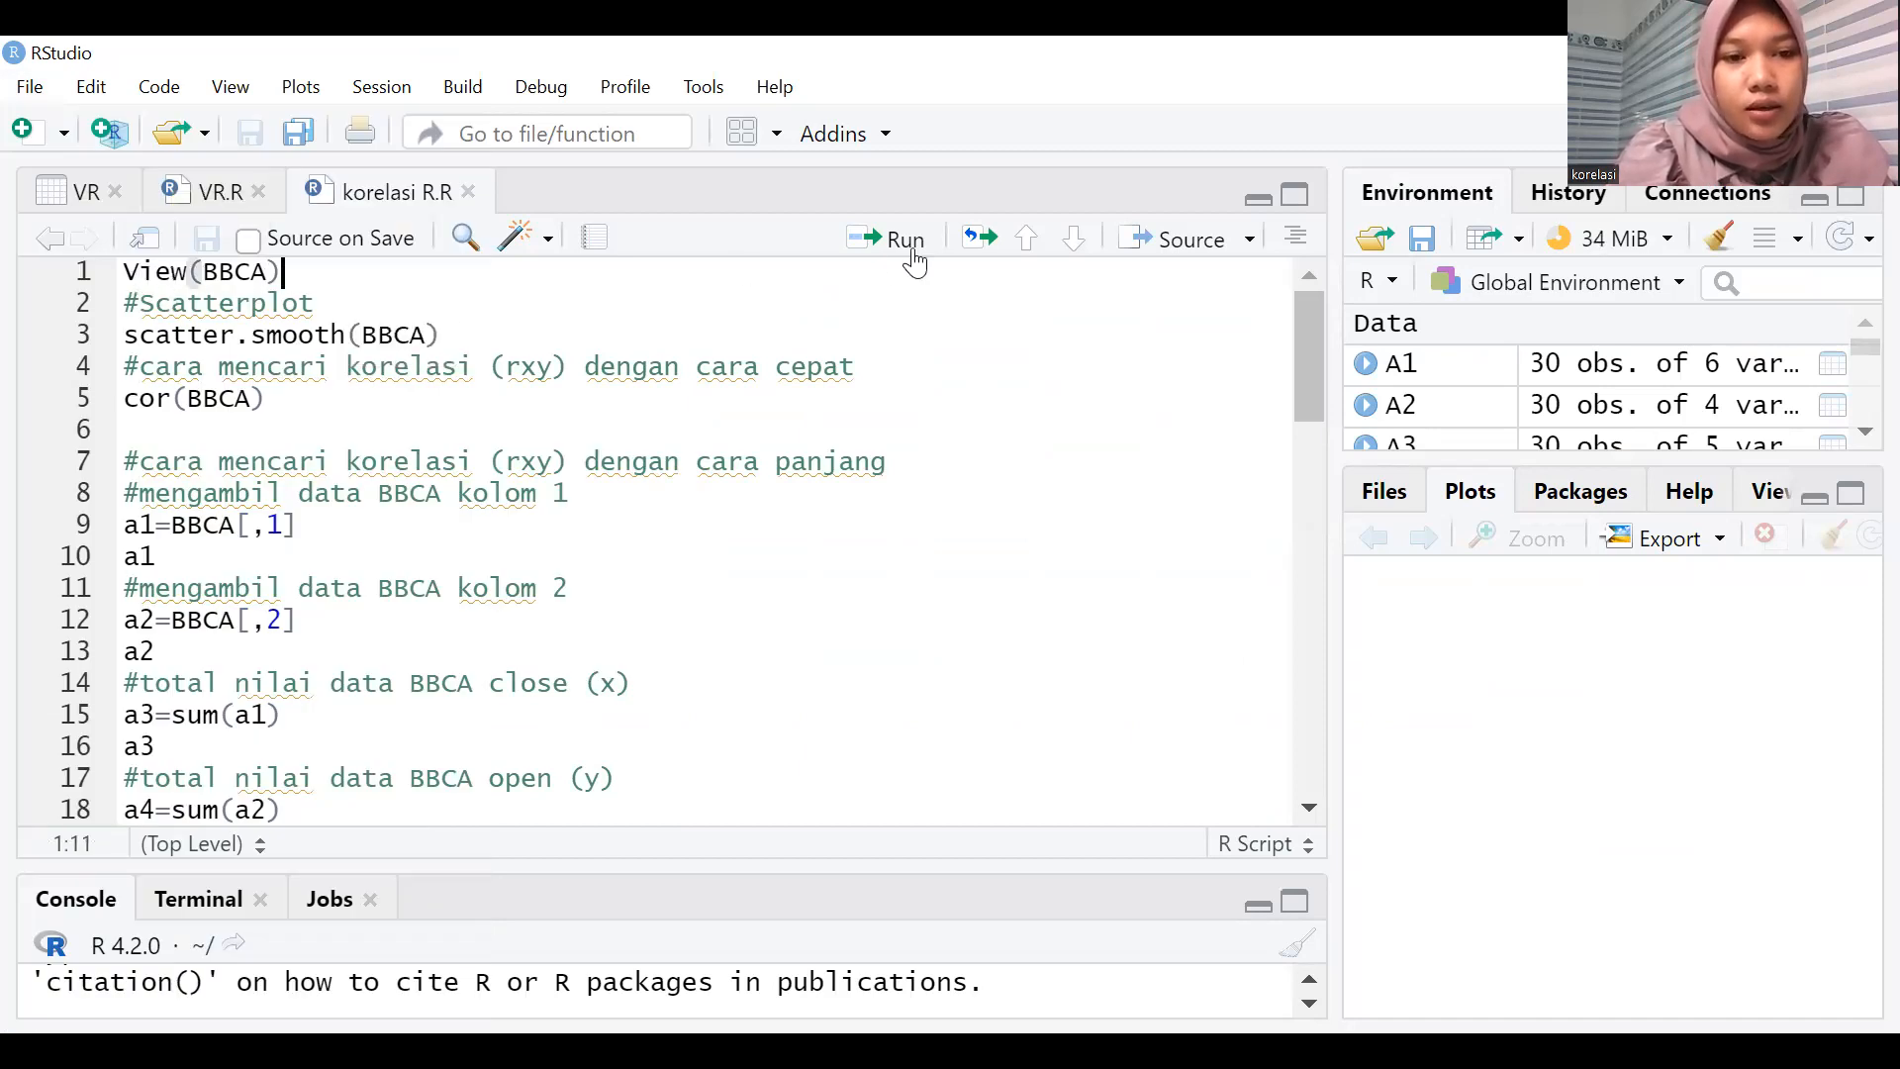
pyautogui.click(912, 259)
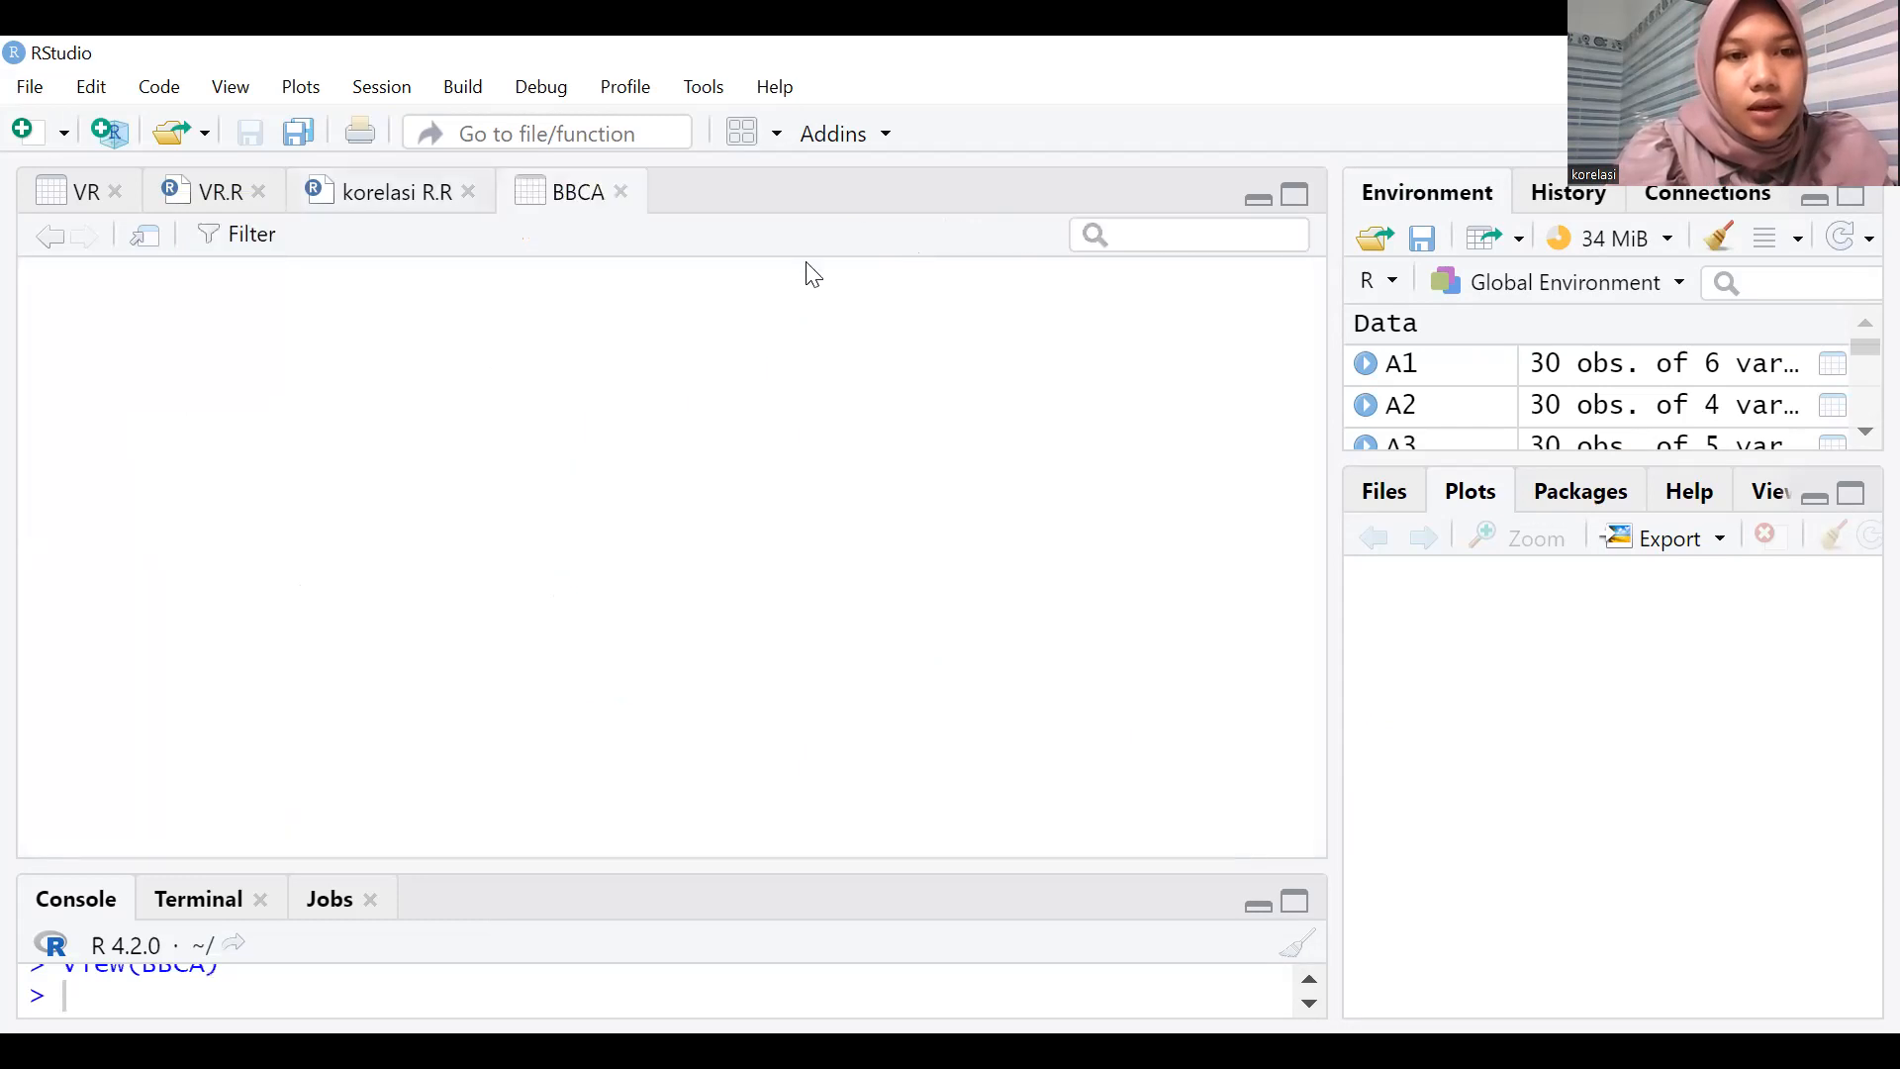
# Return to the korelasi R.R script, run scatter.smooth(BBCA), and widen the plot area slightly.
pyautogui.click(363, 194)
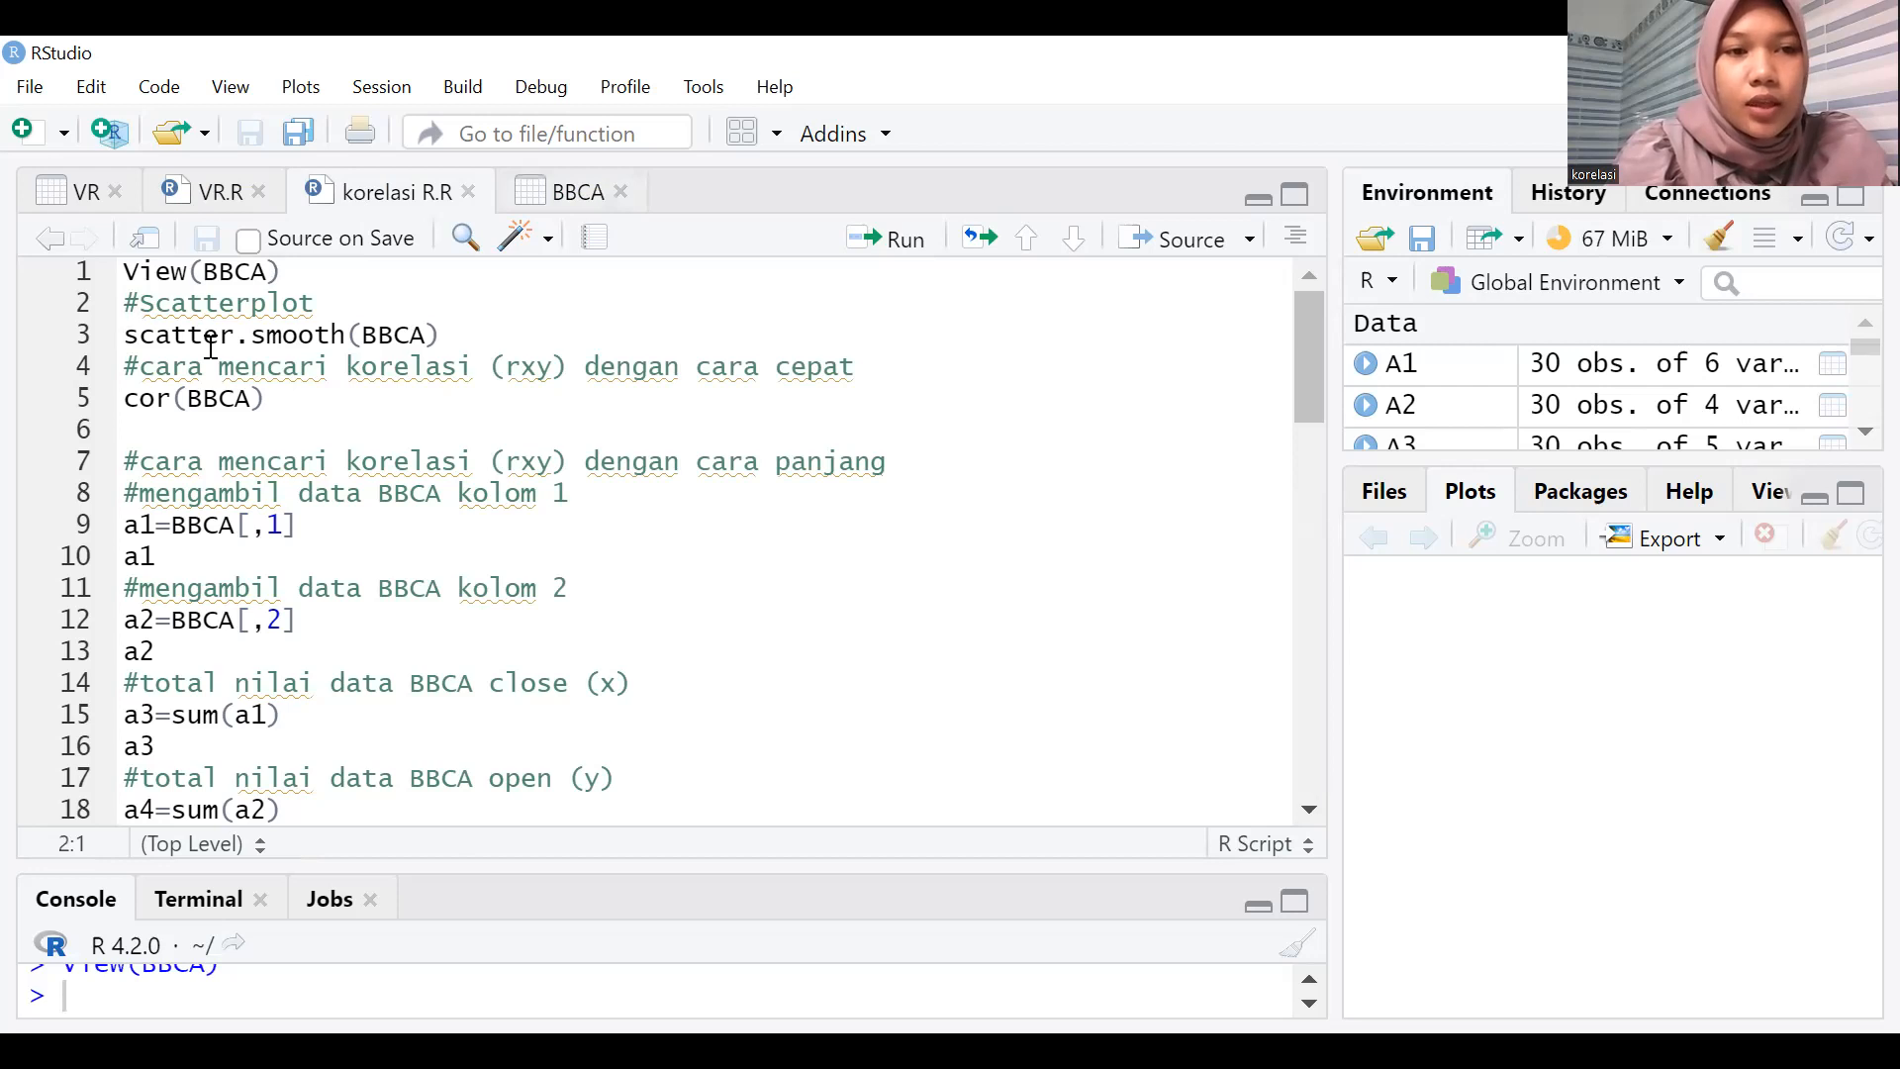
pyautogui.click(159, 343)
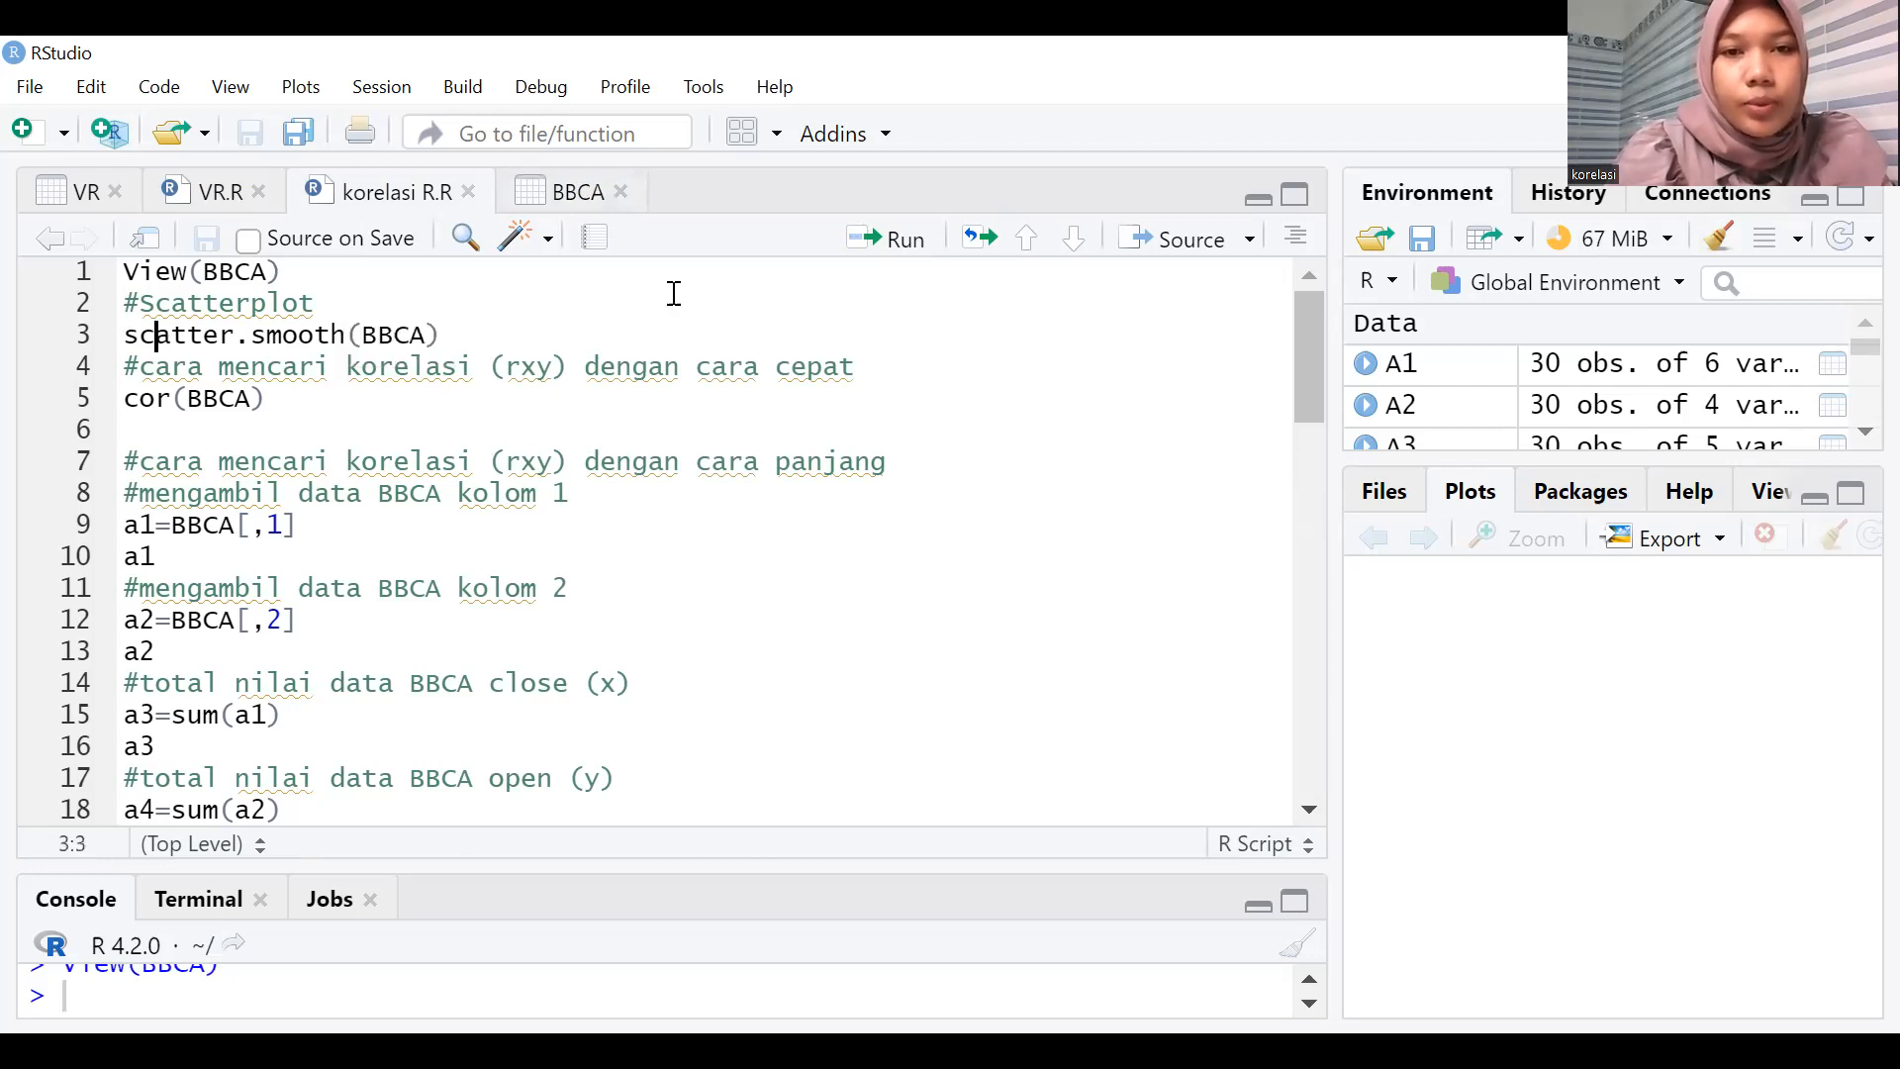
pyautogui.click(891, 242)
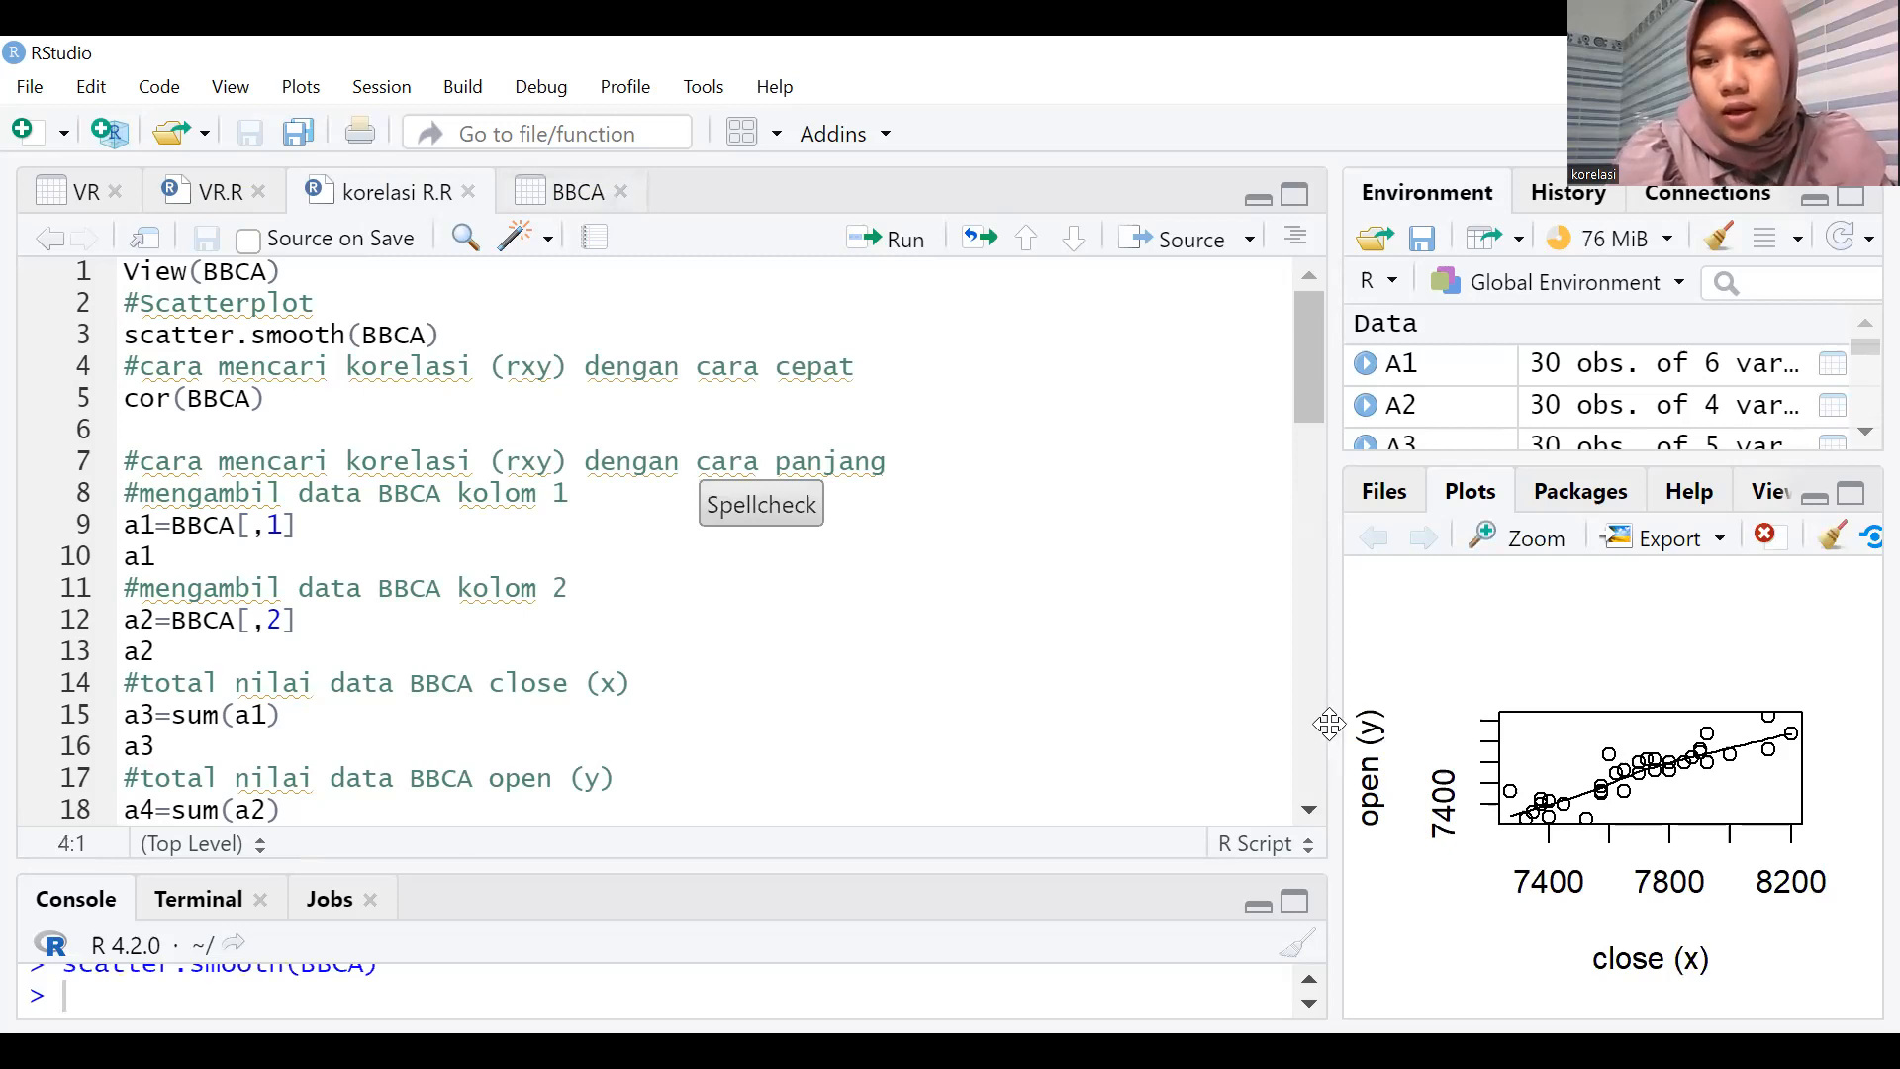
pyautogui.moveTo(1331, 733); pyautogui.dragTo(1138, 727)
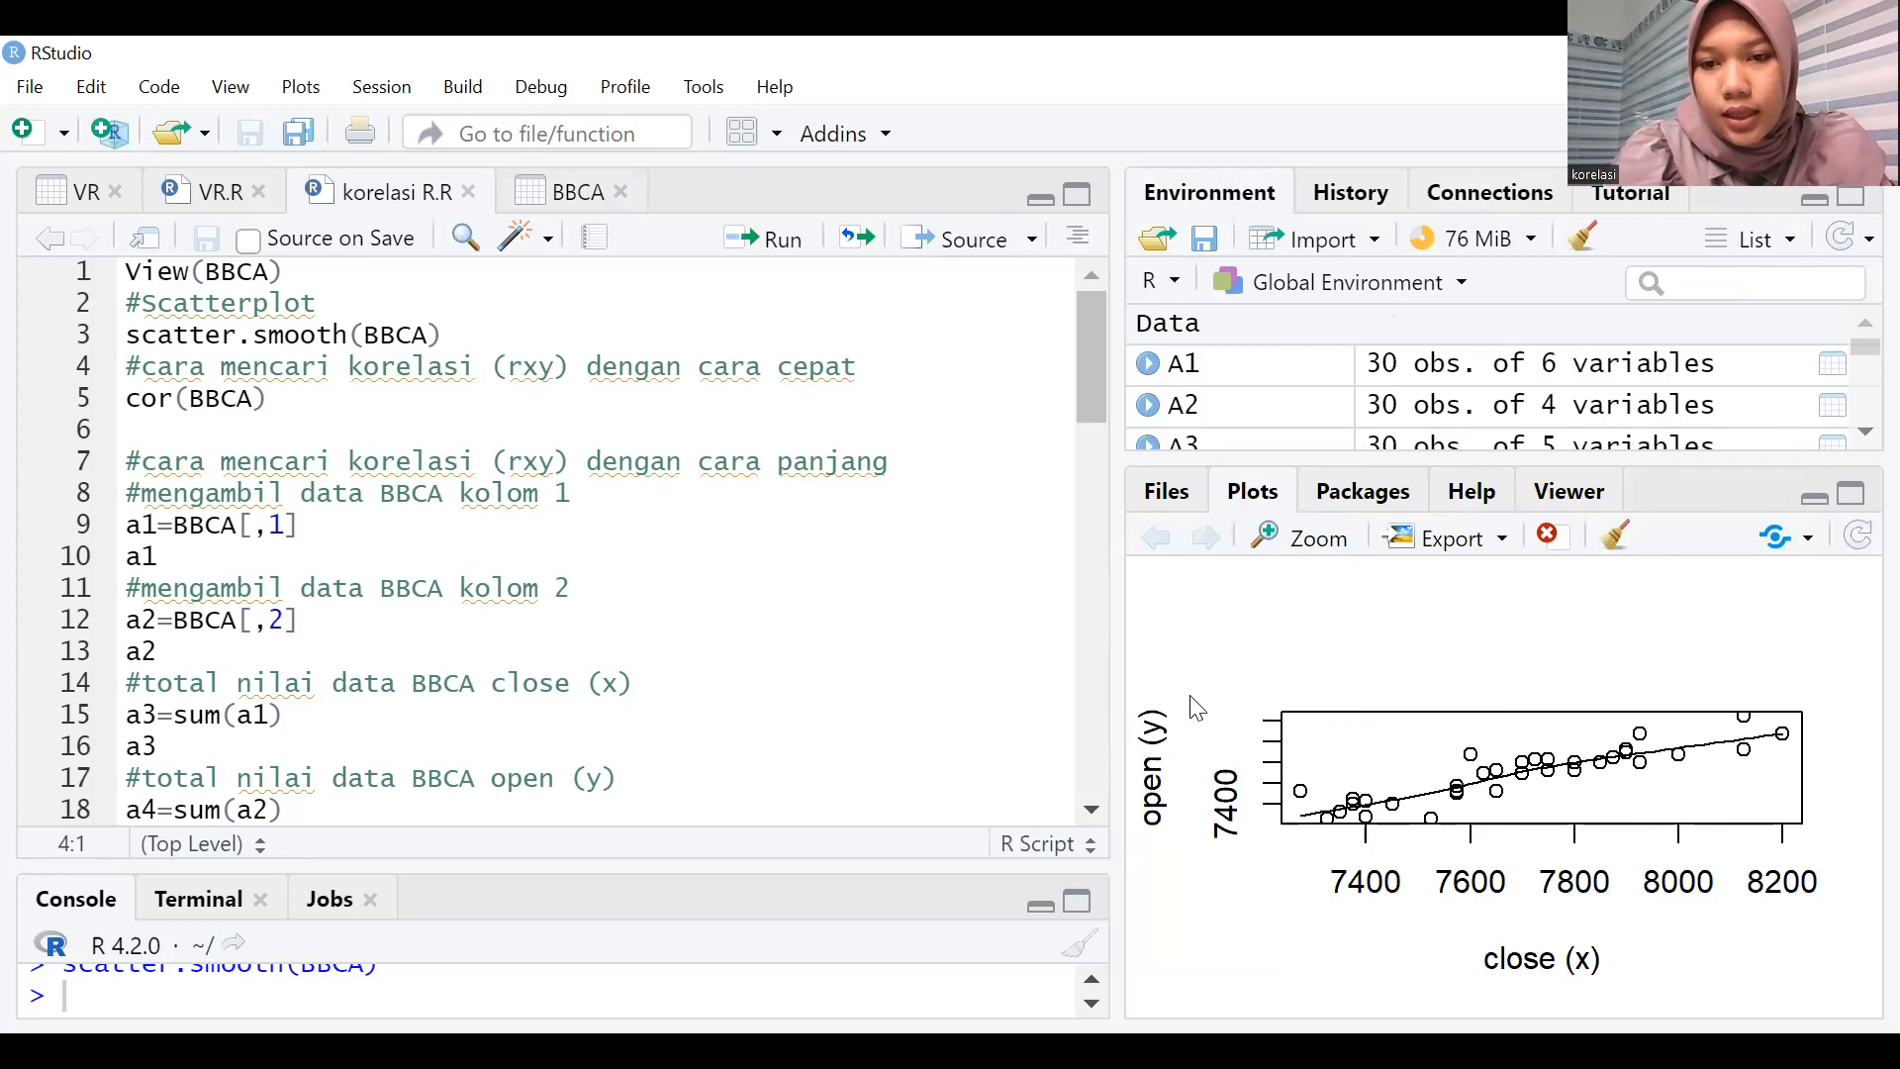
pyautogui.moveTo(1253, 699); pyautogui.dragTo(1273, 707)
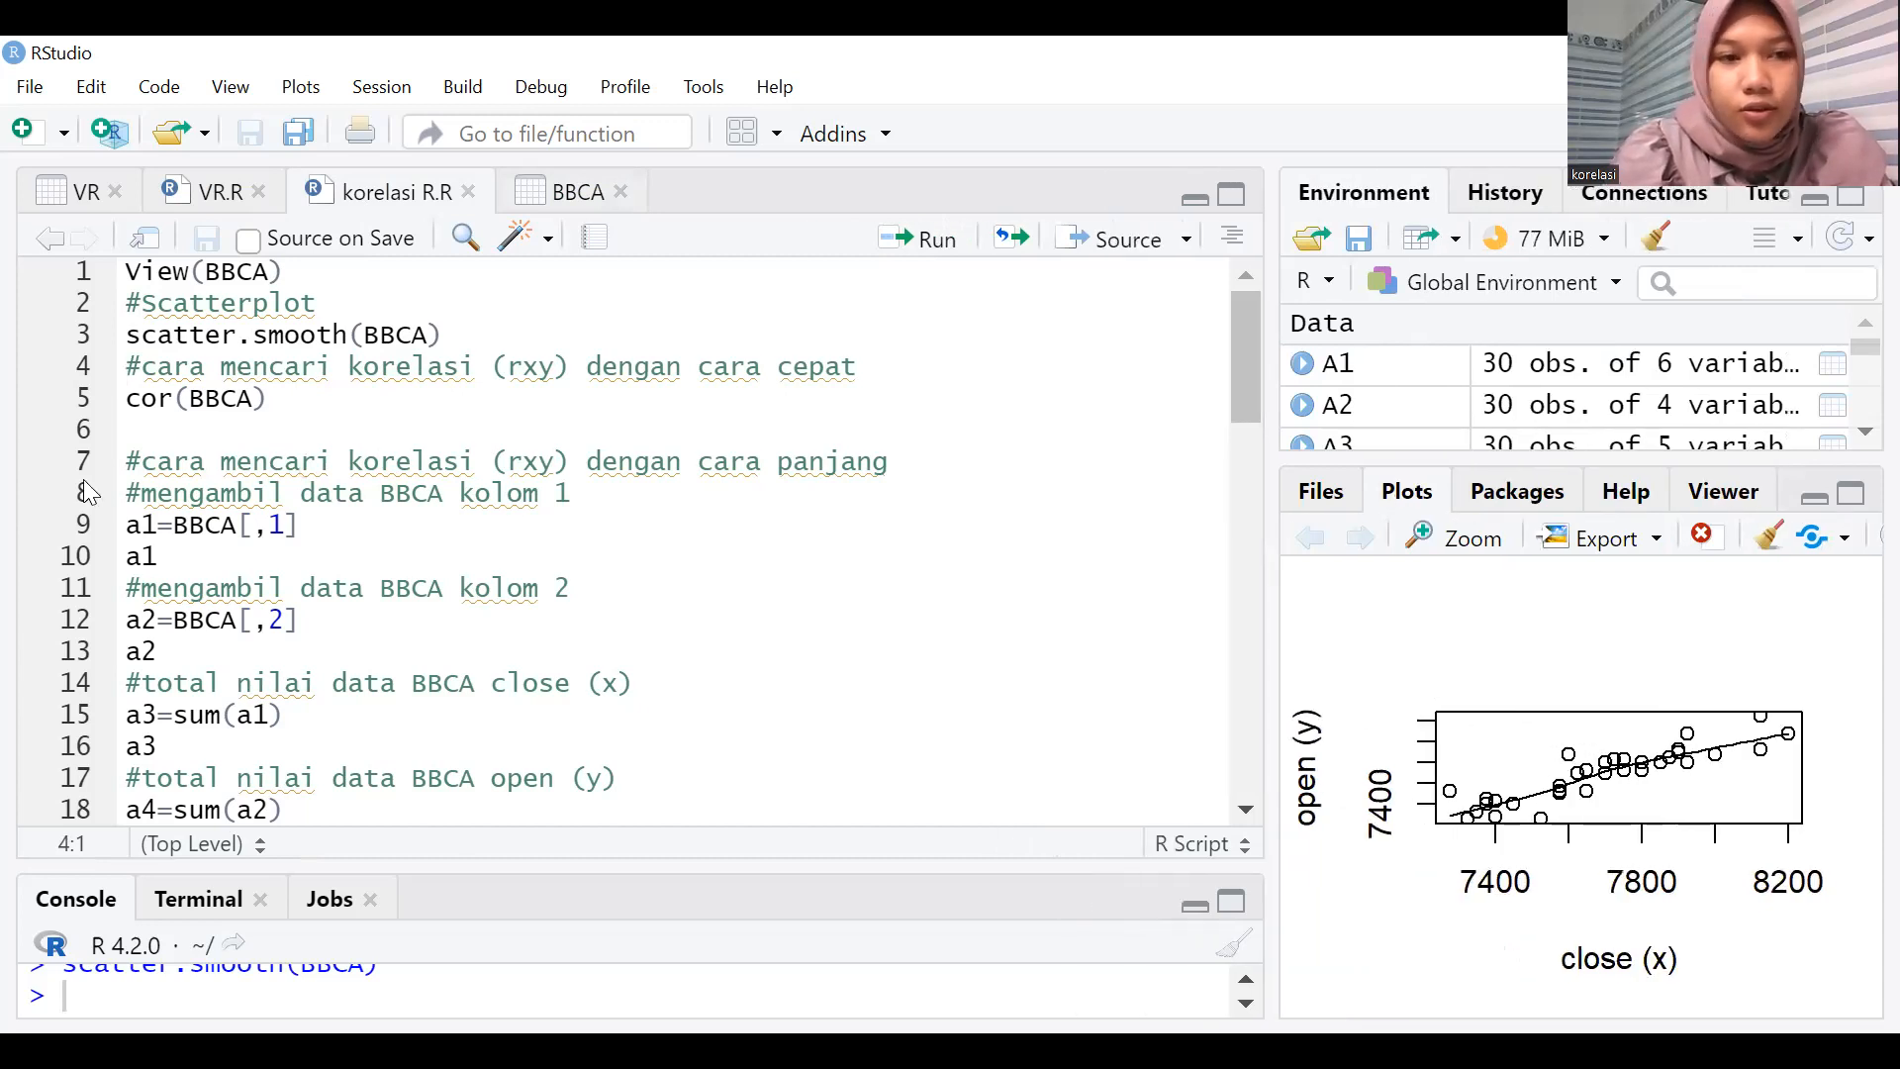
# Run cor(BBCA) from the script and enlarge the console to show the correlation matrix.
pyautogui.click(148, 403)
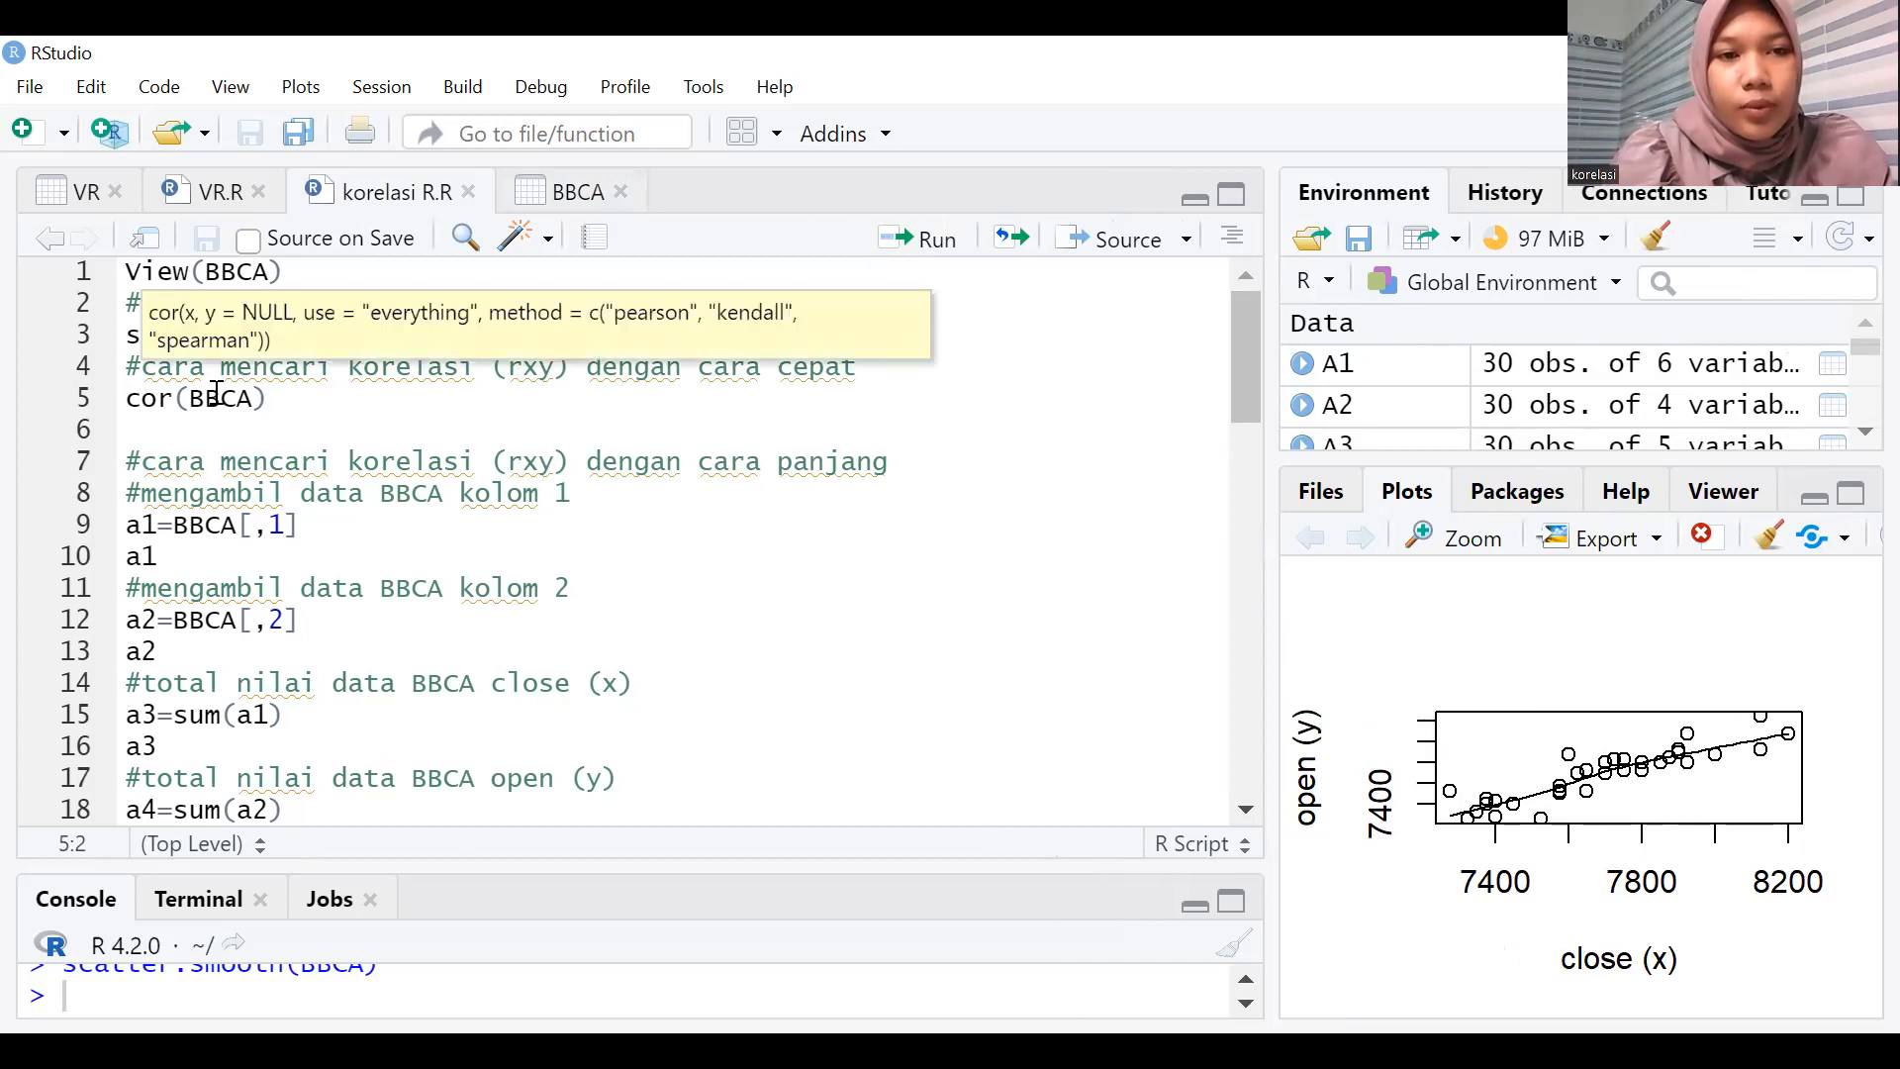
pyautogui.click(130, 406)
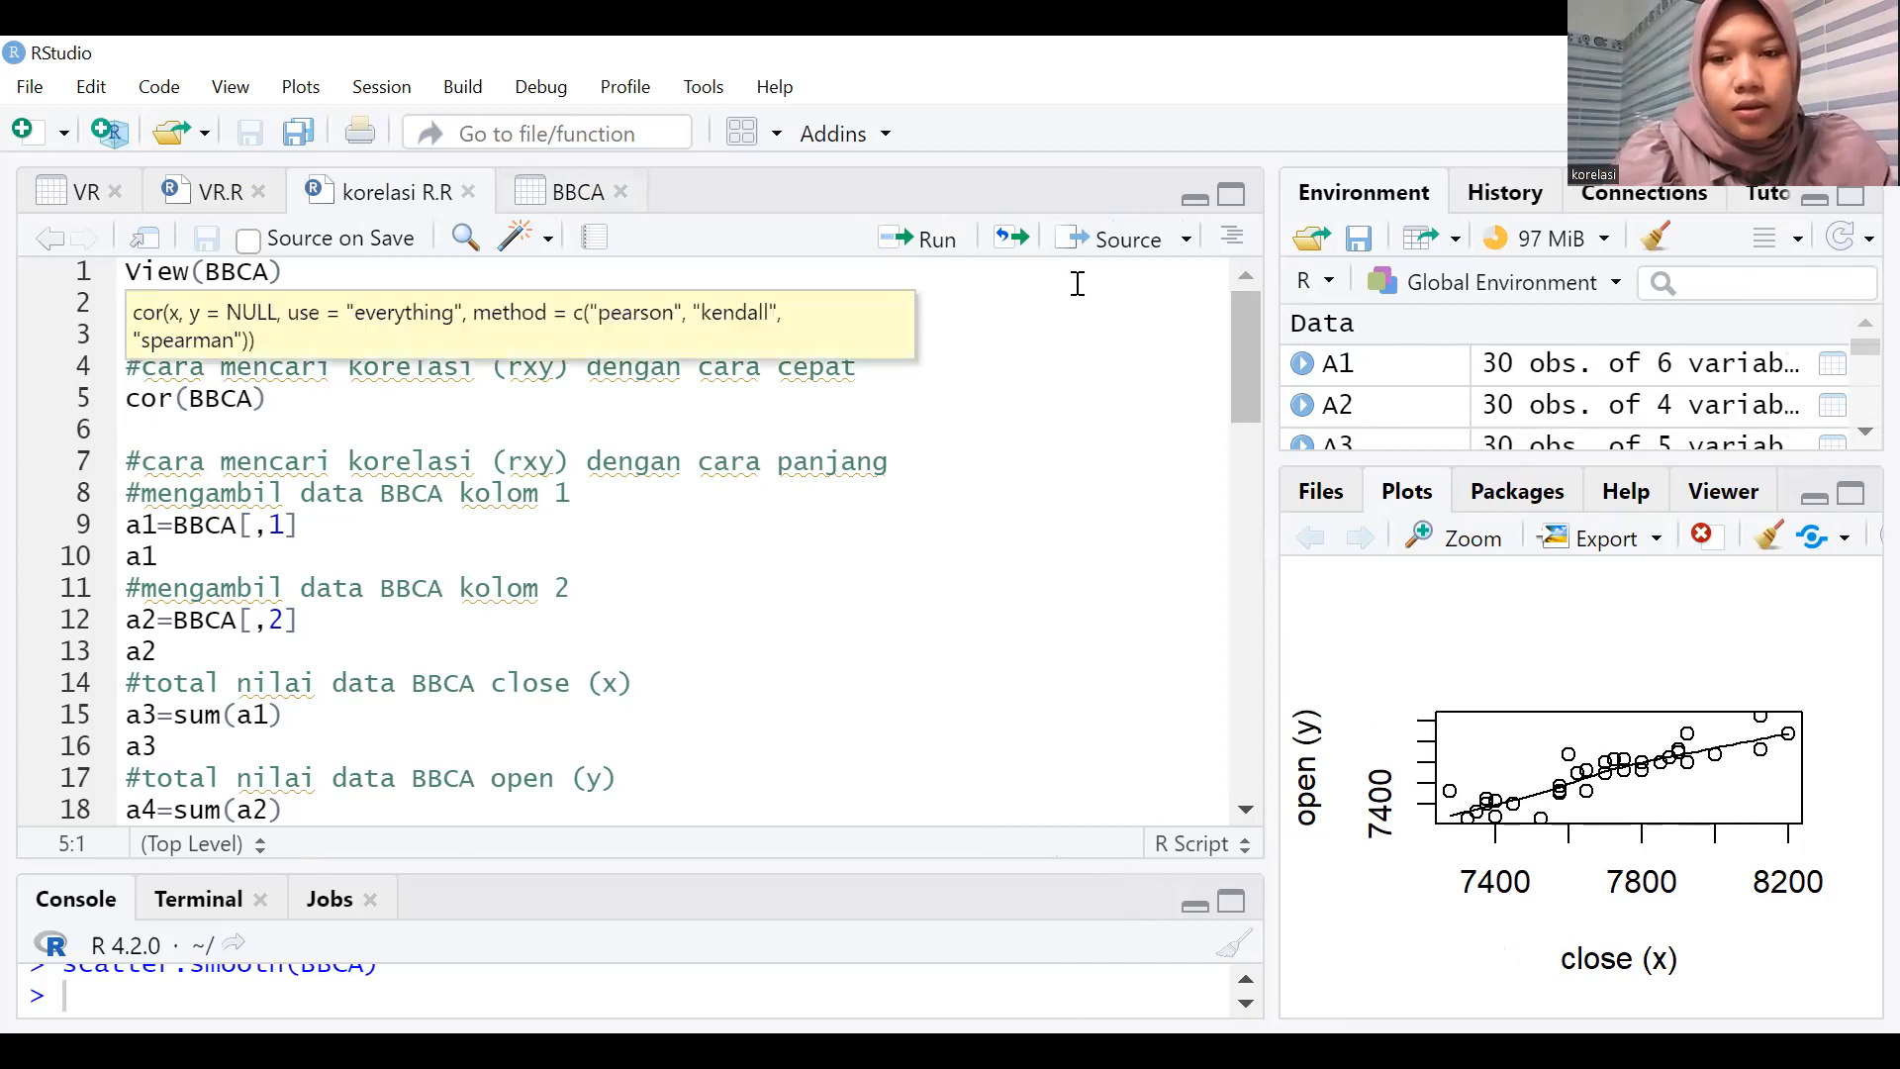
pyautogui.click(934, 247)
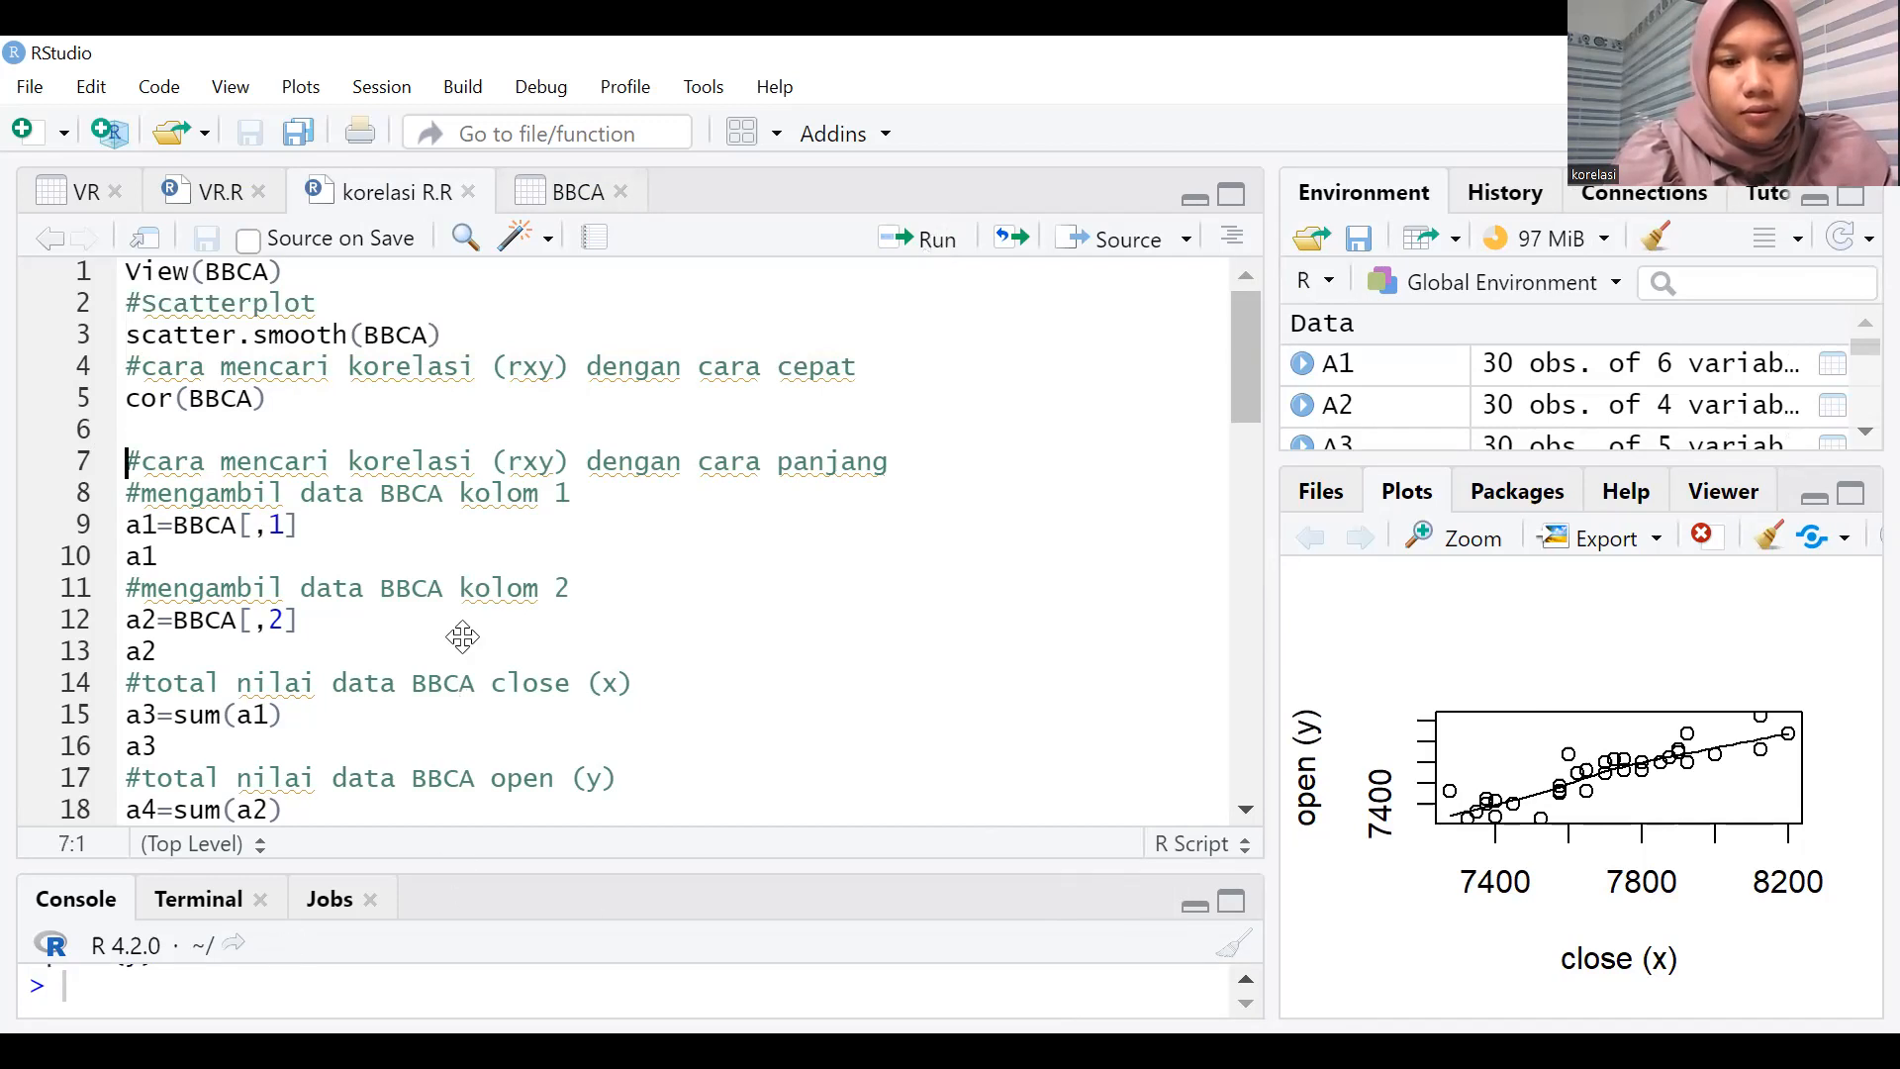
pyautogui.moveTo(339, 868); pyautogui.dragTo(340, 632)
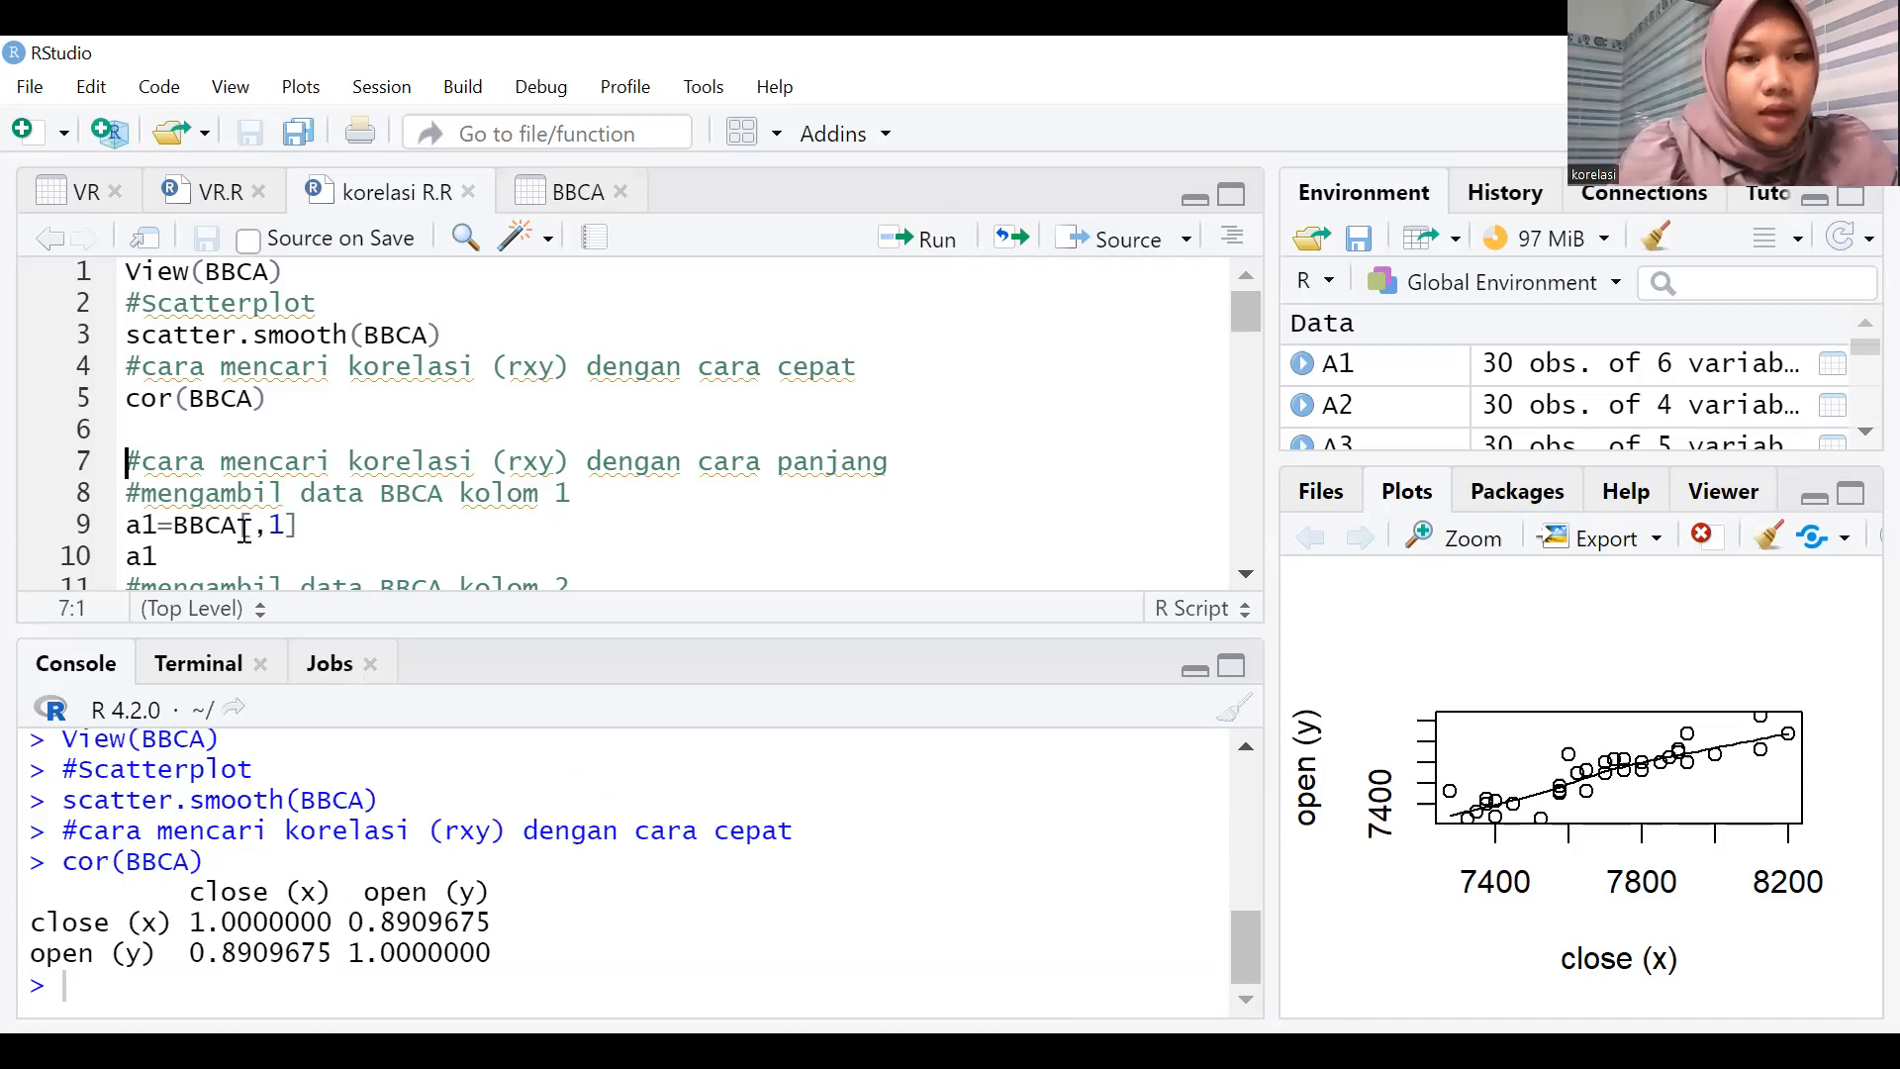
# Run the script lines that store BBCA column 1 as a1 and column 2 as a2, printing both.
pyautogui.scroll(-2, 153, 452)
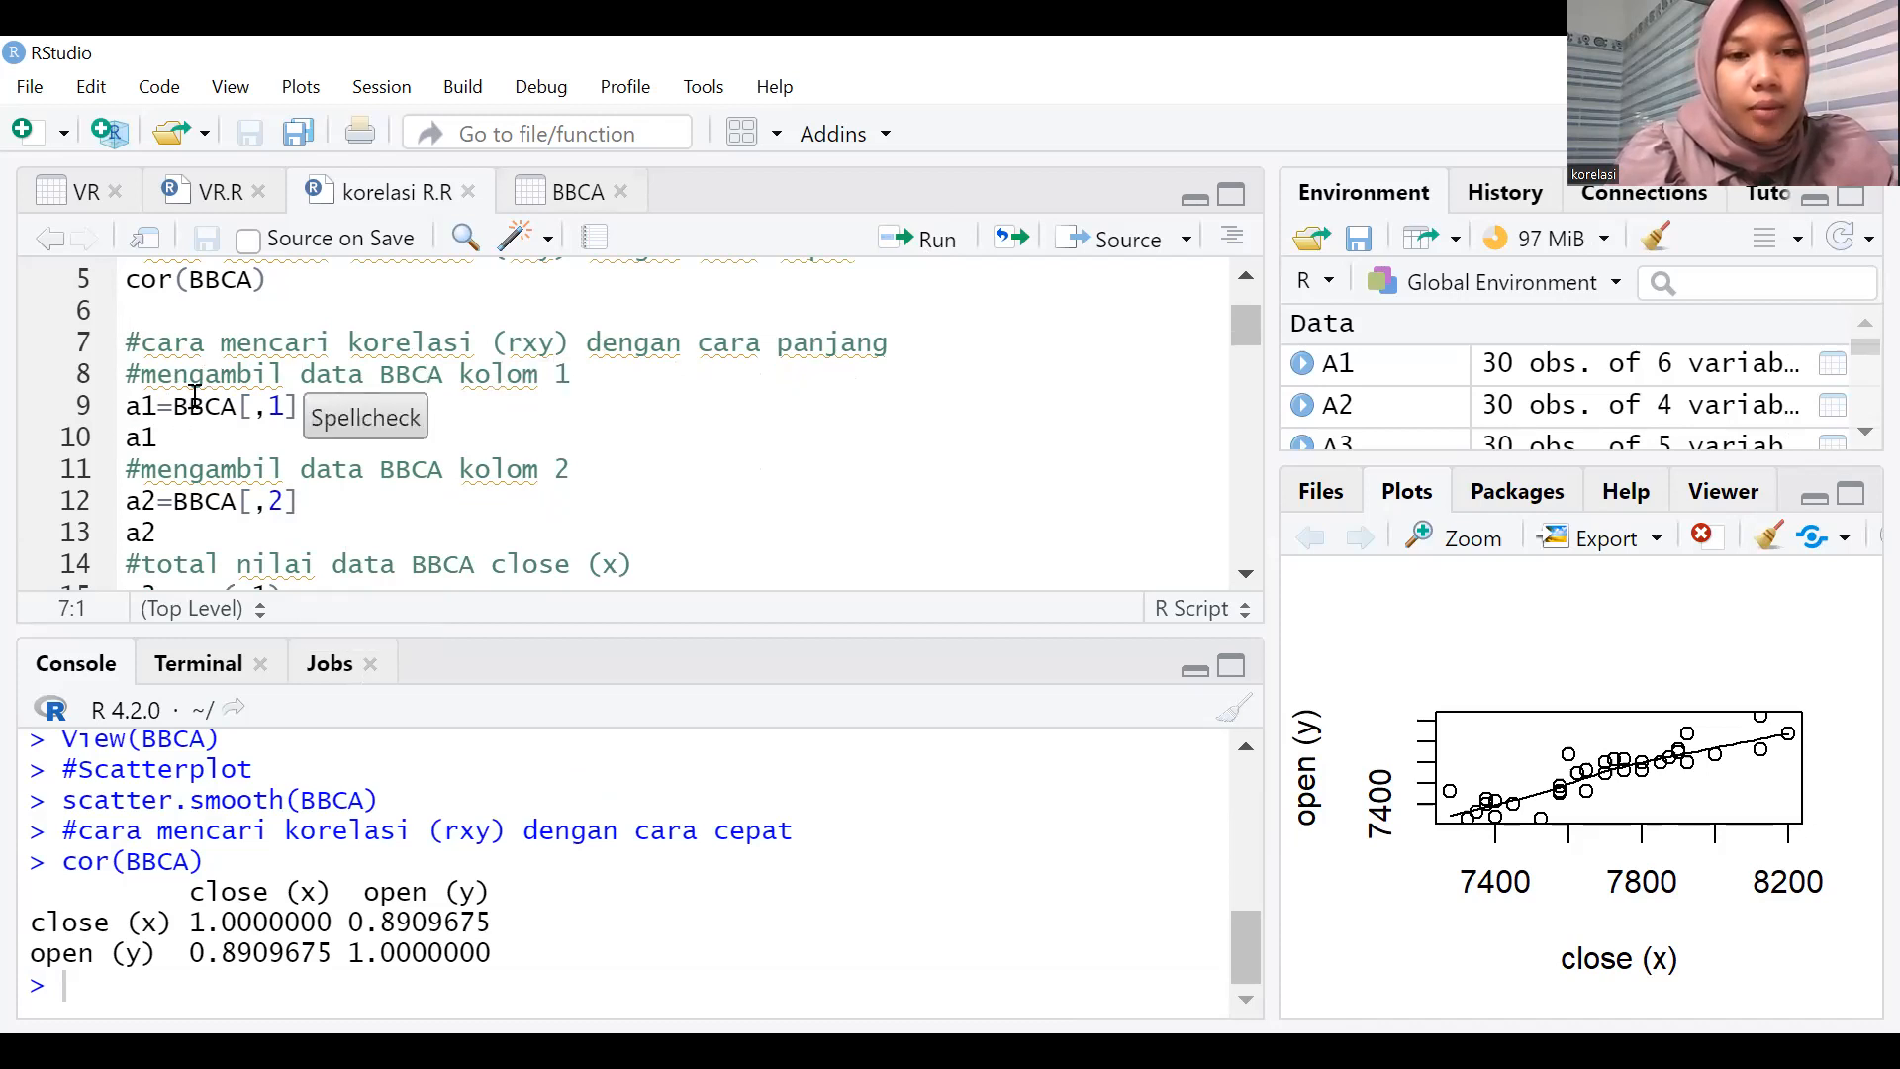
pyautogui.click(940, 246)
pyautogui.click(937, 241)
pyautogui.click(937, 242)
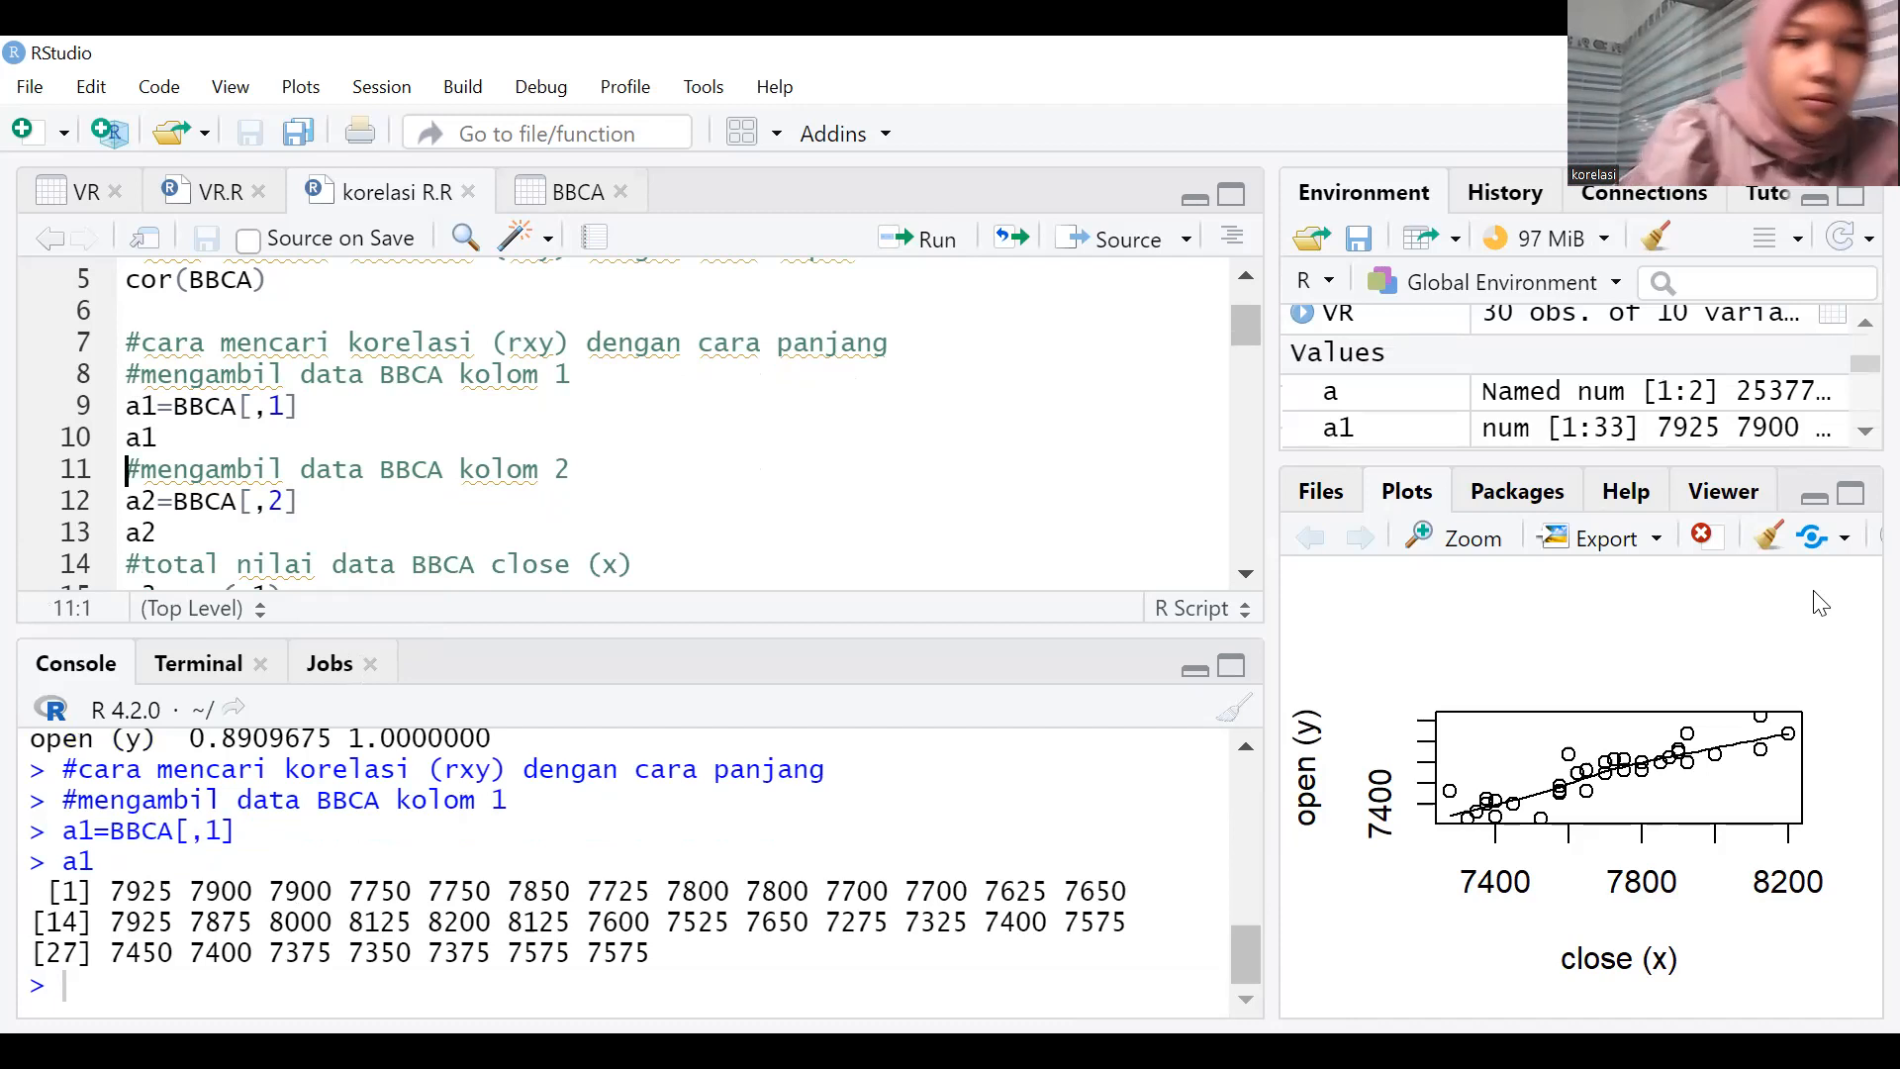
pyautogui.click(901, 260)
pyautogui.click(900, 260)
pyautogui.click(901, 262)
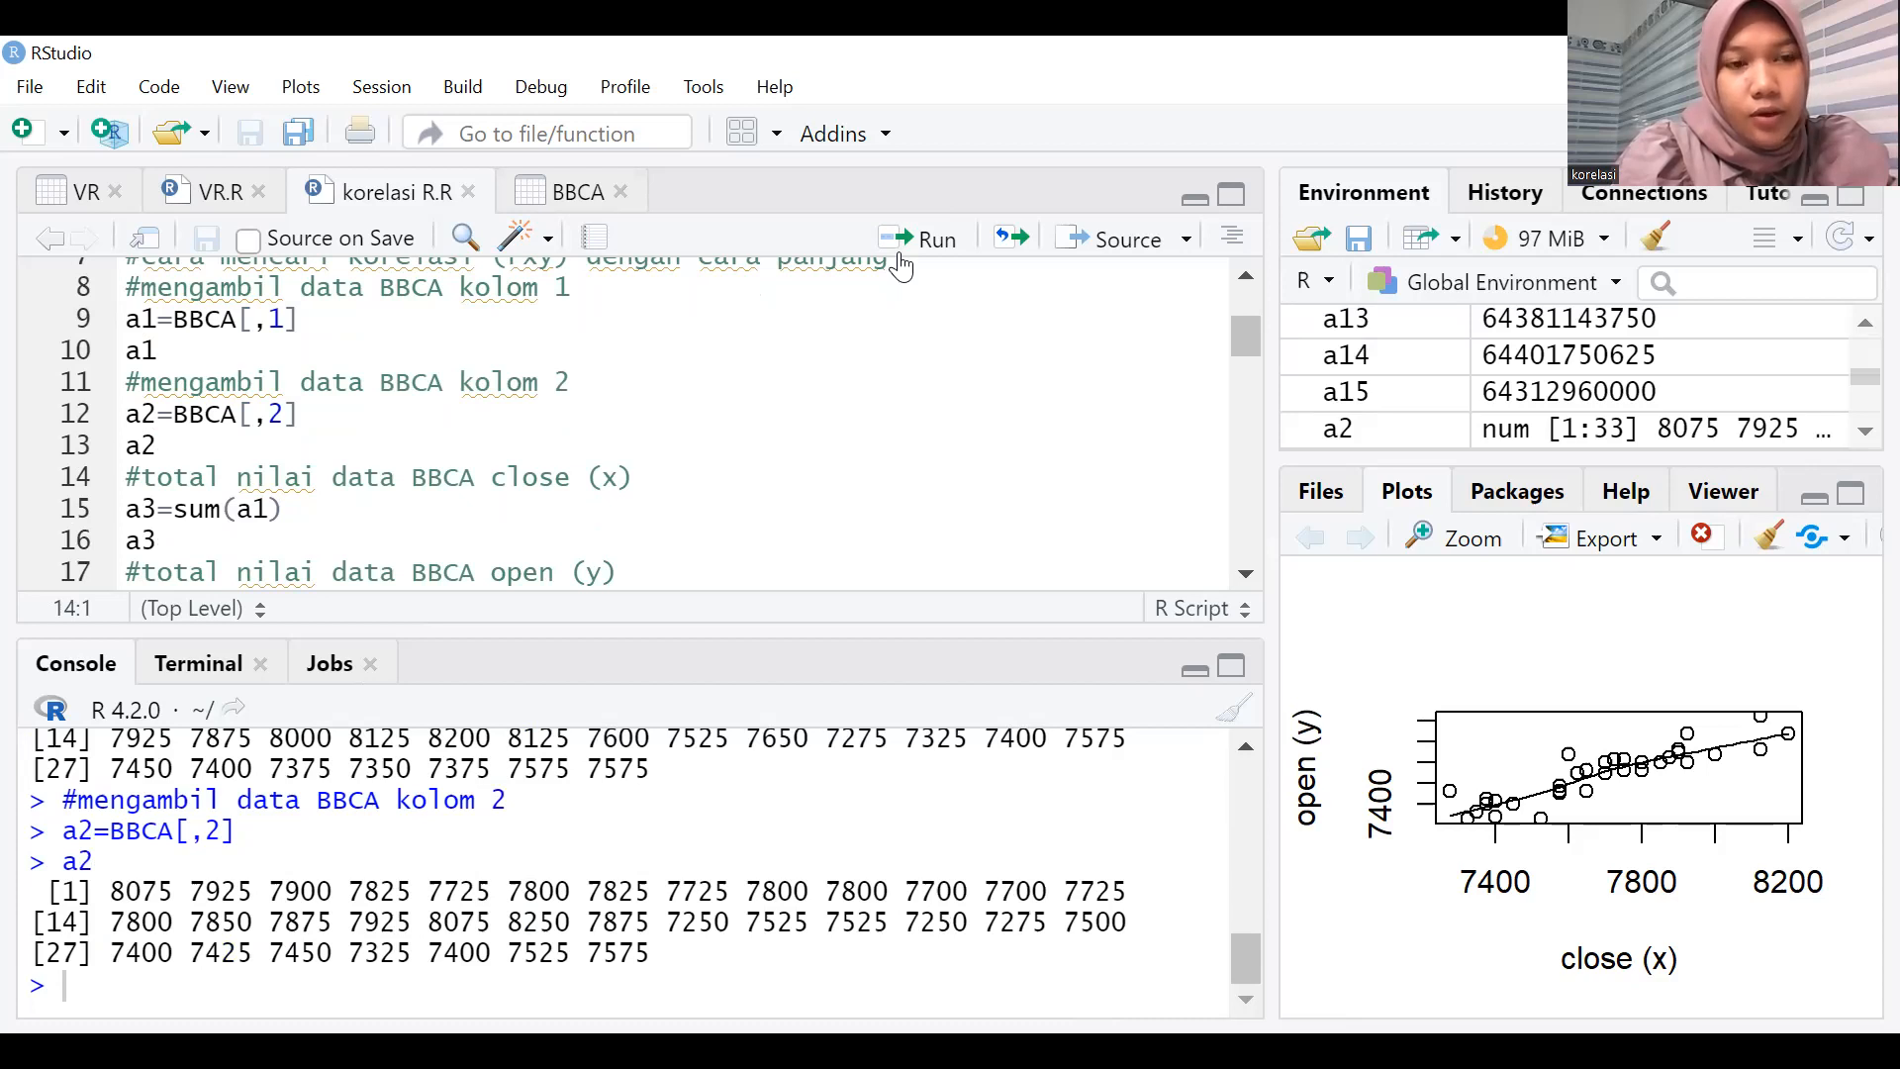
# Run the script lines that sum a1 into a3 and a2 into a4, printing both totals.
pyautogui.click(901, 262)
pyautogui.click(901, 262)
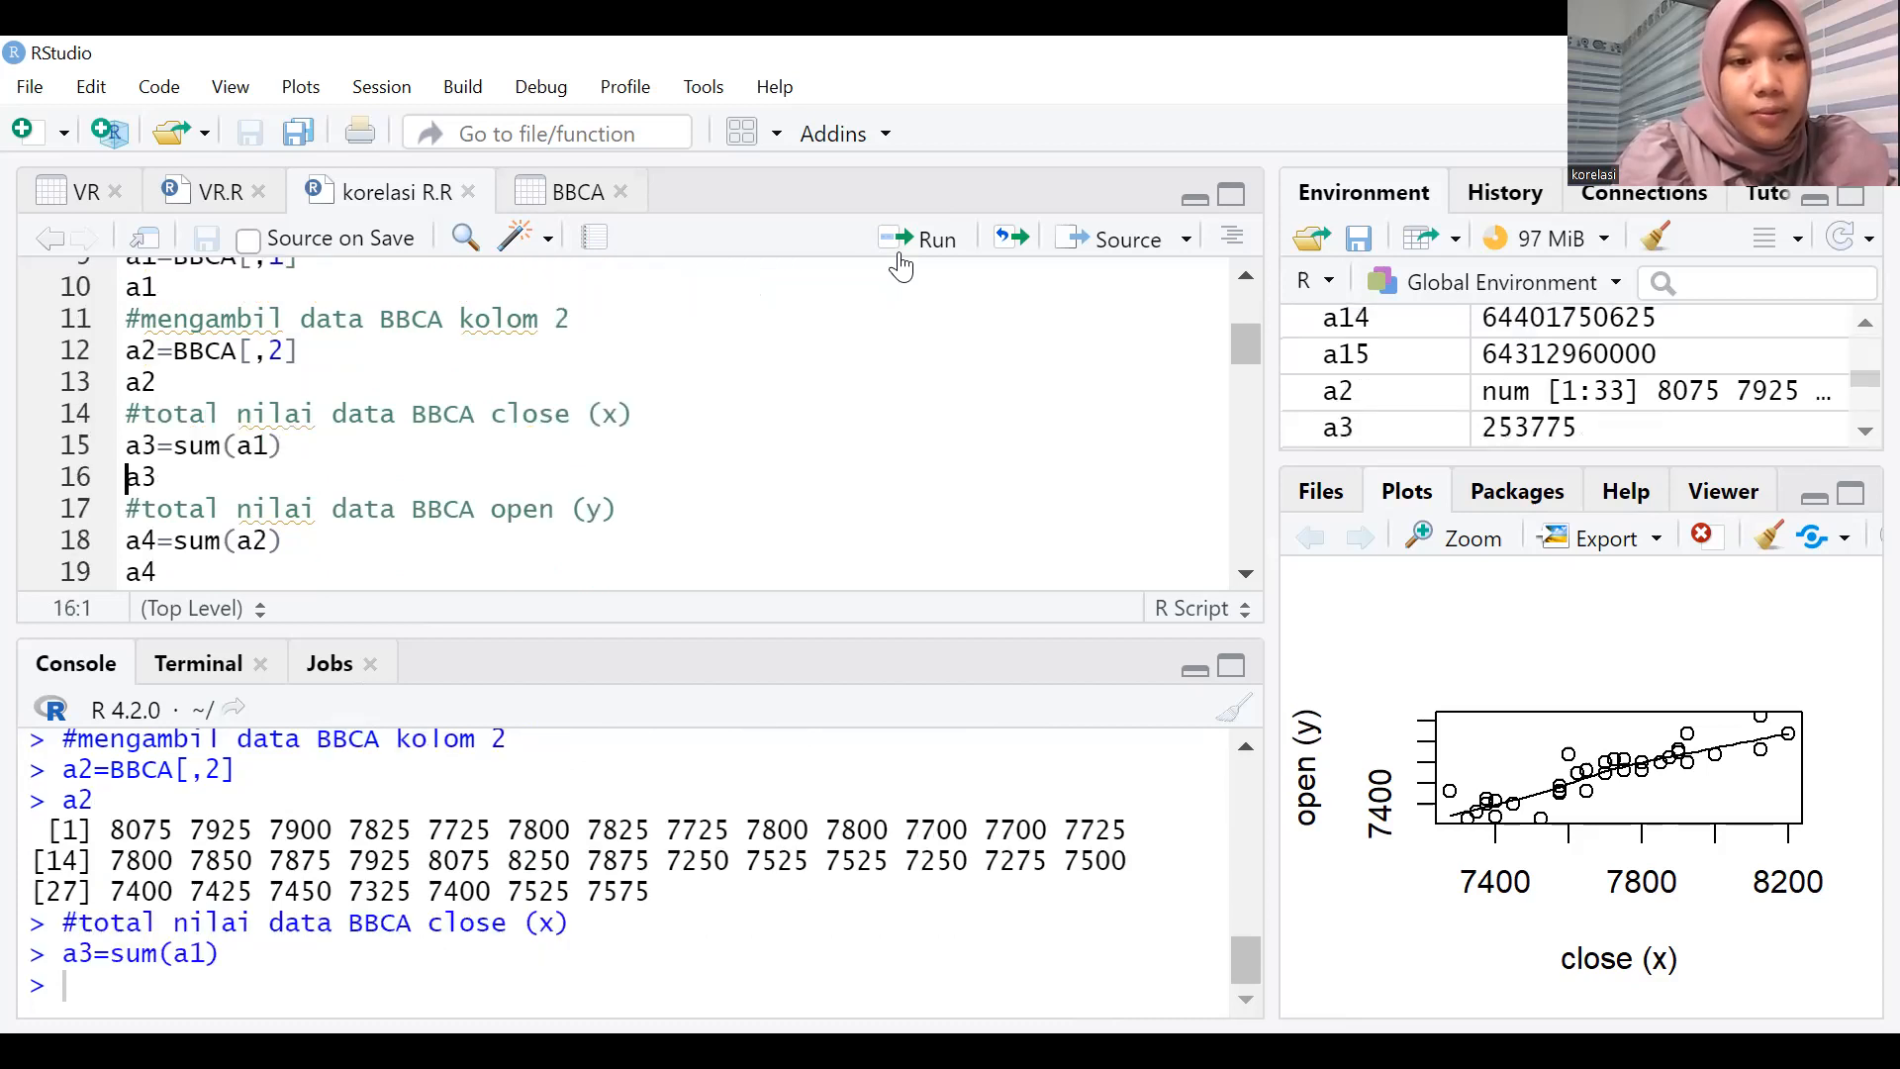
pyautogui.click(901, 262)
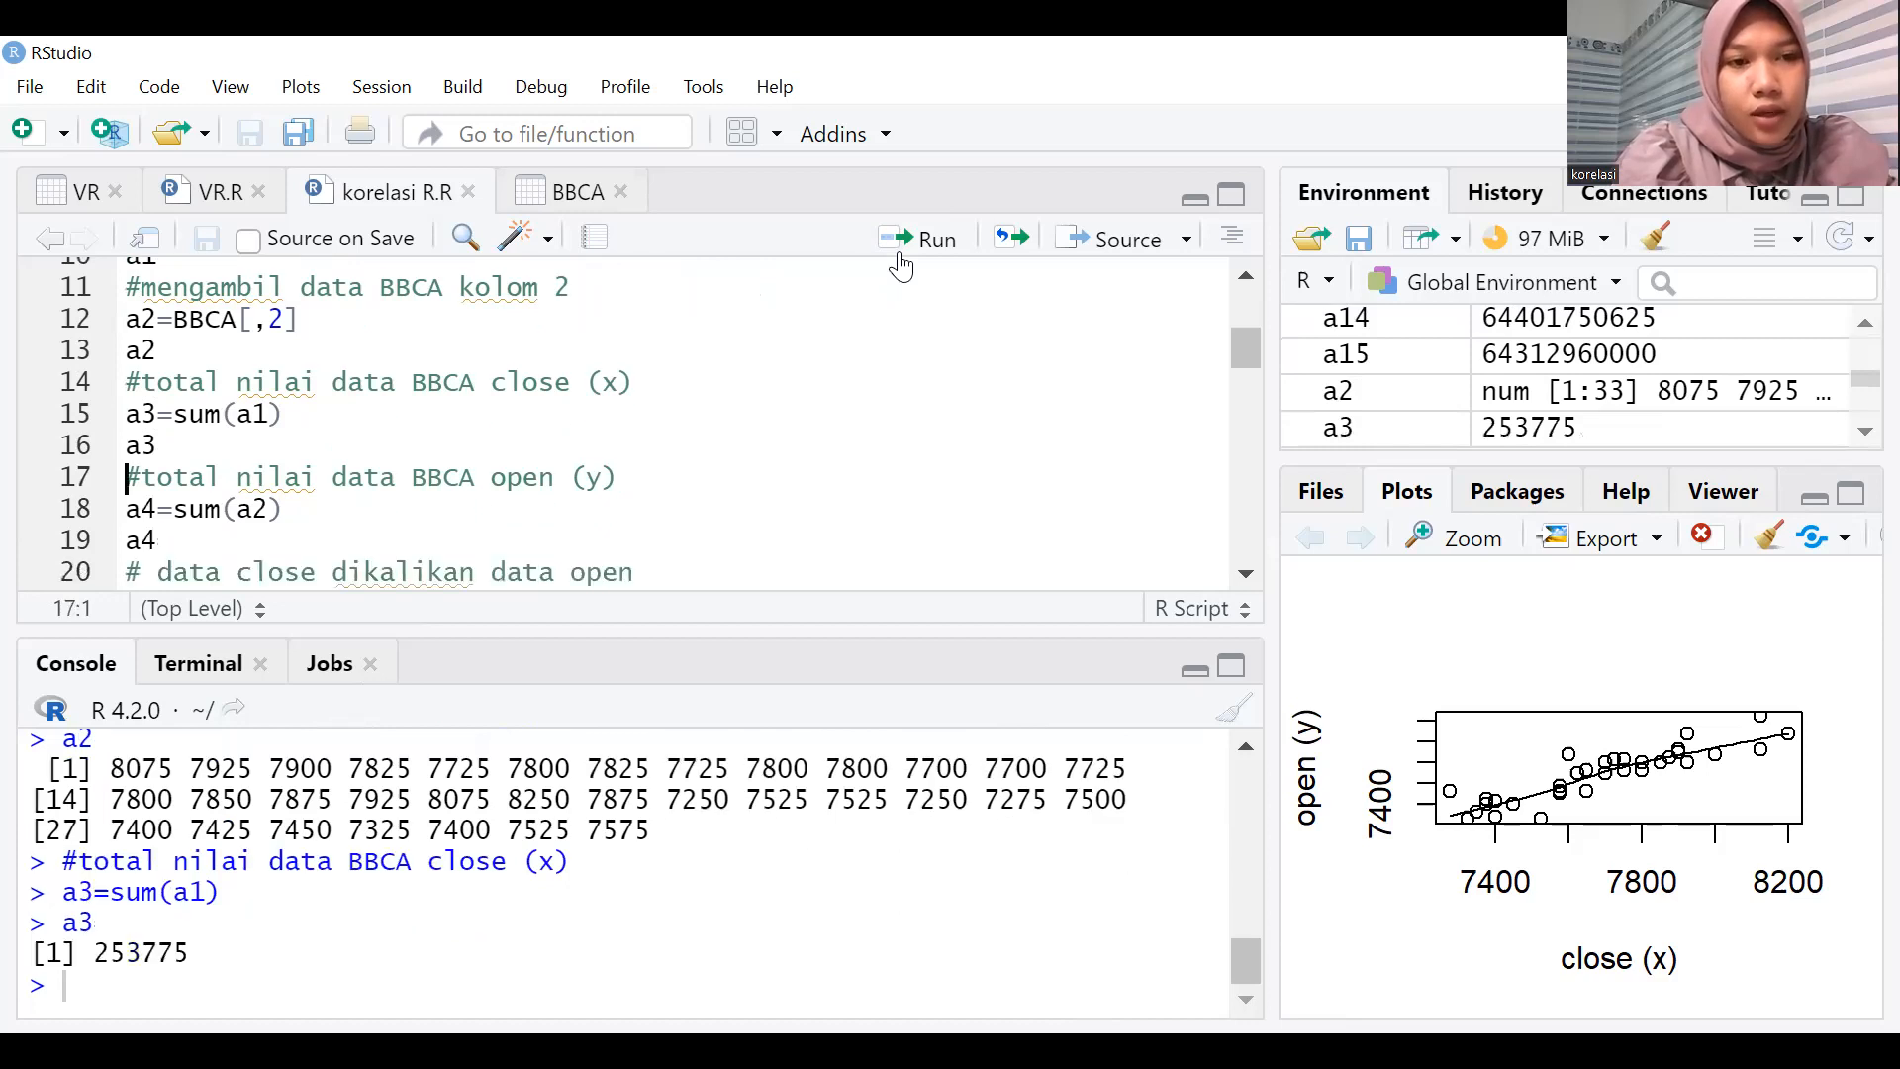
pyautogui.click(901, 256)
pyautogui.click(901, 255)
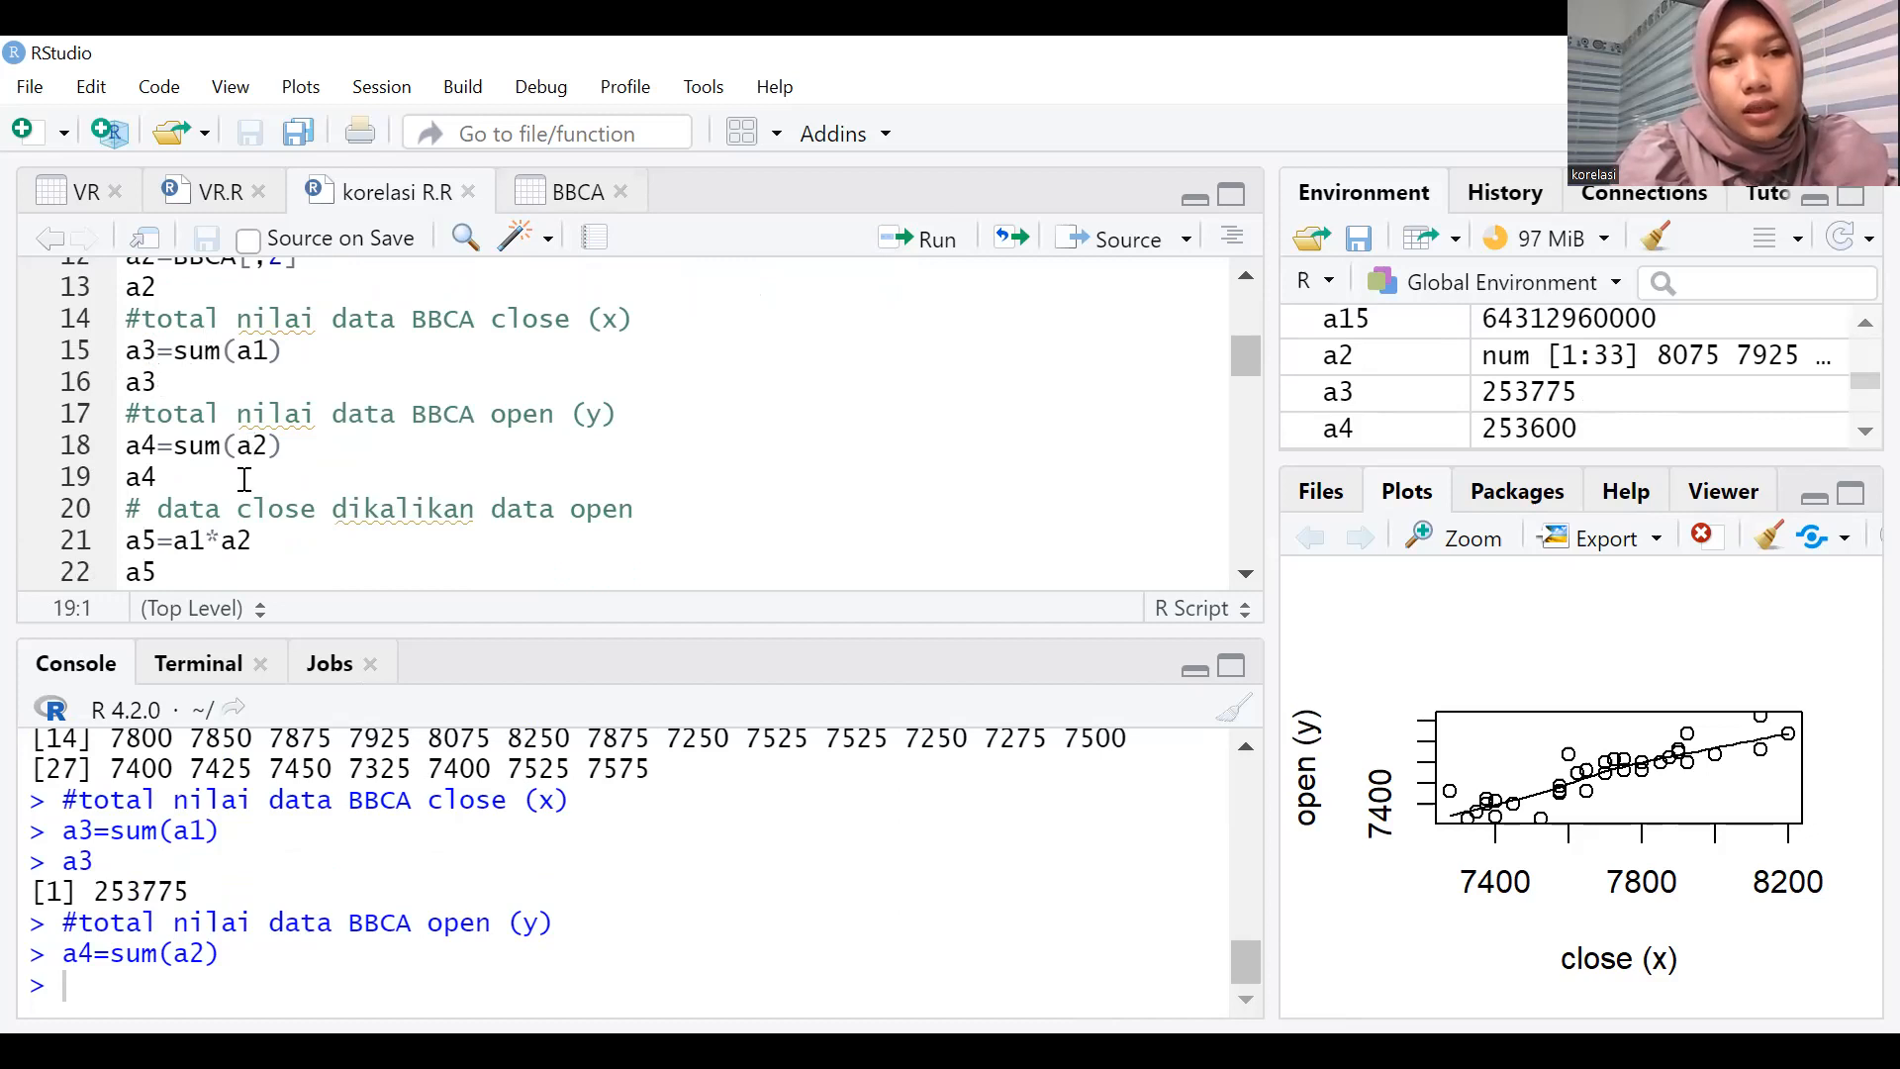
pyautogui.click(902, 250)
# Run the lines that compute a5=a1*a2 and its total a6=sum(a5), printing both.
pyautogui.click(903, 250)
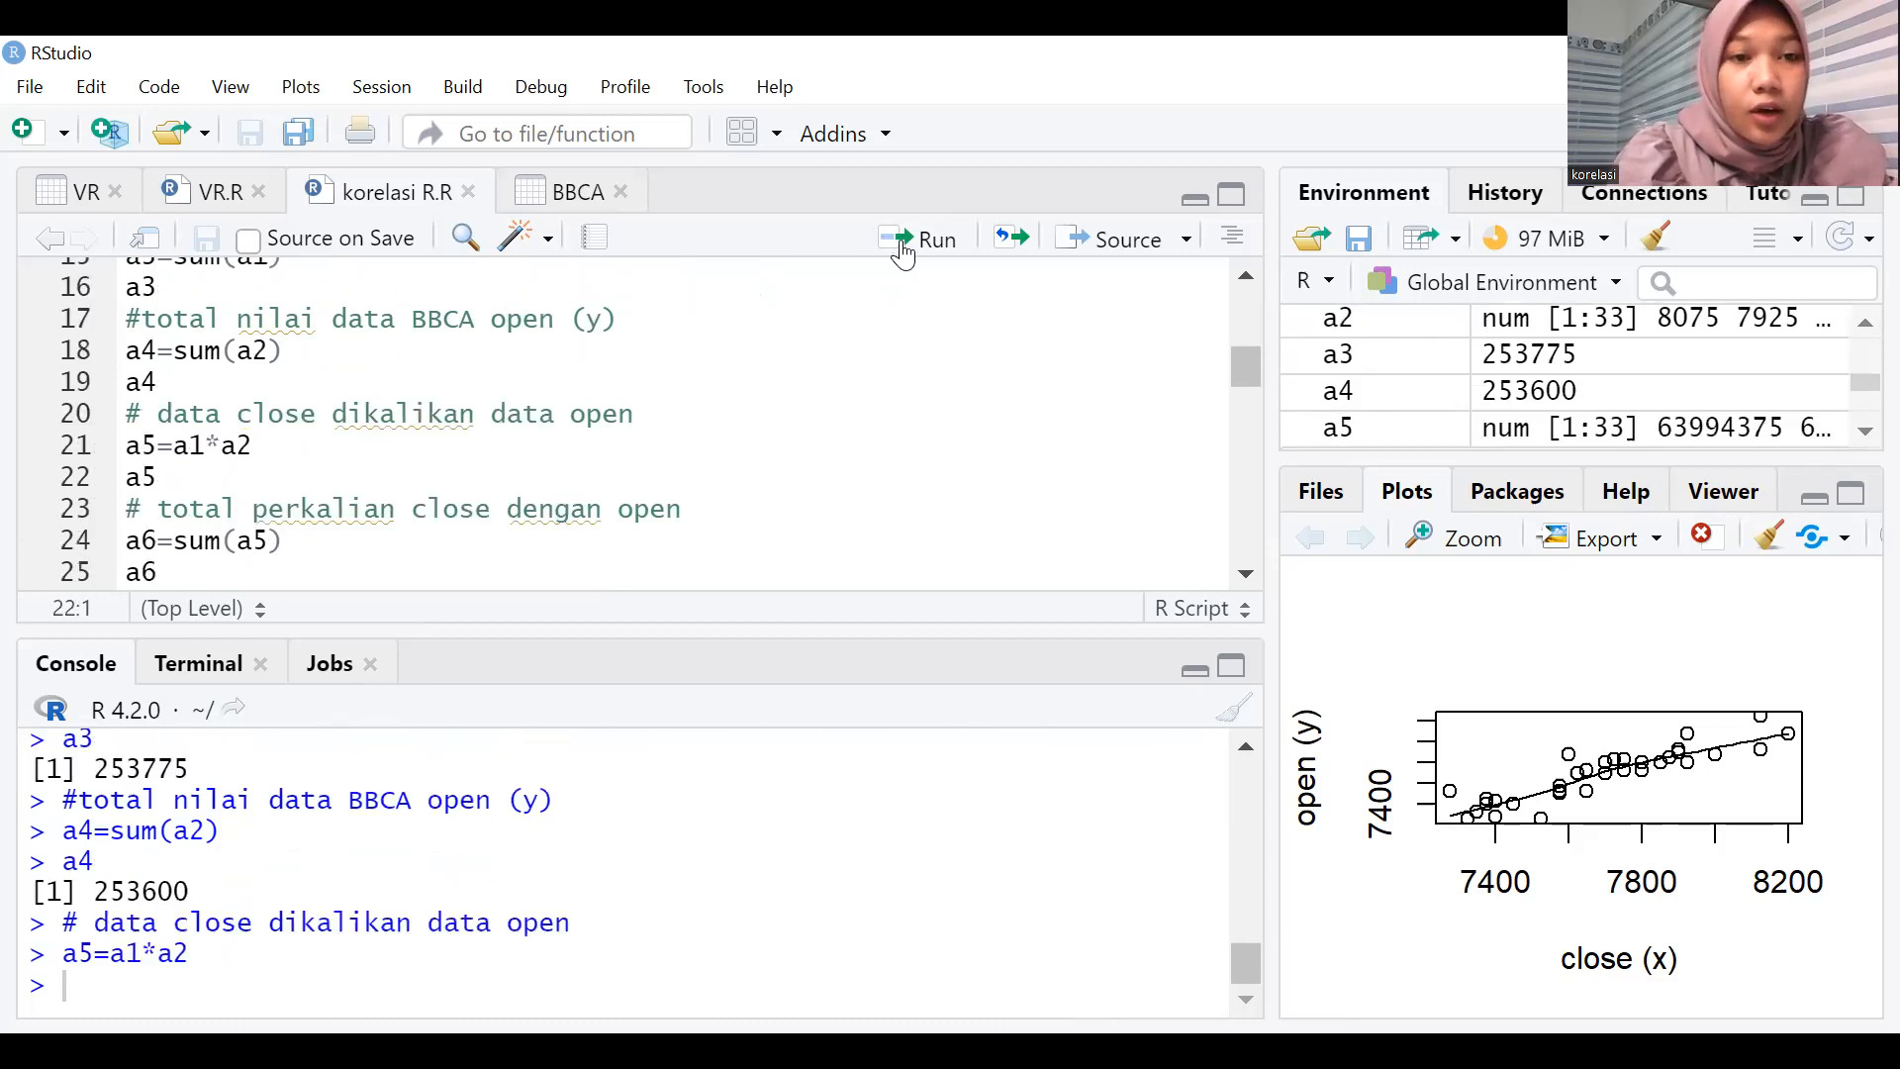
pyautogui.click(903, 249)
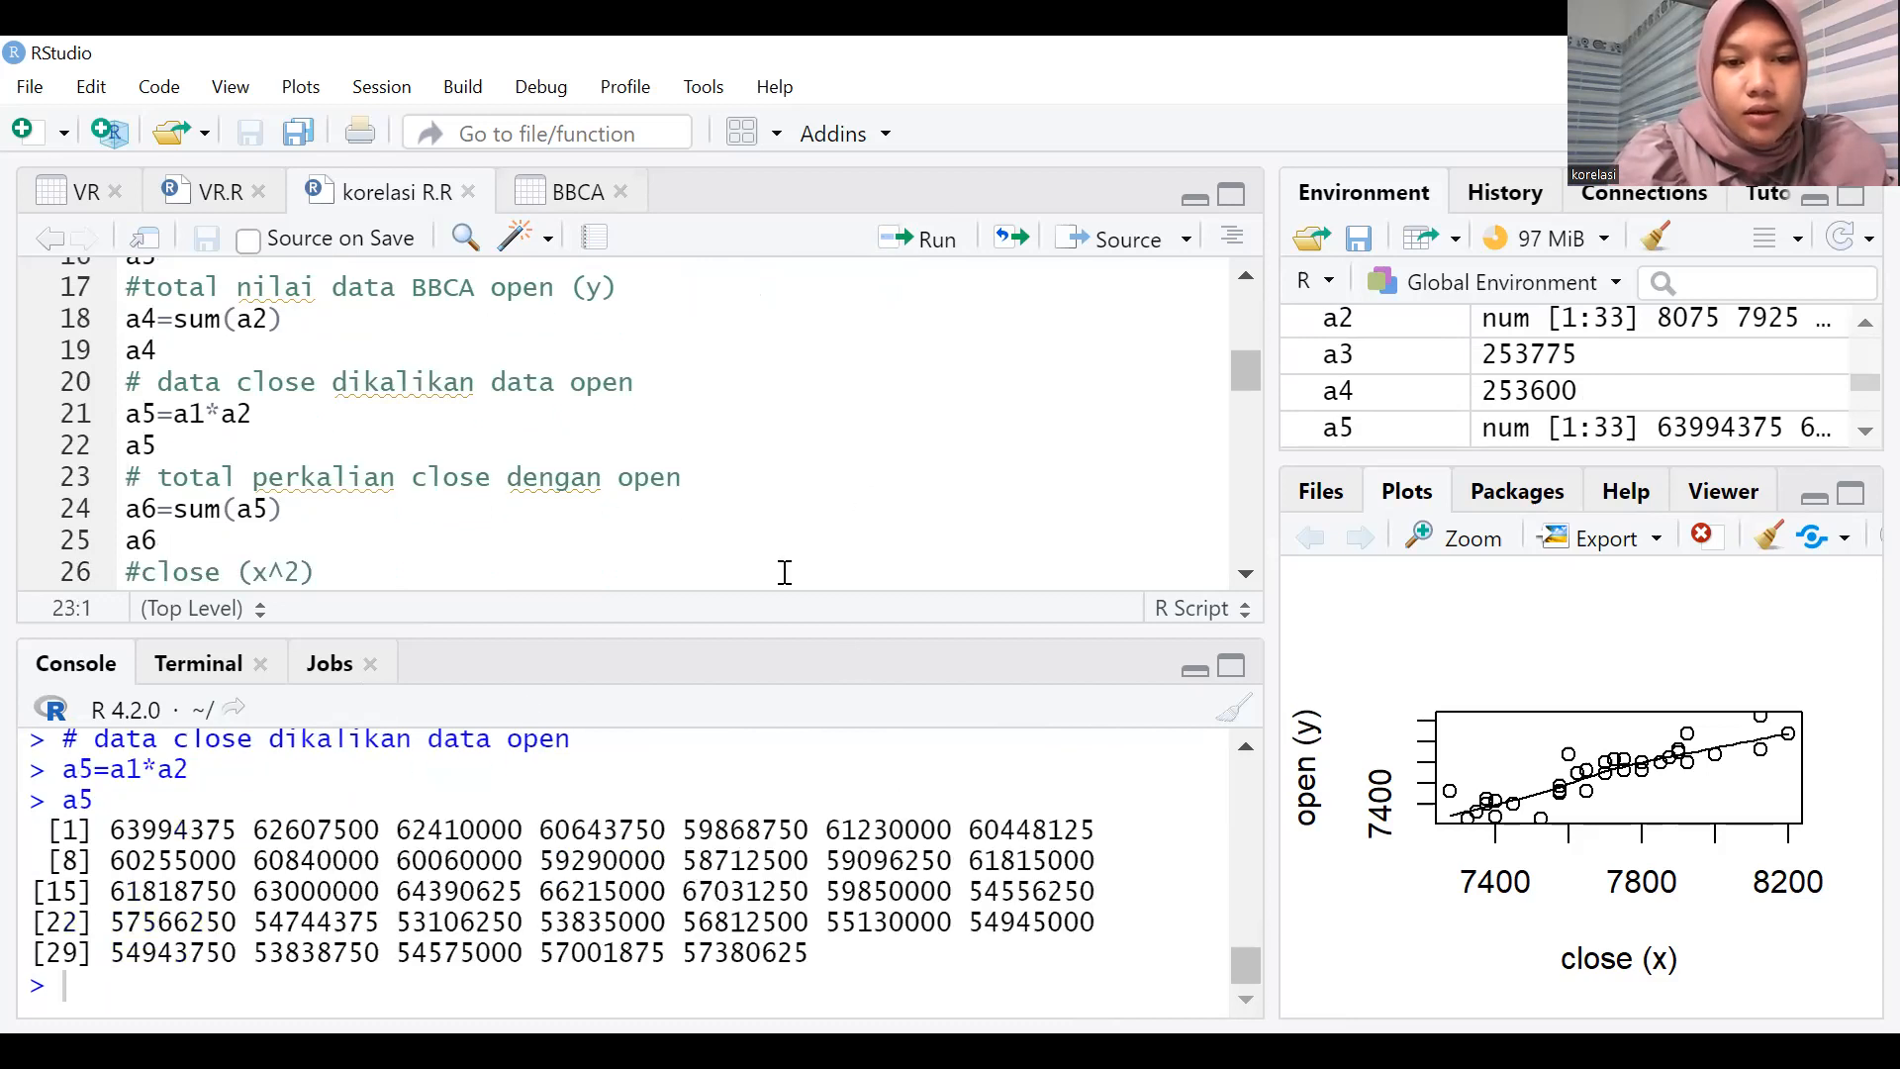
pyautogui.click(922, 242)
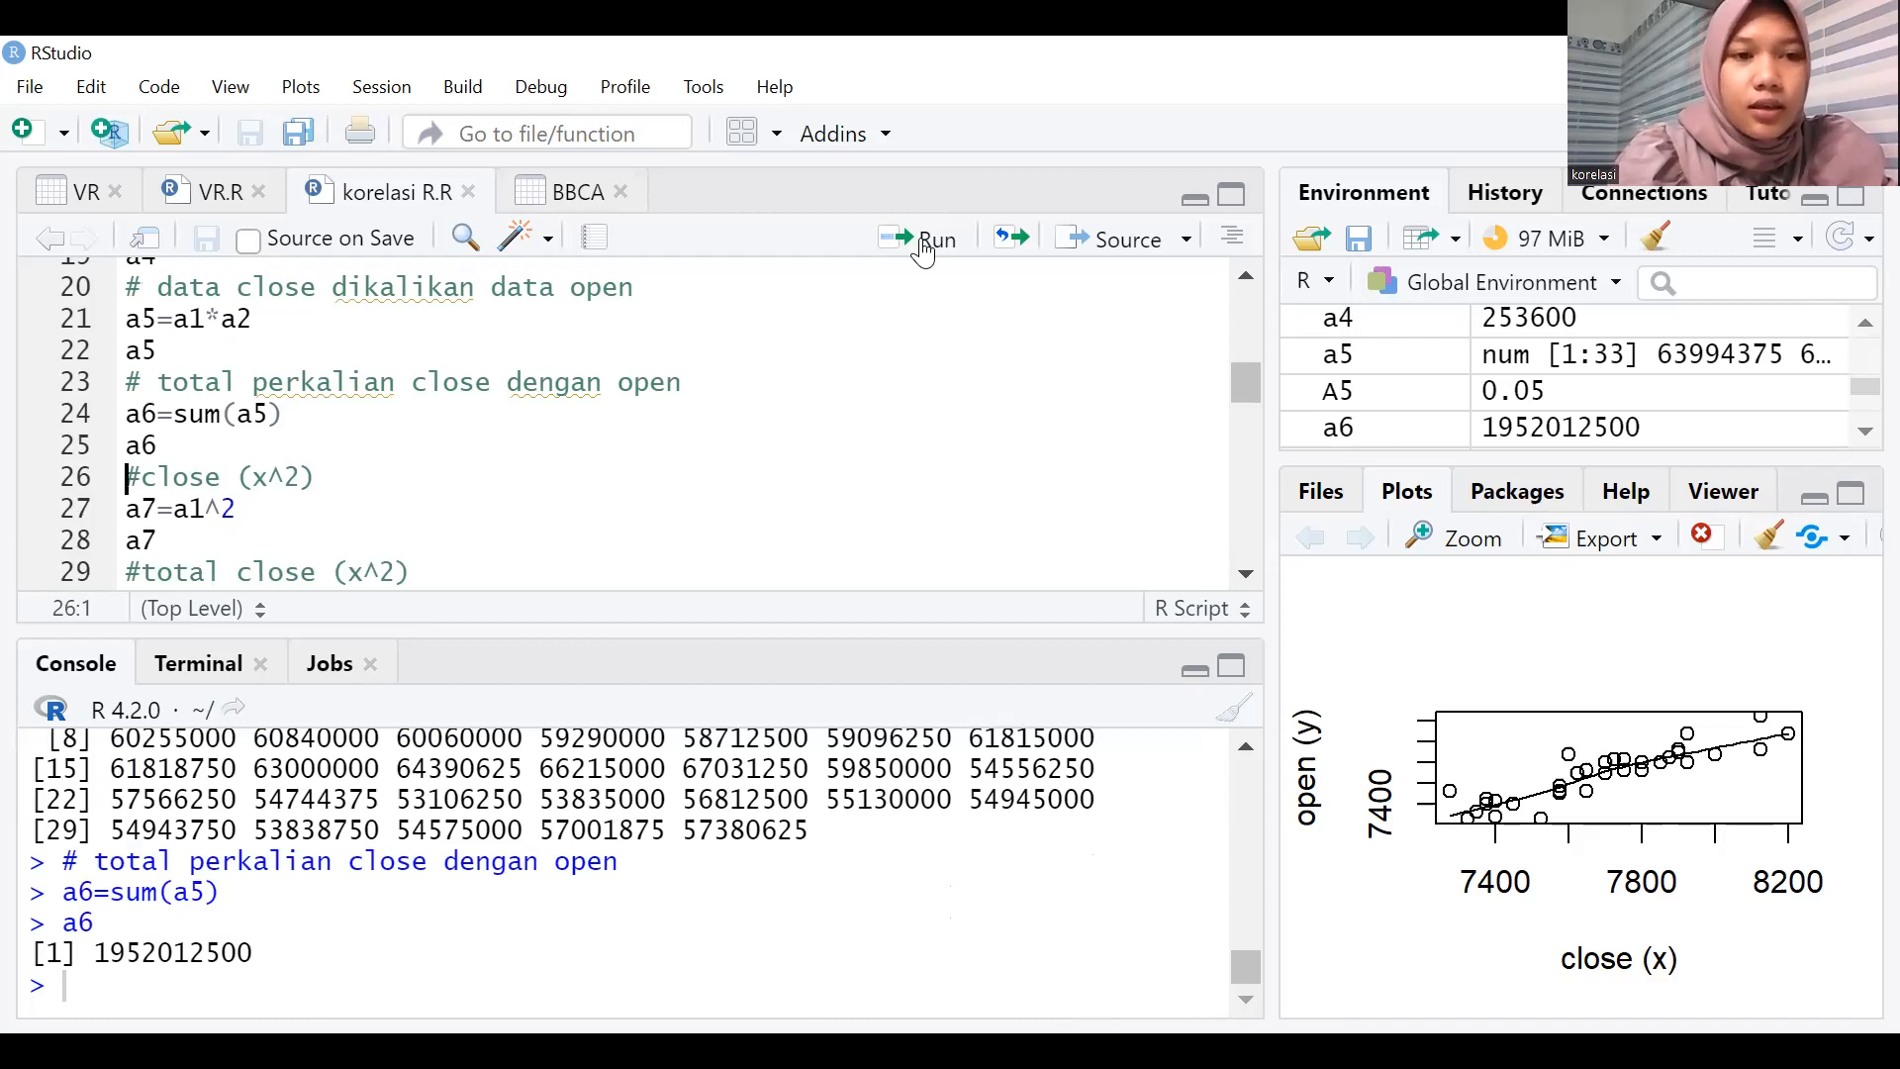
# Run the lines that square the close data as a7=a1^2 and total it as a8=sum(a7), printing both.
pyautogui.click(922, 241)
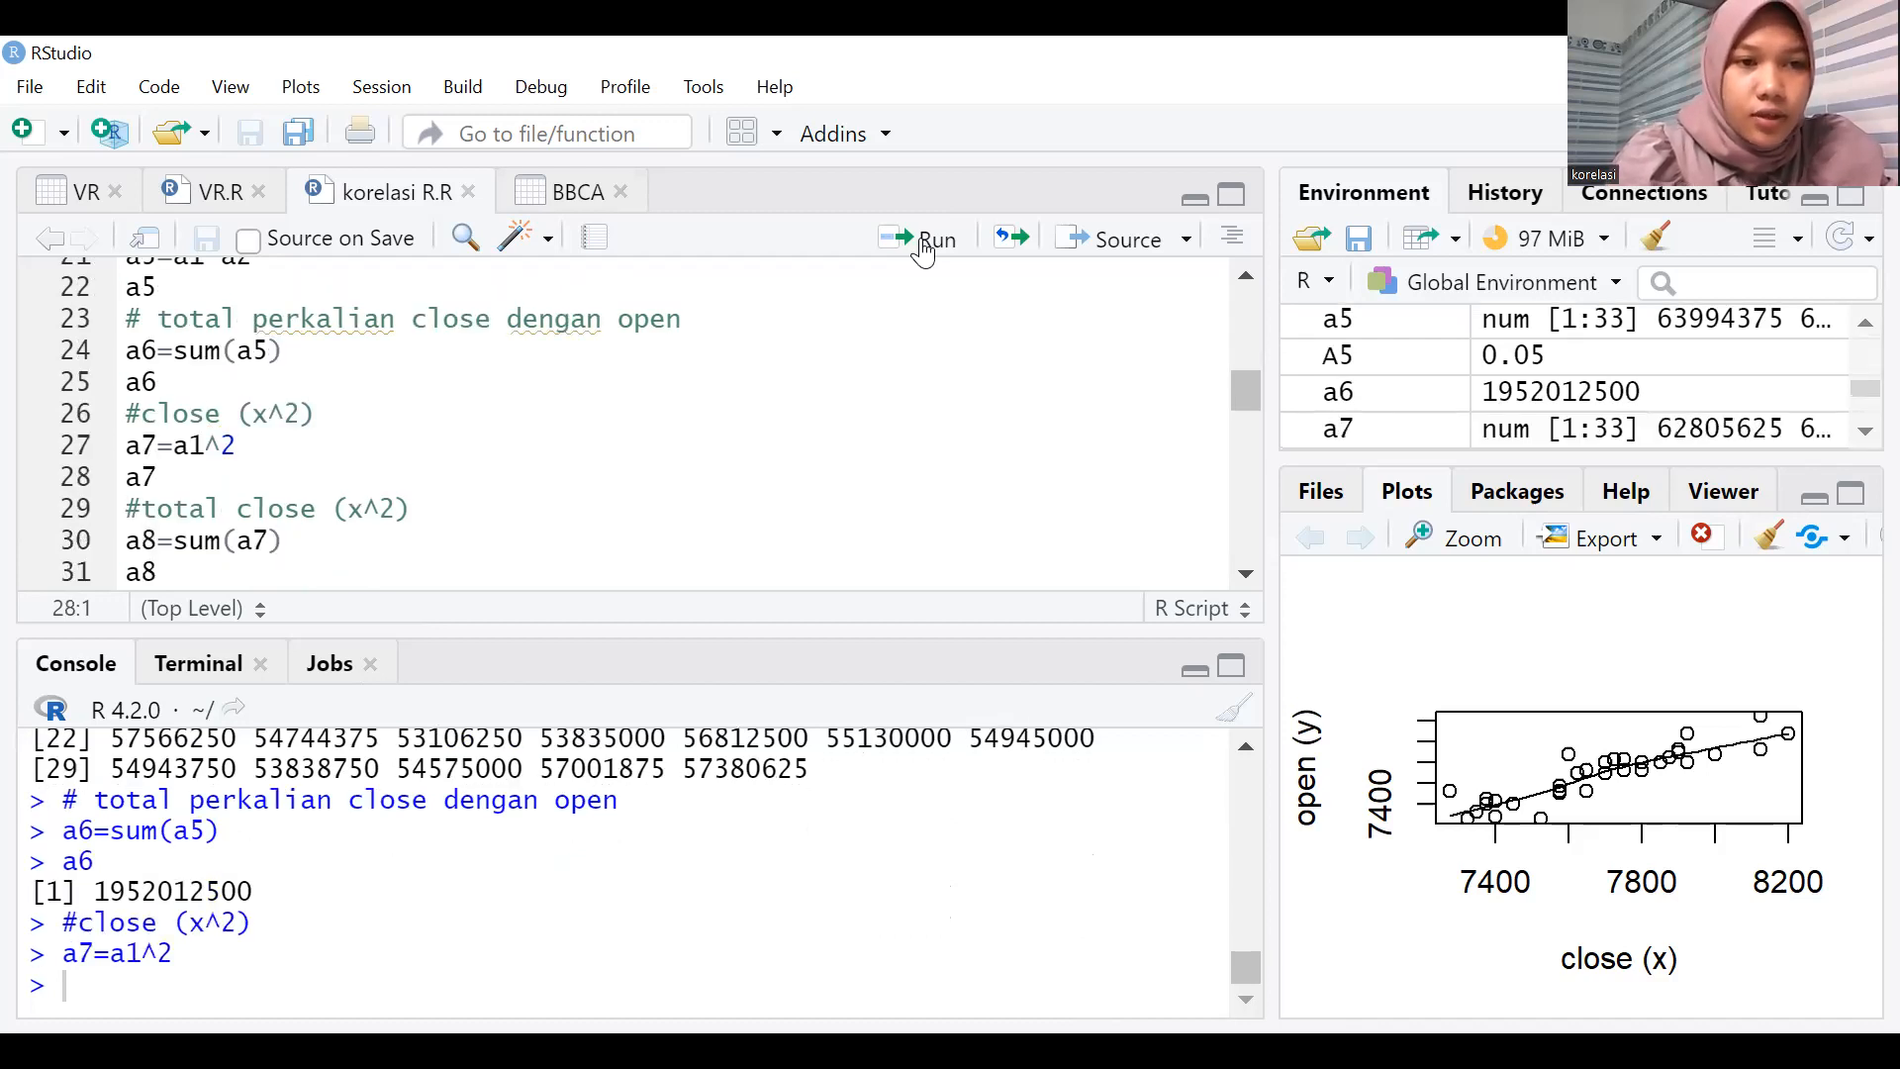
pyautogui.click(923, 247)
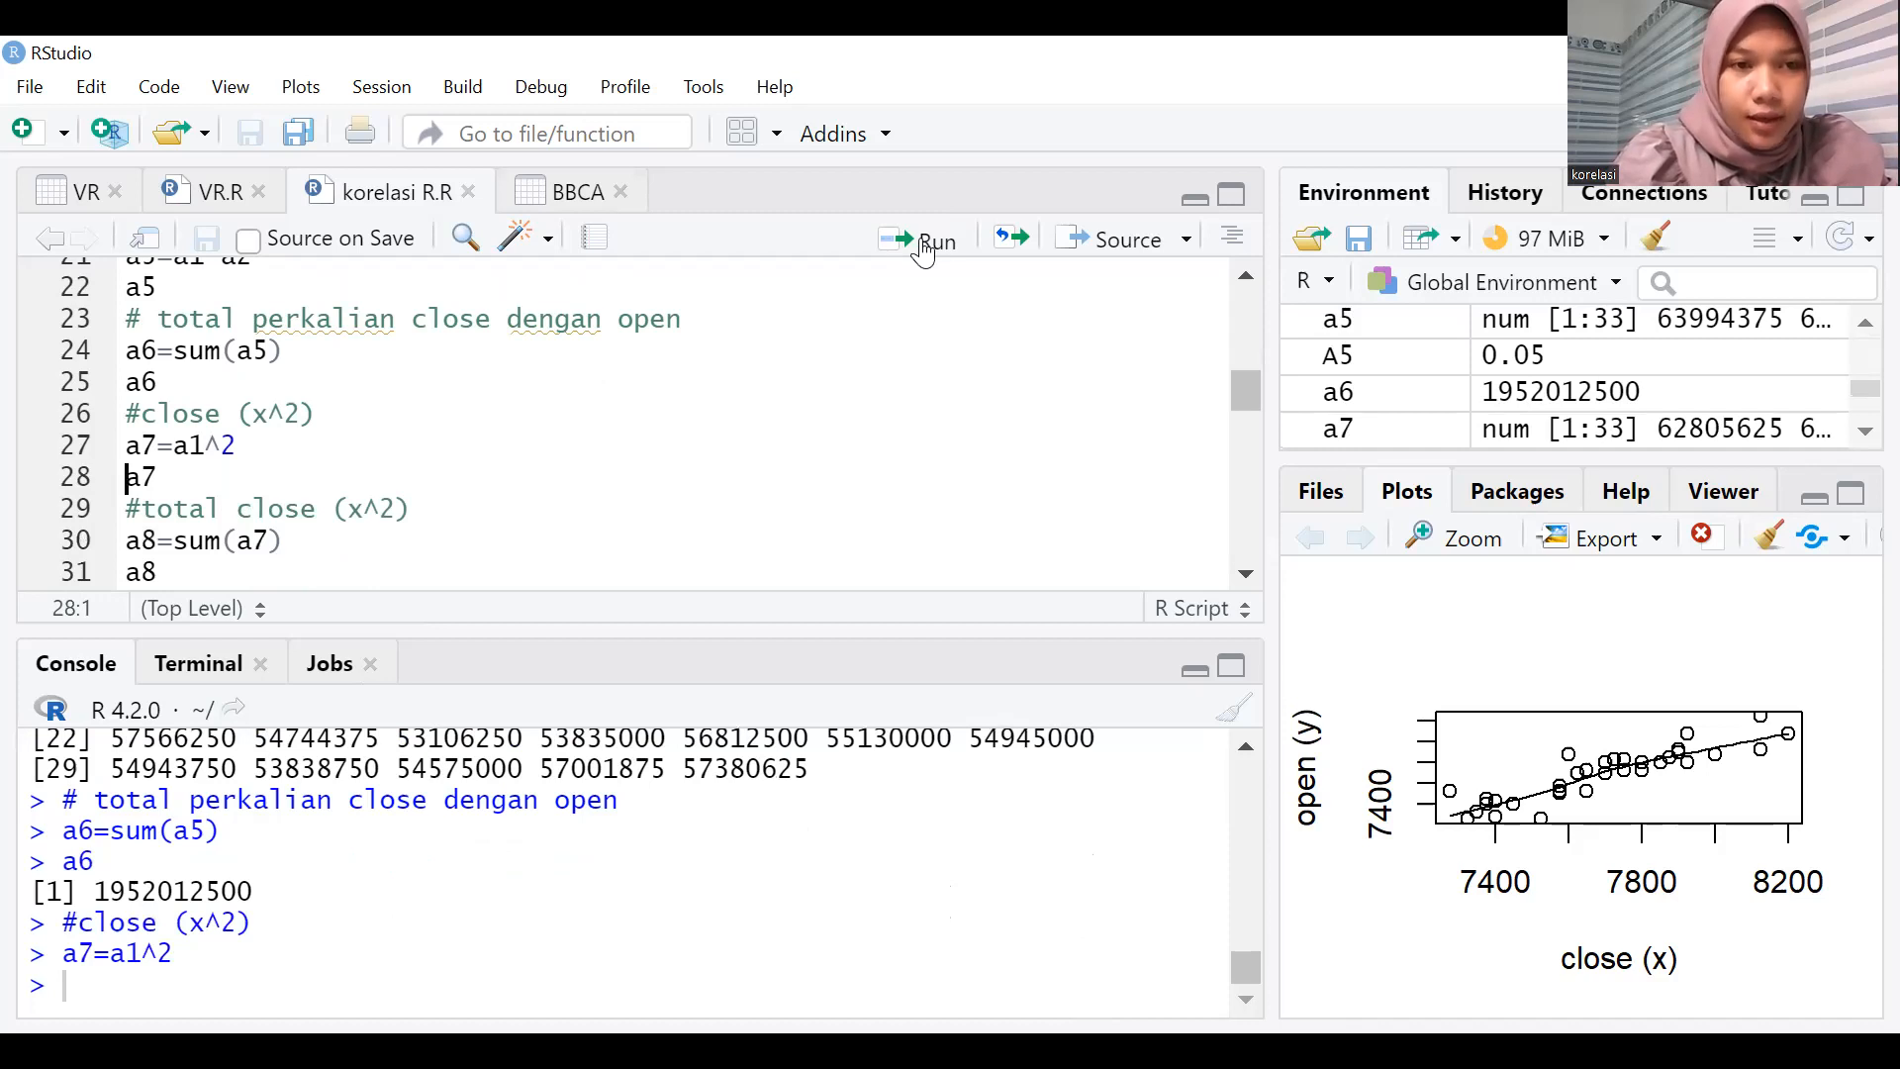
pyautogui.click(923, 247)
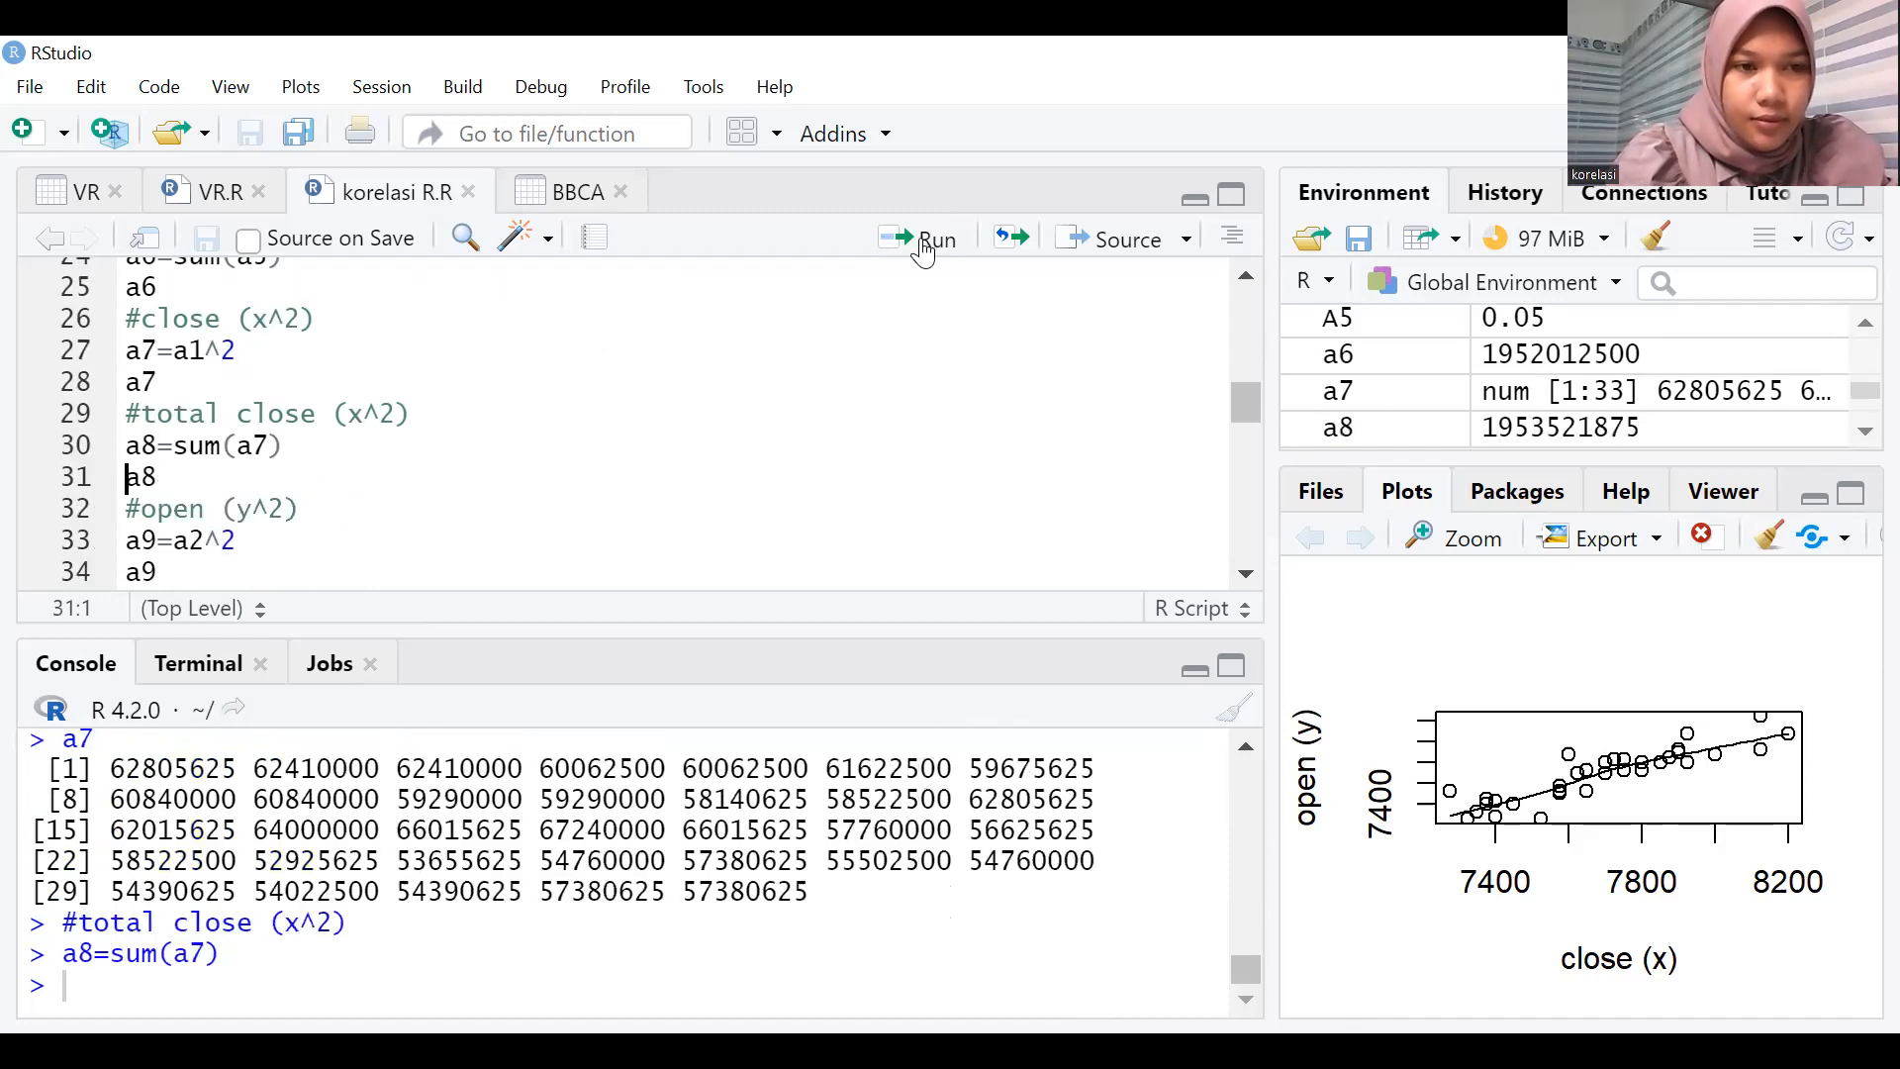
pyautogui.click(922, 248)
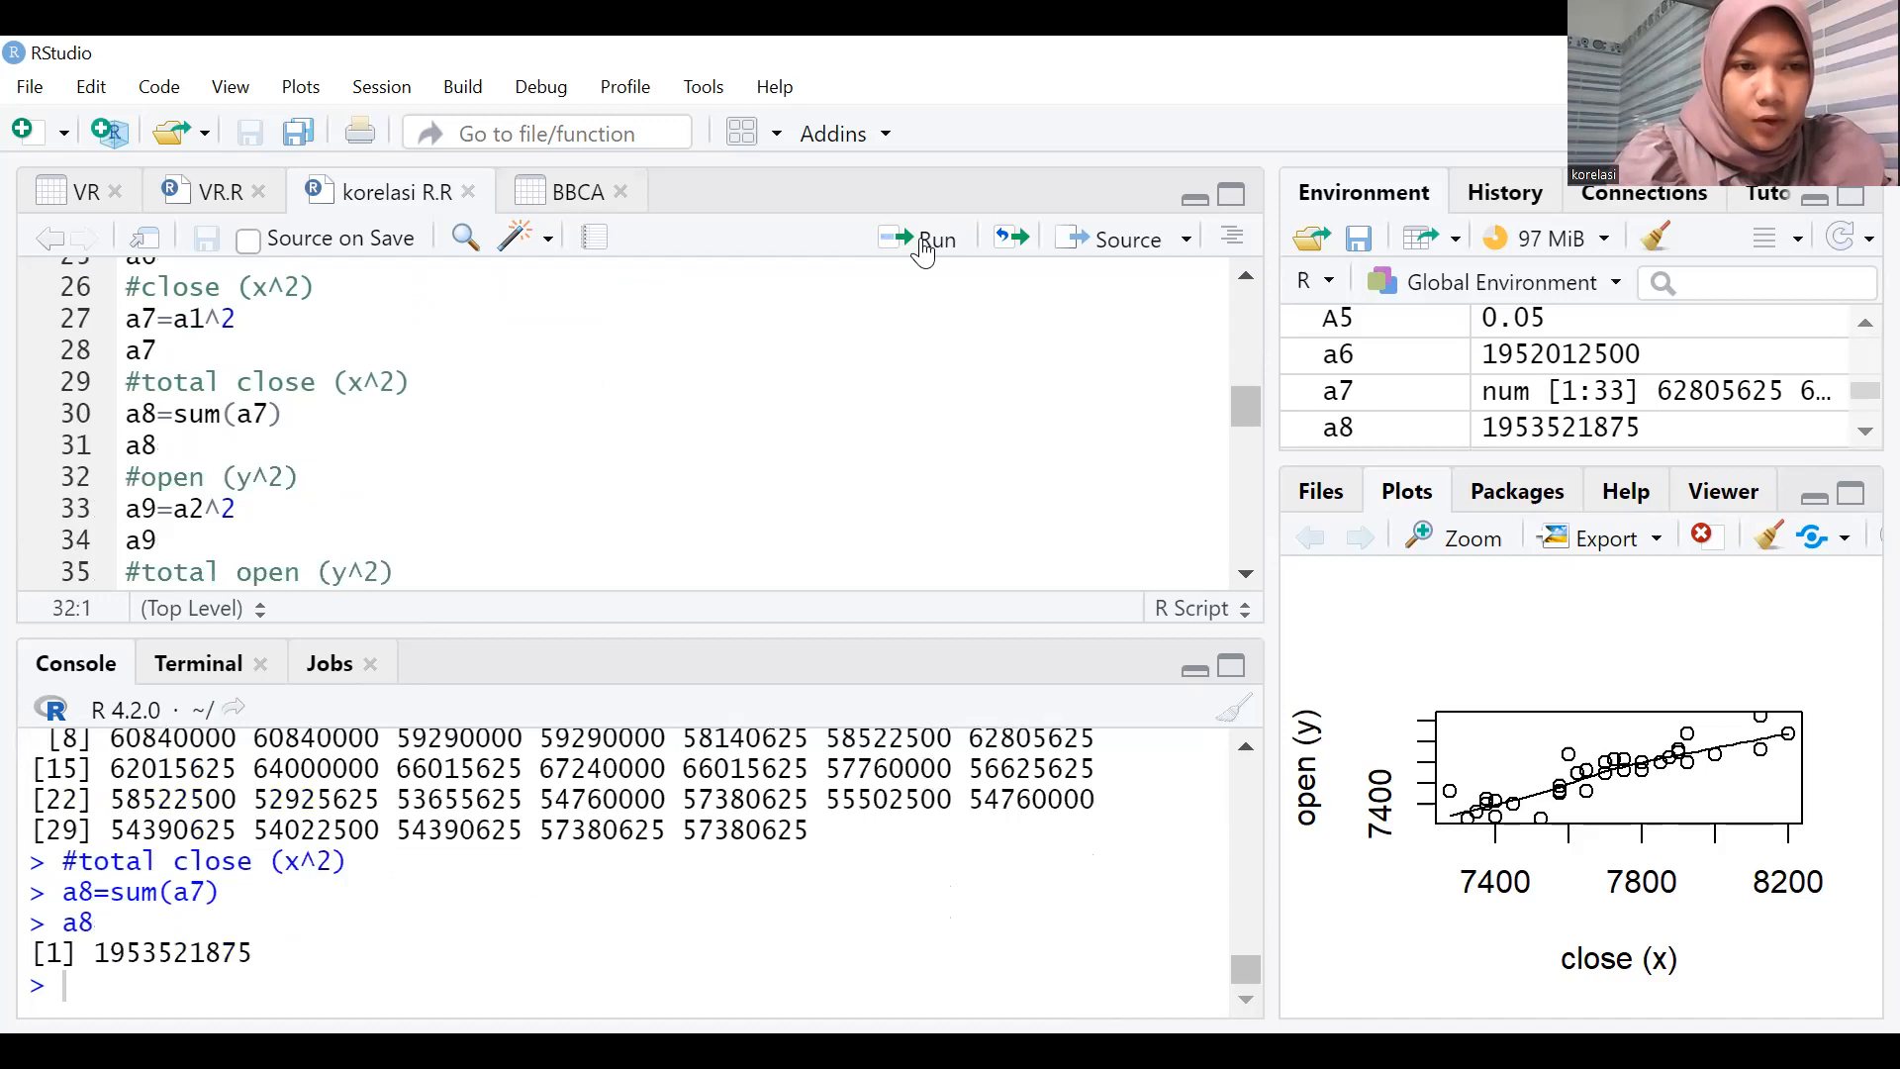
# Run the lines that square the open data as a9=a2^2 and total it as a10=sum(a9), printing both.
pyautogui.click(923, 247)
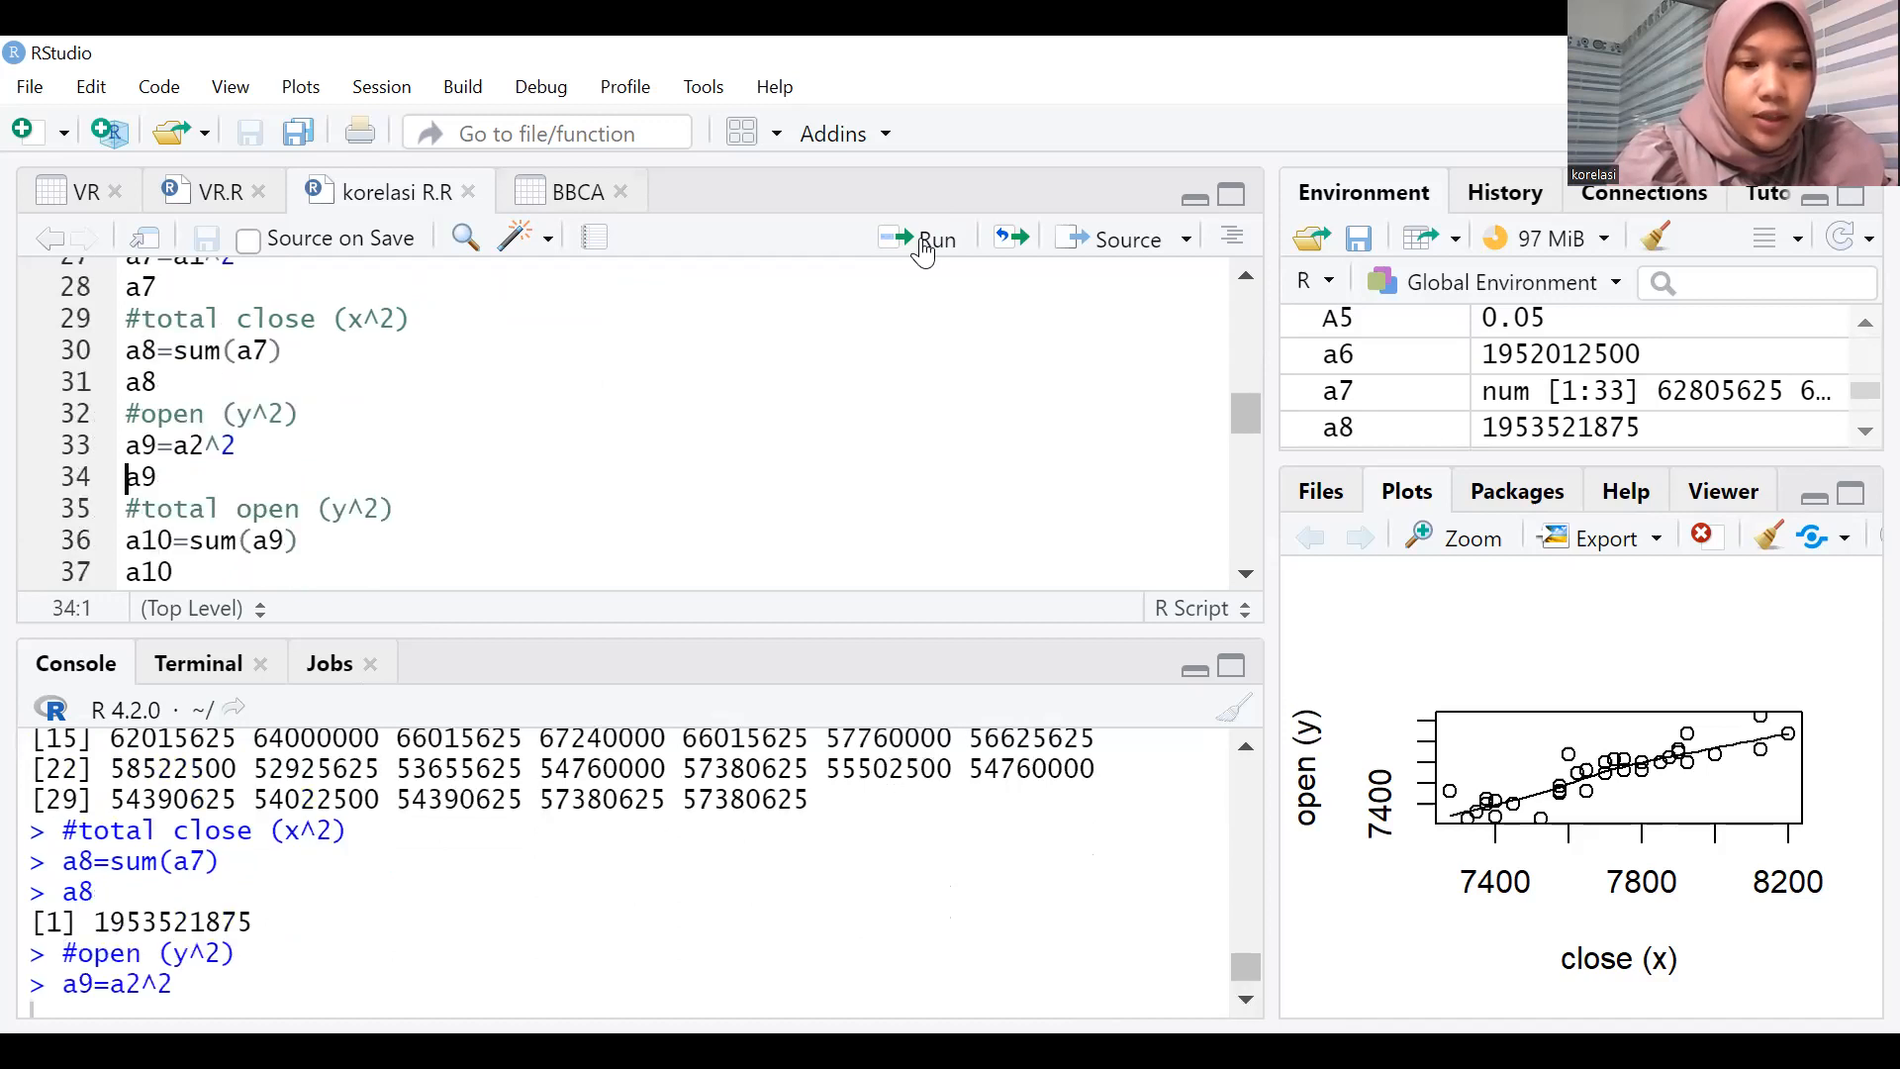
pyautogui.click(923, 248)
pyautogui.click(922, 247)
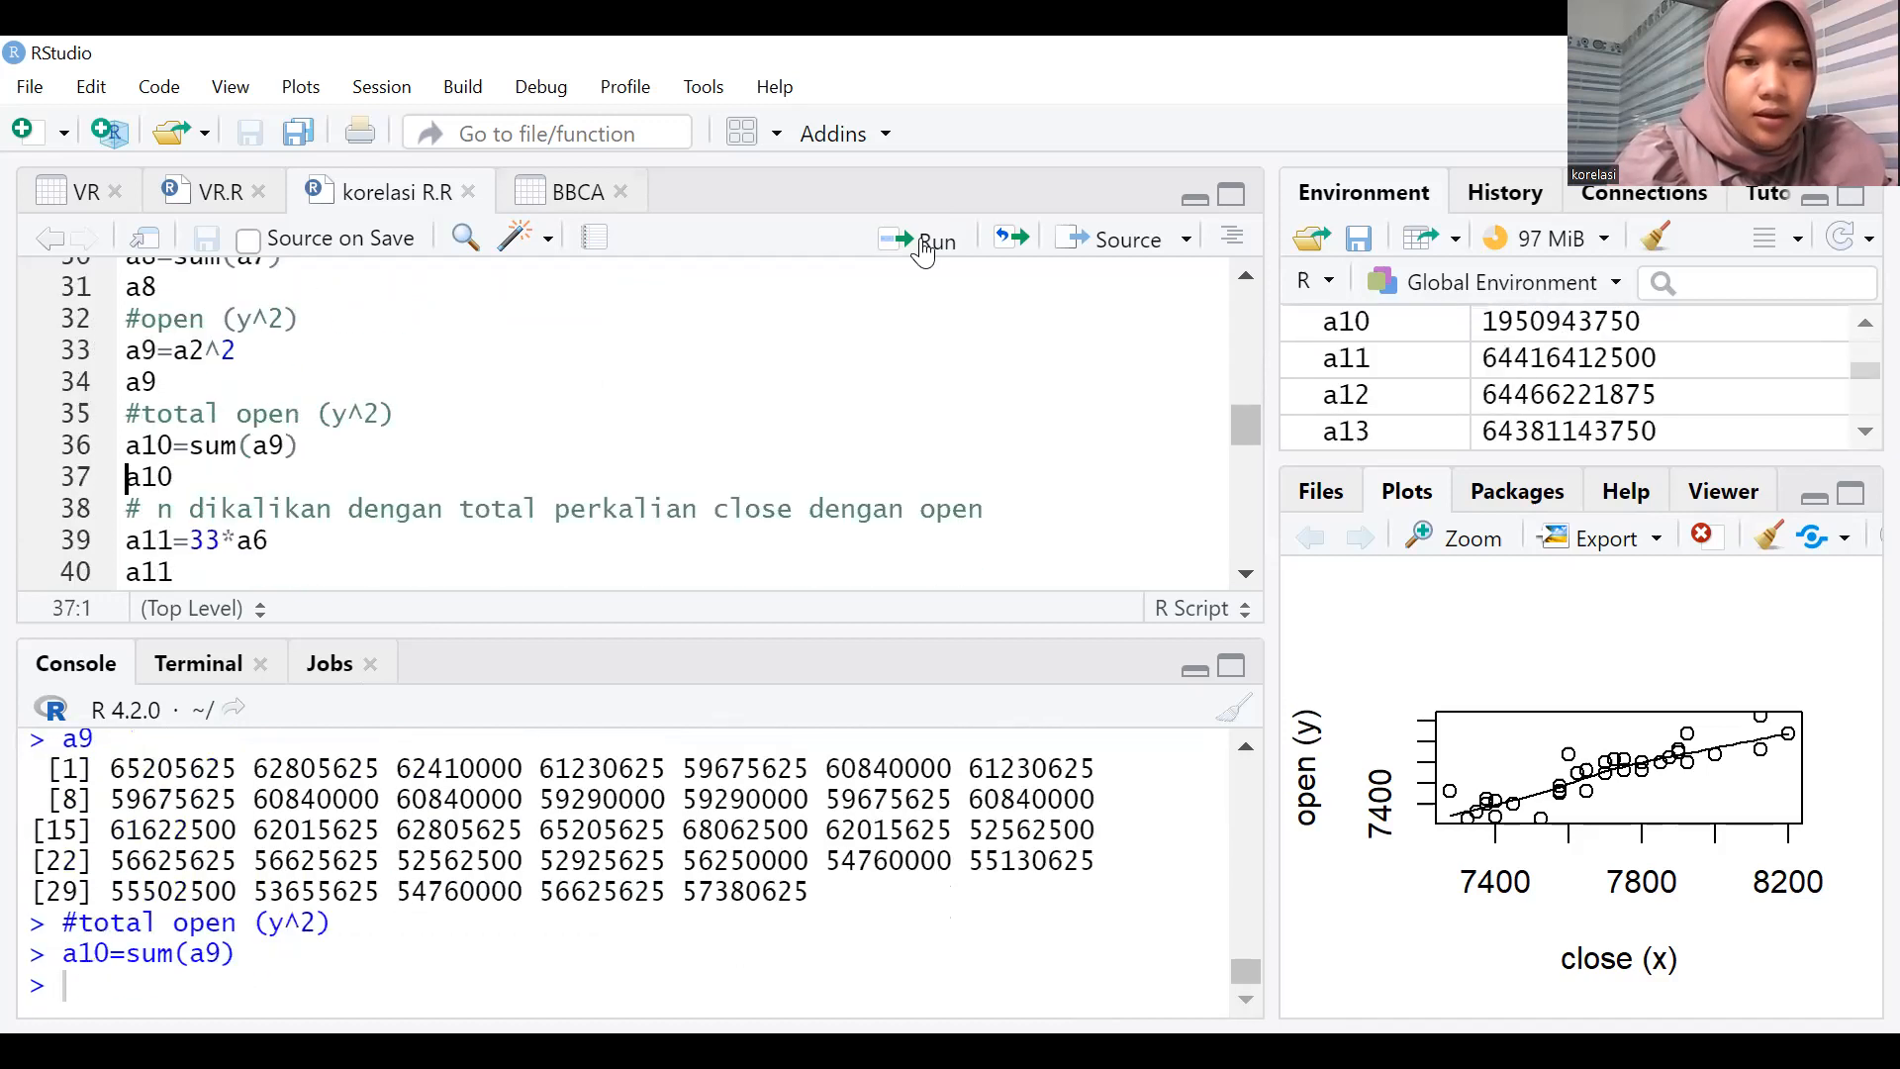
pyautogui.click(922, 248)
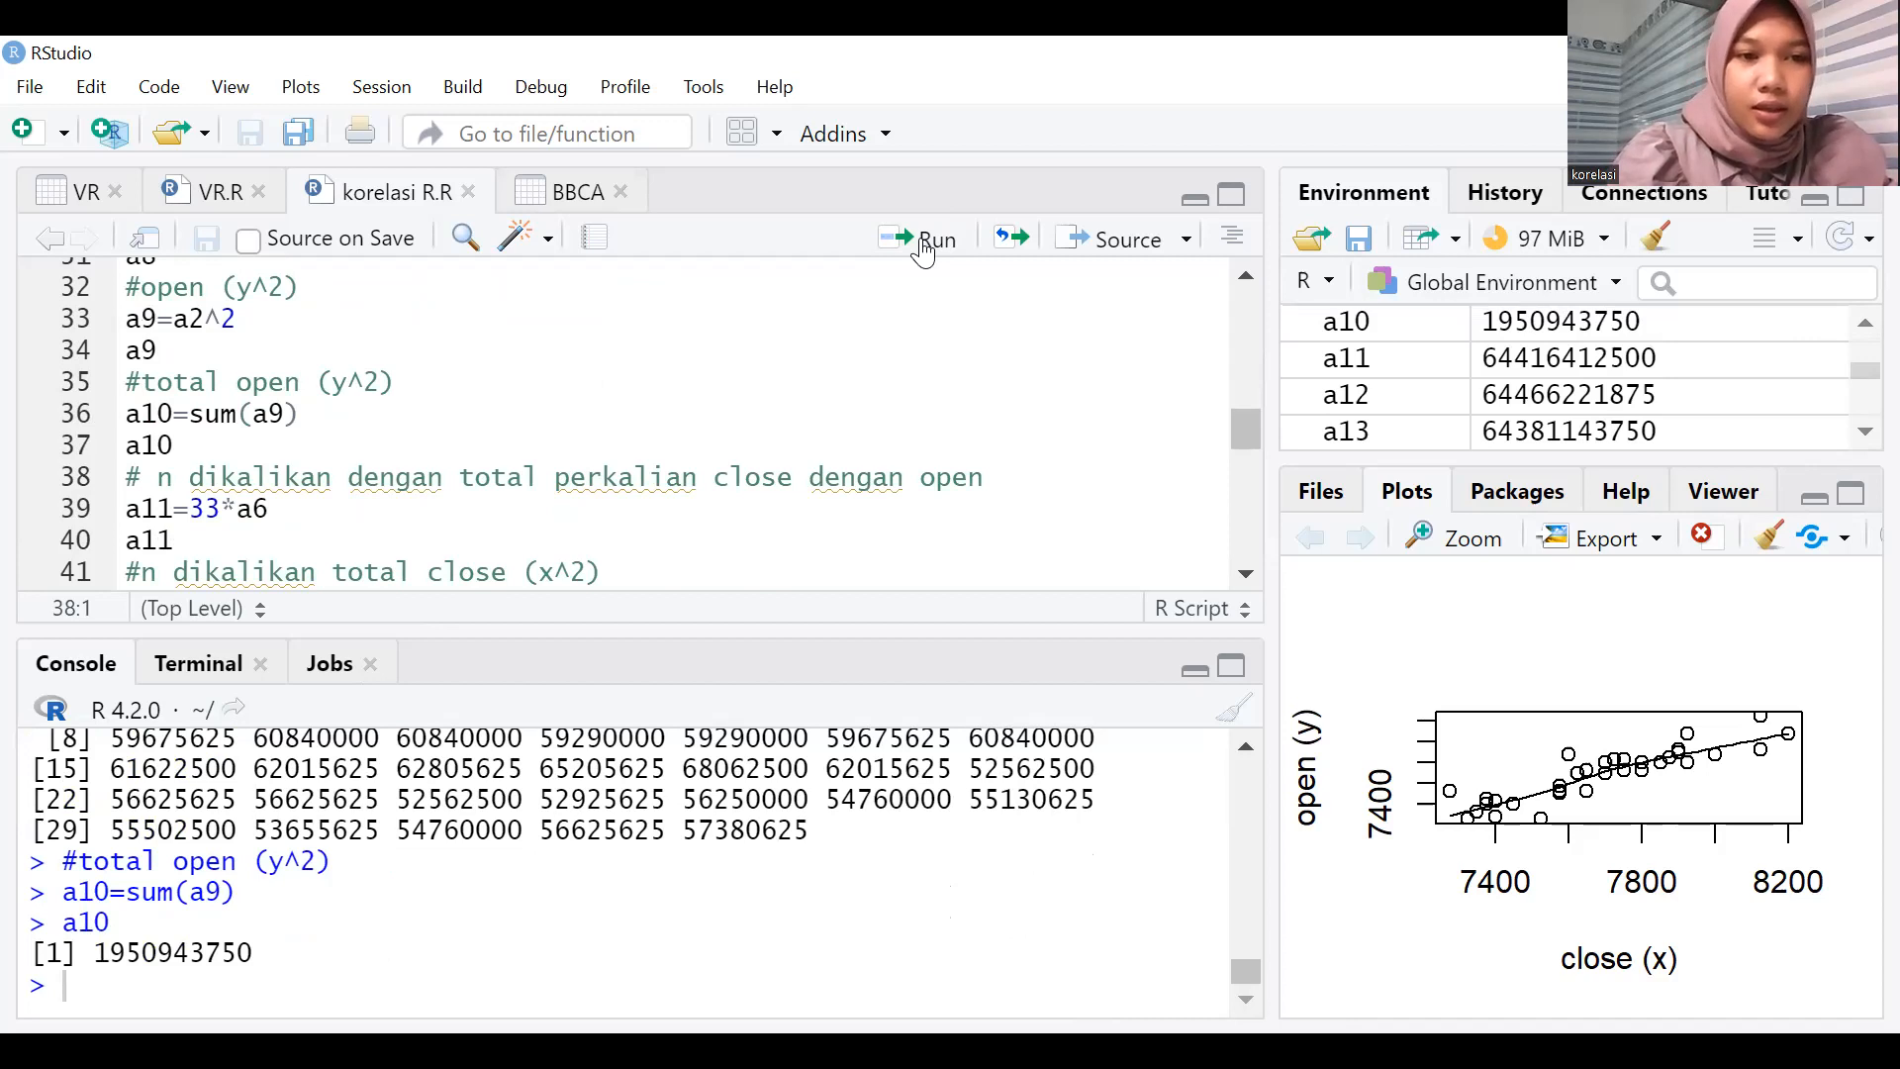
# Run the lines that multiply a6, a8 and a10 by 33 into a11, a12 and a13, printing each result.
pyautogui.click(923, 247)
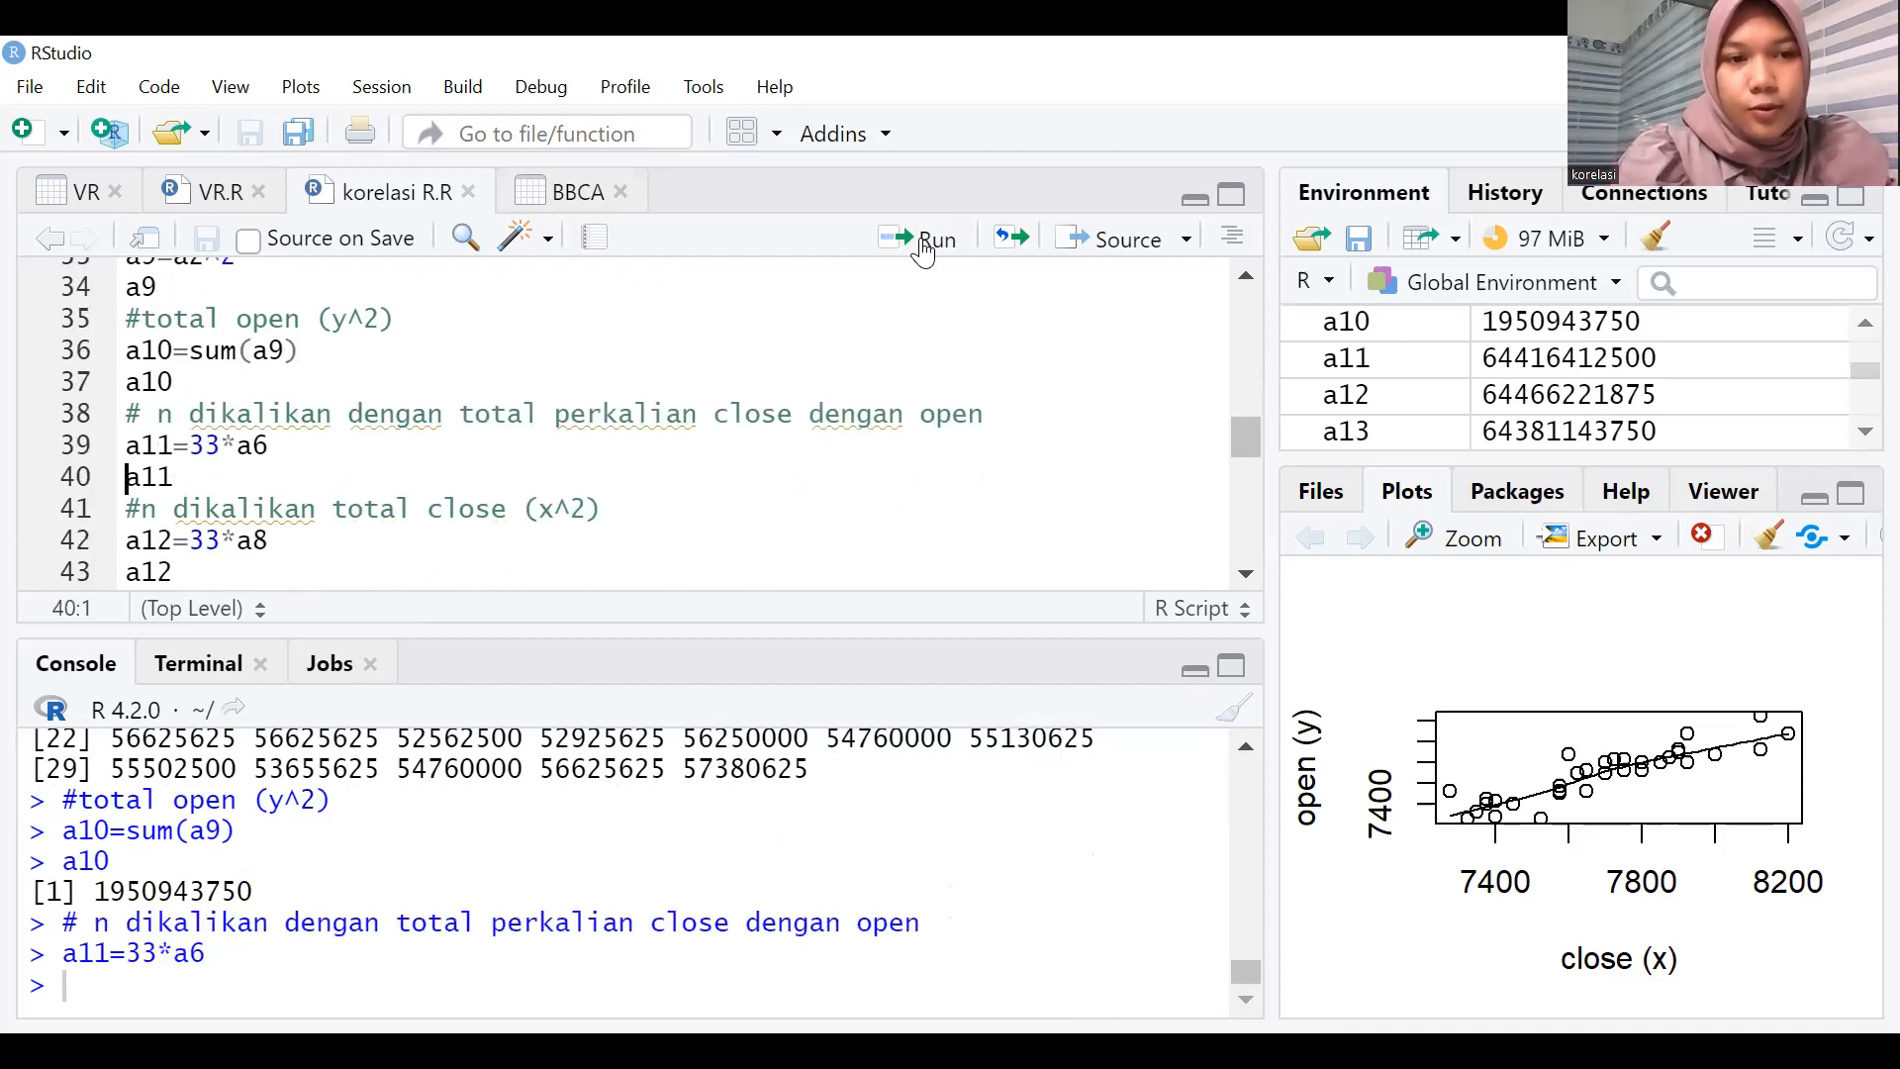
pyautogui.click(922, 248)
pyautogui.click(923, 247)
pyautogui.click(922, 247)
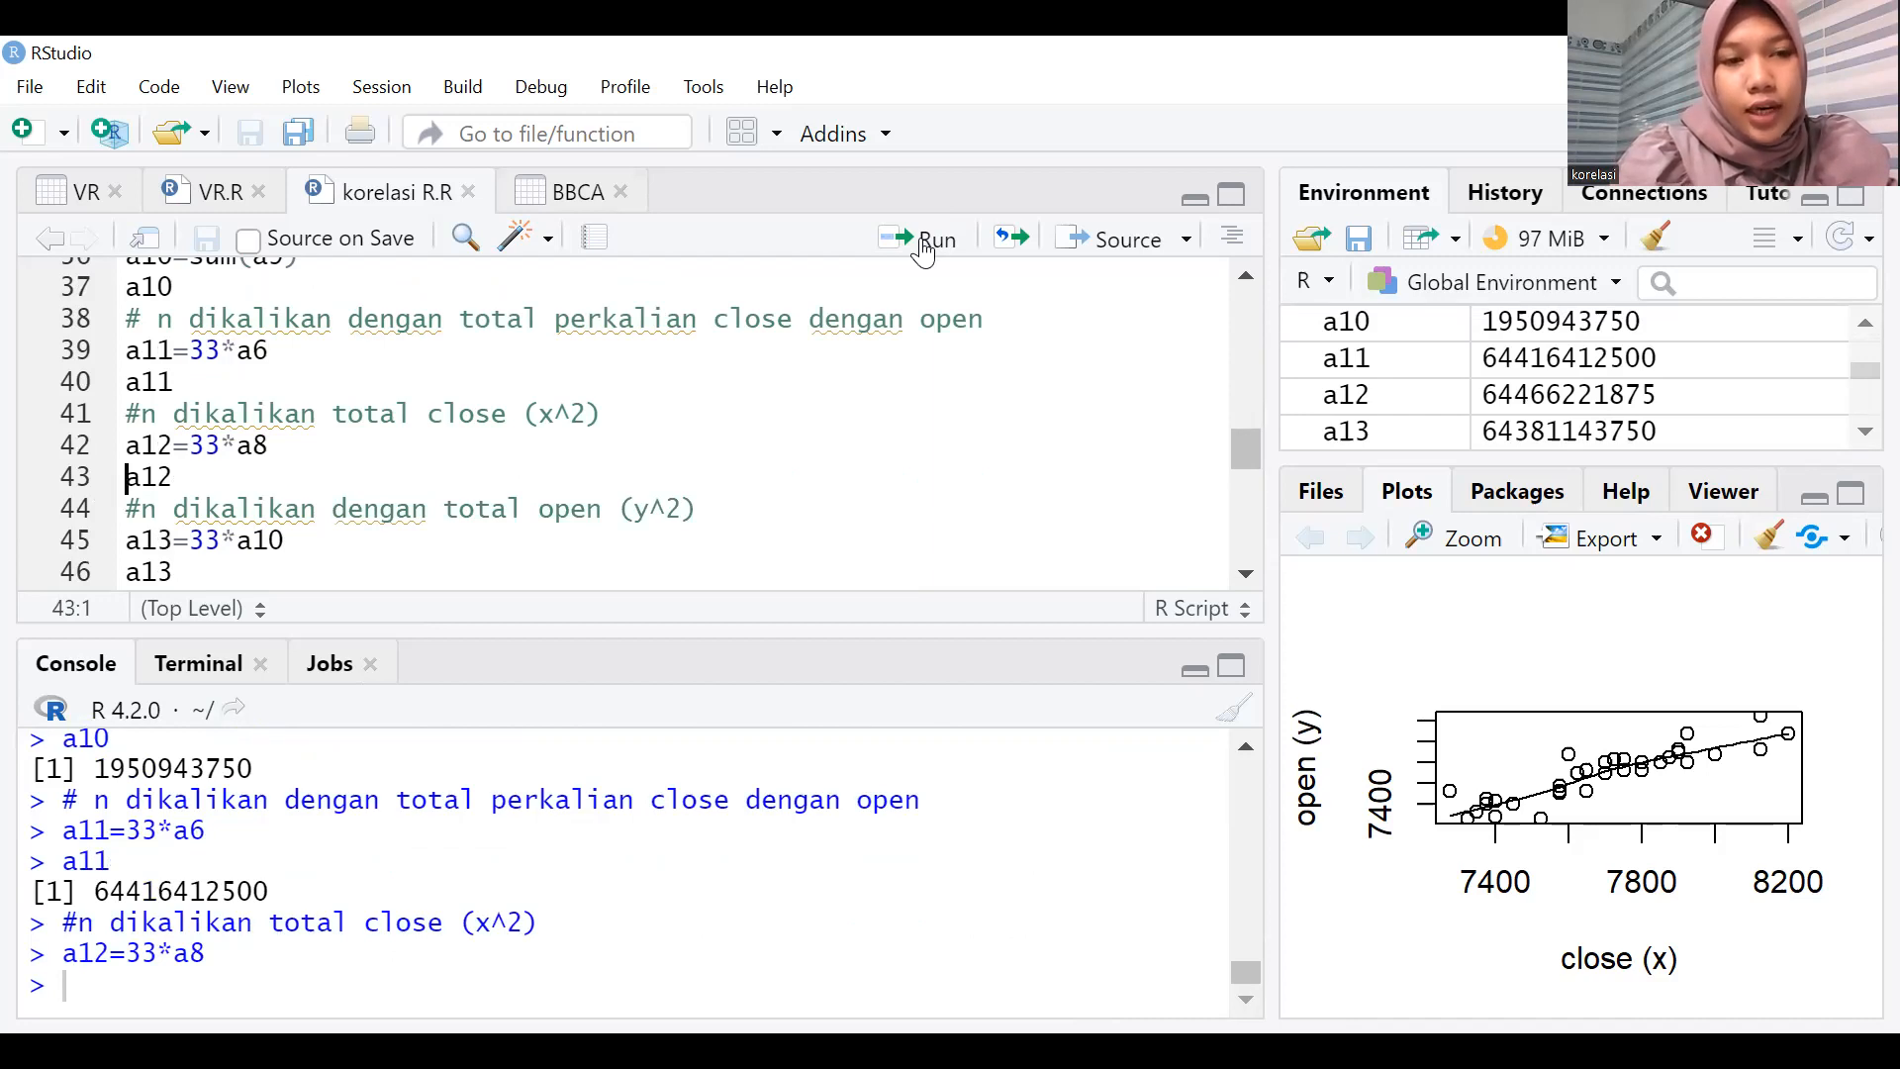
pyautogui.click(922, 249)
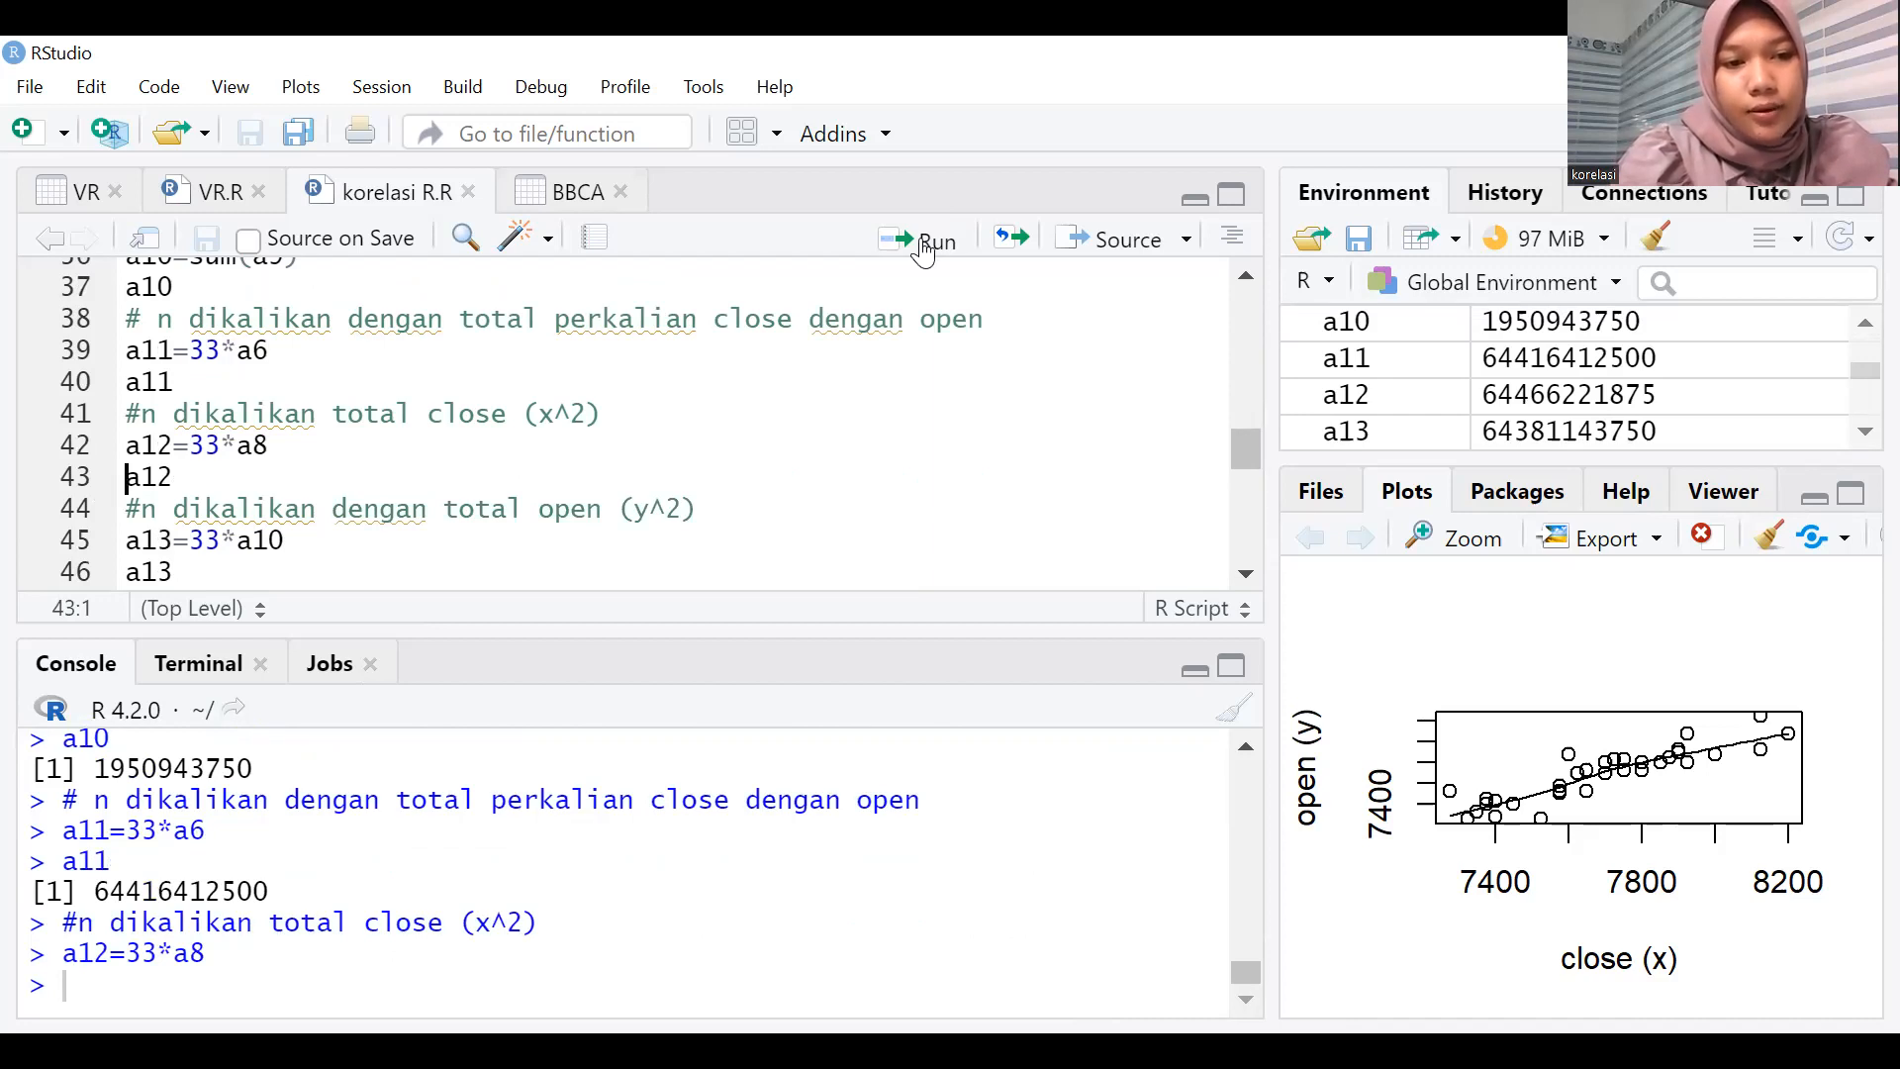
pyautogui.click(922, 249)
pyautogui.click(922, 250)
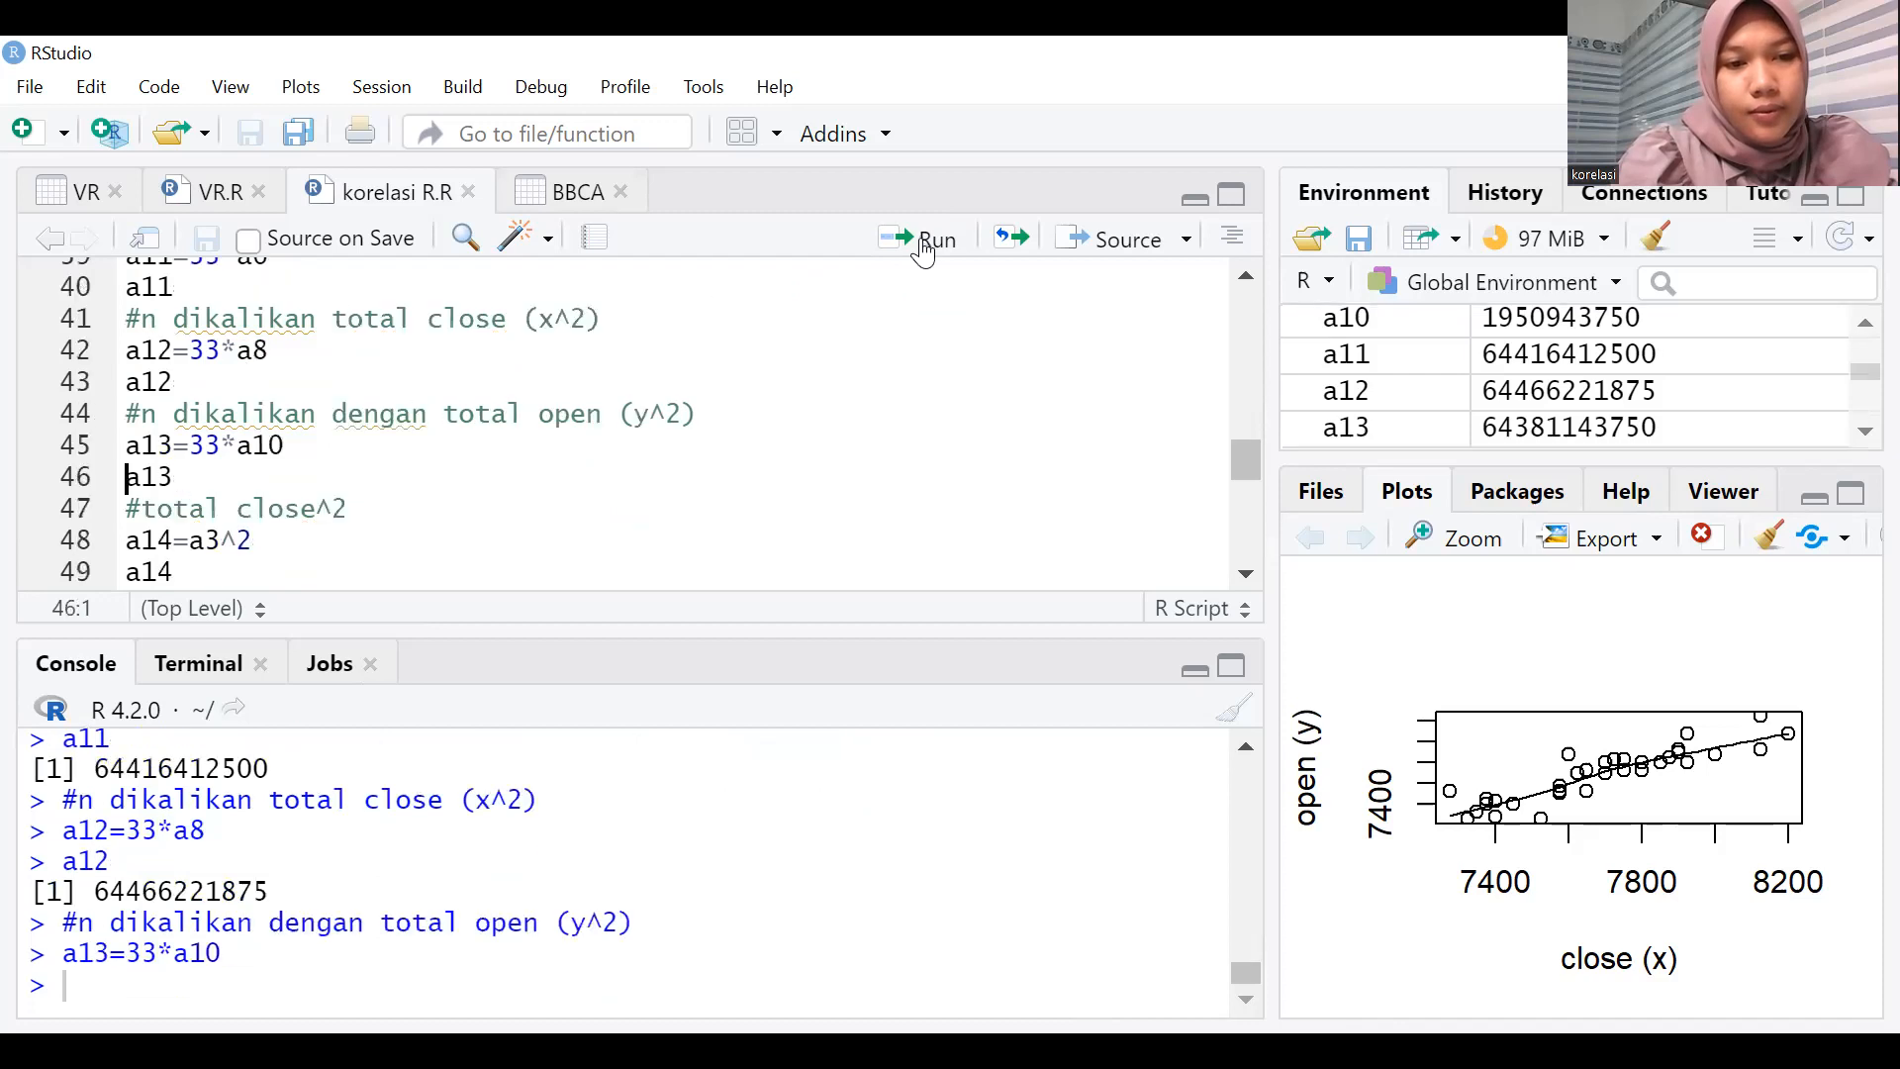
pyautogui.click(923, 249)
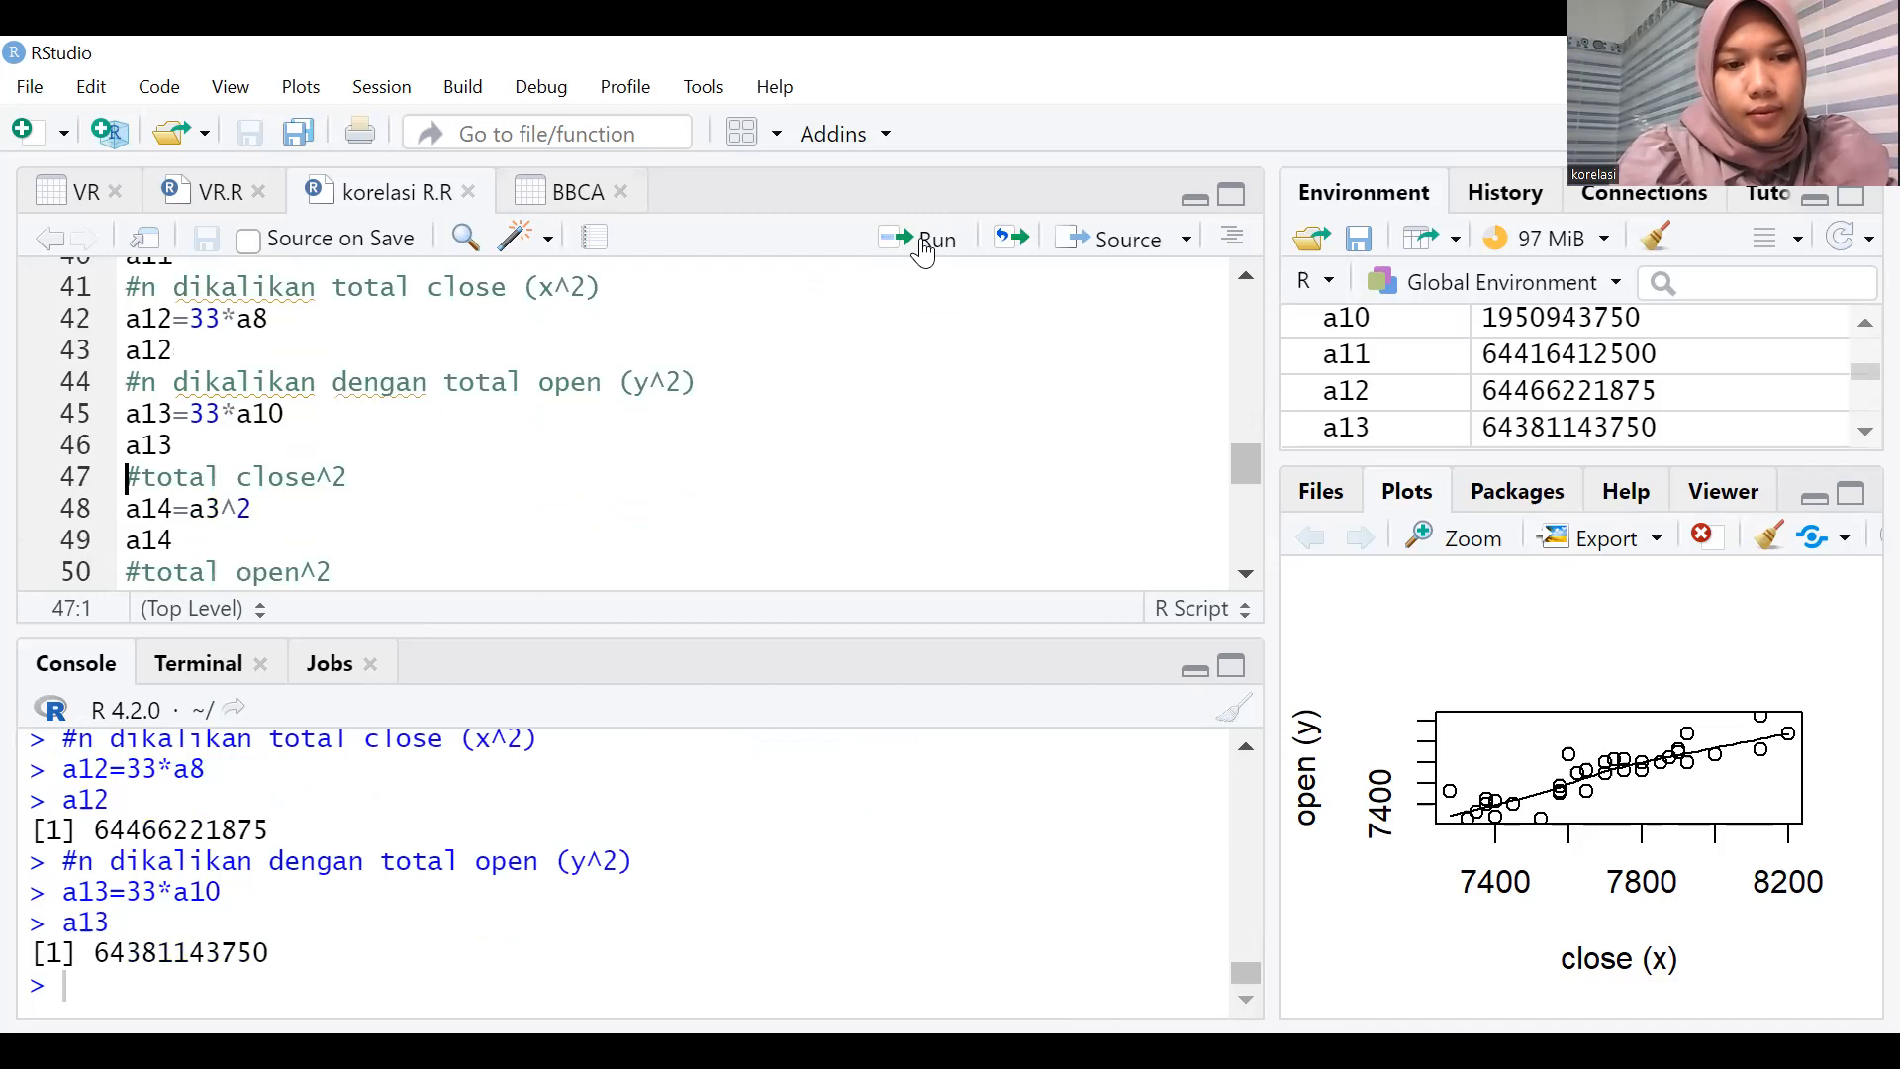
# Run the lines that square the close and open totals as a14=a3^2 and a15=a4^2, printing both.
pyautogui.doubleClick(922, 250)
pyautogui.tripleClick(923, 250)
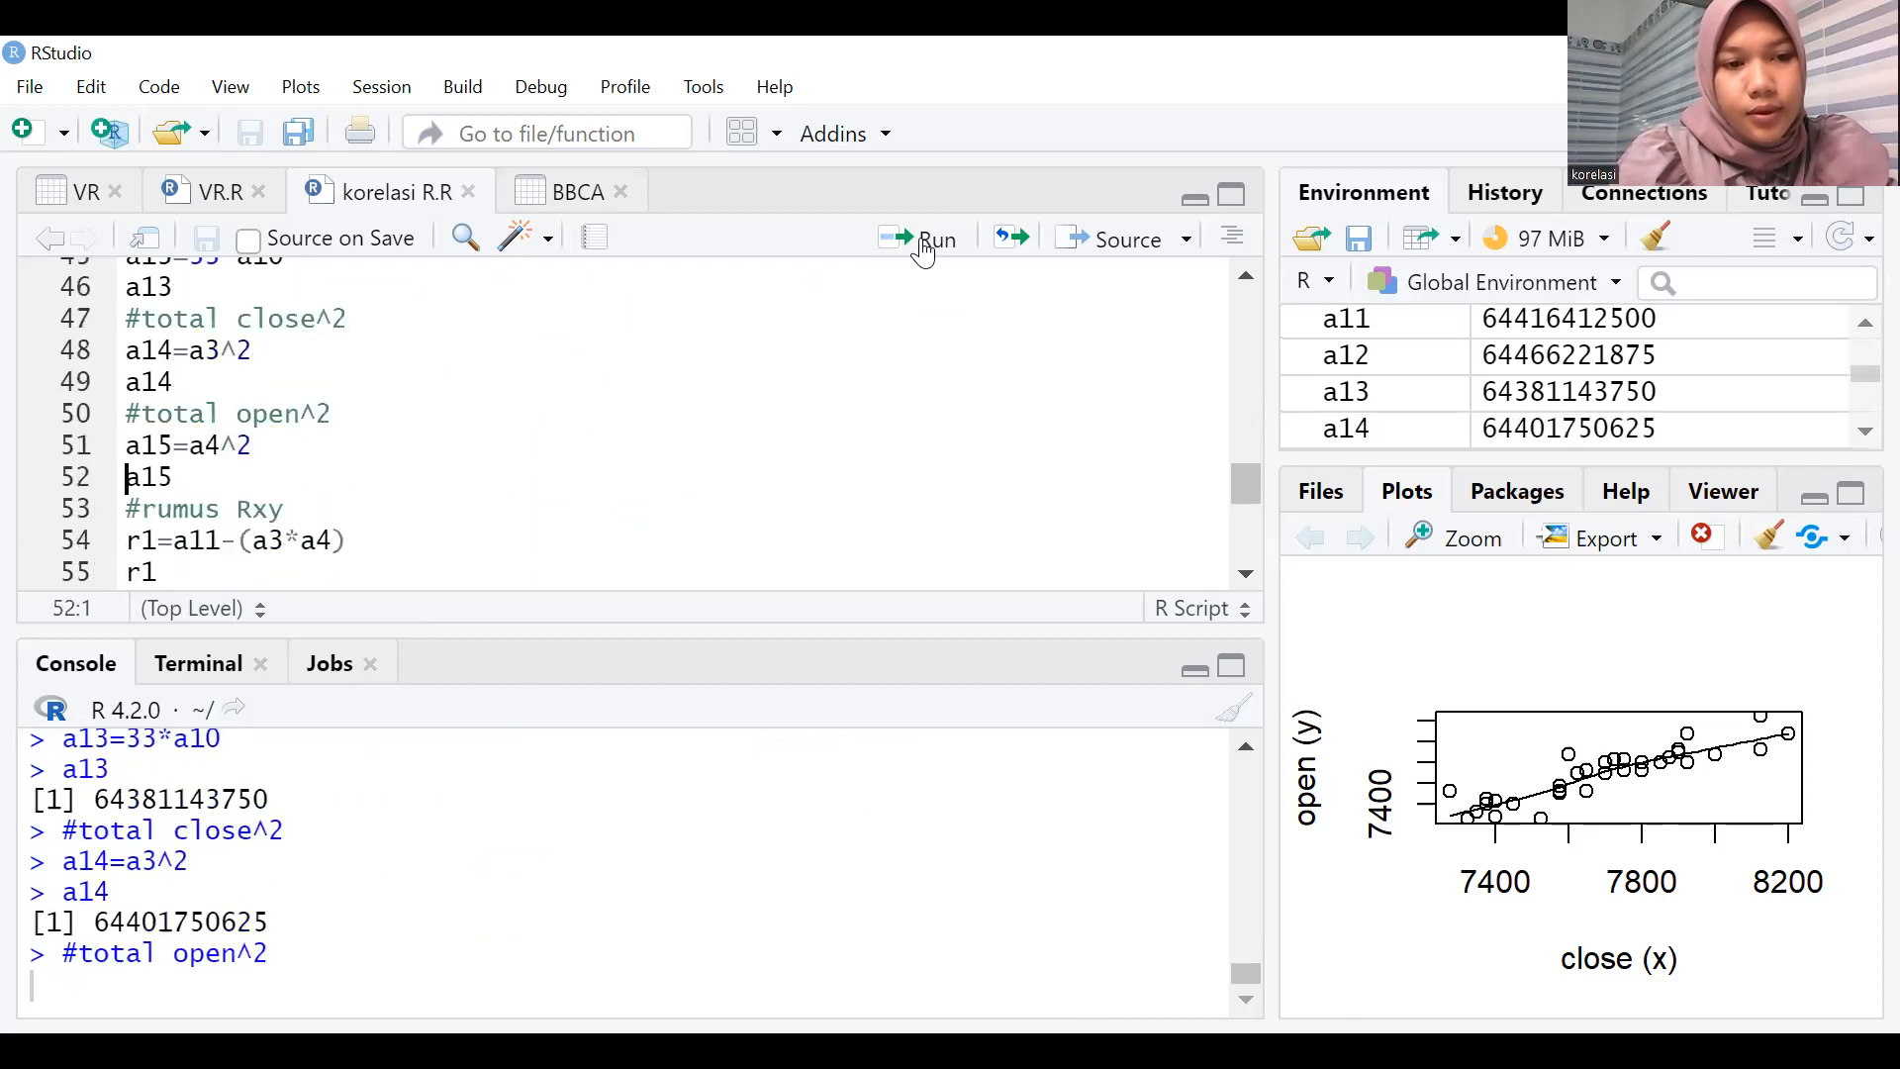
pyautogui.click(923, 250)
# Run the Rxy formula lines r1=a11-(a3*a4), r2=sqrt((a12-a14)*(a13-a15)) and Rxy=r1/r2, printing each value.
pyautogui.doubleClick(923, 249)
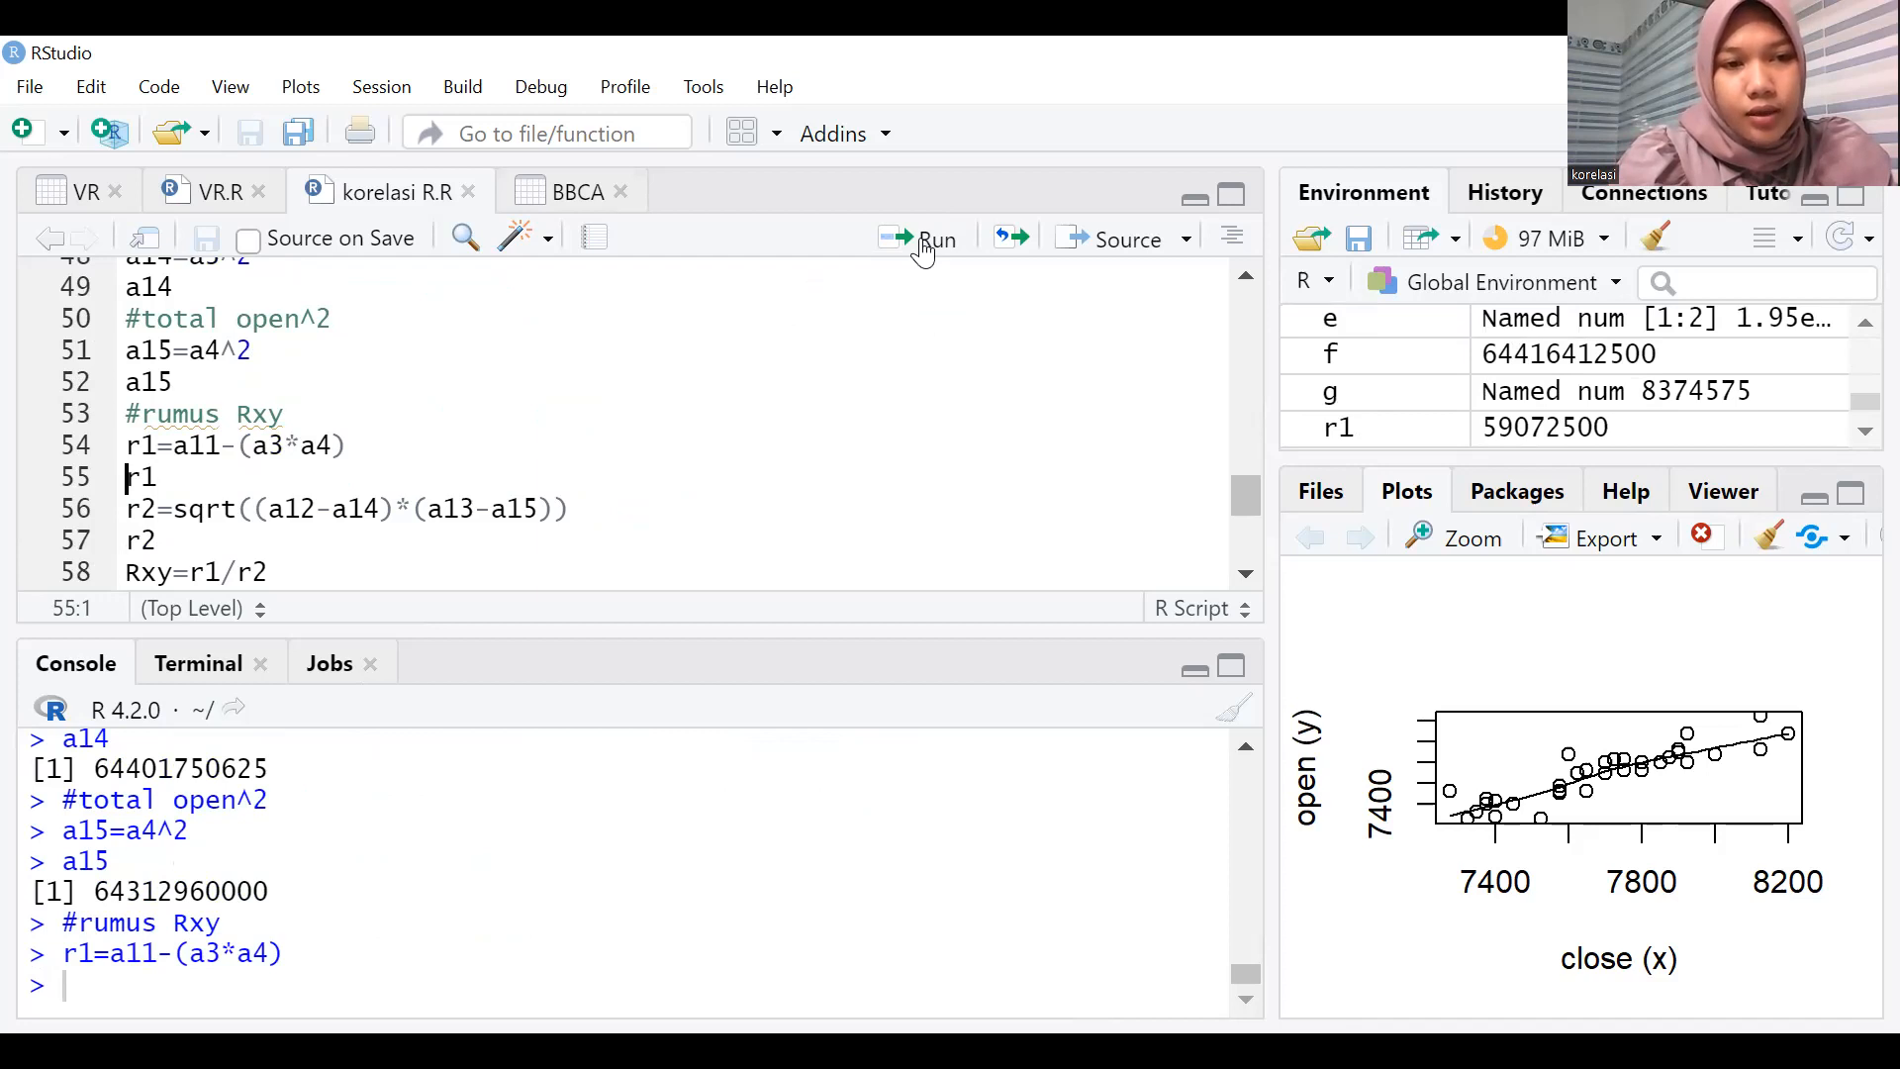
pyautogui.click(922, 250)
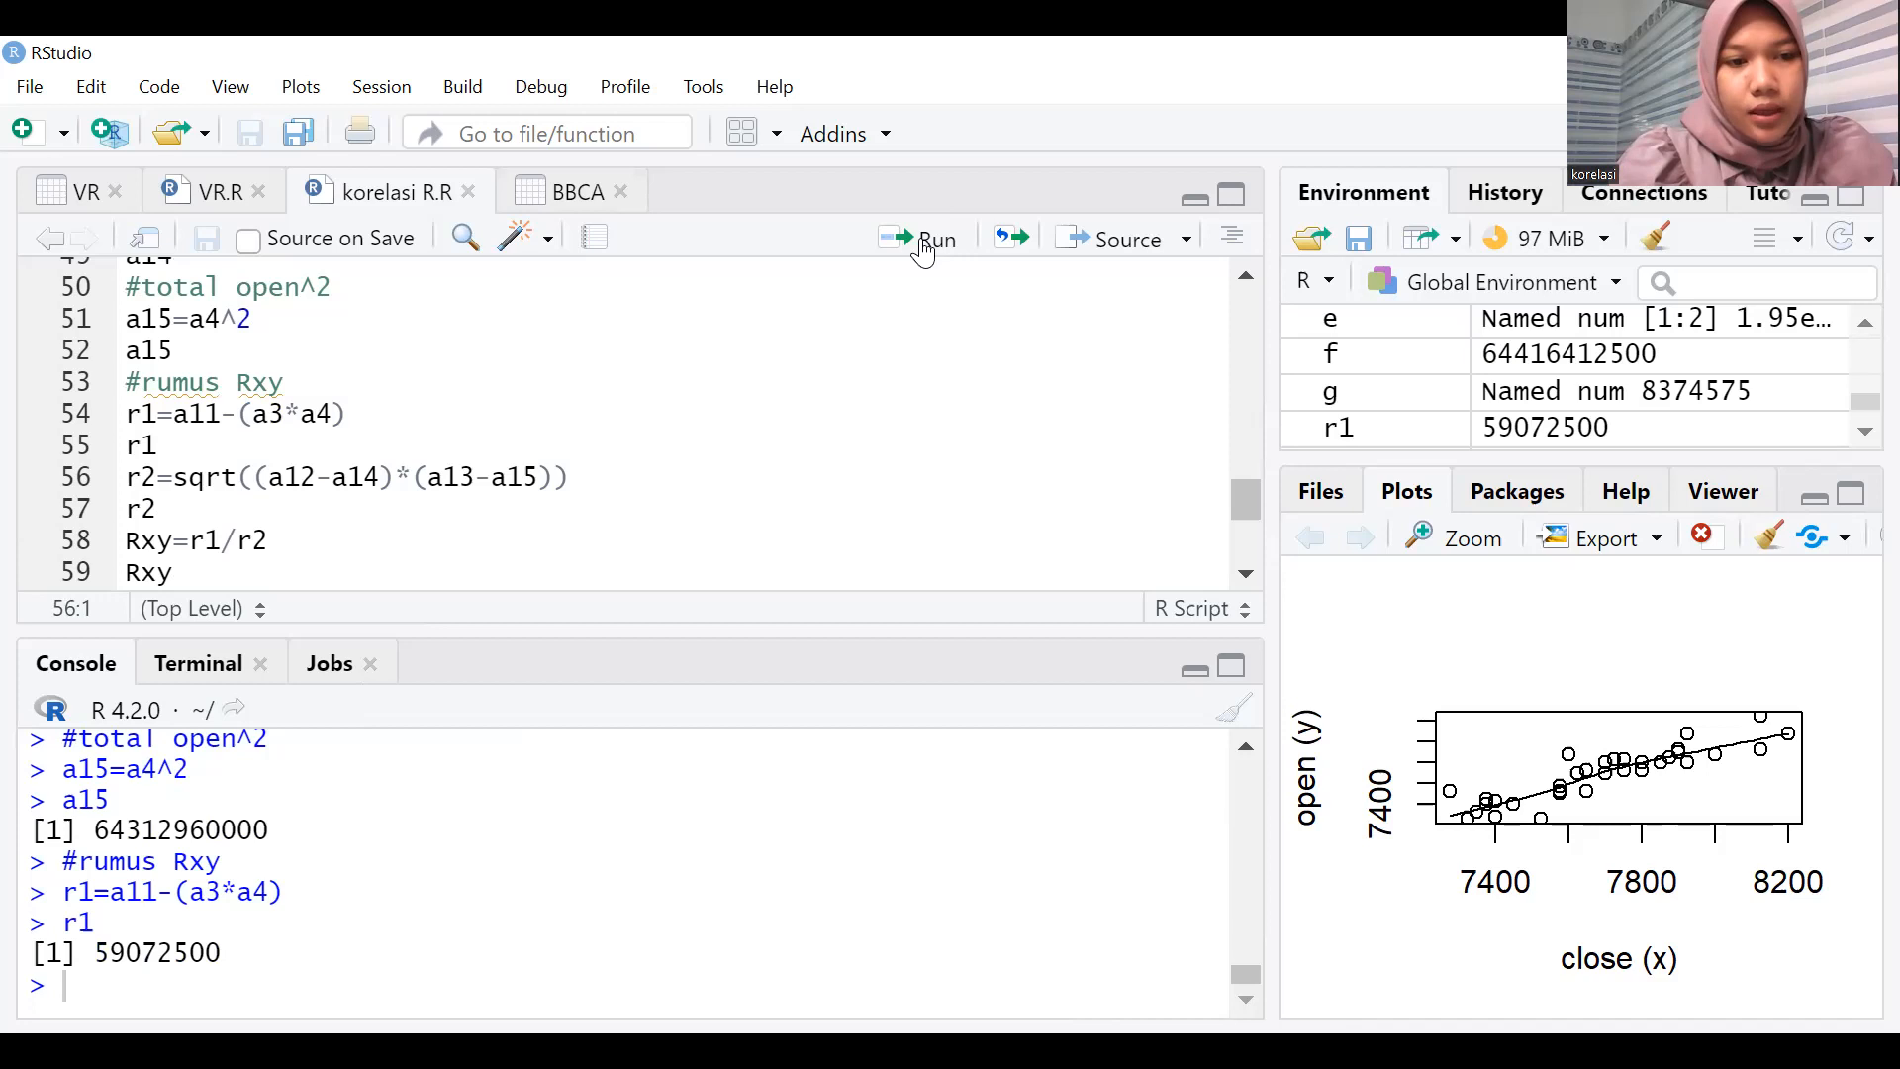
pyautogui.click(924, 252)
pyautogui.click(923, 252)
pyautogui.click(924, 252)
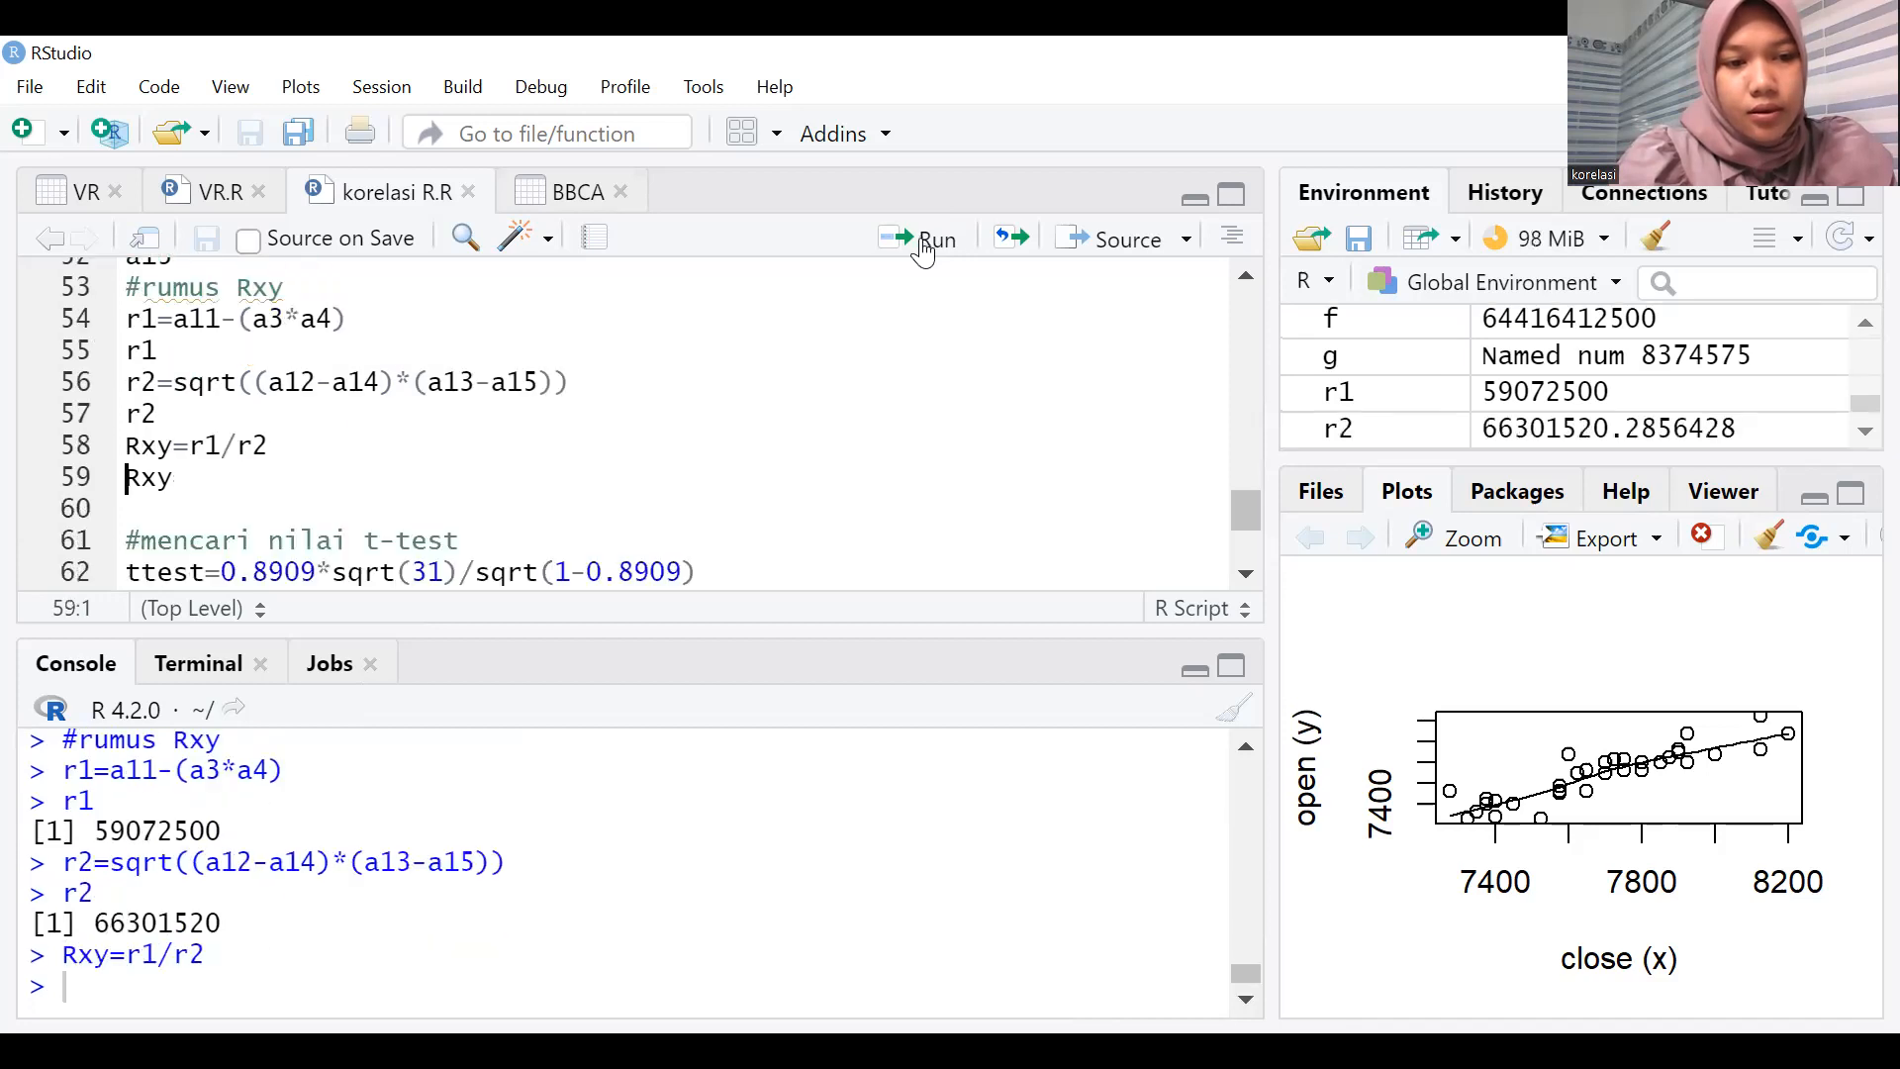
pyautogui.click(923, 250)
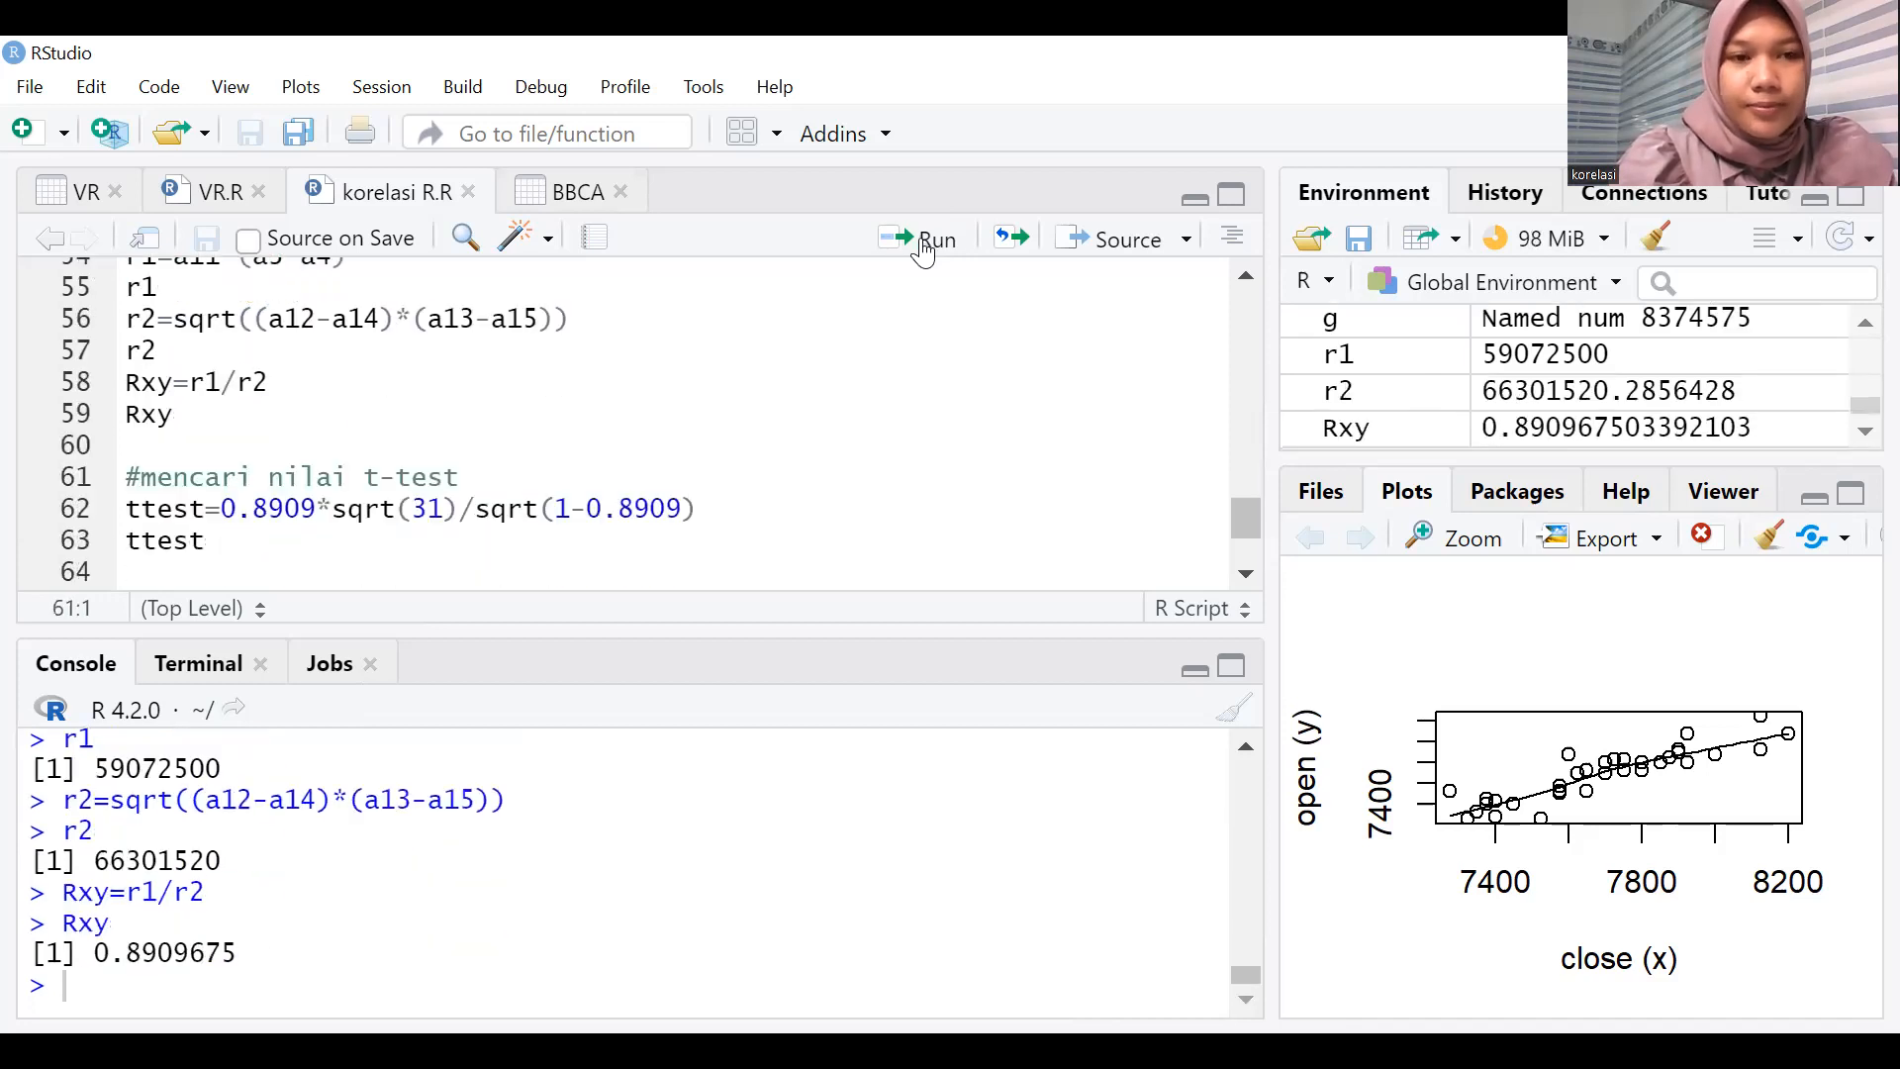